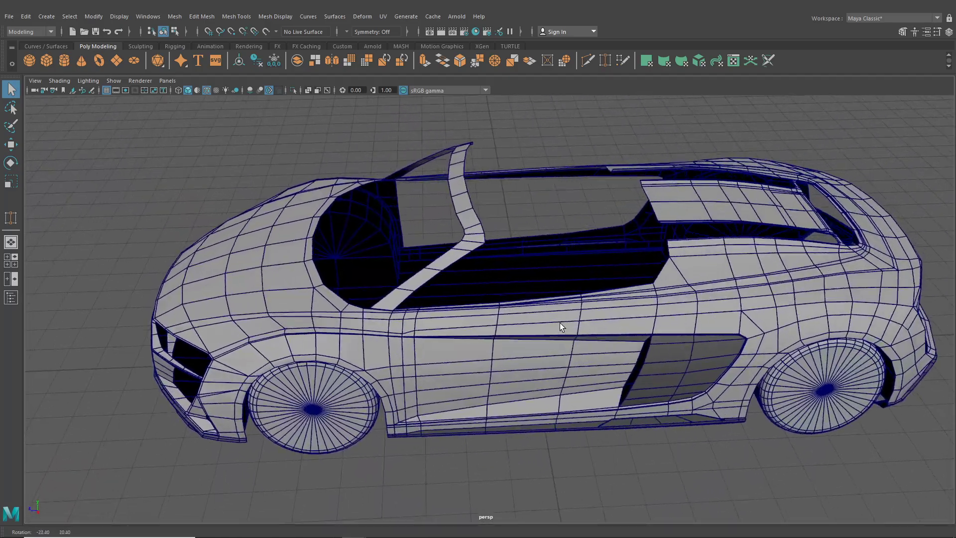
Step: Examine the car body in perspective and compare the windshield frame and roofline with the side blueprint
{"action": "scroll", "coordinate": [501, 269], "scroll_direction": "down", "scroll_amount": 3}
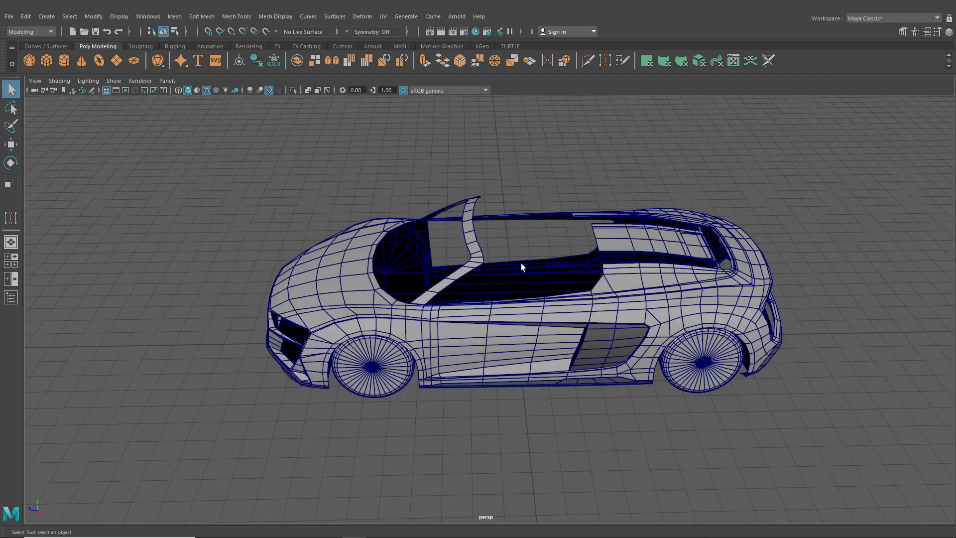
{"action": "left_click_drag", "start_coordinate": [520, 263], "coordinate": [591, 305], "text": "alt"}
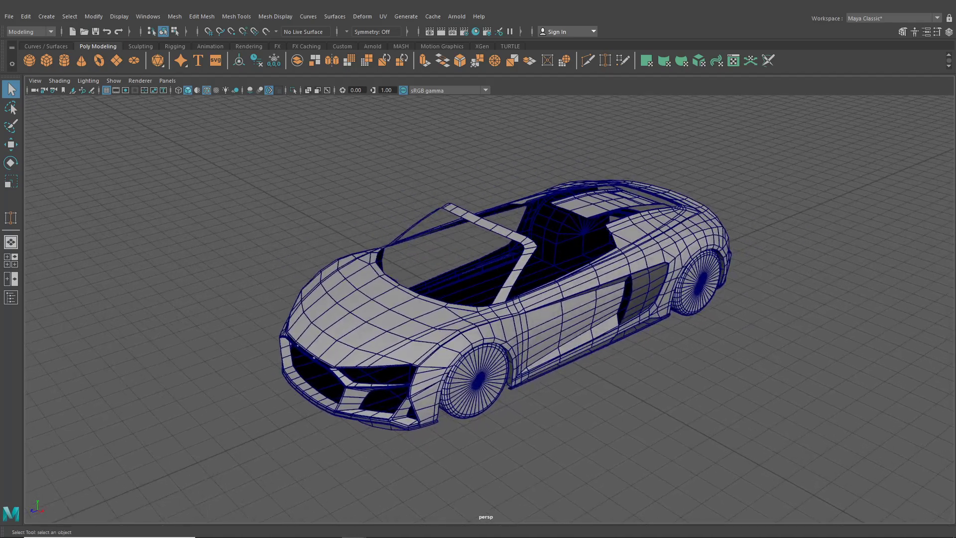
{"action": "left_click_drag", "start_coordinate": [955, 18], "coordinate": [955, 75]}
{"action": "left_click", "coordinate": [11, 260]}
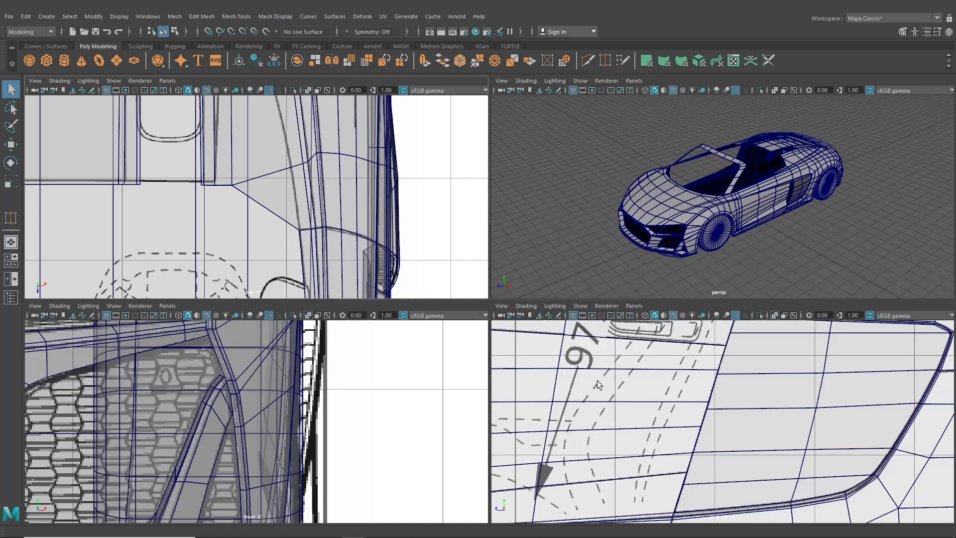
{"action": "key", "text": "space"}
{"action": "scroll", "coordinate": [599, 384], "scroll_direction": "down", "scroll_amount": 12}
{"action": "middle_click_drag", "start_coordinate": [609, 232], "coordinate": [600, 305], "text": "alt"}
{"action": "scroll", "coordinate": [600, 305], "scroll_direction": "up", "scroll_amount": 3}
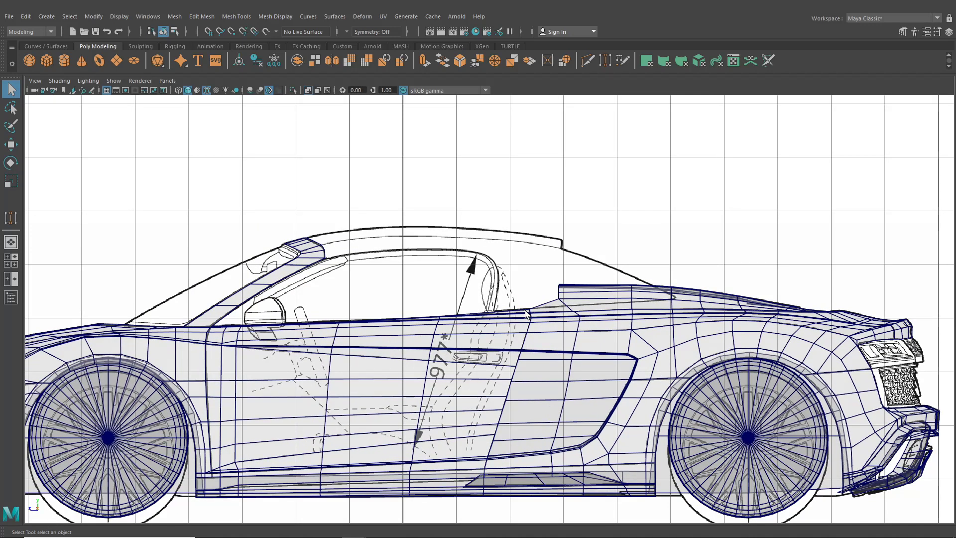
{"action": "scroll", "coordinate": [365, 292], "scroll_direction": "up", "scroll_amount": 5}
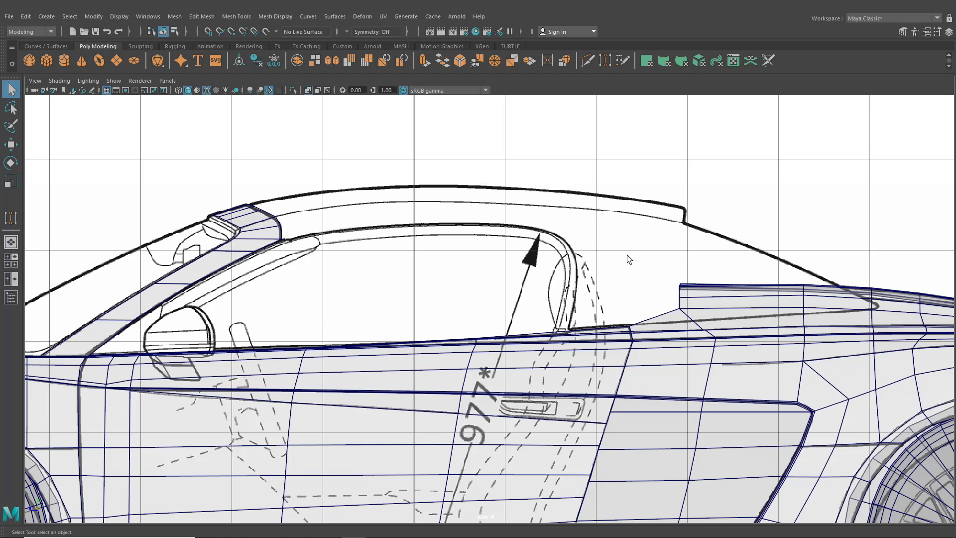
{"action": "middle_click_drag", "start_coordinate": [419, 232], "coordinate": [655, 262], "text": "alt"}
{"action": "scroll", "coordinate": [545, 264], "scroll_direction": "up", "scroll_amount": 2}
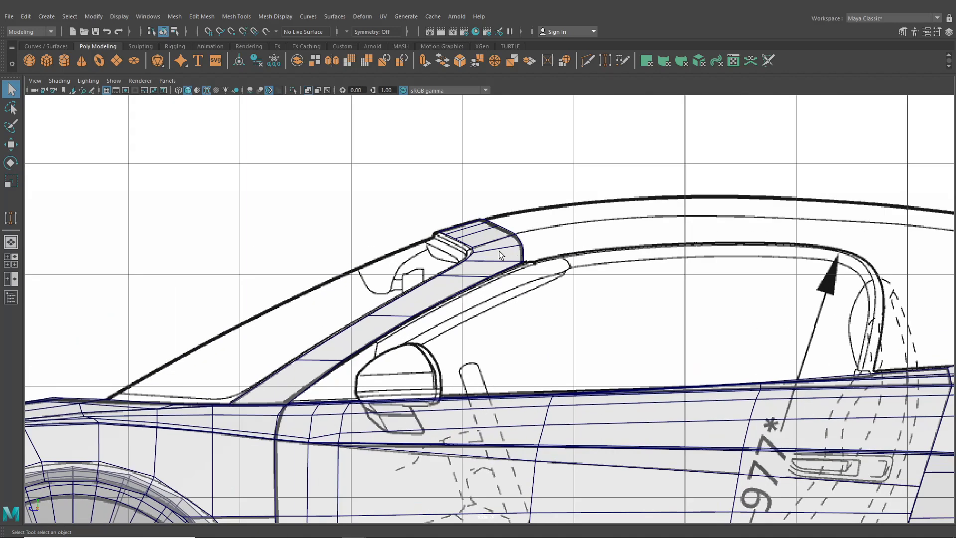
Step: Align the rear corner vertex of the windshield frame's upper end with the side blueprint outline
{"action": "middle_click_drag", "start_coordinate": [499, 250], "coordinate": [484, 278], "text": "alt"}
{"action": "scroll", "coordinate": [482, 277], "scroll_direction": "up", "scroll_amount": 6}
{"action": "right_click_drag", "start_coordinate": [454, 257], "coordinate": [423, 257]}
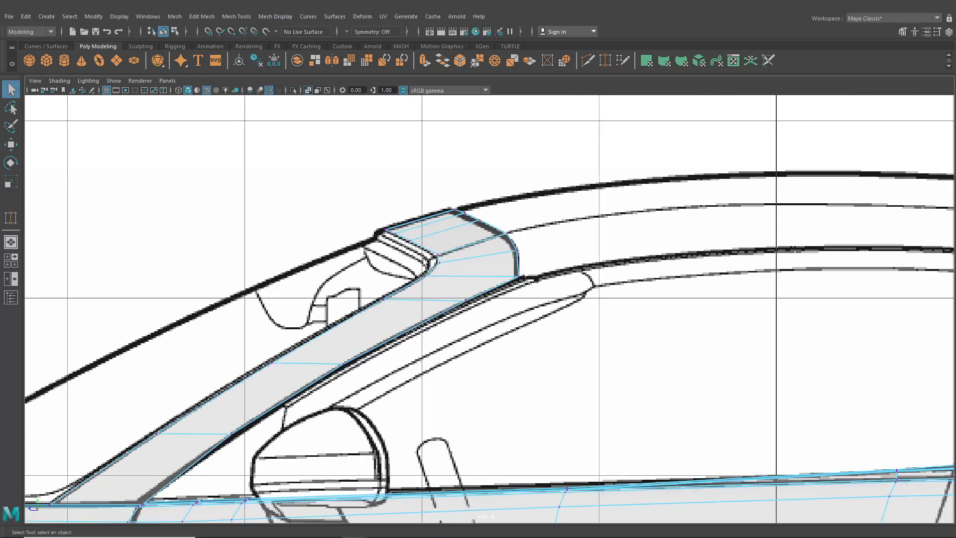
{"action": "left_click", "coordinate": [10, 144]}
{"action": "scroll", "coordinate": [381, 233], "scroll_direction": "up", "scroll_amount": 2}
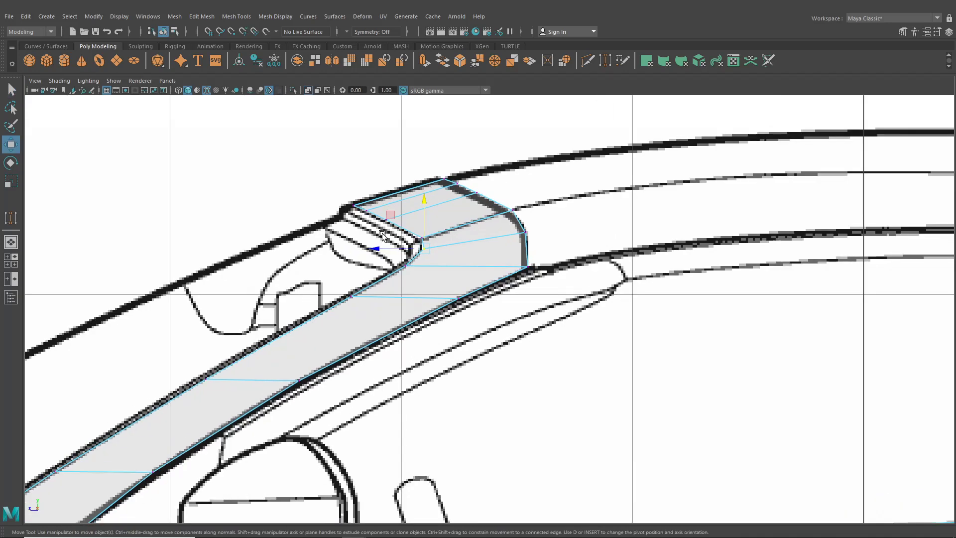
{"action": "left_click", "coordinate": [524, 230]}
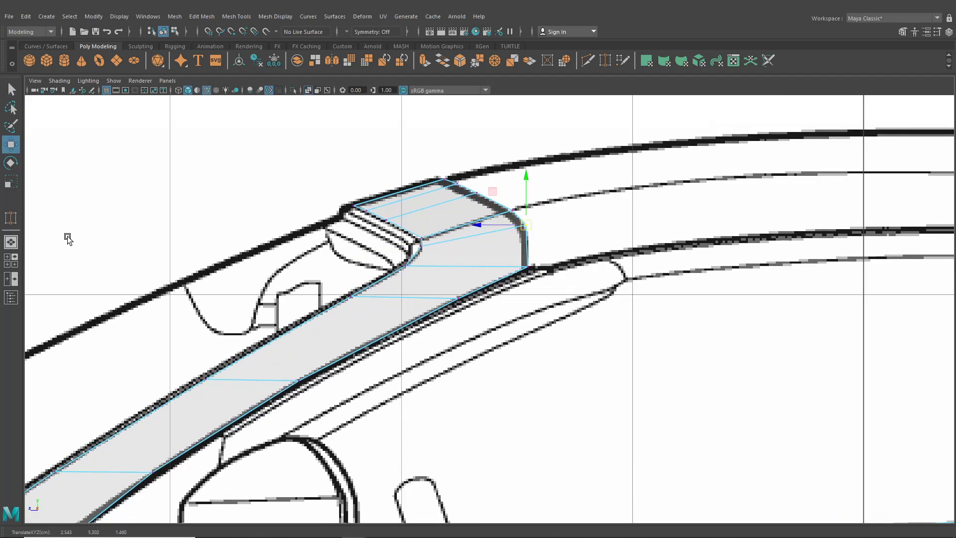
Step: Fit the windshield frame's upper corner vertices to the header outline in the top blueprint
{"action": "left_click", "coordinate": [11, 260]}
{"action": "scroll", "coordinate": [344, 214], "scroll_direction": "up", "scroll_amount": 10}
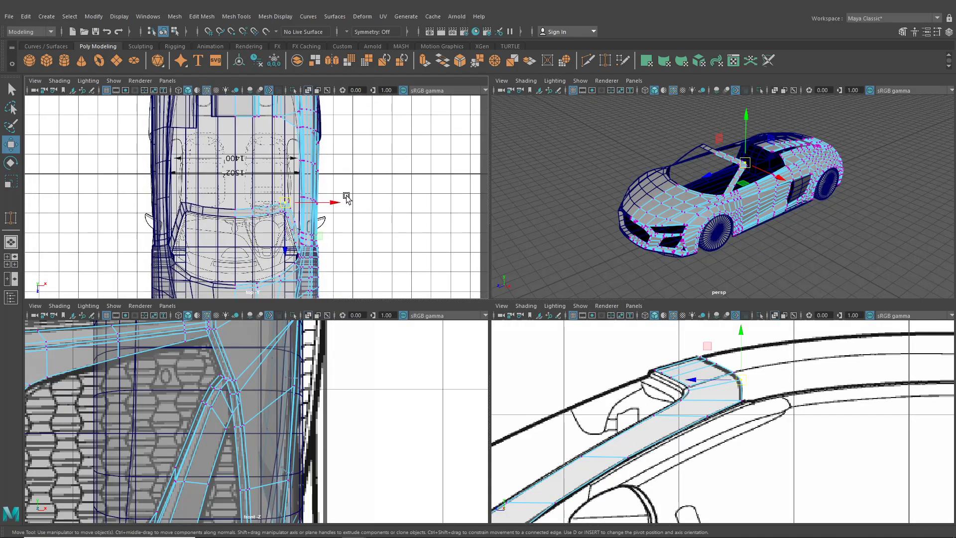
{"action": "left_click_drag", "start_coordinate": [354, 209], "coordinate": [351, 203]}
{"action": "left_click", "coordinate": [355, 267]}
{"action": "key", "text": "ctrl+z"}
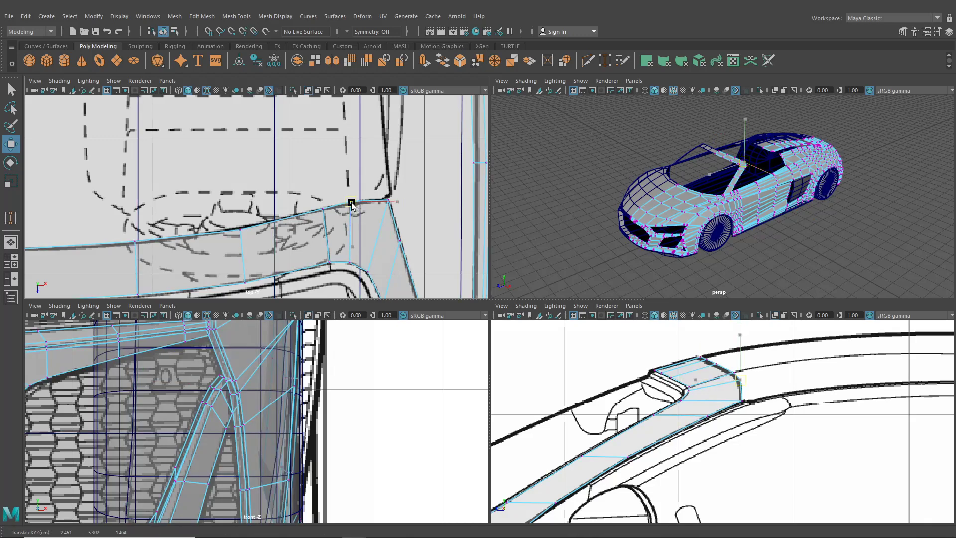
{"action": "scroll", "coordinate": [352, 207], "scroll_direction": "down", "scroll_amount": 8}
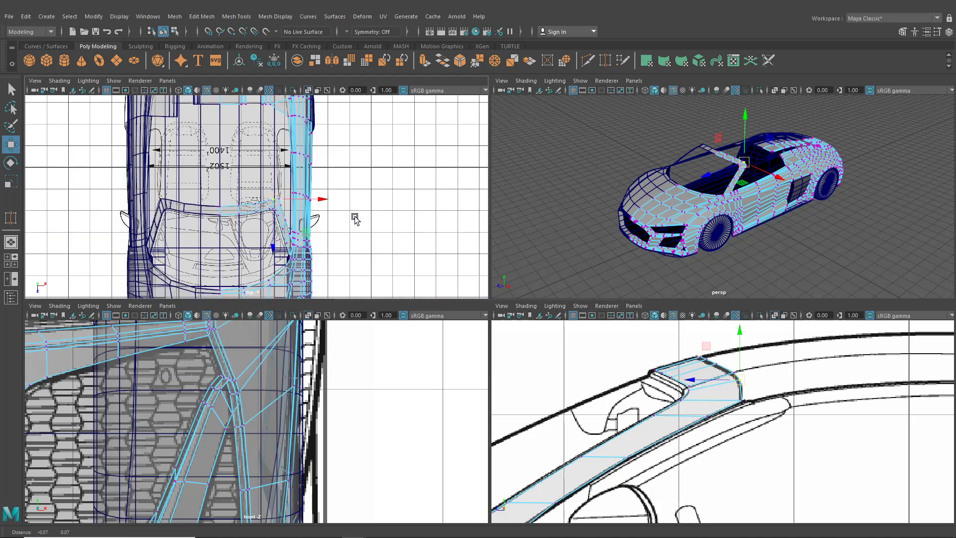
{"action": "scroll", "coordinate": [365, 223], "scroll_direction": "up", "scroll_amount": 10}
{"action": "left_click_drag", "start_coordinate": [378, 241], "coordinate": [378, 242]}
{"action": "scroll", "coordinate": [366, 238], "scroll_direction": "up", "scroll_amount": 3}
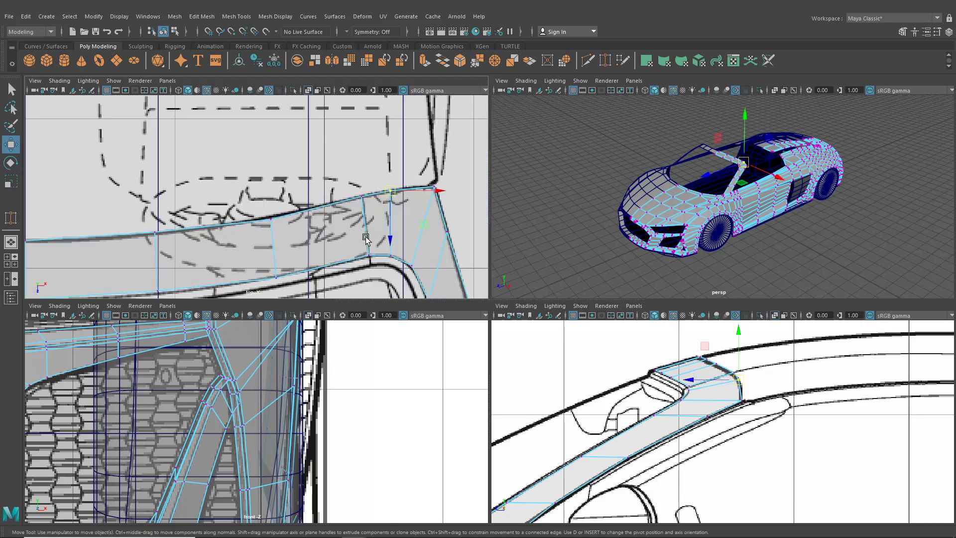
{"action": "left_click", "coordinate": [386, 255]}
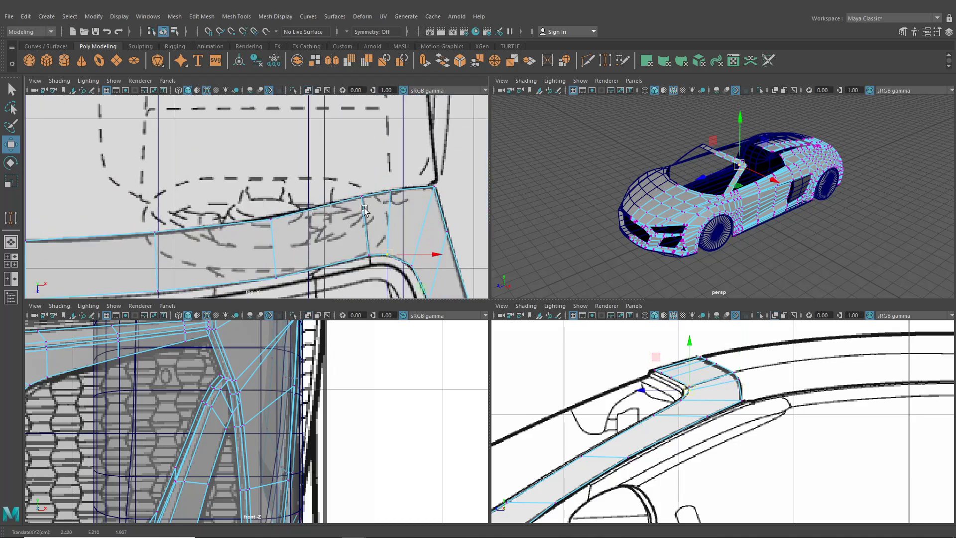
Step: Insert an edge loop across the windshield frame's upper corner, near where the header meets the pillar
{"action": "left_click", "coordinate": [236, 16]}
{"action": "left_click", "coordinate": [258, 93]}
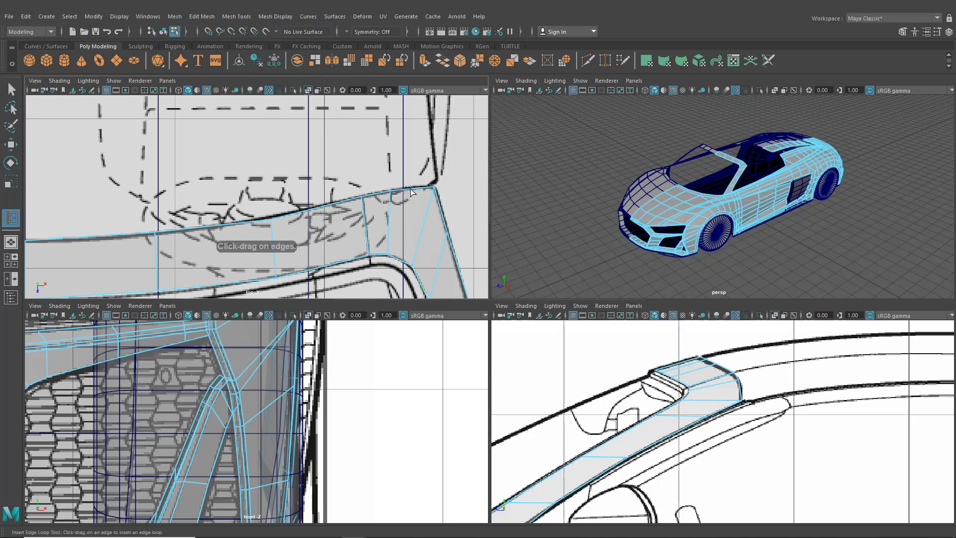
{"action": "key", "text": "w"}
Step: Reposition the vertices of the corner's new edge loop to follow the frame curve in the top blueprint
{"action": "right_click_drag", "start_coordinate": [297, 222], "coordinate": [340, 229]}
{"action": "middle_click_drag", "start_coordinate": [339, 229], "coordinate": [294, 183], "text": "alt"}
{"action": "scroll", "coordinate": [365, 217], "scroll_direction": "up", "scroll_amount": 4}
{"action": "left_click", "coordinate": [423, 227]}
{"action": "left_click_drag", "start_coordinate": [423, 227], "coordinate": [427, 224]}
{"action": "middle_click_drag", "start_coordinate": [436, 196], "coordinate": [388, 232], "text": "alt"}
{"action": "left_click", "coordinate": [401, 140]}
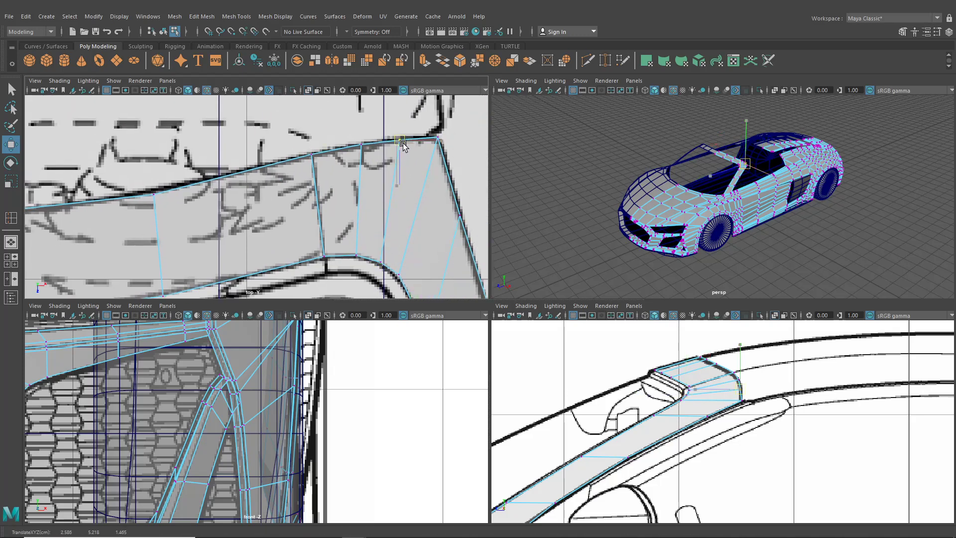
Step: Adjust the corner loop's rear and front vertices to the side blueprint curve and check the frame in perspective
{"action": "key", "text": "space"}
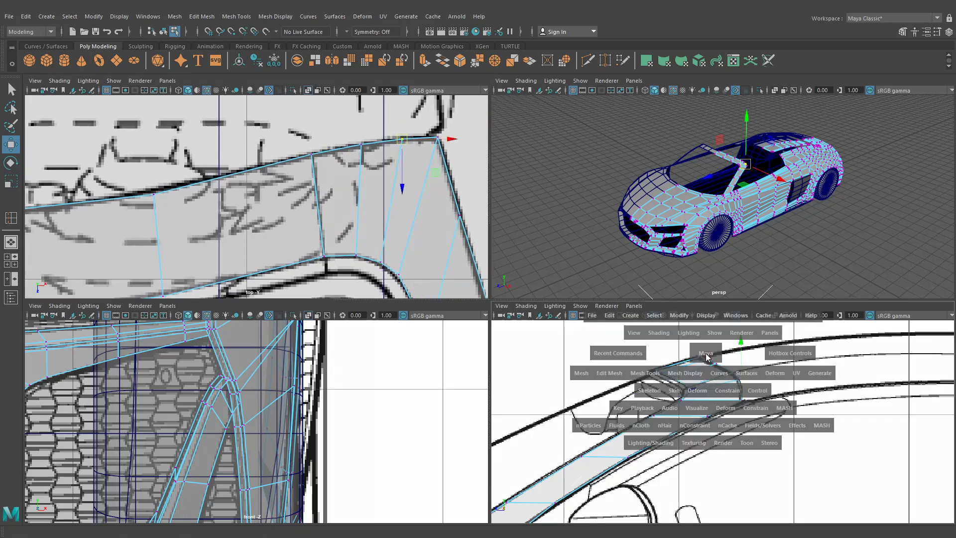
{"action": "left_click_drag", "start_coordinate": [540, 192], "coordinate": [539, 197]}
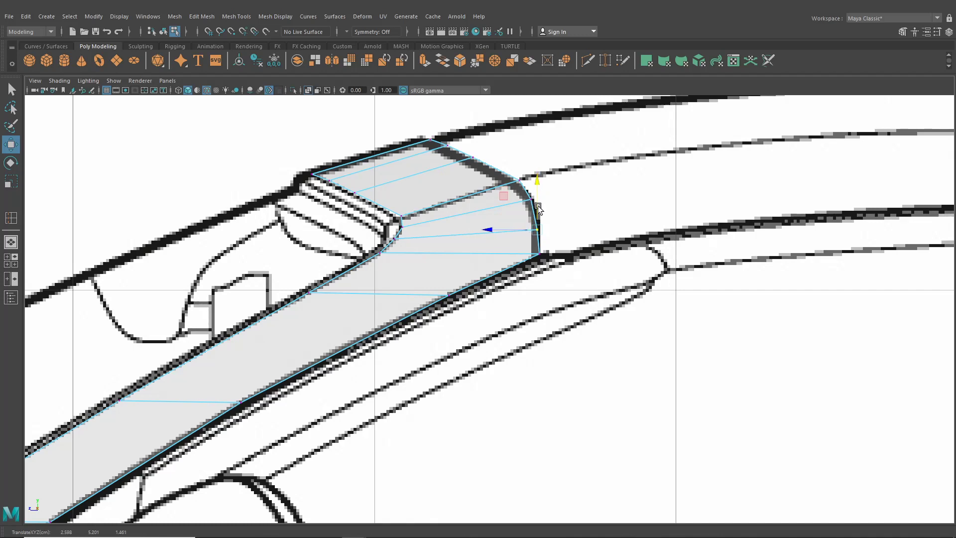
{"action": "left_click_drag", "start_coordinate": [506, 232], "coordinate": [508, 232]}
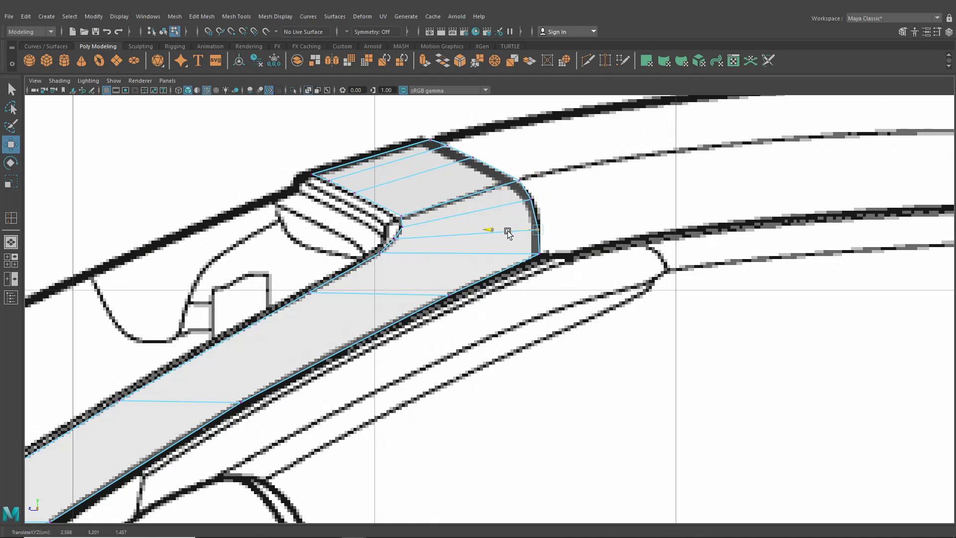
{"action": "left_click", "coordinate": [394, 217]}
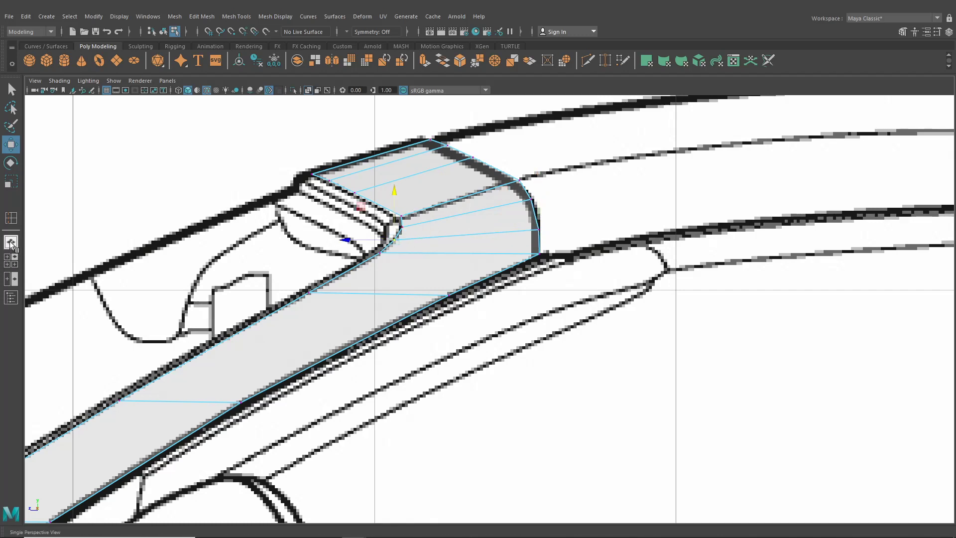
{"action": "left_click", "coordinate": [10, 243]}
{"action": "left_click_drag", "start_coordinate": [518, 287], "coordinate": [472, 302], "text": "alt"}
{"action": "scroll", "coordinate": [472, 302], "scroll_direction": "up", "scroll_amount": 5}
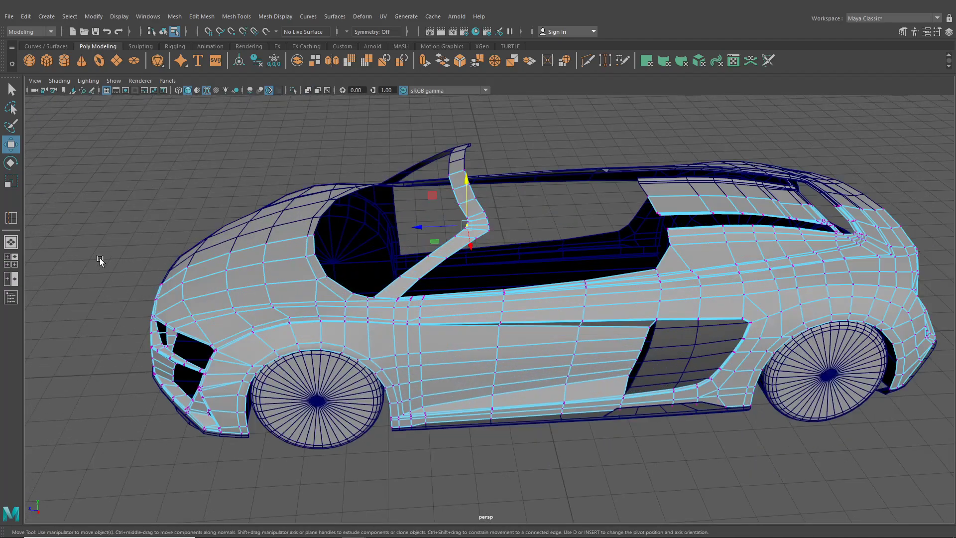
Step: Select the row of rear edges along the windshield header from the car's centerline around to the pillar corner
{"action": "left_click", "coordinate": [14, 259]}
{"action": "right_click_drag", "start_coordinate": [722, 366], "coordinate": [709, 232]}
{"action": "scroll", "coordinate": [385, 266], "scroll_direction": "down", "scroll_amount": 10}
{"action": "middle_click_drag", "start_coordinate": [385, 266], "coordinate": [441, 264], "text": "alt"}
{"action": "scroll", "coordinate": [398, 239], "scroll_direction": "up", "scroll_amount": 4}
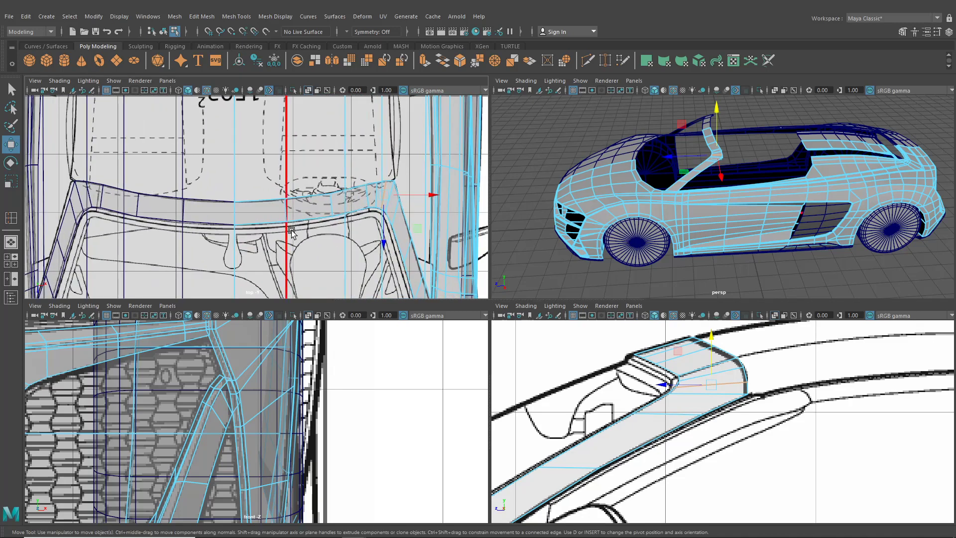
{"action": "left_click", "coordinate": [251, 202]}
{"action": "left_click", "coordinate": [322, 190], "text": "shift"}
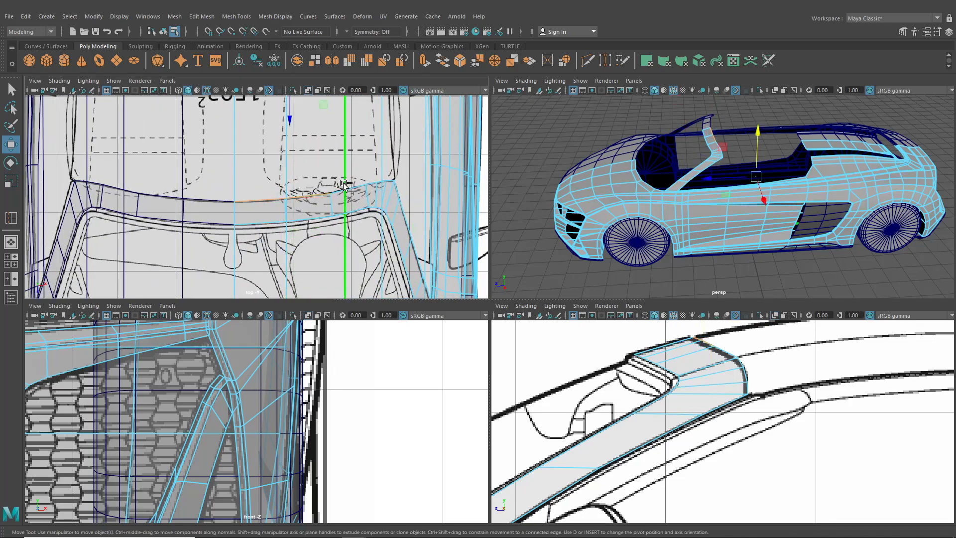
{"action": "left_click", "coordinate": [353, 188], "text": "shift"}
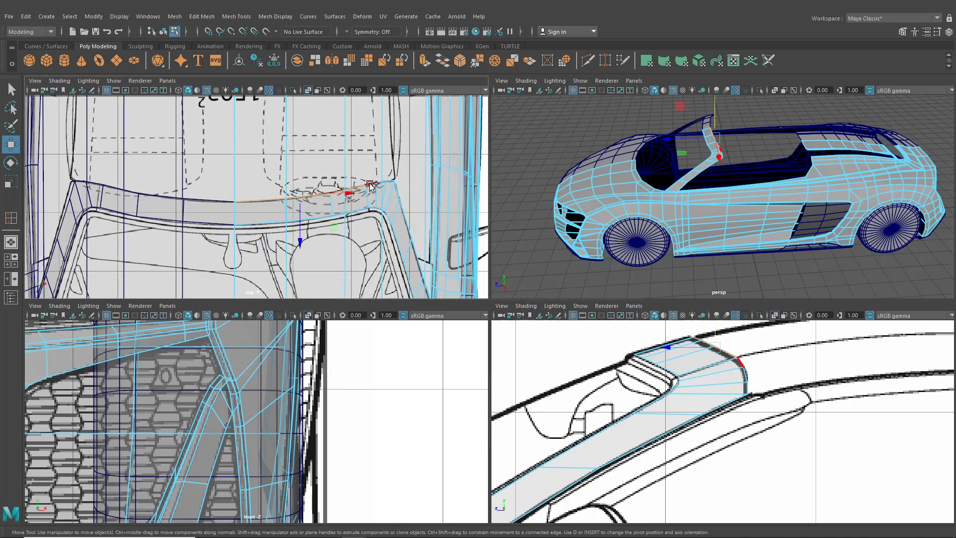
{"action": "scroll", "coordinate": [741, 186], "scroll_direction": "up", "scroll_amount": 5}
{"action": "left_click_drag", "start_coordinate": [746, 199], "coordinate": [695, 201], "text": "alt"}
{"action": "left_click", "coordinate": [725, 189], "text": "shift"}
{"action": "left_click", "coordinate": [727, 196], "text": "shift"}
{"action": "scroll", "coordinate": [740, 203], "scroll_direction": "down", "scroll_amount": 5}
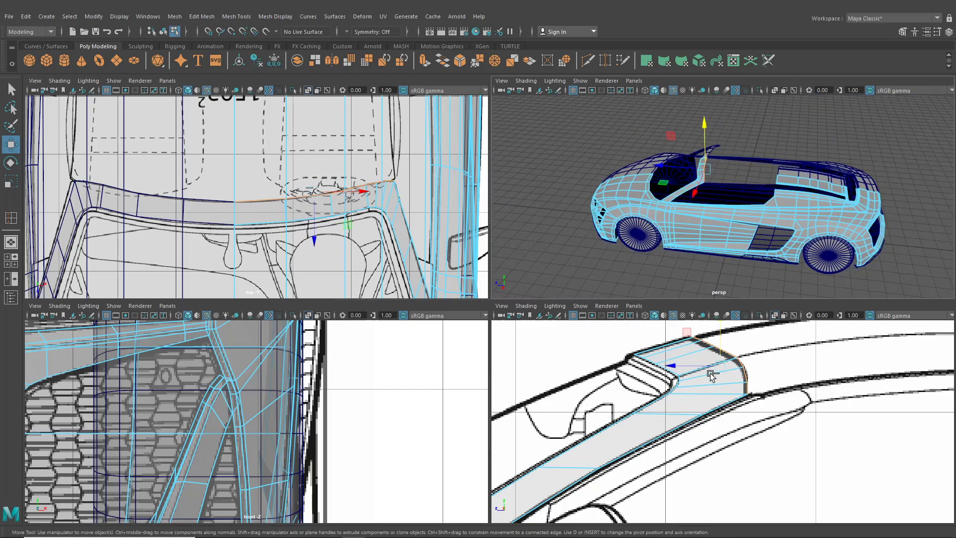
Step: Extrude the selected header edges and pull them rearward along the blueprint roofline to about the middle of the roof
{"action": "key", "text": "ctrl+e"}
{"action": "key", "text": "space"}
{"action": "scroll", "coordinate": [516, 277], "scroll_direction": "down", "scroll_amount": 5}
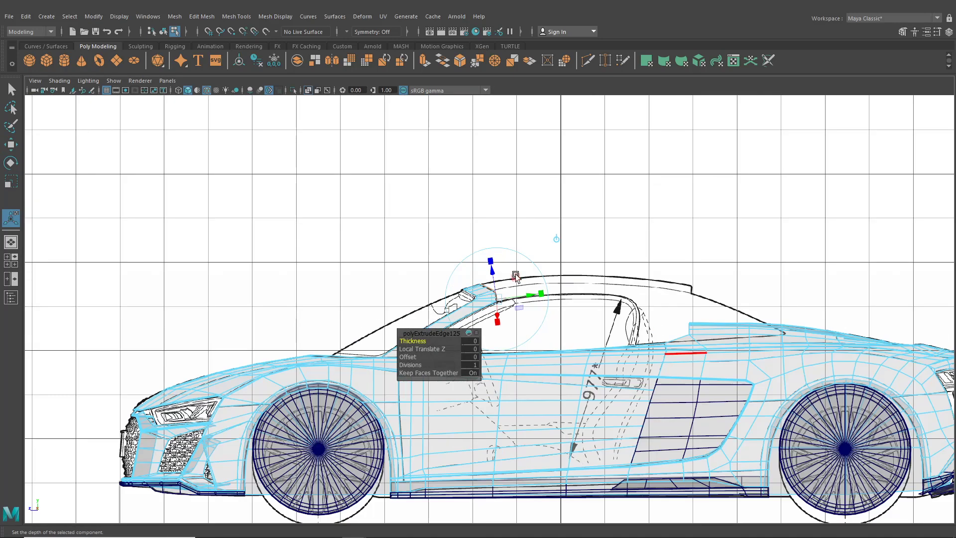
{"action": "left_click", "coordinate": [559, 240]}
{"action": "left_click_drag", "start_coordinate": [489, 292], "coordinate": [561, 285]}
{"action": "scroll", "coordinate": [561, 285], "scroll_direction": "up", "scroll_amount": 4}
{"action": "middle_click_drag", "start_coordinate": [585, 293], "coordinate": [503, 320], "text": "alt"}
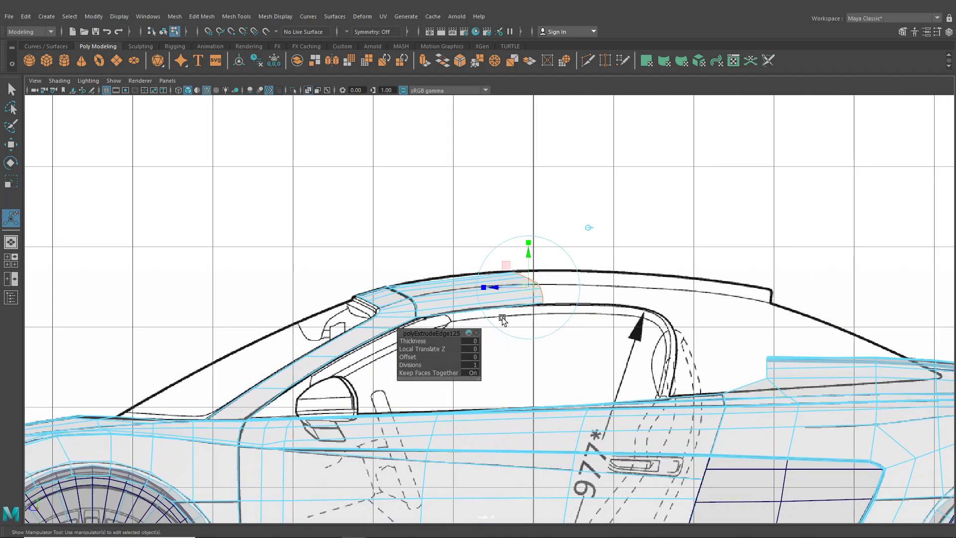
Step: Scale the extruded roof edges along the car's length to flatten them into a straight line
{"action": "scroll", "coordinate": [503, 320], "scroll_direction": "up", "scroll_amount": 2}
{"action": "left_click_drag", "start_coordinate": [499, 282], "coordinate": [508, 283]}
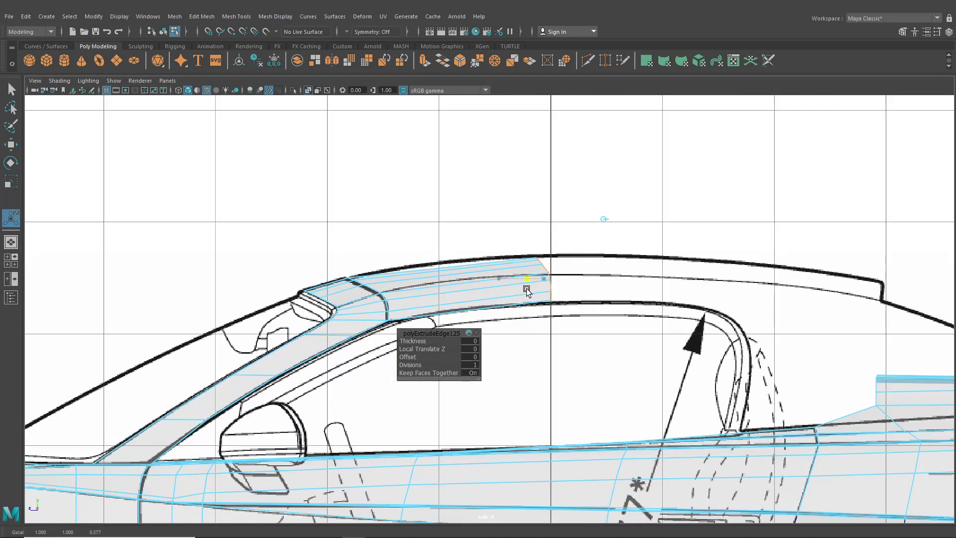
{"action": "scroll", "coordinate": [534, 291], "scroll_direction": "down", "scroll_amount": 3}
Step: Examine the extruded roof section against the top blueprint and return to object selection
{"action": "key", "text": "space"}
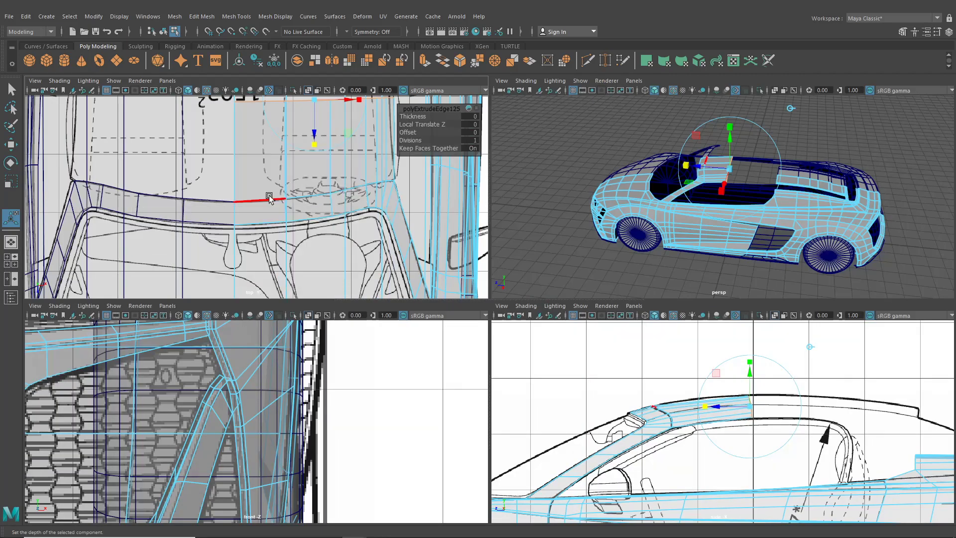
{"action": "key", "text": "space"}
{"action": "scroll", "coordinate": [298, 210], "scroll_direction": "down", "scroll_amount": 5}
{"action": "middle_click_drag", "start_coordinate": [350, 227], "coordinate": [307, 261], "text": "alt"}
{"action": "scroll", "coordinate": [379, 262], "scroll_direction": "up", "scroll_amount": 3}
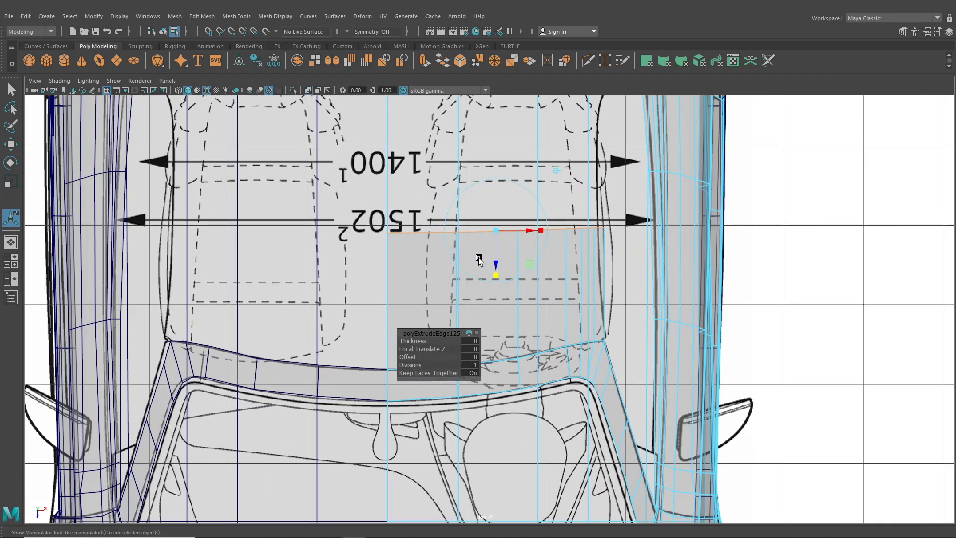
{"action": "scroll", "coordinate": [478, 259], "scroll_direction": "down", "scroll_amount": 4}
{"action": "left_click", "coordinate": [163, 31]}
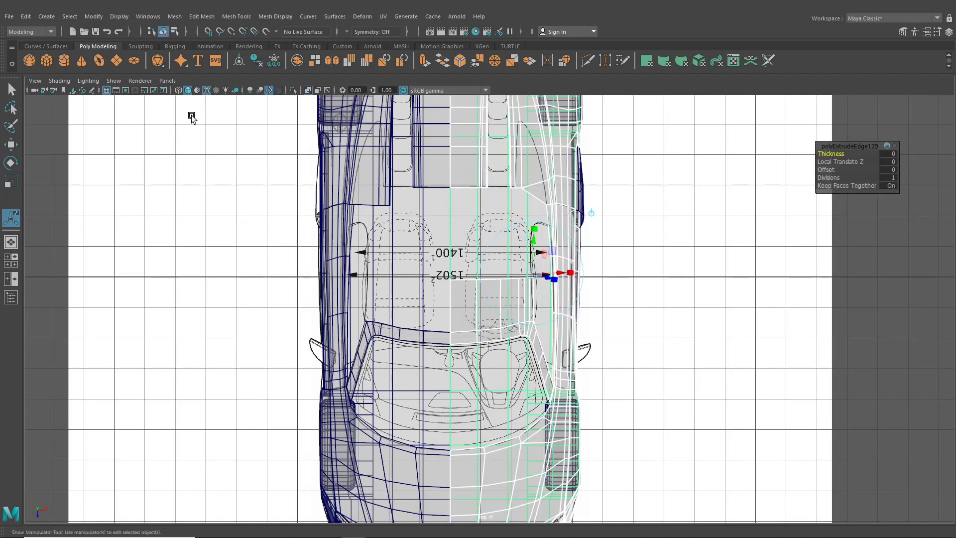
{"action": "scroll", "coordinate": [505, 267], "scroll_direction": "up", "scroll_amount": 3}
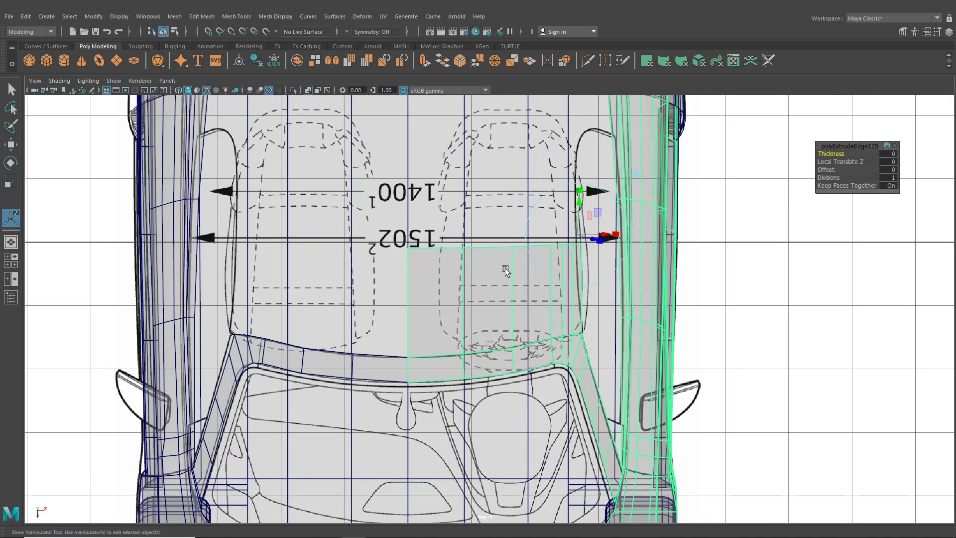
{"action": "middle_click_drag", "start_coordinate": [505, 267], "coordinate": [457, 260], "text": "alt"}
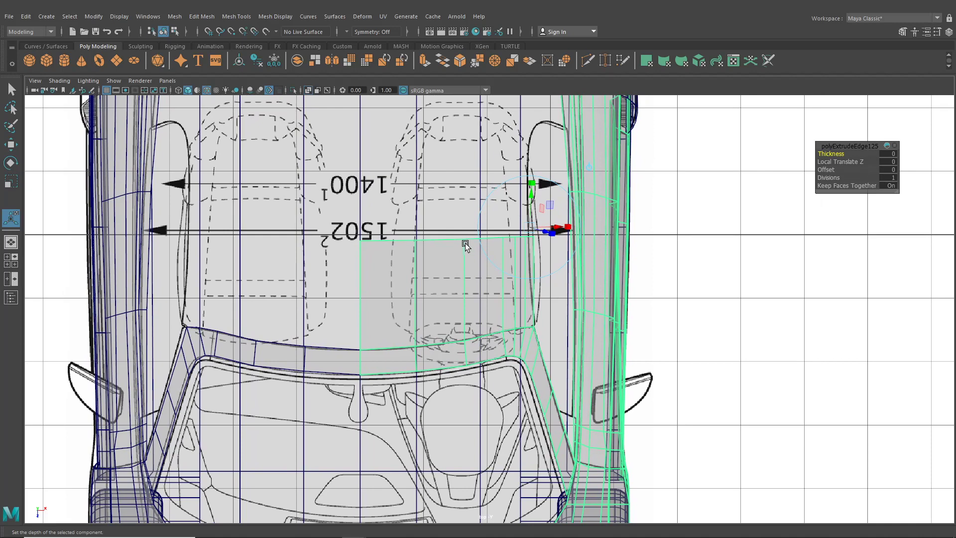
Step: Move the outer vertices of the extruded roof's rear edge inward to the roof's side line in the top blueprint
{"action": "right_click_drag", "start_coordinate": [465, 243], "coordinate": [434, 238]}
{"action": "scroll", "coordinate": [563, 250], "scroll_direction": "up", "scroll_amount": 3}
{"action": "middle_click_drag", "start_coordinate": [563, 250], "coordinate": [548, 254], "text": "alt"}
{"action": "scroll", "coordinate": [548, 254], "scroll_direction": "up", "scroll_amount": 2}
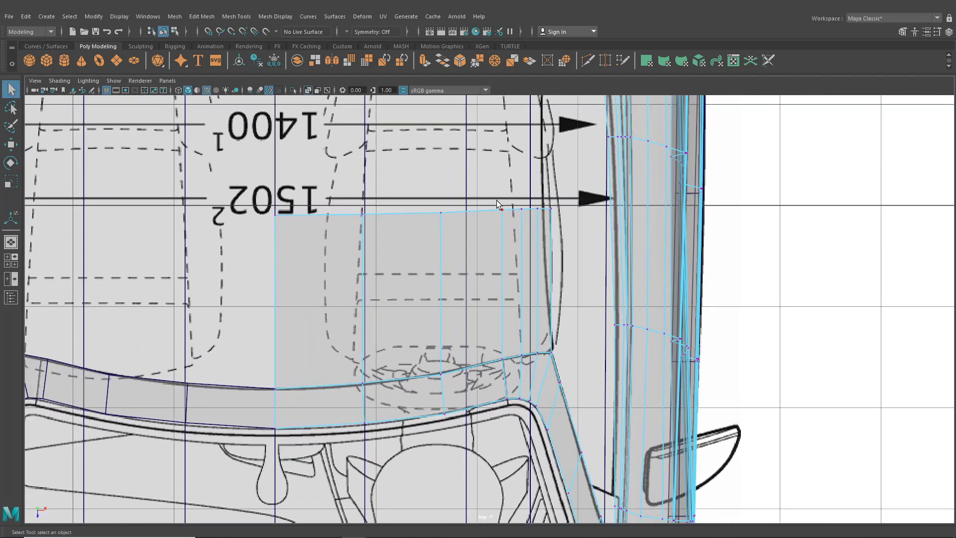
{"action": "left_click", "coordinate": [11, 144]}
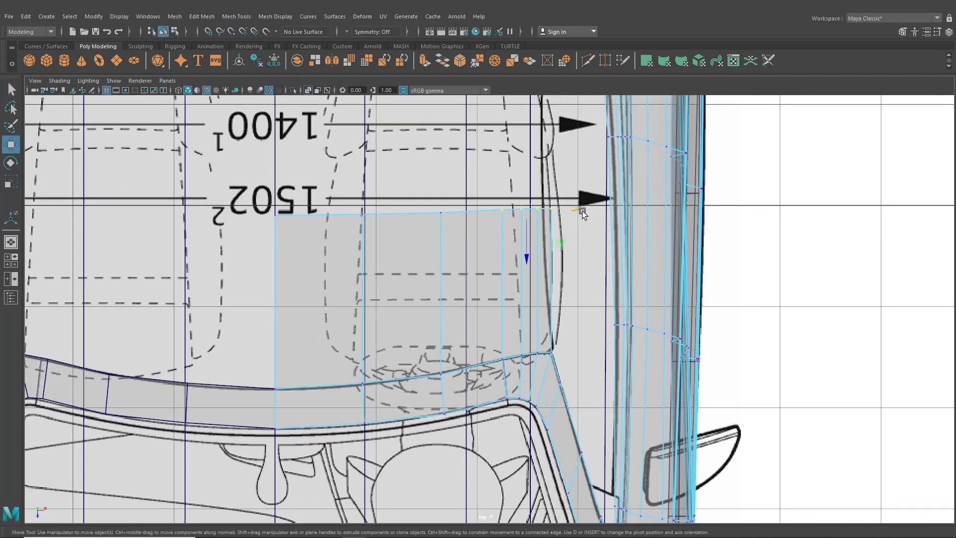
{"action": "left_click_drag", "start_coordinate": [582, 211], "coordinate": [571, 216]}
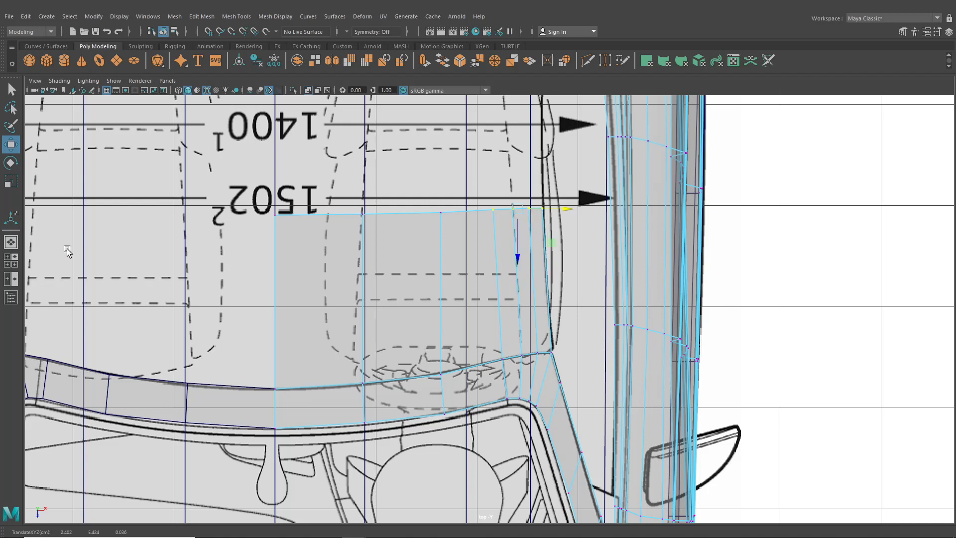
Step: Shift the inner rear-edge vertices of the roof slightly rearward and adjust their height to the roofline in the side blueprint
{"action": "left_click_drag", "start_coordinate": [259, 200], "coordinate": [464, 247]}
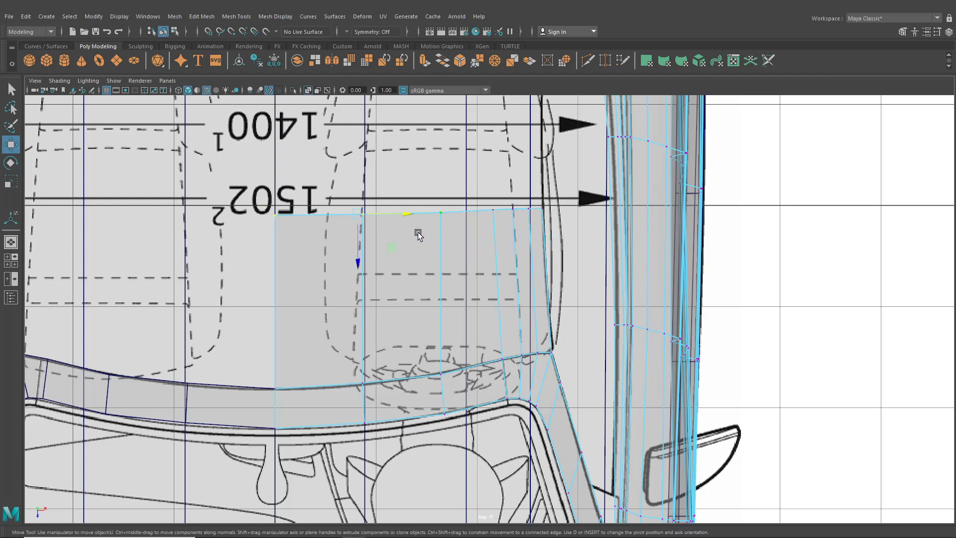
{"action": "left_click_drag", "start_coordinate": [363, 266], "coordinate": [358, 262]}
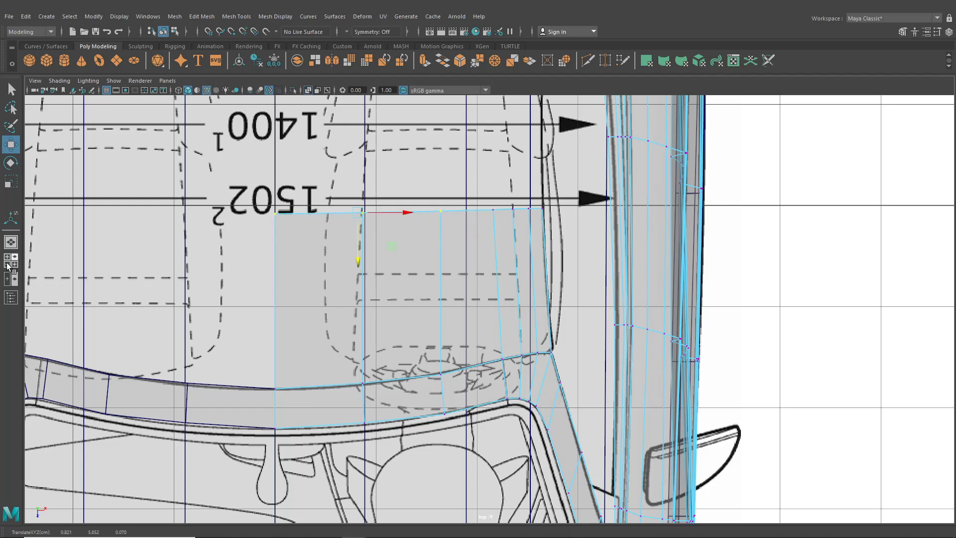
{"action": "key", "text": "space"}
{"action": "scroll", "coordinate": [630, 351], "scroll_direction": "up", "scroll_amount": 4}
{"action": "middle_click_drag", "start_coordinate": [630, 351], "coordinate": [709, 367], "text": "alt"}
{"action": "scroll", "coordinate": [727, 355], "scroll_direction": "up", "scroll_amount": 1}
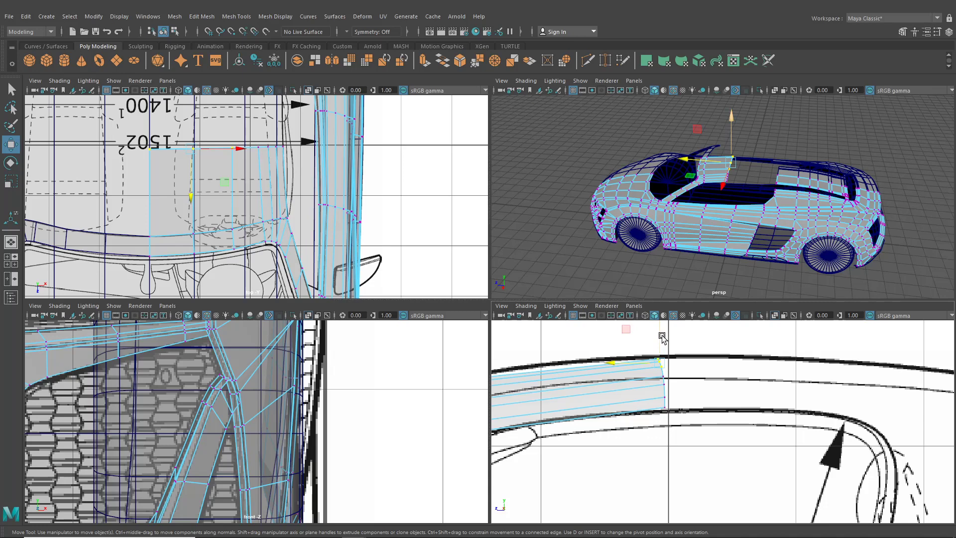
{"action": "left_click_drag", "start_coordinate": [662, 337], "coordinate": [662, 337]}
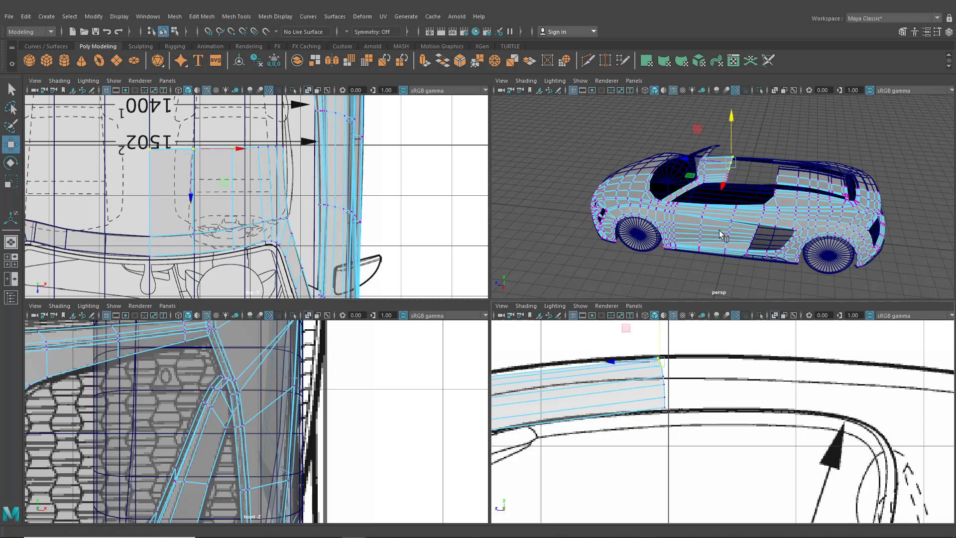
{"action": "key", "text": "f"}
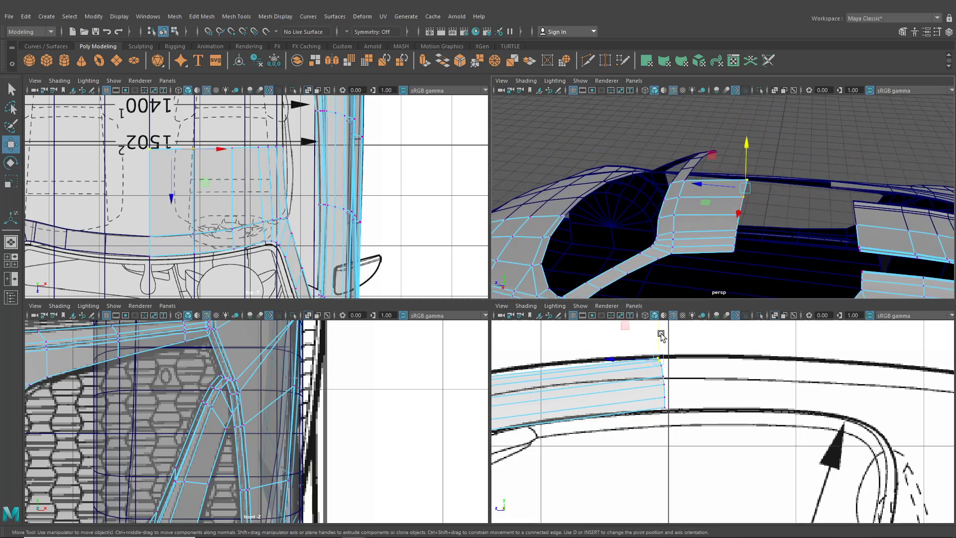
{"action": "left_click_drag", "start_coordinate": [661, 336], "coordinate": [661, 333]}
{"action": "middle_click_drag", "start_coordinate": [669, 357], "coordinate": [748, 365], "text": "alt"}
Step: Insert an edge loop across the front part of the roof section and raise it to the side blueprint's roofline
{"action": "left_click", "coordinate": [235, 17]}
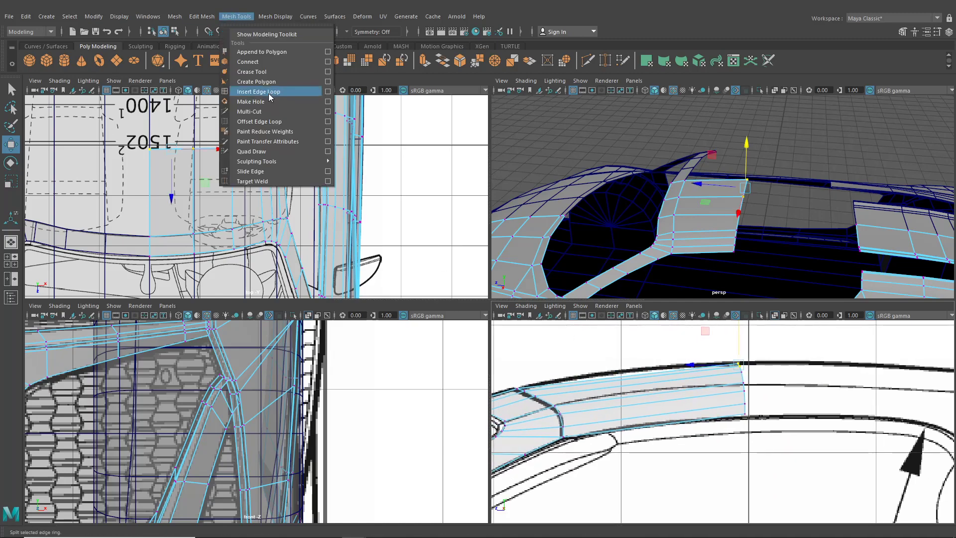
{"action": "left_click", "coordinate": [278, 94]}
{"action": "key", "text": "space"}
{"action": "scroll", "coordinate": [620, 341], "scroll_direction": "up", "scroll_amount": 5}
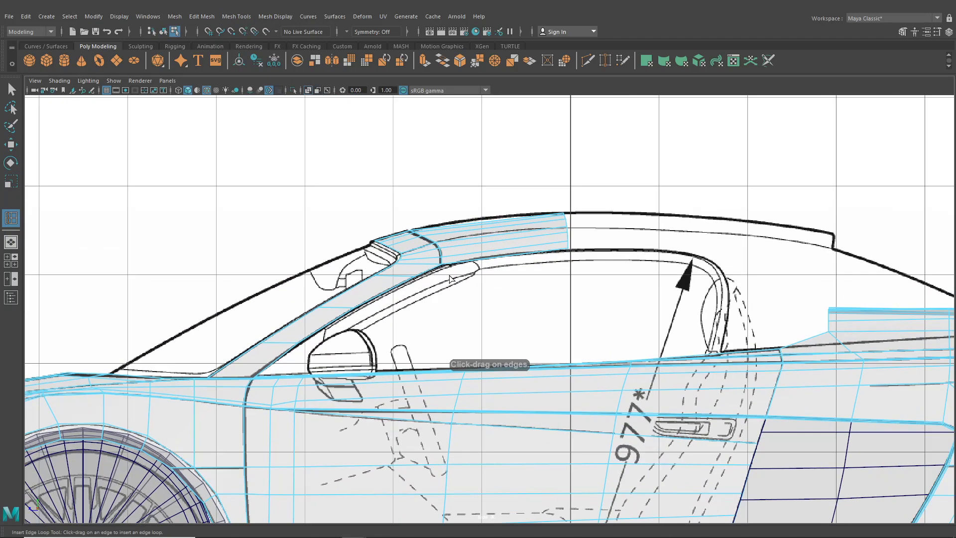
{"action": "left_click", "coordinate": [470, 243]}
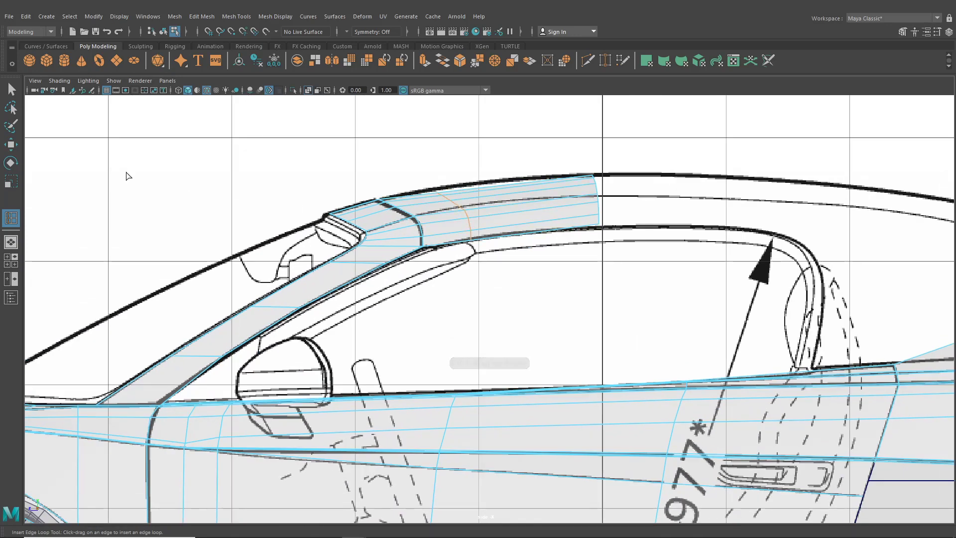
{"action": "left_click", "coordinate": [11, 145]}
{"action": "scroll", "coordinate": [413, 172], "scroll_direction": "up", "scroll_amount": 1}
{"action": "left_click_drag", "start_coordinate": [448, 157], "coordinate": [447, 152]}
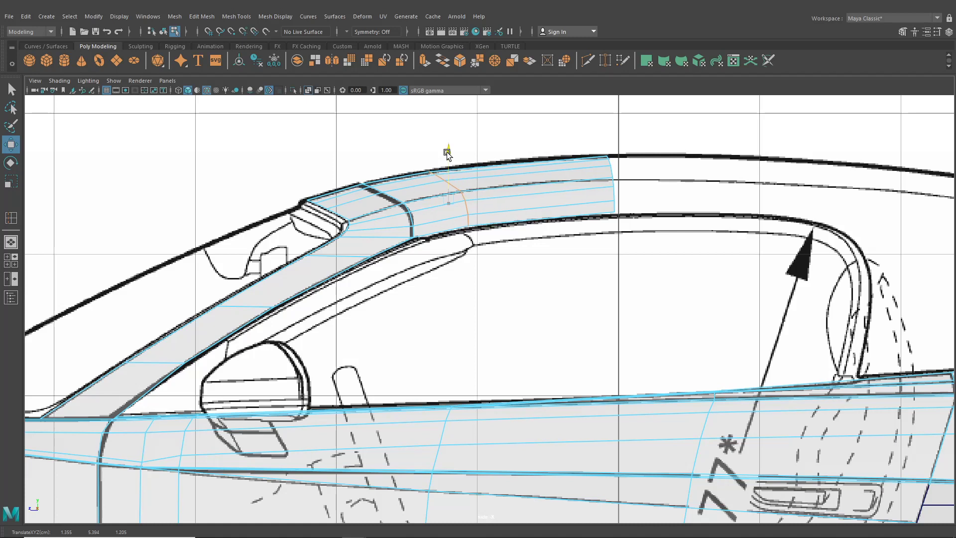
Step: Insert a second edge loop about midway between the first loop and the roof's rear edge, and raise it to the roofline
{"action": "key", "text": "y"}
{"action": "left_click_drag", "start_coordinate": [538, 190], "coordinate": [531, 188]}
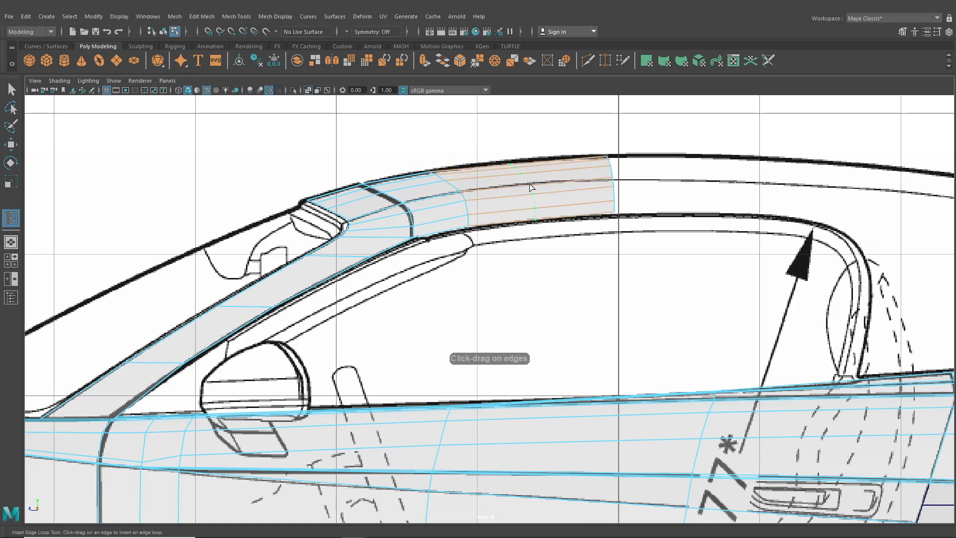
{"action": "key", "text": "w"}
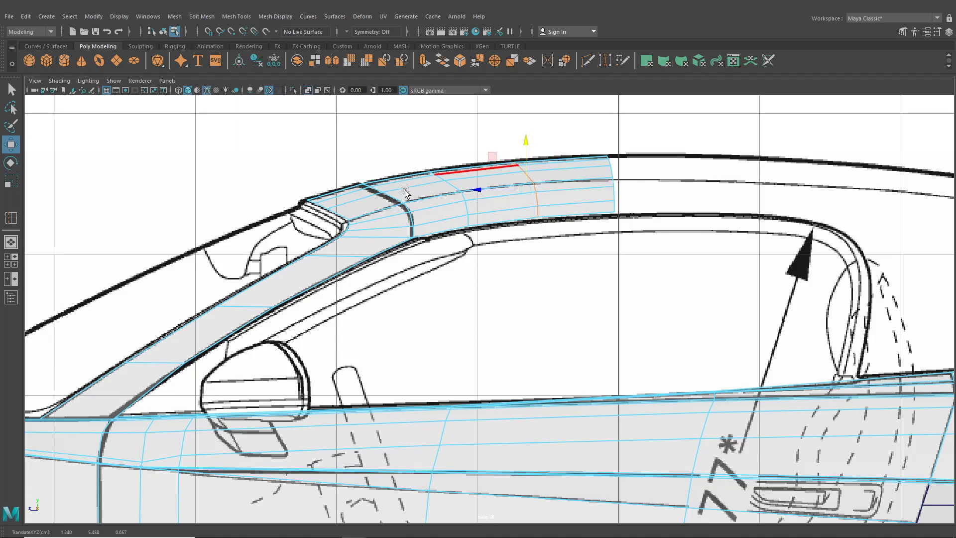
Step: Move the outer vertices of both new roof loops sideways to follow the roof's side line in the top blueprint
{"action": "key", "text": "space"}
{"action": "scroll", "coordinate": [308, 235], "scroll_direction": "up", "scroll_amount": 3}
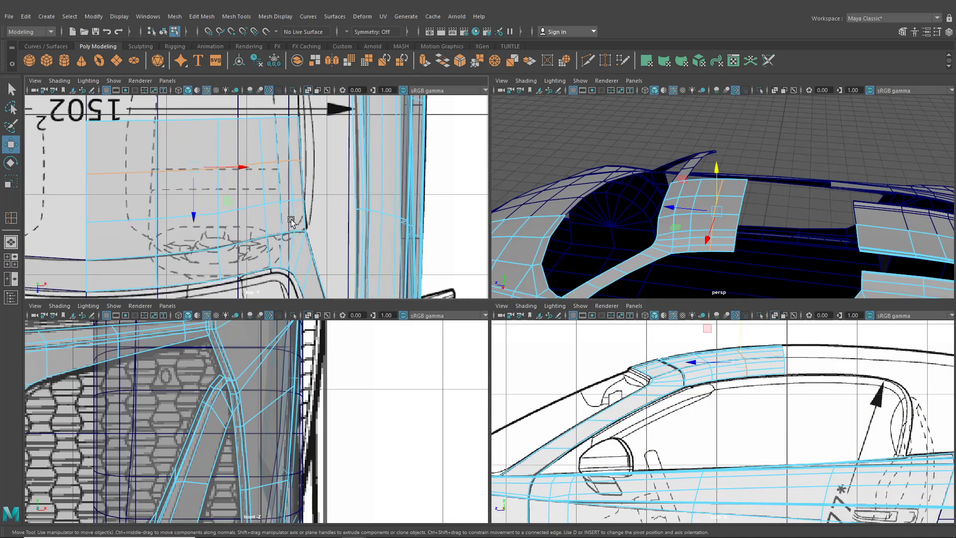
{"action": "right_click_drag", "start_coordinate": [284, 163], "coordinate": [246, 166]}
{"action": "middle_click_drag", "start_coordinate": [269, 177], "coordinate": [273, 222], "text": "alt"}
{"action": "scroll", "coordinate": [264, 209], "scroll_direction": "up", "scroll_amount": 3}
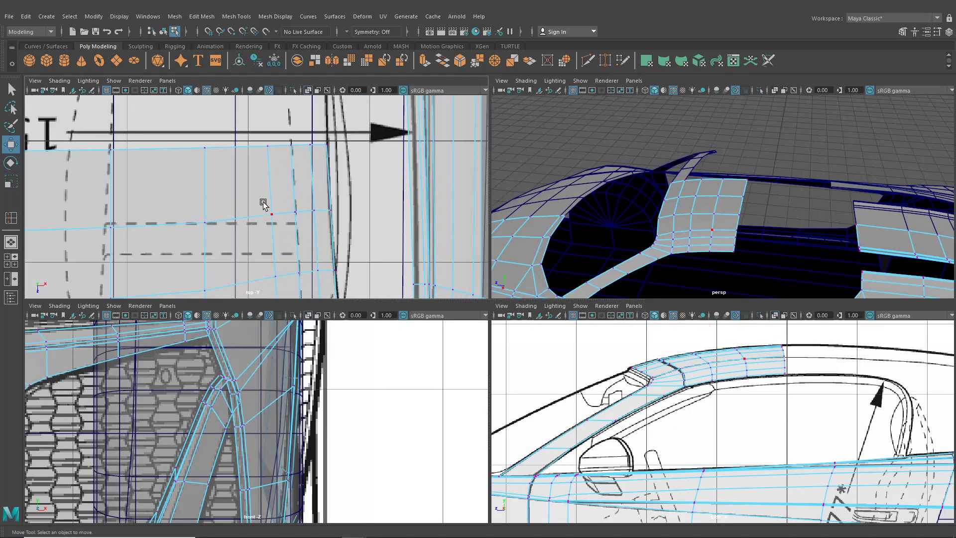
{"action": "left_click_drag", "start_coordinate": [262, 205], "coordinate": [352, 216]}
{"action": "middle_click_drag", "start_coordinate": [354, 267], "coordinate": [370, 202], "text": "alt"}
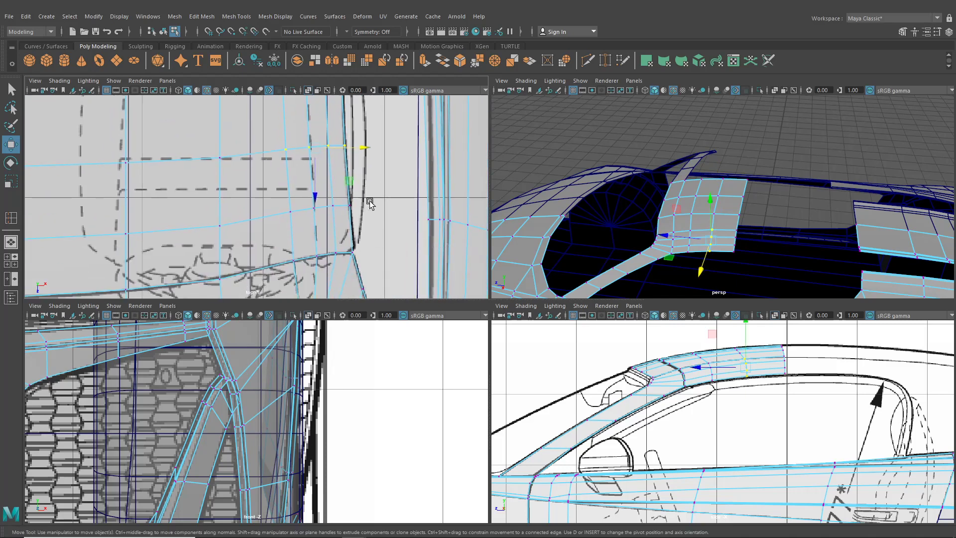
{"action": "left_click_drag", "start_coordinate": [360, 218], "coordinate": [279, 199]}
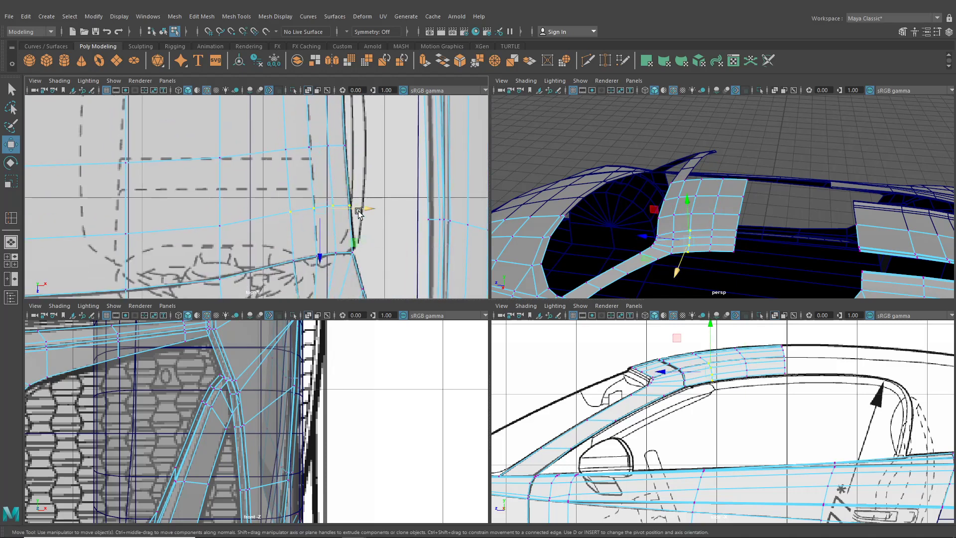
{"action": "left_click_drag", "start_coordinate": [362, 208], "coordinate": [362, 208]}
Step: Extrude the roof section's rear border edges and pull them rearward over the seats in the top view
{"action": "key", "text": "space"}
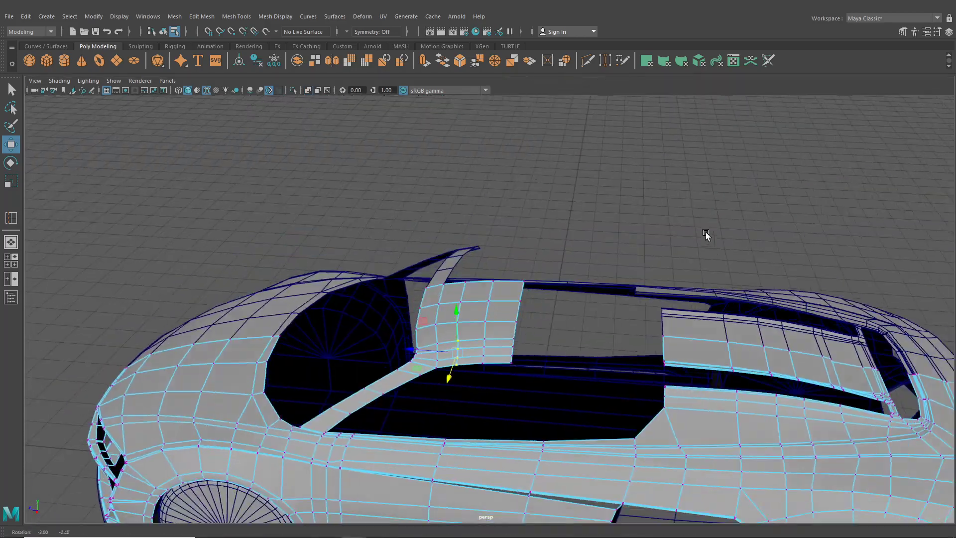
{"action": "left_click_drag", "start_coordinate": [706, 234], "coordinate": [379, 273], "text": "alt"}
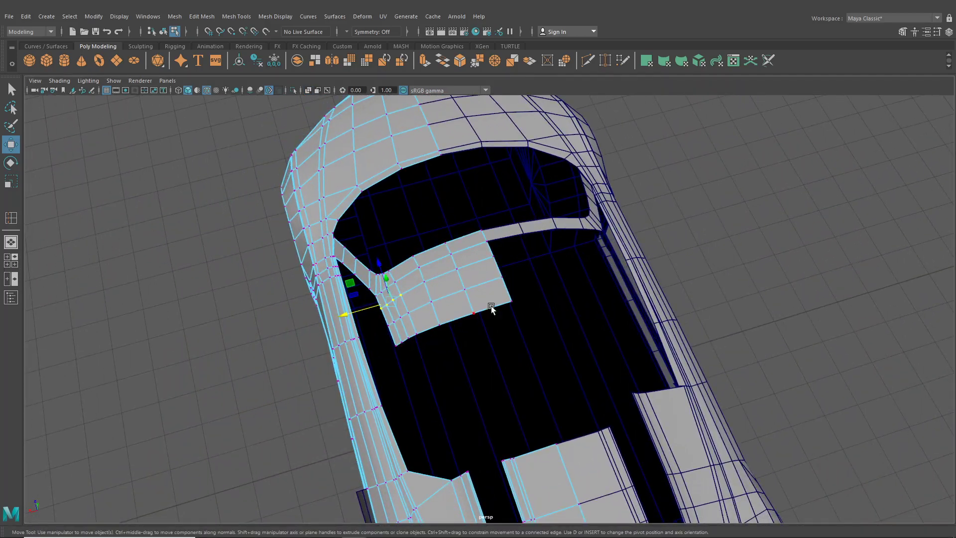
{"action": "right_click_drag", "start_coordinate": [451, 278], "coordinate": [451, 227]}
{"action": "double_click", "coordinate": [471, 288]}
{"action": "left_click_drag", "start_coordinate": [474, 300], "coordinate": [502, 350], "text": "alt"}
{"action": "left_click", "coordinate": [534, 271]}
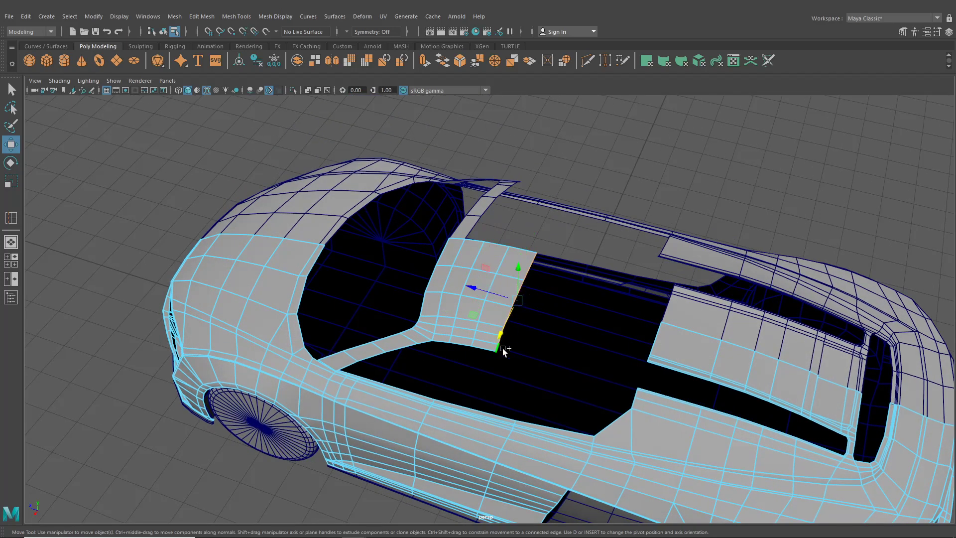
{"action": "left_click", "coordinate": [7, 260]}
{"action": "key", "text": "space"}
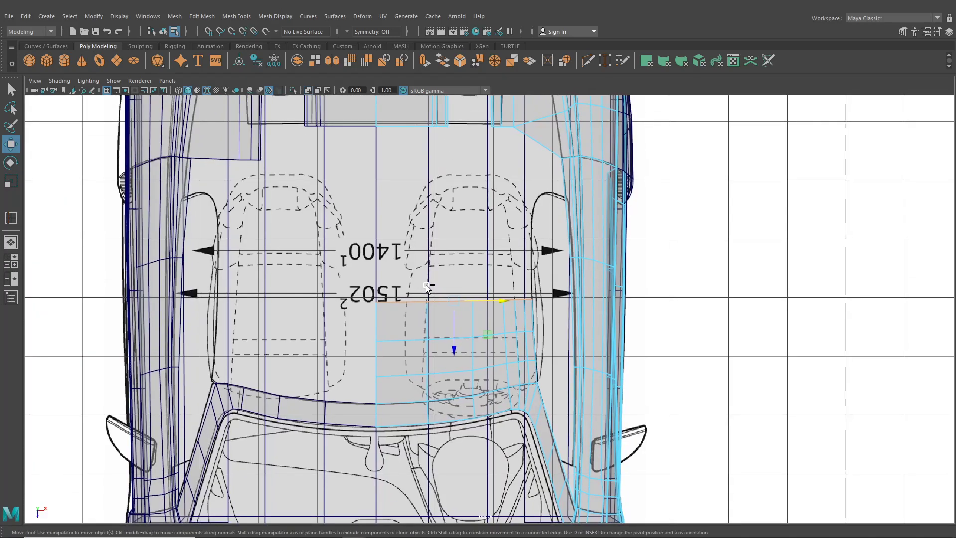
{"action": "key", "text": "ctrl+e"}
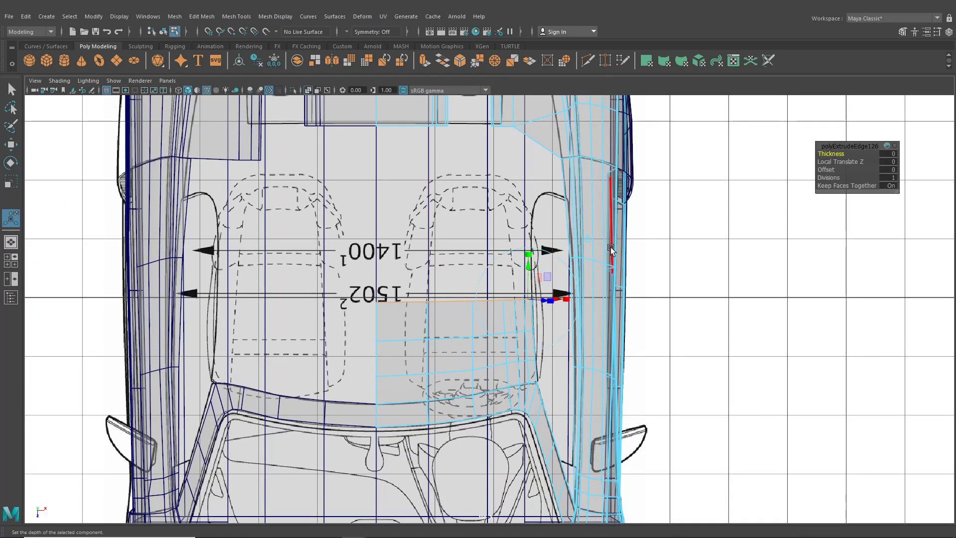
{"action": "left_click", "coordinate": [588, 239]}
{"action": "left_click_drag", "start_coordinate": [455, 320], "coordinate": [456, 189]}
Step: Lower the extruded rear edges to the side blueprint's roofline and bring them forward to where the window's upper line starts curving down
{"action": "left_click", "coordinate": [7, 260]}
{"action": "key", "text": "space"}
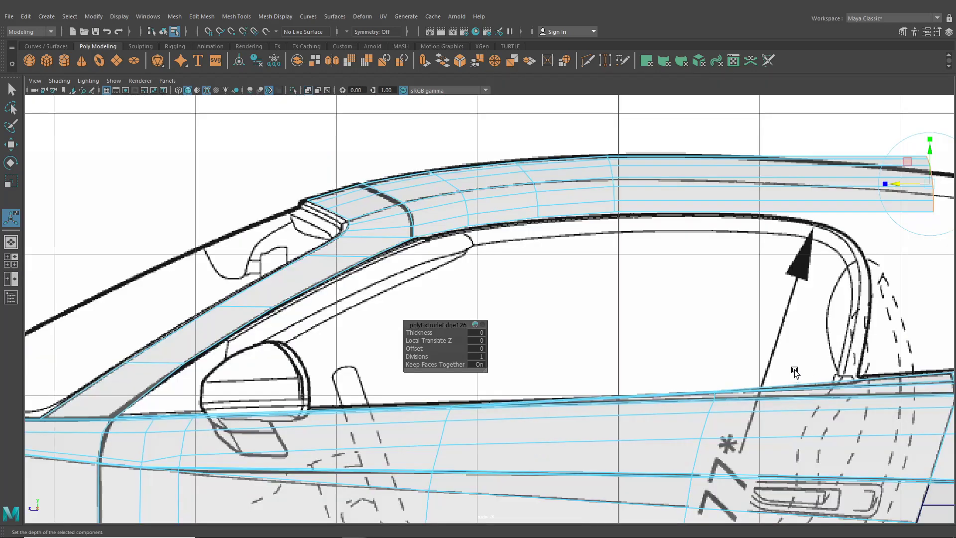
{"action": "middle_click_drag", "start_coordinate": [795, 372], "coordinate": [432, 418], "text": "alt"}
{"action": "left_click_drag", "start_coordinate": [566, 232], "coordinate": [456, 235]}
{"action": "scroll", "coordinate": [411, 249], "scroll_direction": "up", "scroll_amount": 1}
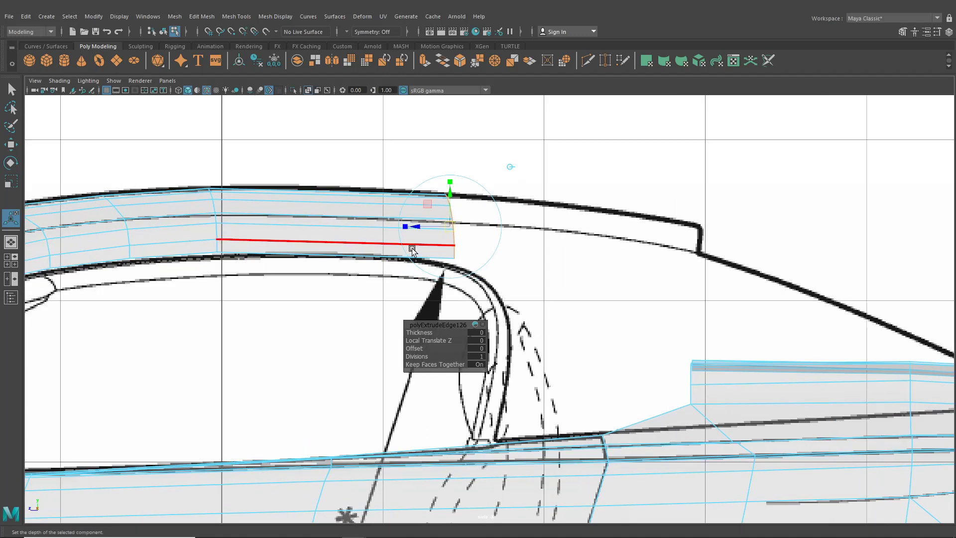
{"action": "scroll", "coordinate": [412, 249], "scroll_direction": "up", "scroll_amount": 1}
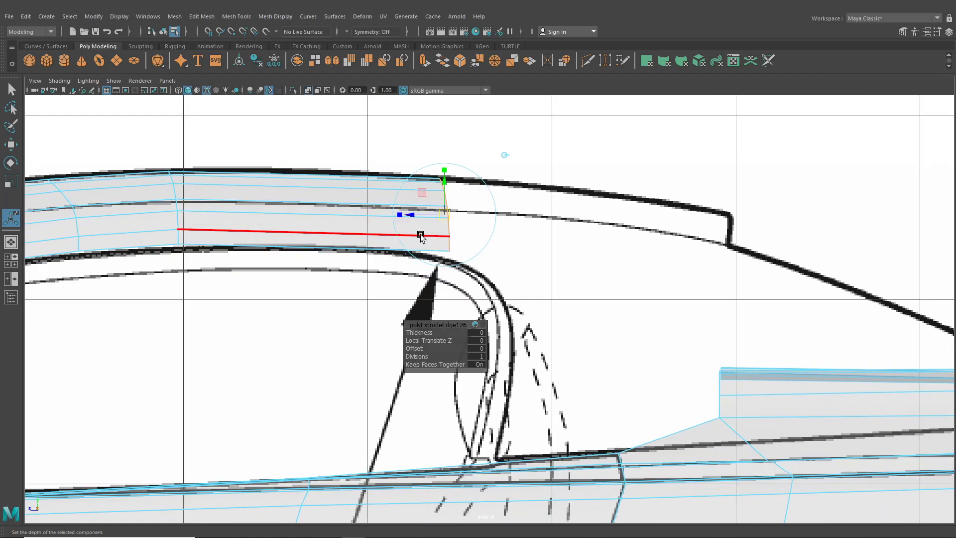
{"action": "left_click_drag", "start_coordinate": [443, 213], "coordinate": [413, 213]}
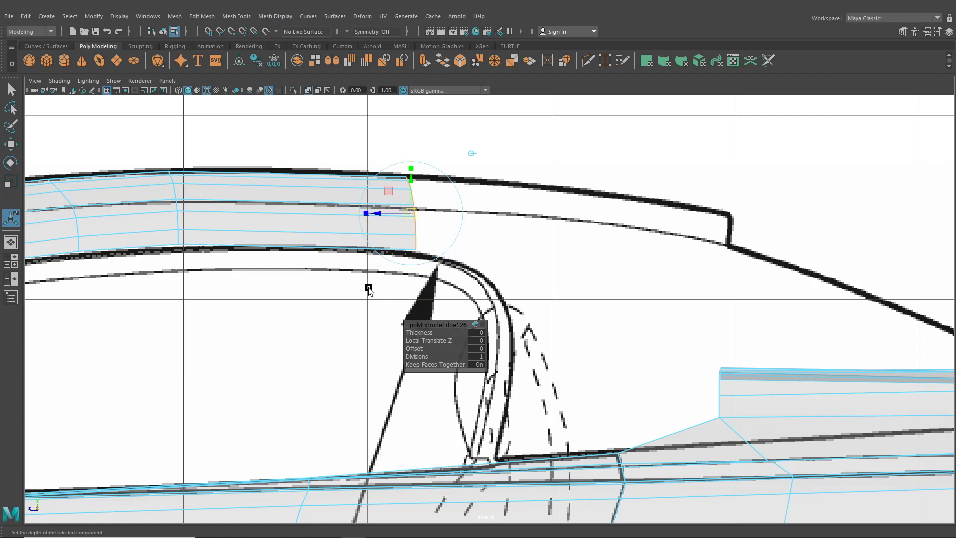
Step: Adjust the height of the lower side vertices on the roof's middle loops to follow the window line in the side blueprint
{"action": "scroll", "coordinate": [368, 290], "scroll_direction": "up", "scroll_amount": 2}
{"action": "right_click_drag", "start_coordinate": [171, 188], "coordinate": [131, 191]}
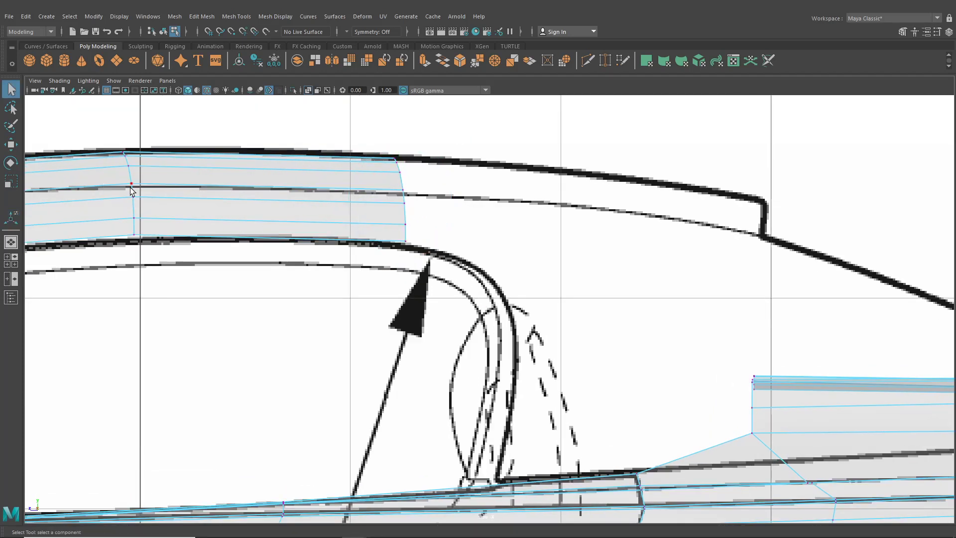
{"action": "middle_click_drag", "start_coordinate": [148, 205], "coordinate": [369, 235], "text": "alt"}
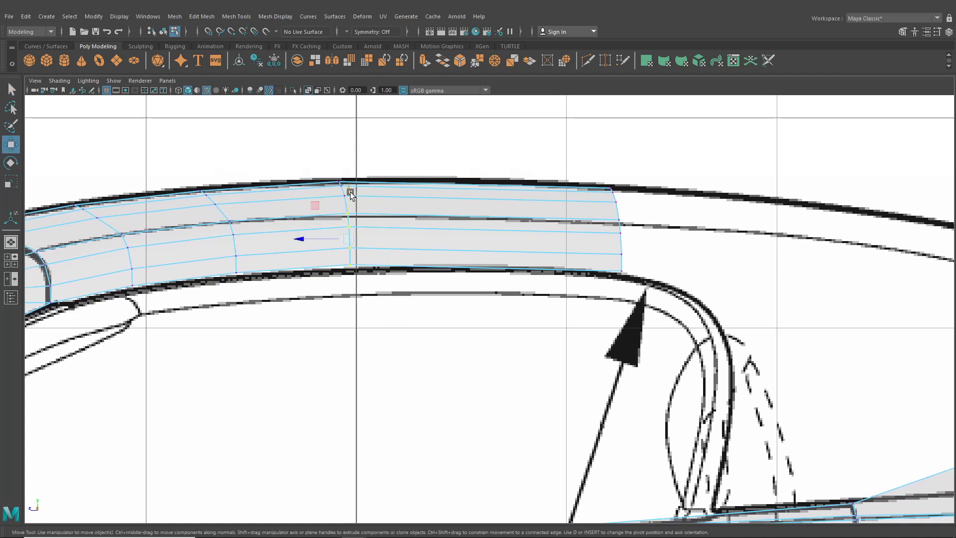
{"action": "middle_click_drag", "start_coordinate": [351, 195], "coordinate": [349, 197]}
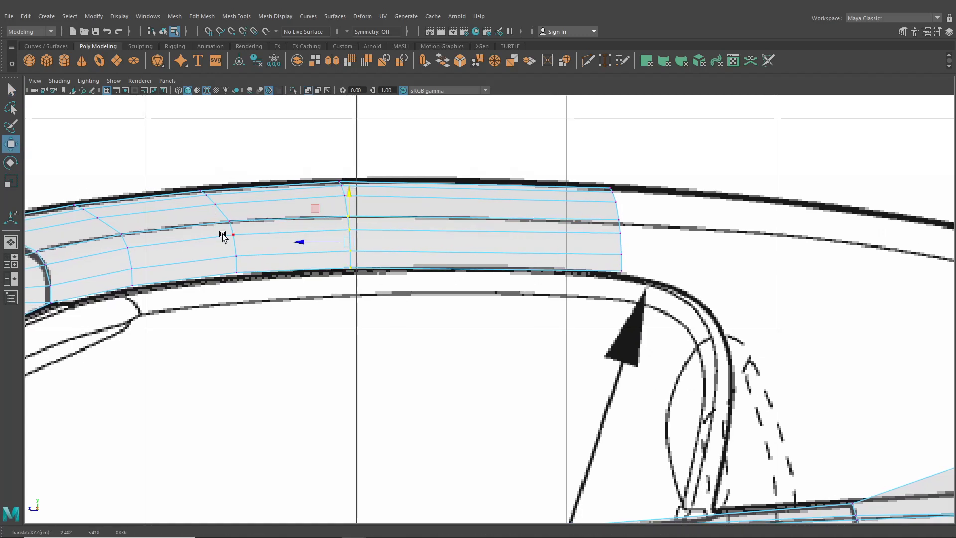
{"action": "double_click", "coordinate": [237, 240]}
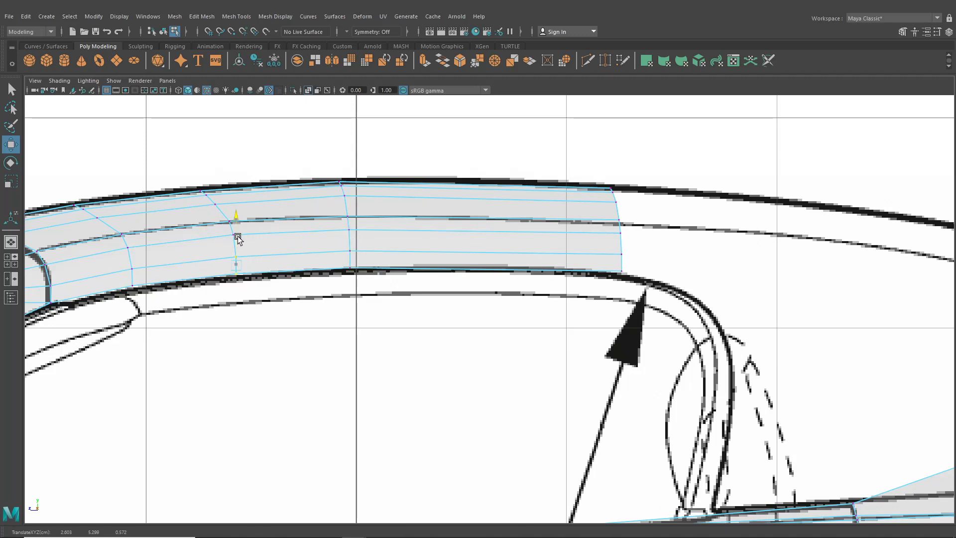
{"action": "left_click_drag", "start_coordinate": [237, 236], "coordinate": [237, 237]}
{"action": "middle_click_drag", "start_coordinate": [204, 252], "coordinate": [329, 237], "text": "alt"}
{"action": "left_click_drag", "start_coordinate": [238, 245], "coordinate": [257, 234]}
Step: Lower the side vertices of the roof's rear edge slightly to the window line in the side blueprint
{"action": "right_click_drag", "start_coordinate": [629, 233], "coordinate": [630, 207]}
{"action": "double_click", "coordinate": [745, 228]}
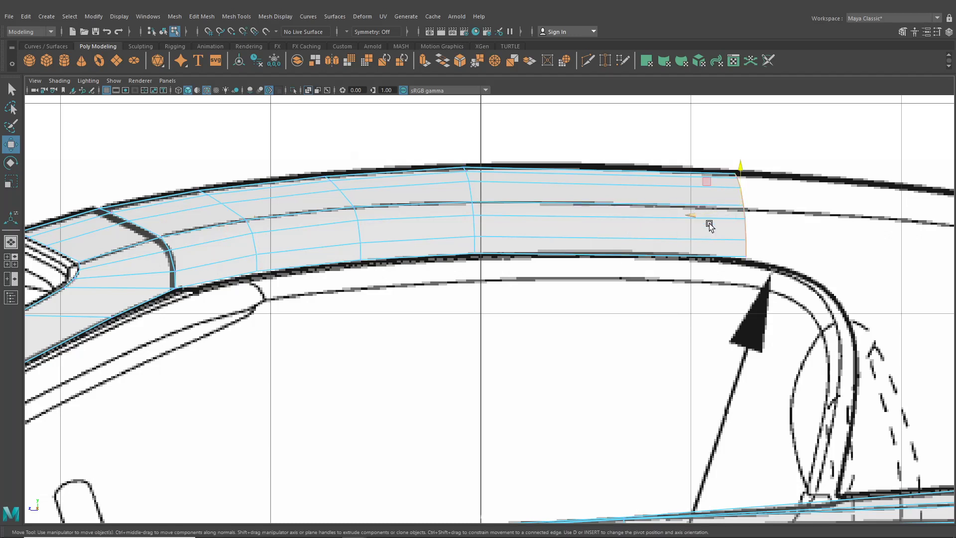
{"action": "middle_click_drag", "start_coordinate": [707, 223], "coordinate": [490, 253], "text": "alt"}
{"action": "right_click_drag", "start_coordinate": [475, 253], "coordinate": [428, 254]}
{"action": "scroll", "coordinate": [561, 248], "scroll_direction": "up", "scroll_amount": 1}
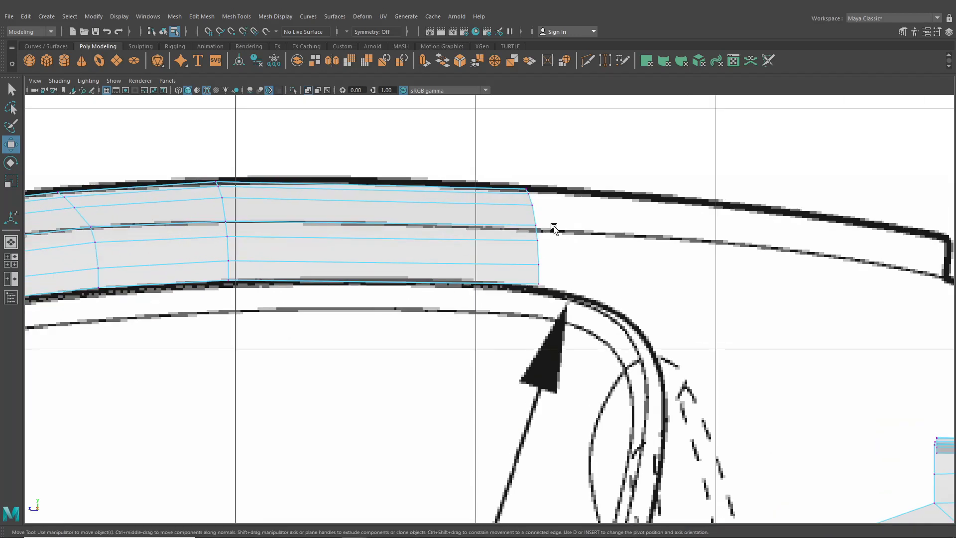
{"action": "left_click_drag", "start_coordinate": [521, 224], "coordinate": [540, 216]}
Step: Extrude the lower side edges of the roof's rear border and pull them rearward and downward in the side view
{"action": "right_click_drag", "start_coordinate": [455, 251], "coordinate": [454, 224]}
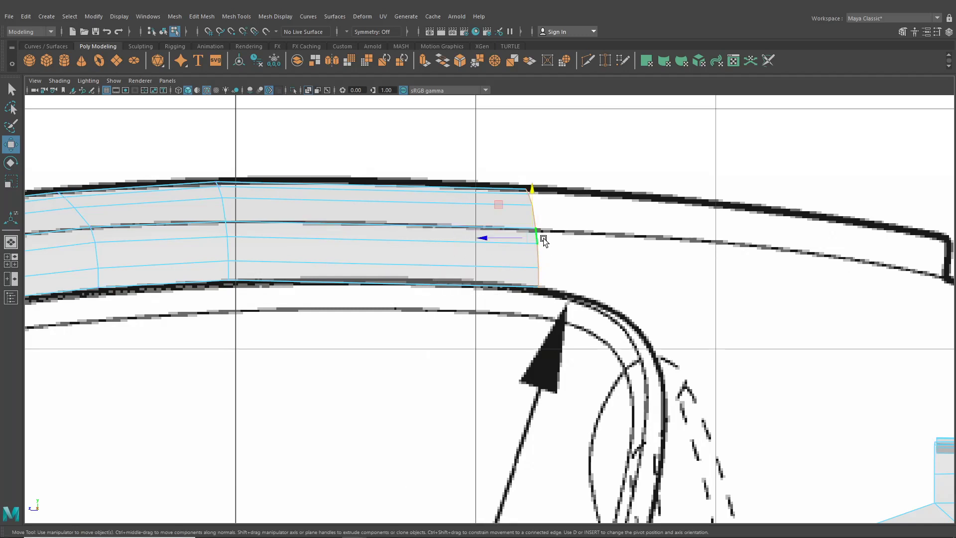
{"action": "left_click", "coordinate": [543, 238]}
{"action": "left_click", "coordinate": [546, 258]}
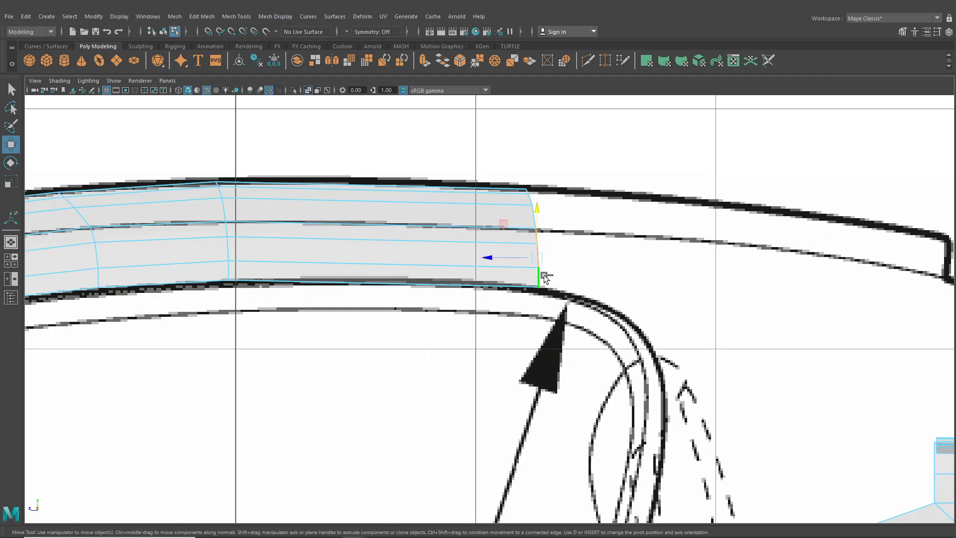
{"action": "key", "text": "ctrl+e"}
{"action": "scroll", "coordinate": [498, 249], "scroll_direction": "down", "scroll_amount": 5}
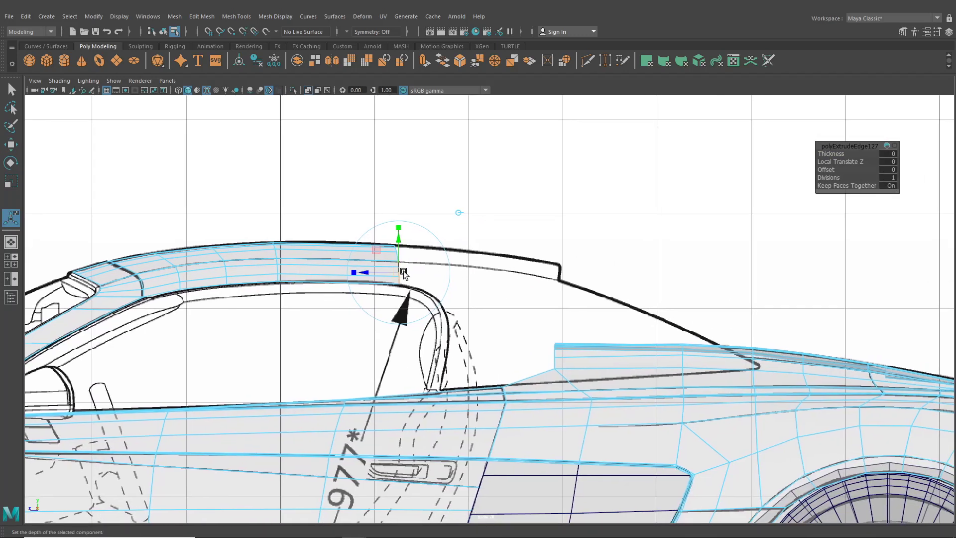
{"action": "left_click_drag", "start_coordinate": [403, 272], "coordinate": [451, 292]}
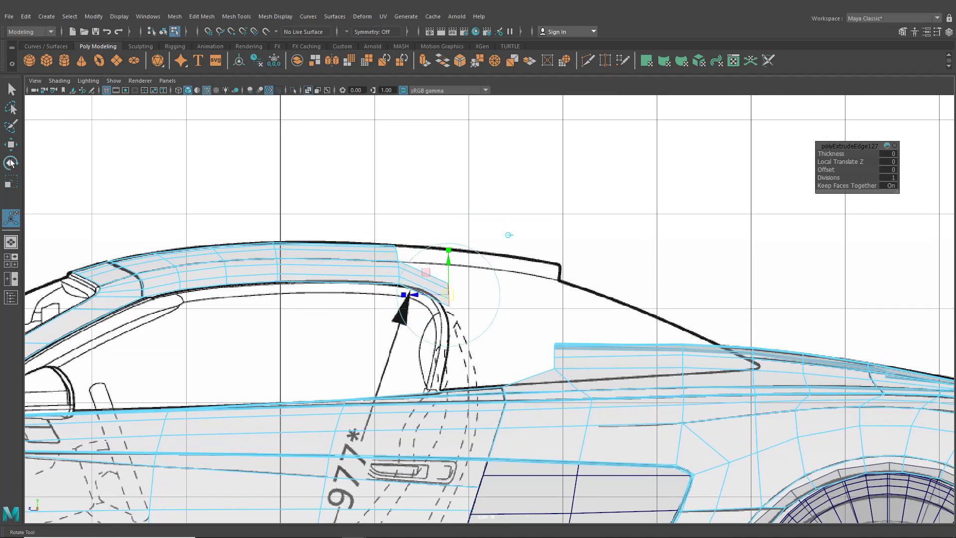
Step: Fit the extruded section's rear vertices to the side blueprint, from the roof's inner line down to the curved rear corner of the window
{"action": "key", "text": "w"}
{"action": "scroll", "coordinate": [398, 269], "scroll_direction": "up", "scroll_amount": 3}
{"action": "right_click_drag", "start_coordinate": [416, 253], "coordinate": [379, 253]}
{"action": "scroll", "coordinate": [437, 280], "scroll_direction": "up", "scroll_amount": 3}
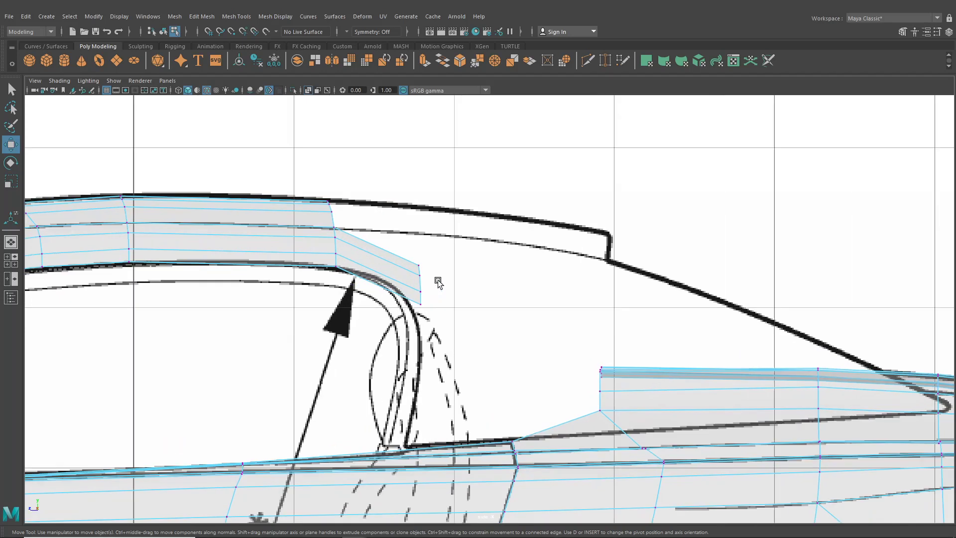
{"action": "left_click_drag", "start_coordinate": [400, 245], "coordinate": [431, 249]}
{"action": "left_click_drag", "start_coordinate": [404, 277], "coordinate": [400, 301]}
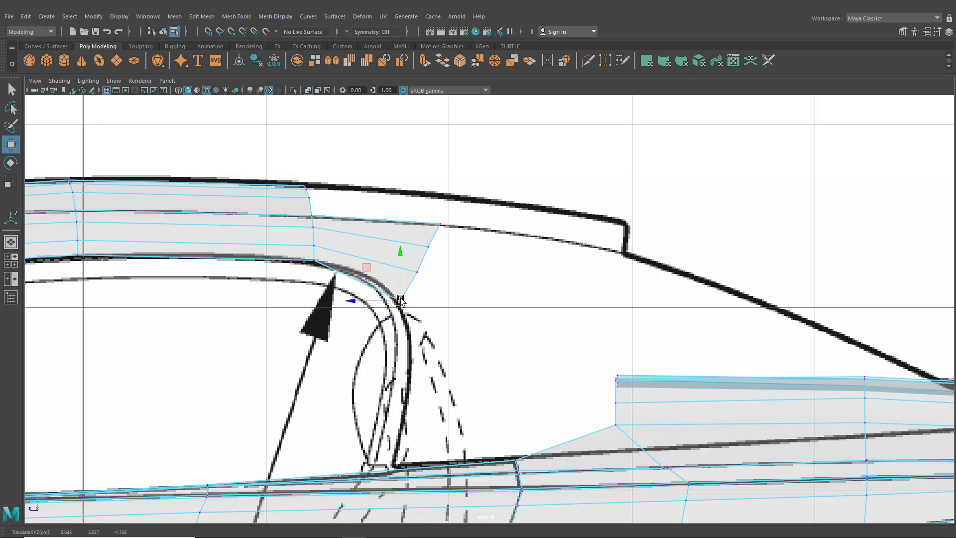
{"action": "left_click", "coordinate": [418, 271]}
{"action": "left_click", "coordinate": [430, 248]}
{"action": "left_click_drag", "start_coordinate": [430, 249], "coordinate": [433, 251]}
Step: Shift the rear vertices of the new side section outward in the top view, matching the window's rounded rear corner in the blueprint
{"action": "left_click", "coordinate": [18, 263]}
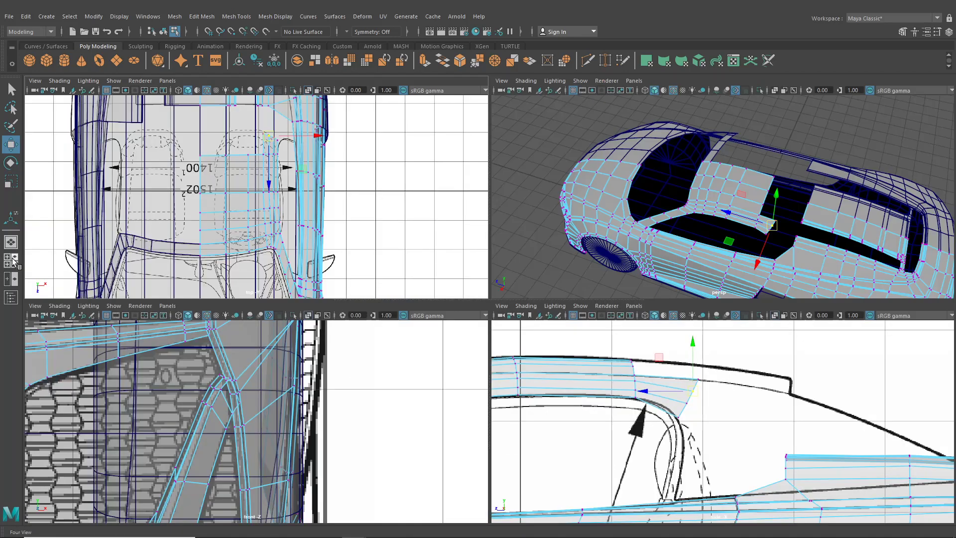
{"action": "scroll", "coordinate": [315, 219], "scroll_direction": "up", "scroll_amount": 6}
{"action": "scroll", "coordinate": [315, 225], "scroll_direction": "up", "scroll_amount": 2}
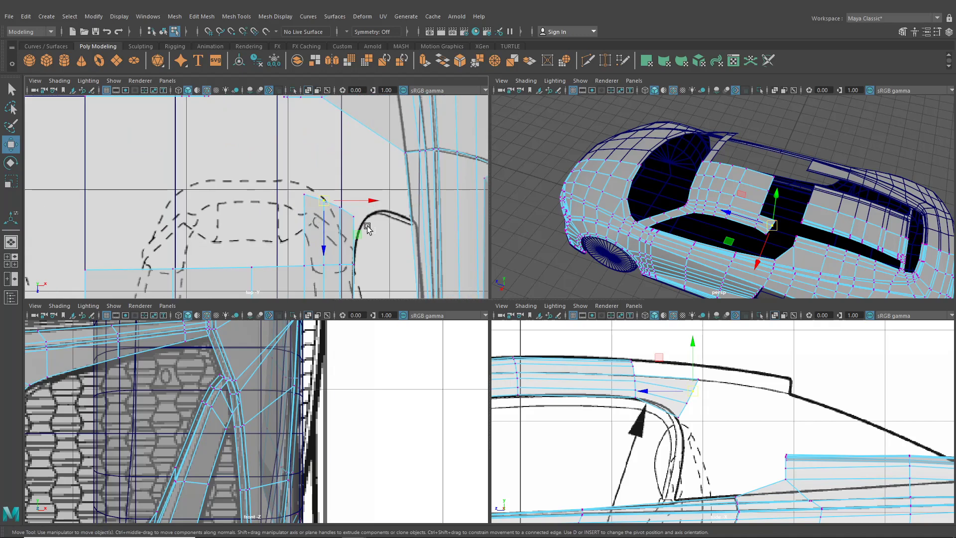
{"action": "mouse_move", "coordinate": [365, 226]}
{"action": "left_mouse_down"}
{"action": "mouse_move", "coordinate": [349, 211]}
{"action": "mouse_move", "coordinate": [385, 219]}
{"action": "mouse_move", "coordinate": [360, 209]}
{"action": "left_mouse_up"}
{"action": "left_click", "coordinate": [338, 204]}
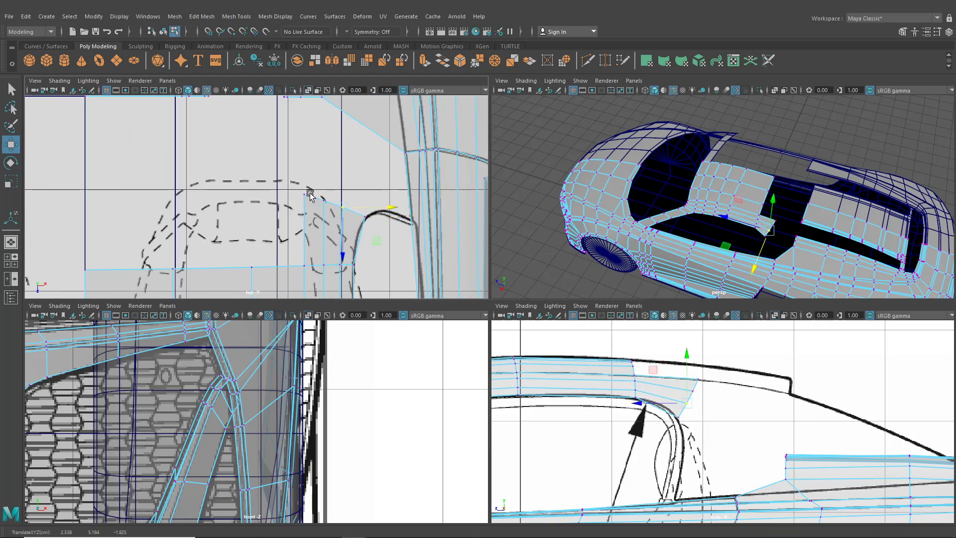
{"action": "left_click_drag", "start_coordinate": [294, 186], "coordinate": [312, 201]}
{"action": "mouse_move", "coordinate": [315, 218]}
{"action": "middle_mouse_down", "text": "alt"}
{"action": "mouse_move", "coordinate": [320, 149]}
{"action": "mouse_move", "coordinate": [318, 290]}
{"action": "mouse_move", "coordinate": [308, 222]}
{"action": "middle_mouse_up", "text": "alt"}
{"action": "left_click", "coordinate": [325, 227]}
{"action": "left_click_drag", "start_coordinate": [344, 227], "coordinate": [371, 231]}
{"action": "left_click_drag", "start_coordinate": [643, 207], "coordinate": [667, 174], "text": "alt"}
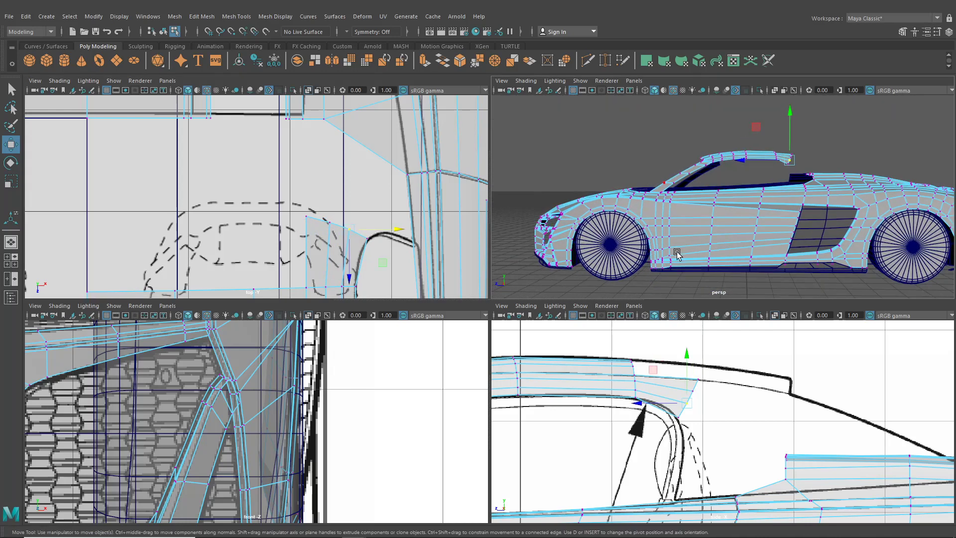
Step: Extrude the rear edges of the roof's side section diagonally down and rearward toward the rear deck in the side view
{"action": "key", "text": "space"}
{"action": "right_click_drag", "start_coordinate": [368, 239], "coordinate": [440, 240]}
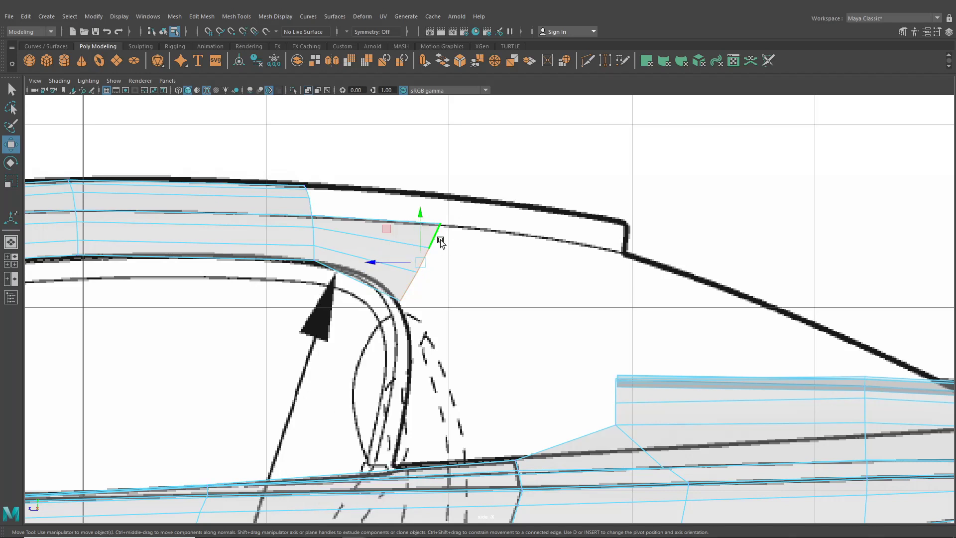
{"action": "key", "text": "ctrl+e"}
{"action": "left_click", "coordinate": [471, 226]}
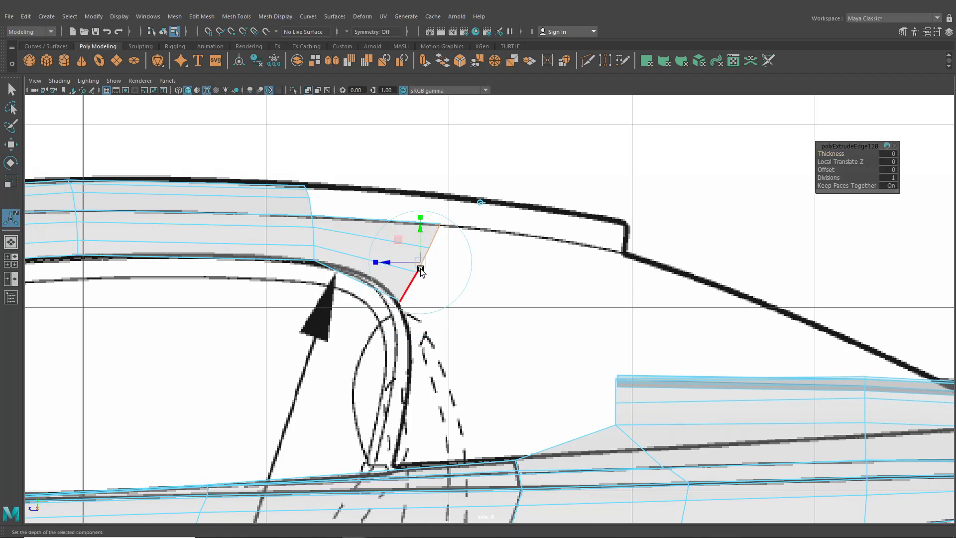
{"action": "left_click_drag", "start_coordinate": [420, 264], "coordinate": [554, 381]}
Step: Place the pillar's end vertices along its base line in the side blueprint, from the window's lower rear corner to the rear tip
{"action": "right_click_drag", "start_coordinate": [461, 329], "coordinate": [422, 318]}
{"action": "middle_click_drag", "start_coordinate": [443, 360], "coordinate": [445, 291], "text": "alt"}
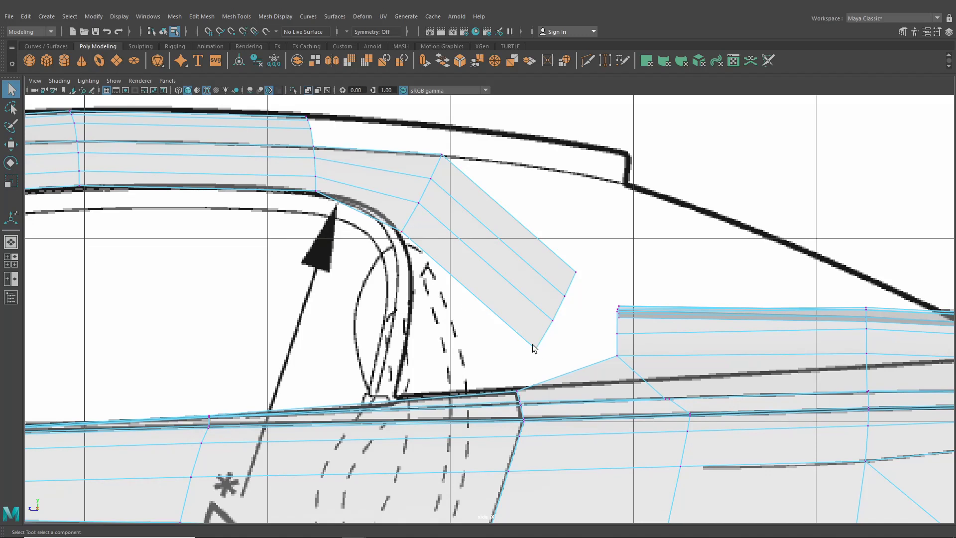
{"action": "left_click", "coordinate": [11, 145]}
{"action": "left_click_drag", "start_coordinate": [535, 349], "coordinate": [399, 396]}
{"action": "left_click", "coordinate": [550, 318]}
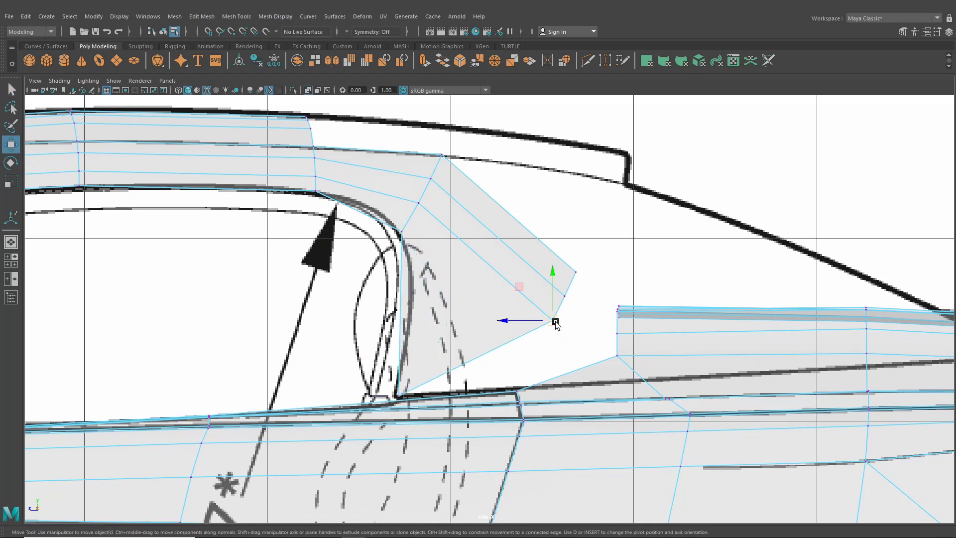
{"action": "left_click", "coordinate": [575, 266]}
{"action": "left_click_drag", "start_coordinate": [576, 271], "coordinate": [587, 260]}
{"action": "middle_click_drag", "start_coordinate": [600, 267], "coordinate": [472, 257], "text": "alt"}
{"action": "left_click_drag", "start_coordinate": [466, 247], "coordinate": [896, 338]}
{"action": "left_click_drag", "start_coordinate": [444, 282], "coordinate": [703, 353]}
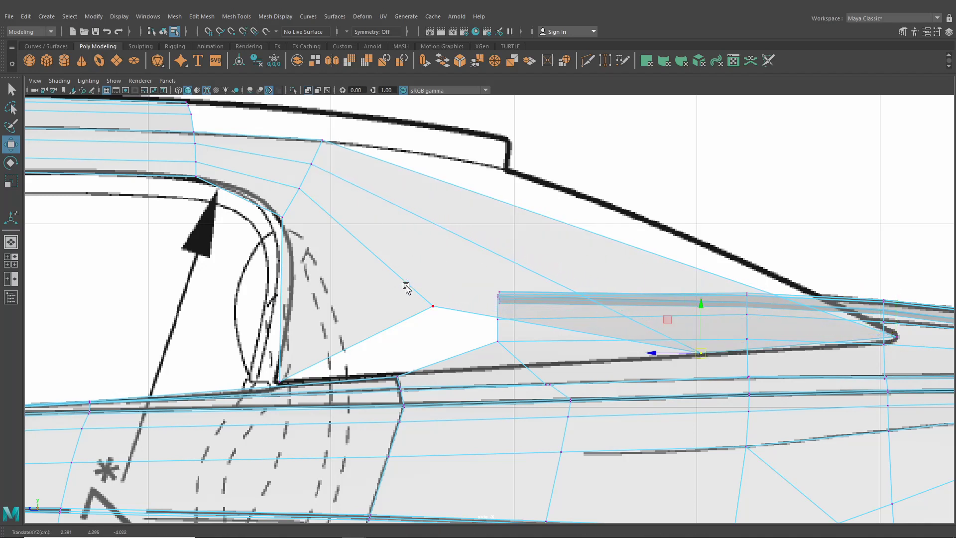
{"action": "left_click_drag", "start_coordinate": [433, 306], "coordinate": [438, 370]}
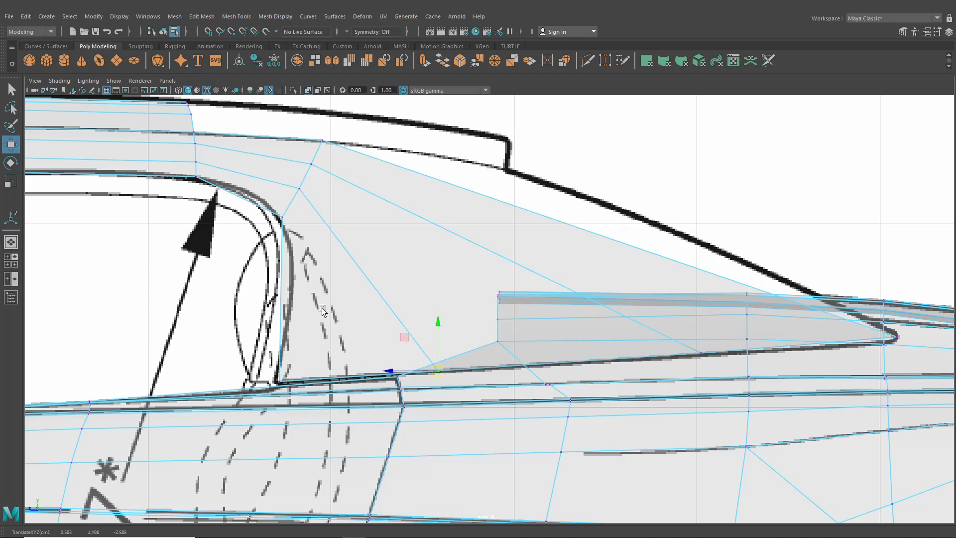
Step: Select the roof faces behind the windshield header along with the rear pillar faces and extract them from the car body
{"action": "left_click", "coordinate": [11, 260]}
{"action": "scroll", "coordinate": [259, 239], "scroll_direction": "down", "scroll_amount": 3}
{"action": "scroll", "coordinate": [263, 262], "scroll_direction": "up", "scroll_amount": 5}
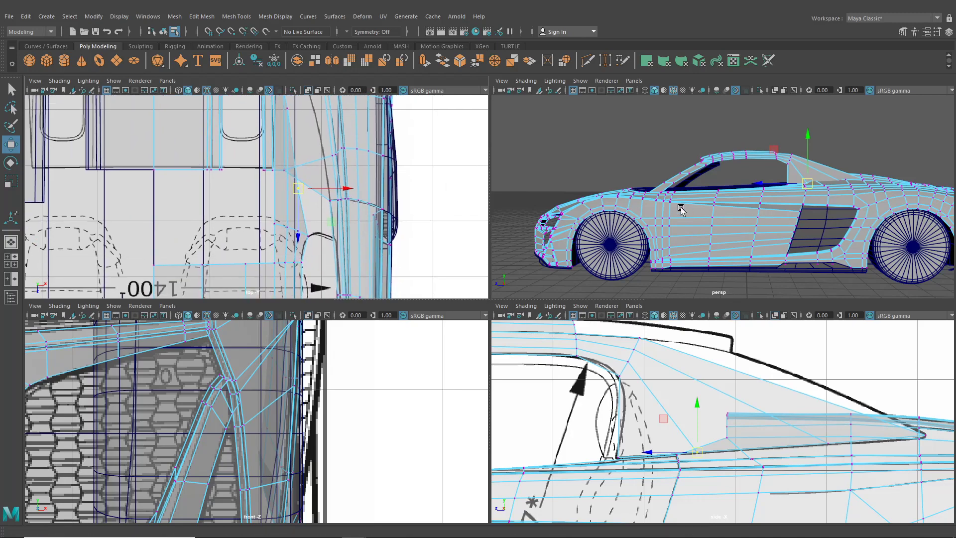
{"action": "key", "text": "space"}
{"action": "key", "text": "F8"}
{"action": "left_click_drag", "start_coordinate": [284, 154], "coordinate": [405, 231], "text": "alt"}
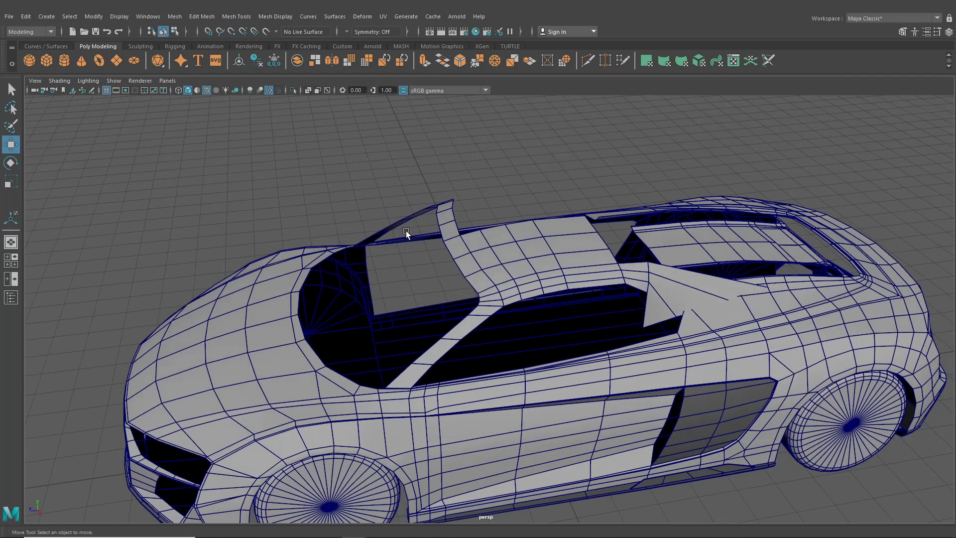
{"action": "left_click", "coordinate": [509, 245]}
{"action": "right_click_drag", "start_coordinate": [510, 246], "coordinate": [512, 271]}
{"action": "left_click", "coordinate": [476, 241]}
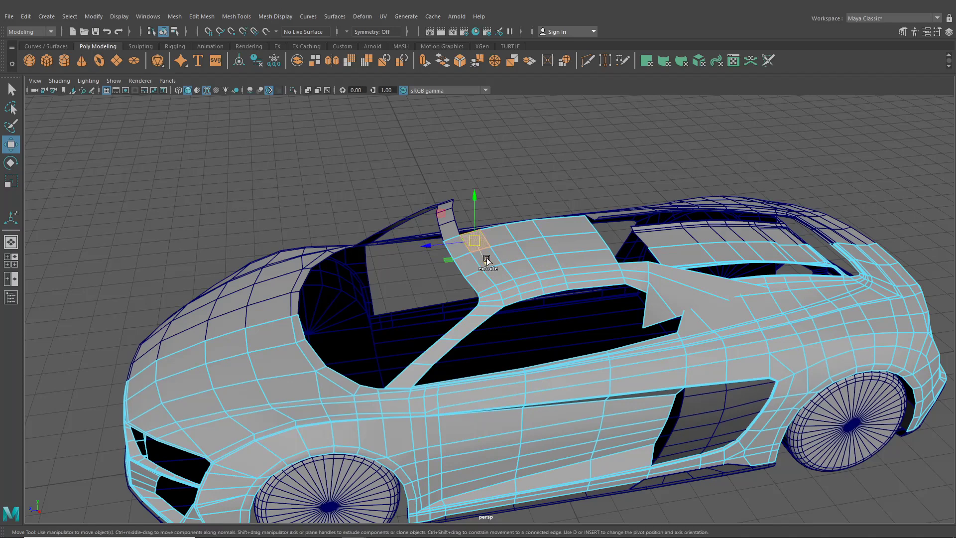
{"action": "left_click", "coordinate": [488, 259], "text": "shift"}
{"action": "left_click", "coordinate": [498, 274], "text": "shift"}
{"action": "left_click", "coordinate": [507, 284], "text": "shift"}
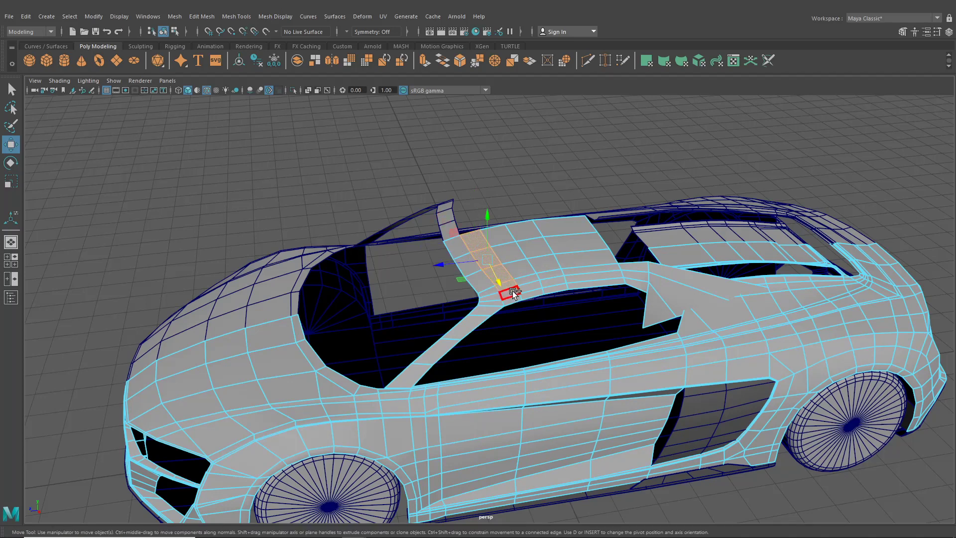
{"action": "left_click", "coordinate": [514, 293], "text": "shift"}
{"action": "left_click_drag", "start_coordinate": [580, 299], "coordinate": [533, 264], "text": "alt"}
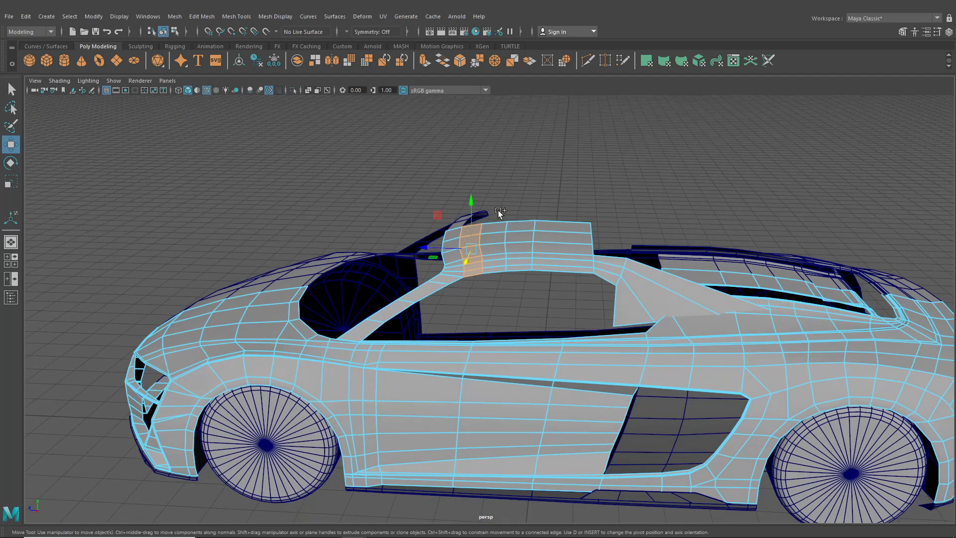
{"action": "left_click_drag", "start_coordinate": [499, 213], "coordinate": [554, 291], "text": "shift"}
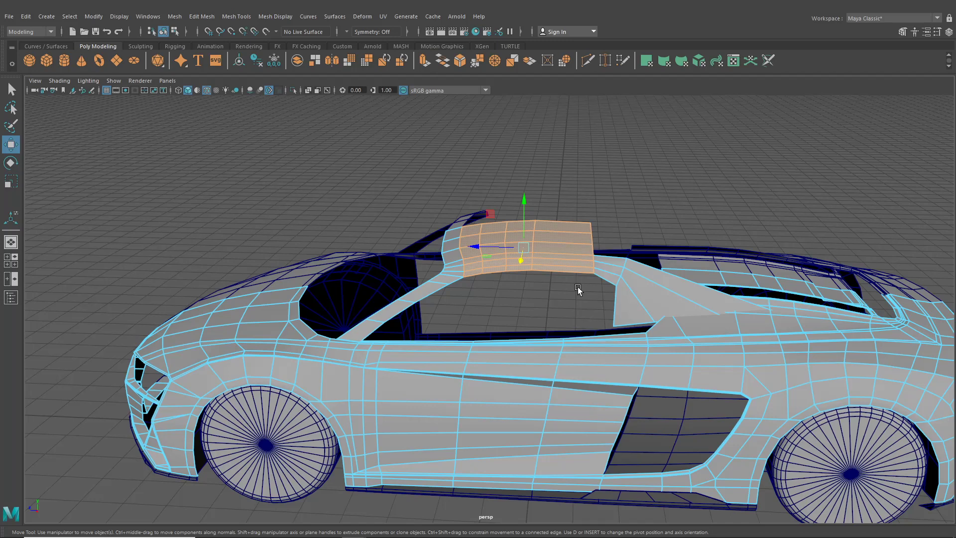
{"action": "middle_click_drag", "start_coordinate": [576, 264], "coordinate": [511, 258], "text": "alt"}
{"action": "right_click_drag", "start_coordinate": [512, 257], "coordinate": [546, 241], "text": "alt"}
{"action": "left_click_drag", "start_coordinate": [554, 217], "coordinate": [583, 279], "text": "shift"}
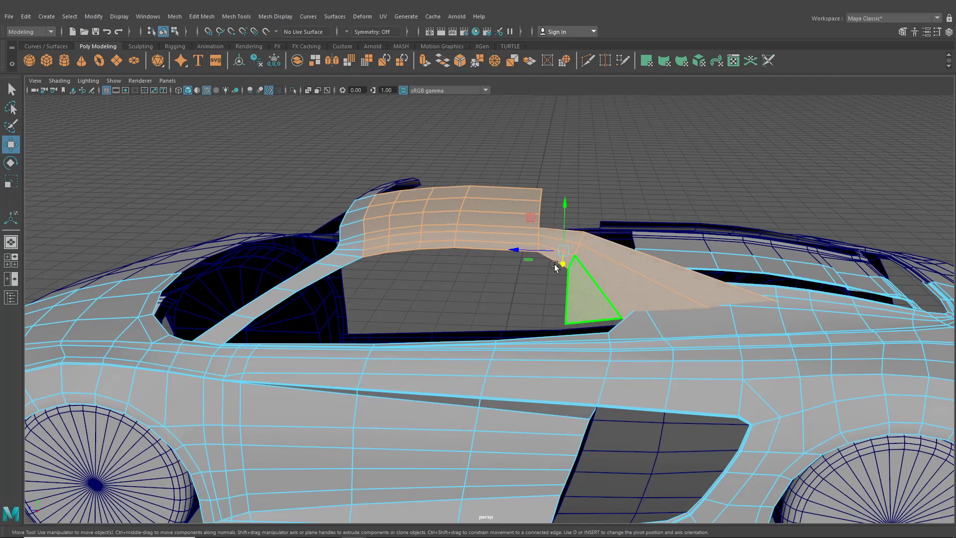
{"action": "left_click", "coordinate": [555, 267], "text": "shift"}
{"action": "left_click", "coordinate": [201, 17]}
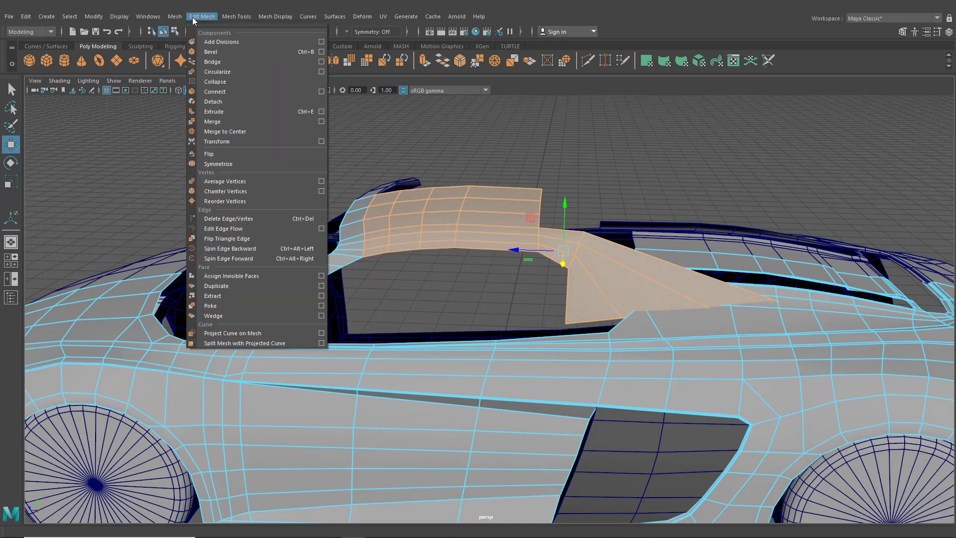
{"action": "left_click", "coordinate": [213, 296]}
{"action": "left_click", "coordinate": [432, 160]}
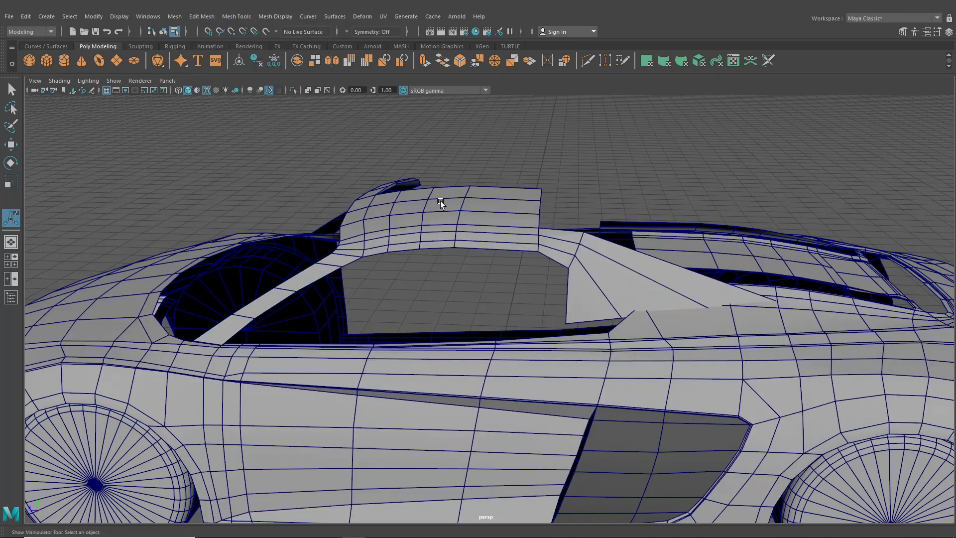
Step: Move the extracted roof pillar's lower front vertex outward to the end of the window's rear outline in the top view
{"action": "left_click_drag", "start_coordinate": [440, 201], "coordinate": [449, 219], "text": "alt"}
{"action": "left_click", "coordinate": [450, 219]}
{"action": "right_click_drag", "start_coordinate": [453, 214], "coordinate": [425, 216]}
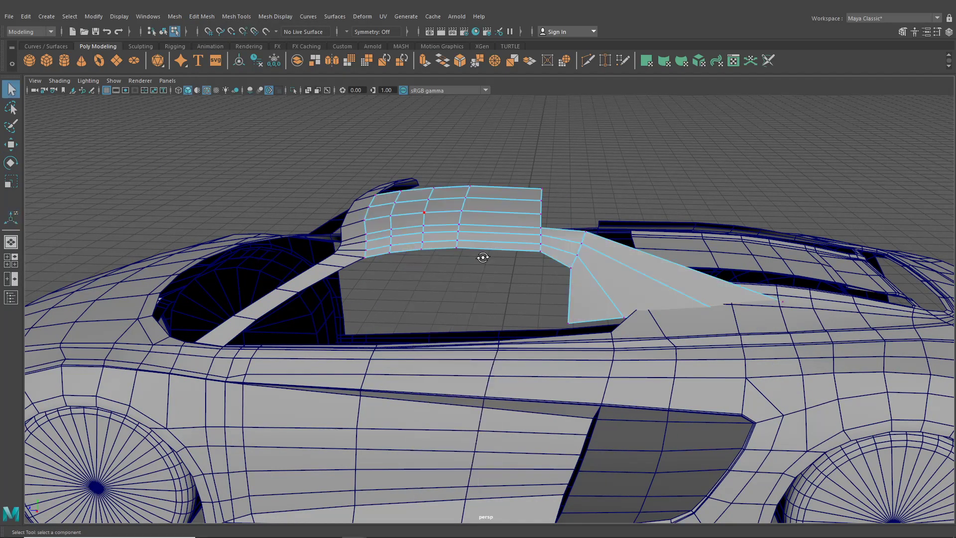
{"action": "left_click_drag", "start_coordinate": [483, 258], "coordinate": [406, 270], "text": "alt"}
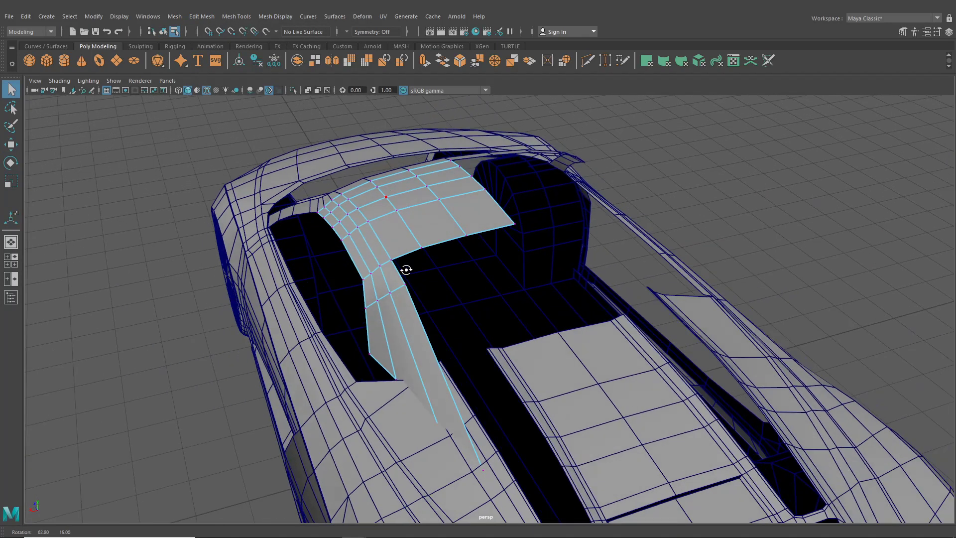
{"action": "left_click", "coordinate": [8, 259]}
{"action": "key", "text": "space"}
{"action": "left_click", "coordinate": [12, 146]}
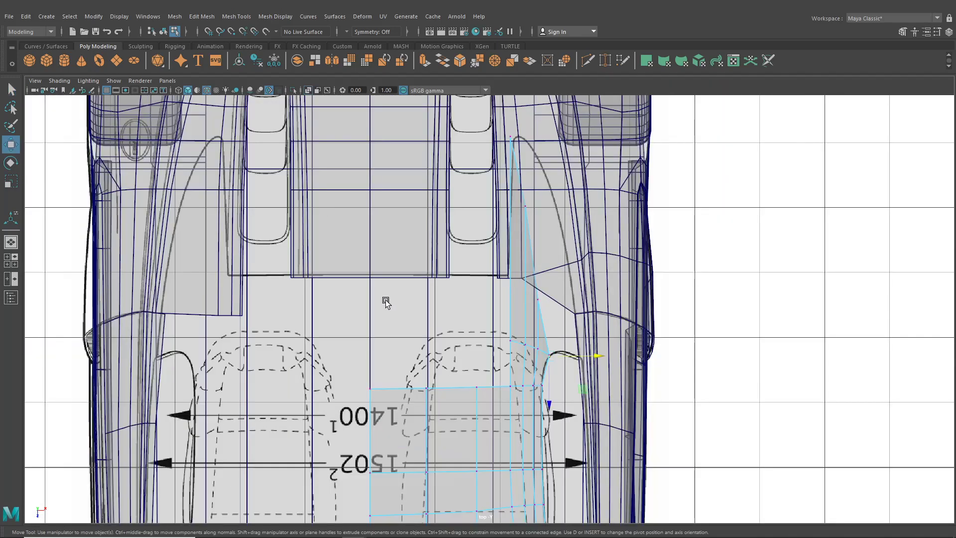
{"action": "scroll", "coordinate": [412, 286], "scroll_direction": "up", "scroll_amount": 4}
{"action": "middle_click_drag", "start_coordinate": [563, 361], "coordinate": [456, 302], "text": "alt"}
{"action": "scroll", "coordinate": [457, 303], "scroll_direction": "up", "scroll_amount": 2}
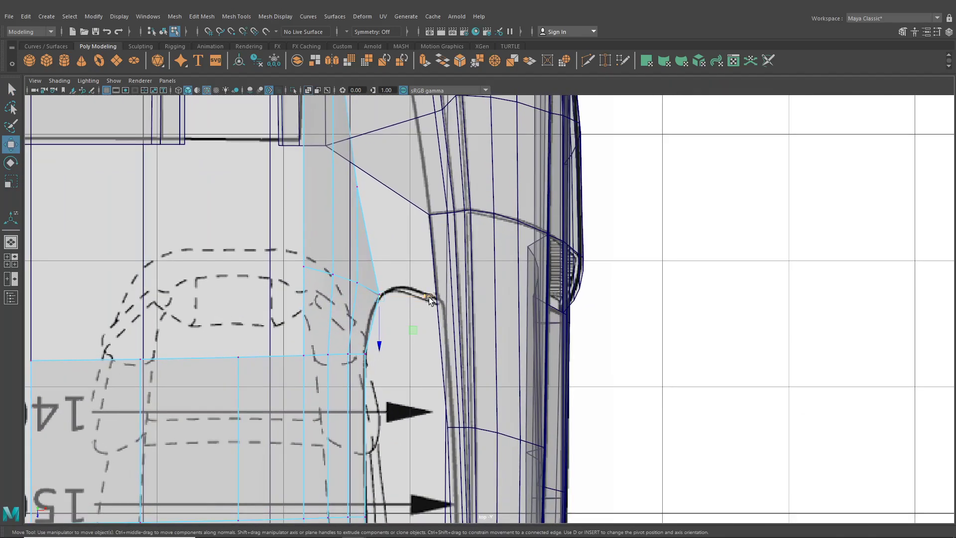
{"action": "left_click_drag", "start_coordinate": [432, 298], "coordinate": [490, 313]}
Step: Move the pillar's next two base vertices outward onto the curved outline in the top blueprint
{"action": "middle_click_drag", "start_coordinate": [457, 284], "coordinate": [507, 384], "text": "alt"}
{"action": "left_click_drag", "start_coordinate": [435, 291], "coordinate": [503, 304]}
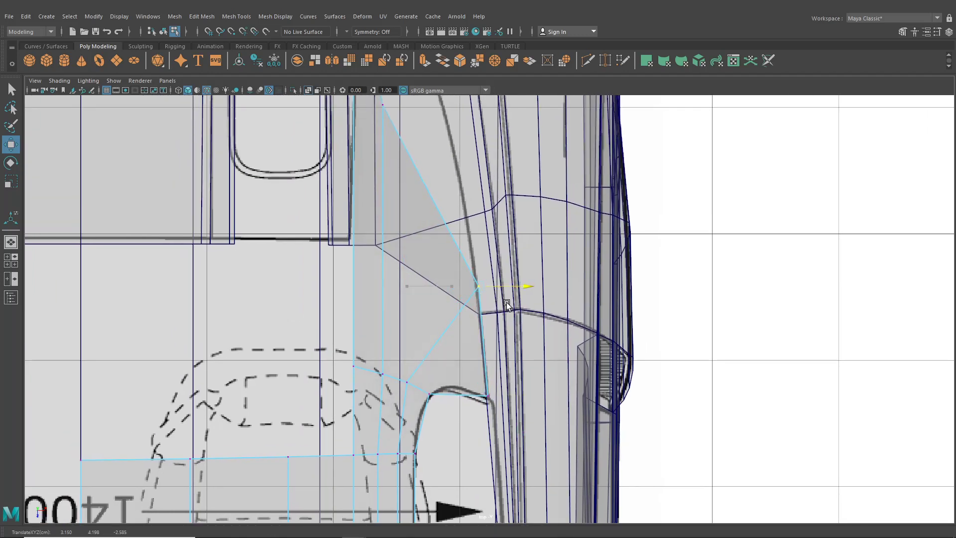
{"action": "middle_click_drag", "start_coordinate": [458, 225], "coordinate": [493, 359], "text": "alt"}
{"action": "left_click_drag", "start_coordinate": [447, 249], "coordinate": [513, 253]}
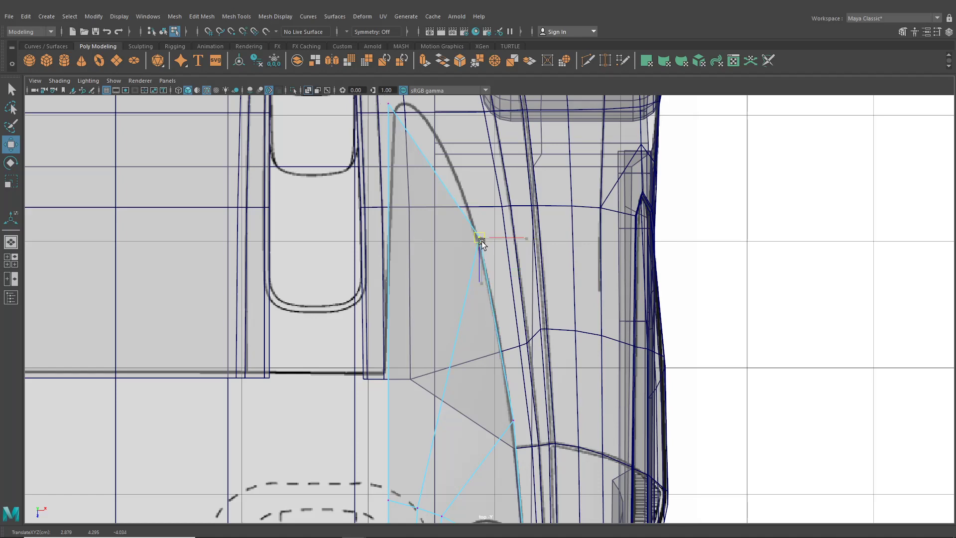
Step: Insert an edge loop across the roof's rear pillar, level with the front edge of the rear deck
{"action": "scroll", "coordinate": [492, 305], "scroll_direction": "down", "scroll_amount": 6}
{"action": "middle_click_drag", "start_coordinate": [493, 309], "coordinate": [432, 257], "text": "alt"}
{"action": "scroll", "coordinate": [434, 238], "scroll_direction": "up", "scroll_amount": 2}
{"action": "scroll", "coordinate": [427, 261], "scroll_direction": "up", "scroll_amount": 2}
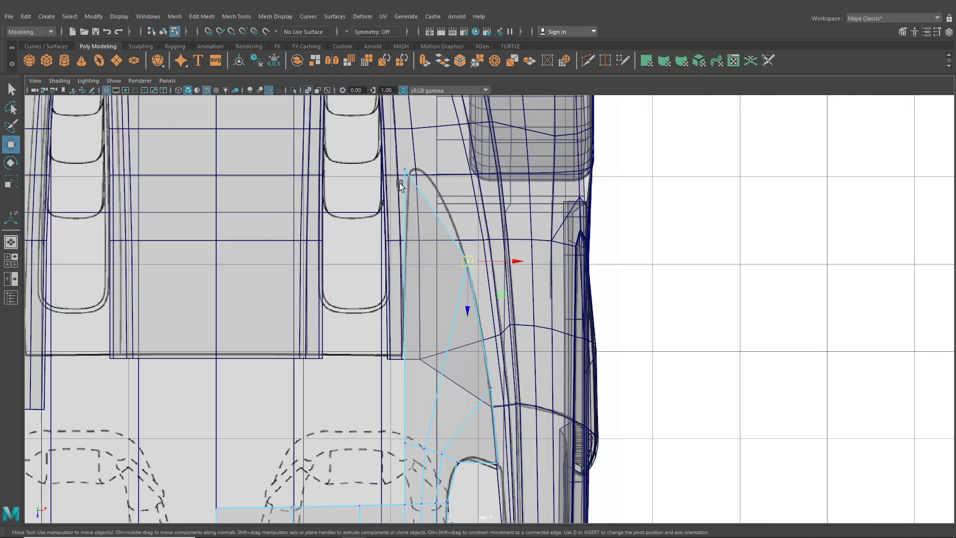
{"action": "middle_click_drag", "start_coordinate": [402, 180], "coordinate": [405, 167], "text": "alt"}
{"action": "middle_click_drag", "start_coordinate": [421, 247], "coordinate": [416, 214], "text": "alt"}
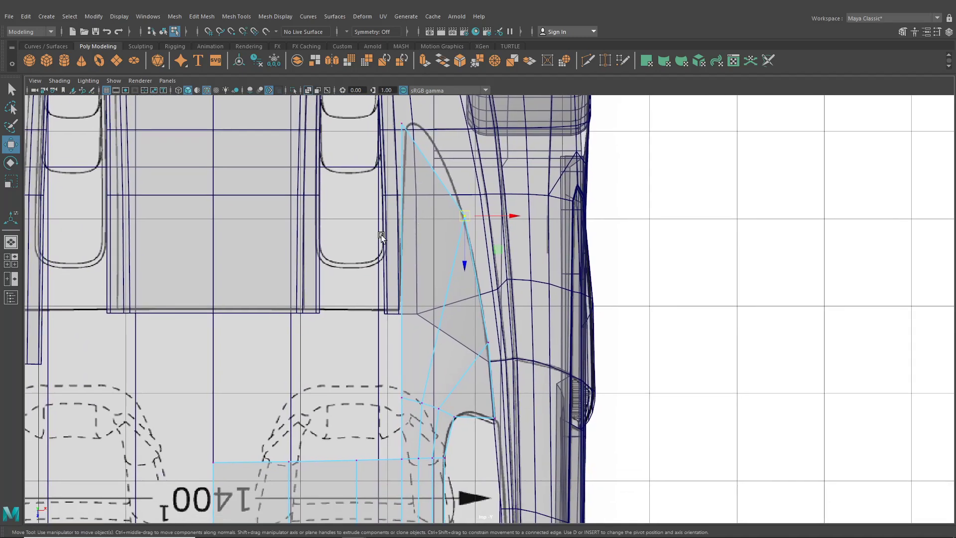
{"action": "left_click", "coordinate": [220, 14]}
{"action": "left_click", "coordinate": [244, 92]}
{"action": "scroll", "coordinate": [399, 305], "scroll_direction": "up", "scroll_amount": 1}
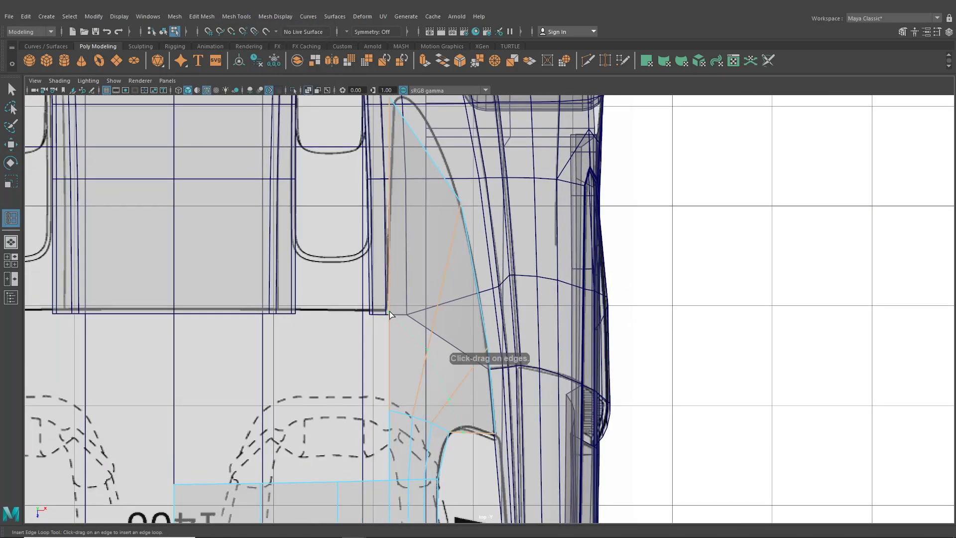
{"action": "left_click", "coordinate": [389, 312]}
{"action": "left_click", "coordinate": [11, 144]}
{"action": "scroll", "coordinate": [385, 230], "scroll_direction": "up", "scroll_amount": 2}
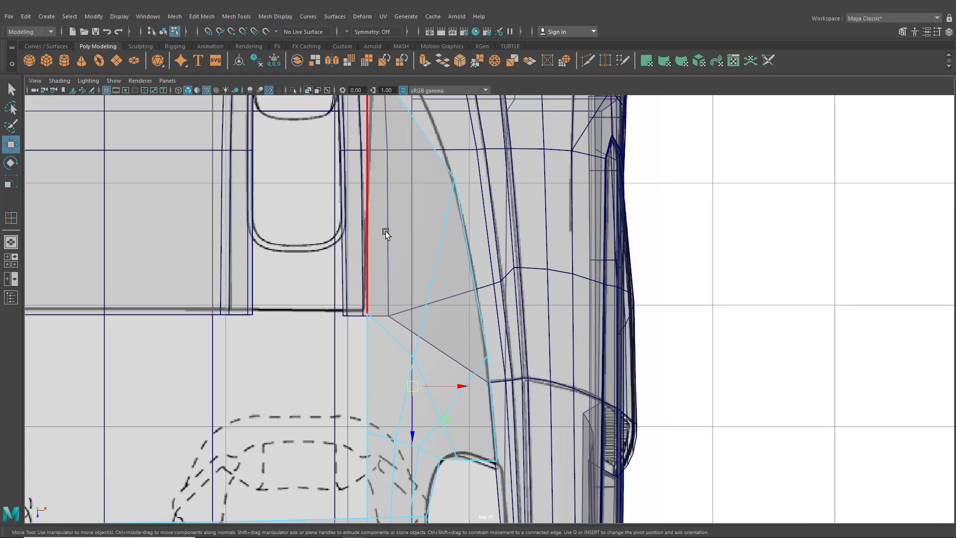
Step: Align the pillar's rear inner corner vertex with the blueprint line and move two interior pillar vertices slightly outward in the top view
{"action": "right_click_drag", "start_coordinate": [369, 217], "coordinate": [310, 221]}
{"action": "scroll", "coordinate": [334, 297], "scroll_direction": "up", "scroll_amount": 1}
{"action": "left_click_drag", "start_coordinate": [333, 297], "coordinate": [371, 317]}
{"action": "left_click", "coordinate": [401, 362]}
{"action": "left_click_drag", "start_coordinate": [415, 364], "coordinate": [419, 363]}
{"action": "left_click", "coordinate": [436, 433]}
{"action": "left_click_drag", "start_coordinate": [450, 434], "coordinate": [456, 437]}
Step: Fit the pillar's window-side vertices to the curved window outline in the top view and adjust the interior vertex beside them
{"action": "middle_click_drag", "start_coordinate": [449, 435], "coordinate": [450, 330], "text": "alt"}
{"action": "left_click_drag", "start_coordinate": [424, 363], "coordinate": [430, 363]}
{"action": "left_click", "coordinate": [454, 377]}
{"action": "left_click_drag", "start_coordinate": [457, 394], "coordinate": [458, 387]}
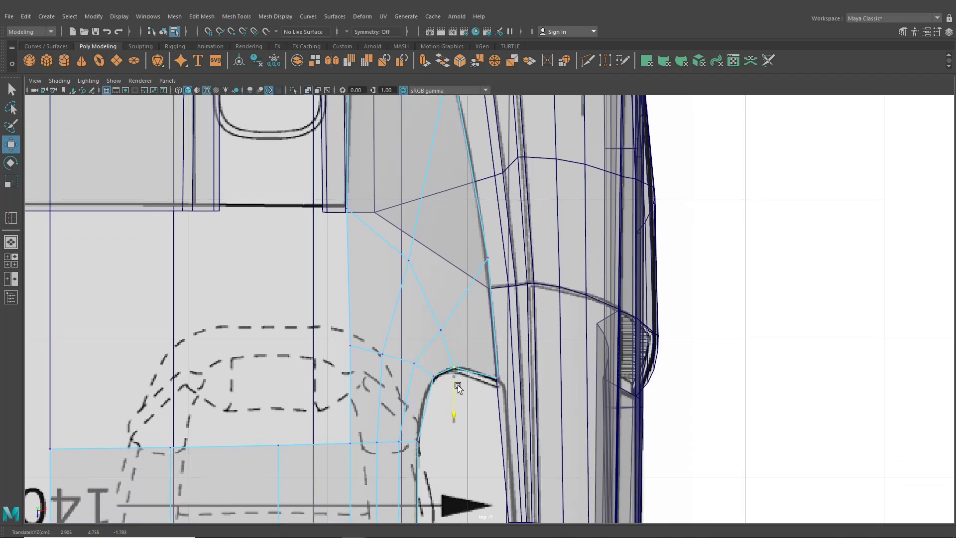
{"action": "left_click", "coordinate": [443, 331]}
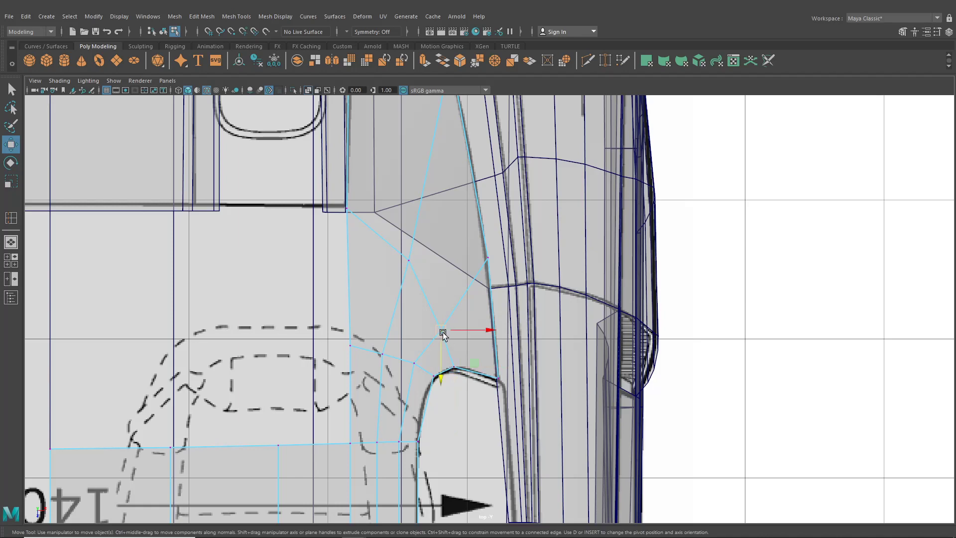
{"action": "left_click_drag", "start_coordinate": [443, 332], "coordinate": [440, 327]}
{"action": "left_click", "coordinate": [406, 258]}
{"action": "key", "text": "space"}
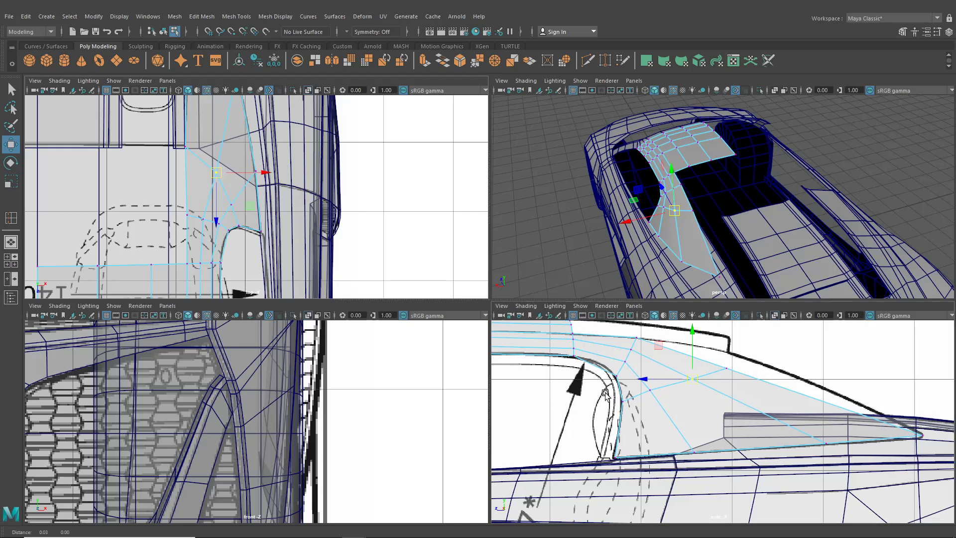
Step: Fit the pillar's window-edge vertex and its rear upper corner to the outlines of the side blueprint
{"action": "left_click_drag", "start_coordinate": [597, 404], "coordinate": [557, 400]}
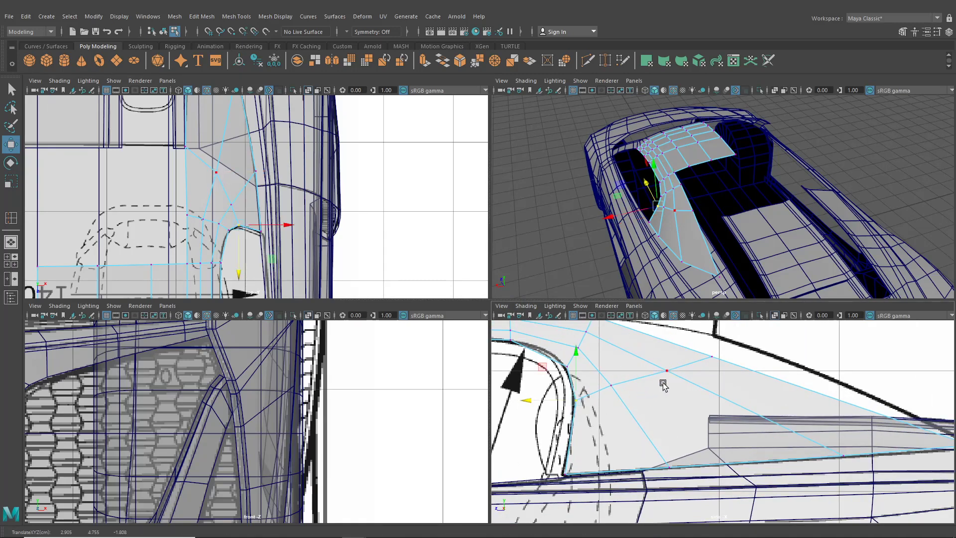
{"action": "middle_click_drag", "start_coordinate": [662, 383], "coordinate": [641, 409], "text": "alt"}
{"action": "left_click", "coordinate": [690, 382]}
{"action": "left_click_drag", "start_coordinate": [691, 367], "coordinate": [697, 347]}
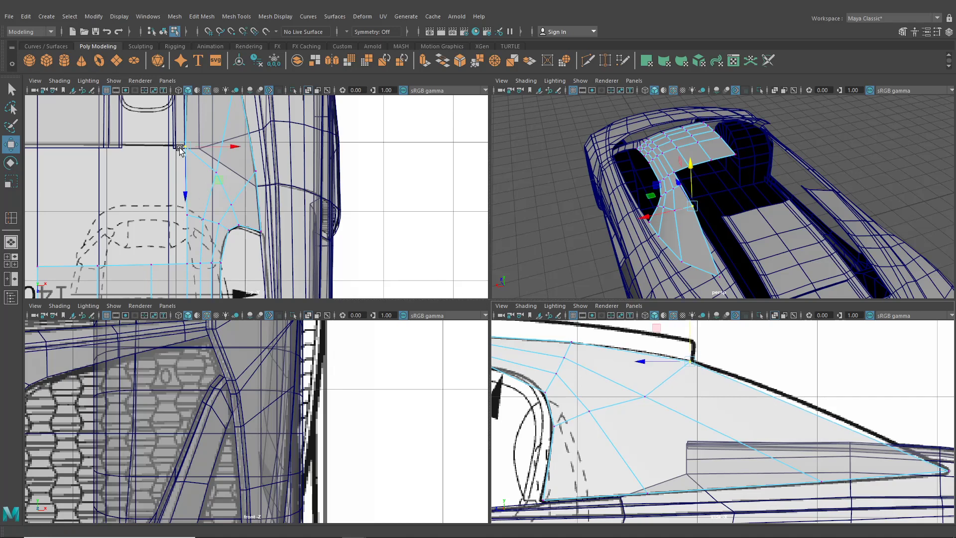
Step: Raise the pillar's two interior vertices between the rear upper corner and the window edge in the side view
{"action": "left_click", "coordinate": [659, 404]}
{"action": "left_click_drag", "start_coordinate": [645, 372], "coordinate": [645, 354]}
{"action": "left_click", "coordinate": [583, 405]}
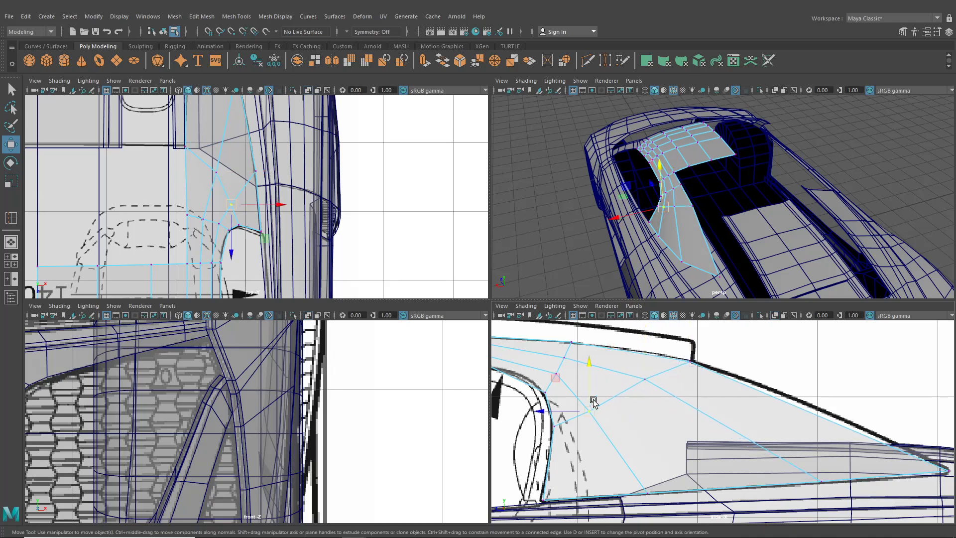
{"action": "left_click_drag", "start_coordinate": [590, 390], "coordinate": [596, 386]}
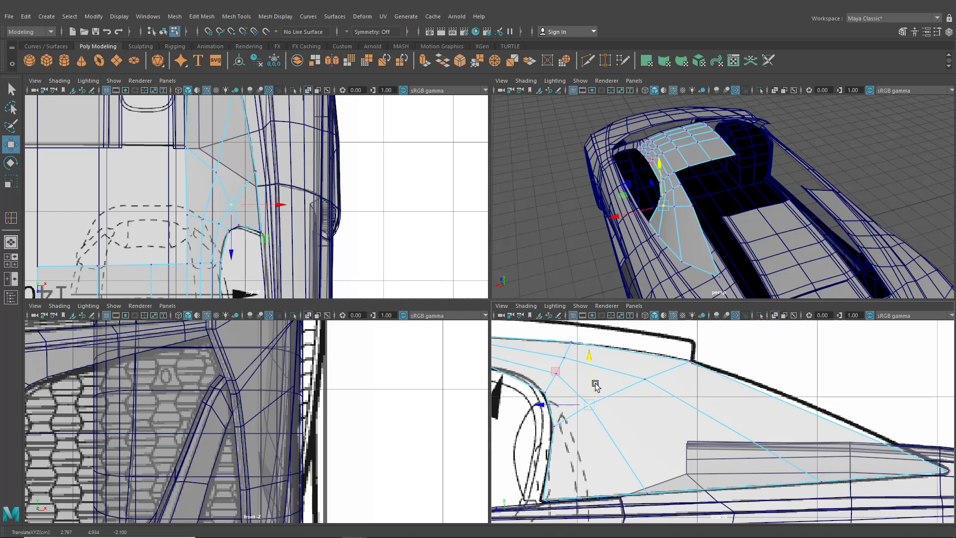
{"action": "left_click_drag", "start_coordinate": [621, 174], "coordinate": [616, 285], "text": "alt"}
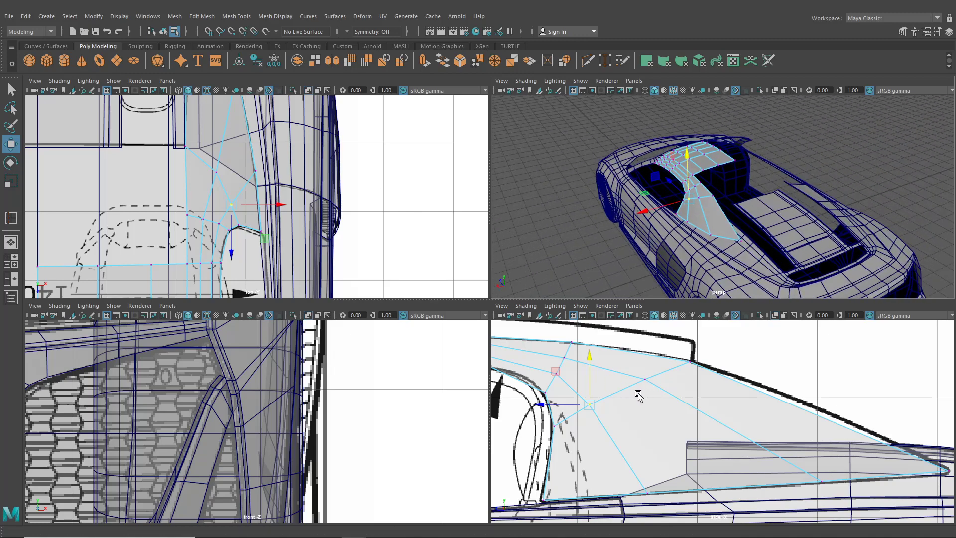
Step: Insert an edge loop across the lower rear pillar, from the window edge to the sloping rear edge
{"action": "left_click", "coordinate": [204, 17]}
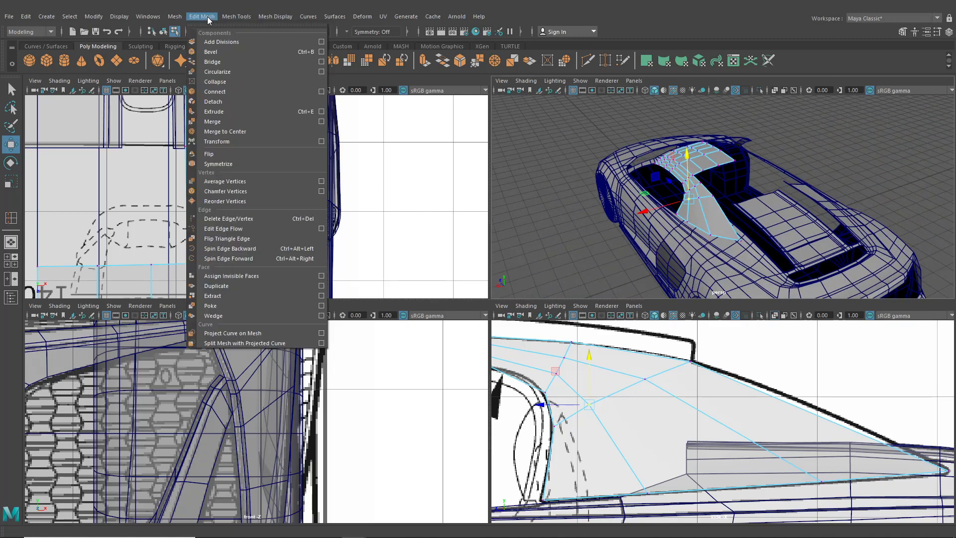
{"action": "mouse_move", "coordinate": [237, 16]}
{"action": "left_click", "coordinate": [264, 90]}
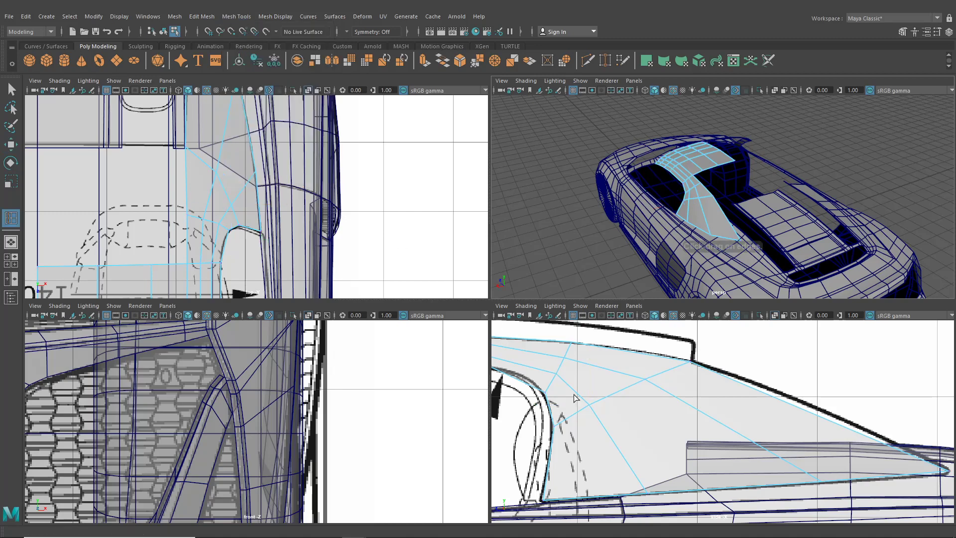
{"action": "middle_click_drag", "start_coordinate": [608, 434], "coordinate": [617, 415], "text": "alt"}
{"action": "left_click_drag", "start_coordinate": [619, 420], "coordinate": [628, 435]}
Step: Move the new loop's window-edge vertex onto the window outline and adjust its neighbouring interior vertex in the side view
{"action": "left_click", "coordinate": [10, 145]}
{"action": "left_click", "coordinate": [588, 368]}
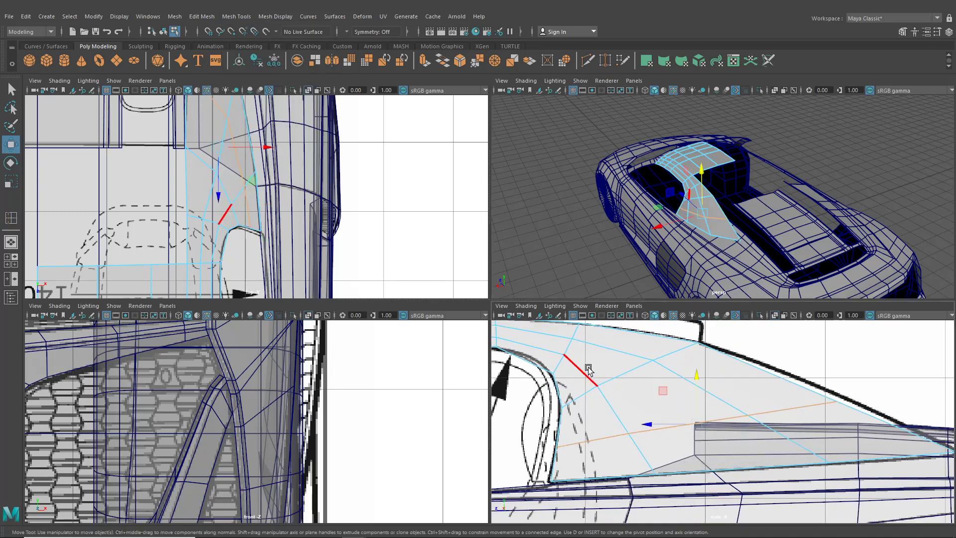
{"action": "right_click_drag", "start_coordinate": [588, 254], "coordinate": [540, 262]}
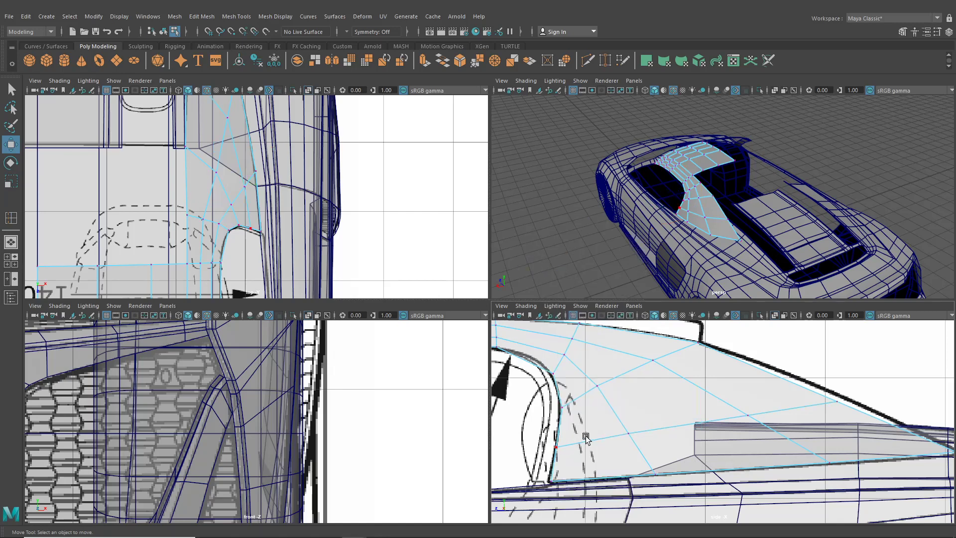
{"action": "middle_click_drag", "start_coordinate": [586, 436], "coordinate": [590, 417], "text": "alt"}
{"action": "mouse_move", "coordinate": [544, 418]}
{"action": "left_mouse_down"}
{"action": "mouse_move", "coordinate": [565, 443]}
{"action": "mouse_move", "coordinate": [533, 427]}
{"action": "left_mouse_up"}
{"action": "middle_click_drag", "start_coordinate": [706, 421], "coordinate": [651, 439], "text": "alt"}
{"action": "left_click_drag", "start_coordinate": [605, 447], "coordinate": [604, 446]}
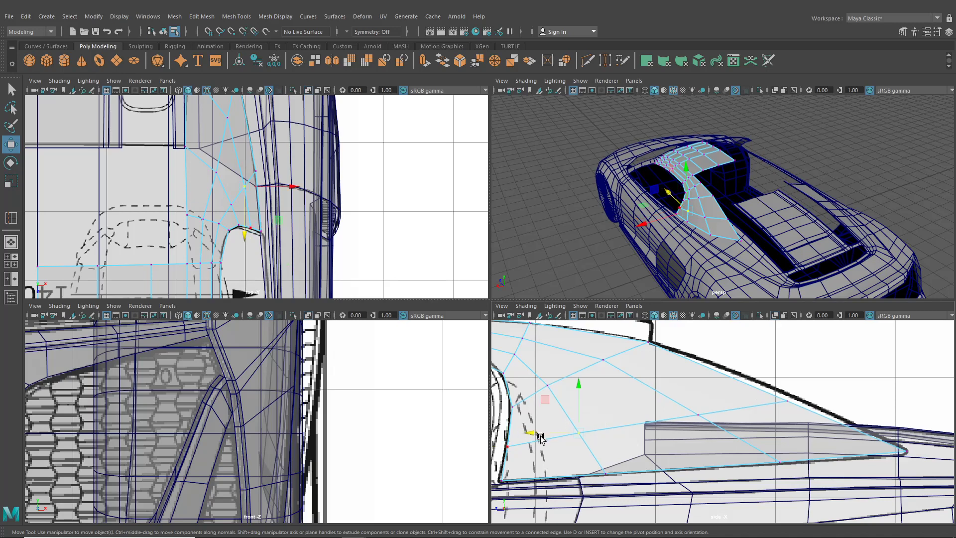
{"action": "left_click_drag", "start_coordinate": [545, 435], "coordinate": [544, 435]}
Step: Shift the loop's rear vertices and the pillar's rear upper corner onto the sloping outline in the side view
{"action": "mouse_move", "coordinate": [690, 408]}
{"action": "left_mouse_down"}
{"action": "mouse_move", "coordinate": [706, 423]}
{"action": "mouse_move", "coordinate": [679, 419]}
{"action": "left_mouse_up"}
{"action": "left_click", "coordinate": [787, 401]}
{"action": "left_click_drag", "start_coordinate": [753, 402], "coordinate": [769, 405]}
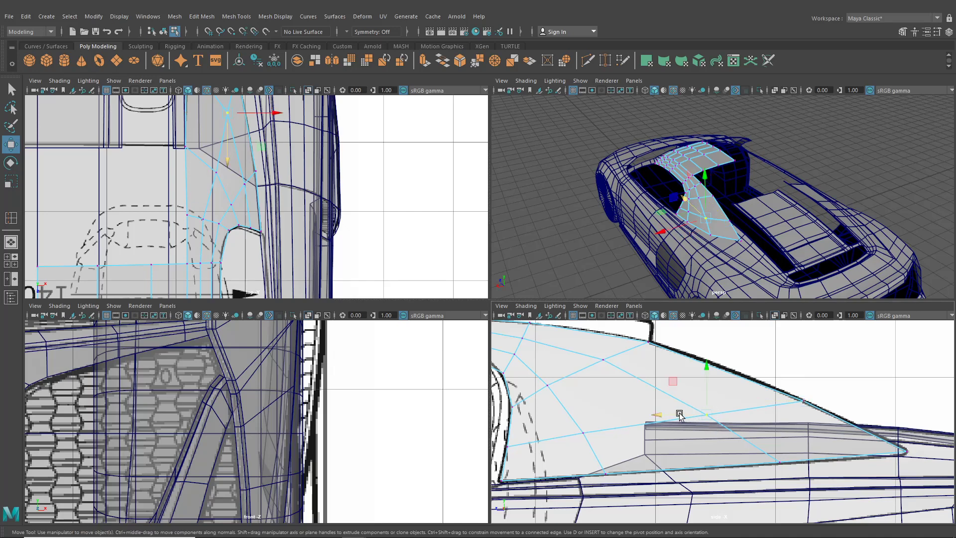
{"action": "left_click", "coordinate": [649, 343]}
{"action": "left_click_drag", "start_coordinate": [654, 347], "coordinate": [630, 342]}
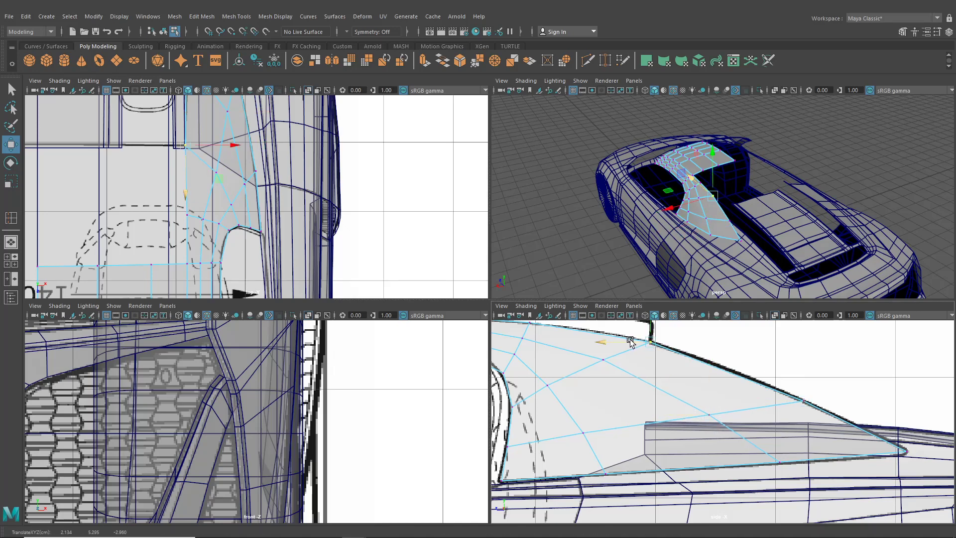
{"action": "middle_click_drag", "start_coordinate": [711, 438], "coordinate": [803, 468], "text": "alt"}
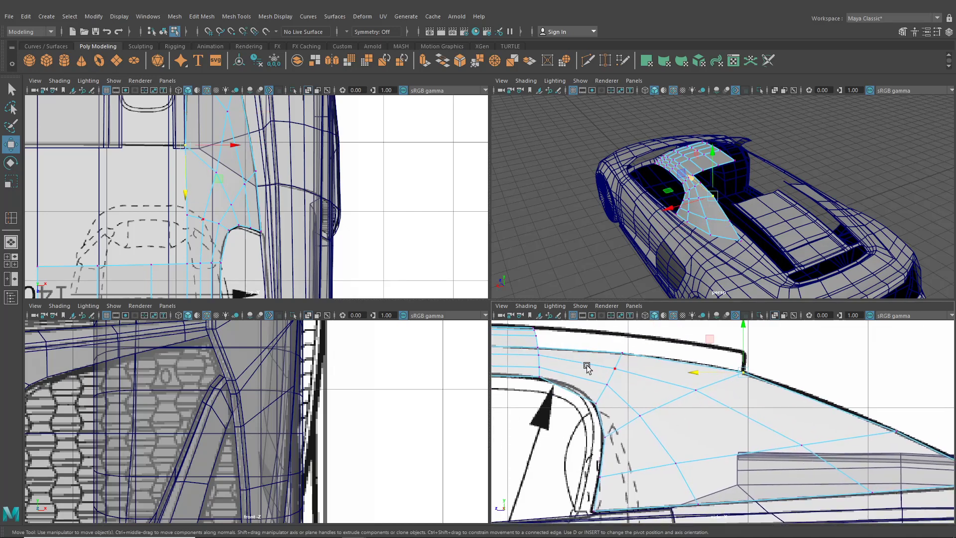
{"action": "middle_click_drag", "start_coordinate": [586, 367], "coordinate": [634, 386], "text": "alt"}
{"action": "left_click", "coordinate": [9, 221]}
{"action": "scroll", "coordinate": [593, 419], "scroll_direction": "up", "scroll_amount": 1}
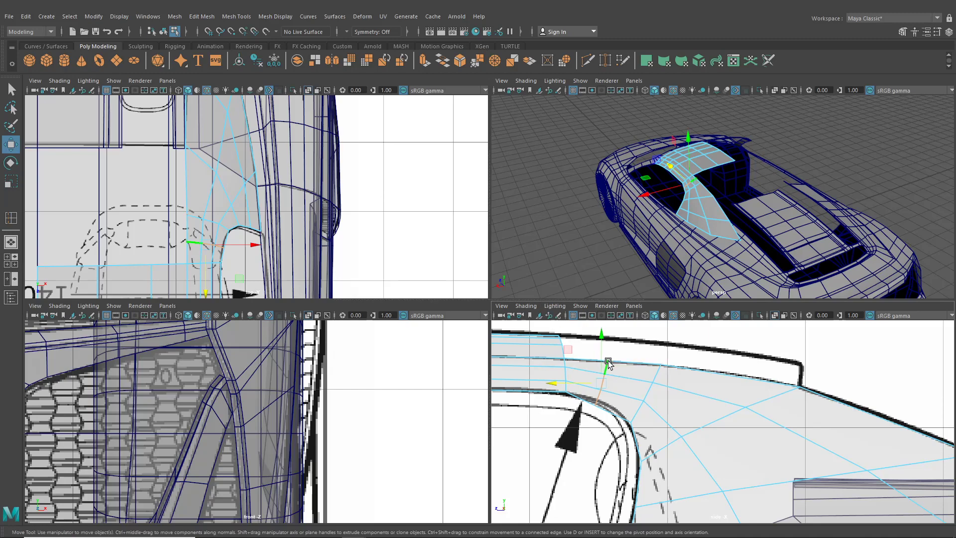
{"action": "key", "text": "space"}
{"action": "scroll", "coordinate": [498, 303], "scroll_direction": "down", "scroll_amount": 2}
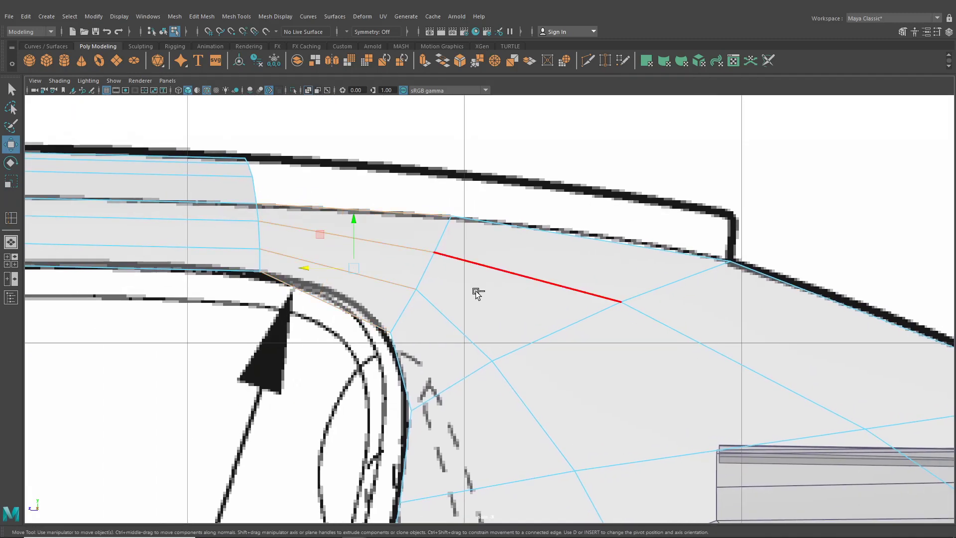
{"action": "scroll", "coordinate": [476, 292], "scroll_direction": "down", "scroll_amount": 4}
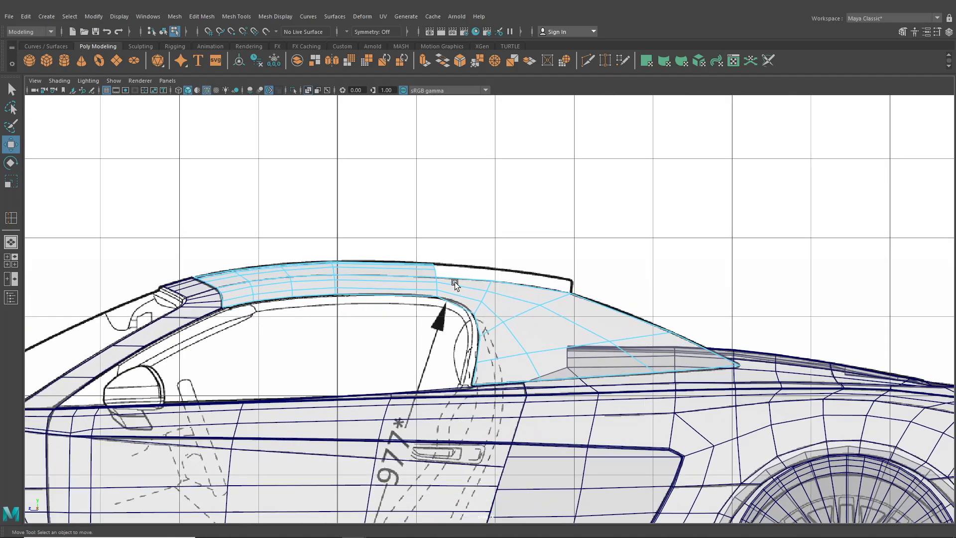
Step: Extrude the roof's rear border edges backward over the rear opening in the perspective view
{"action": "left_click", "coordinate": [10, 243]}
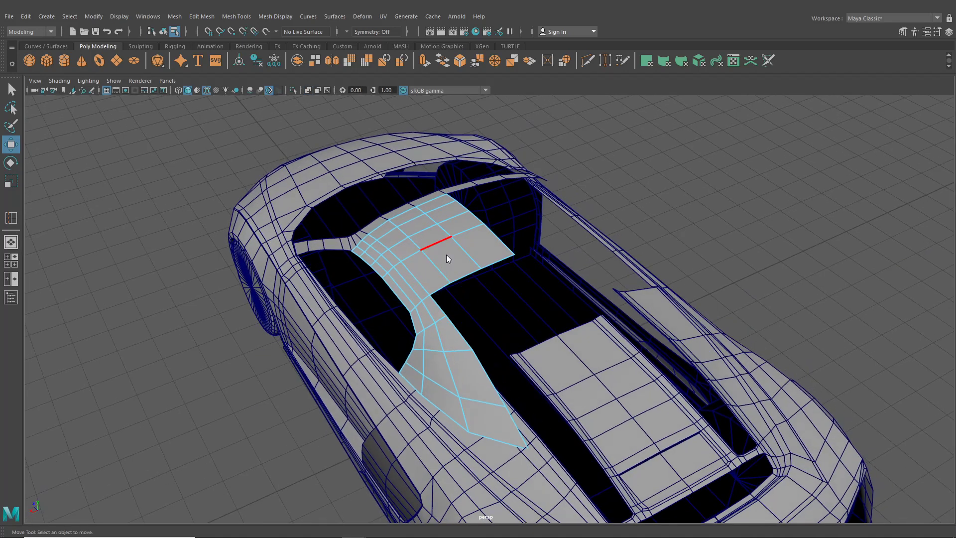
{"action": "left_click", "coordinate": [444, 285]}
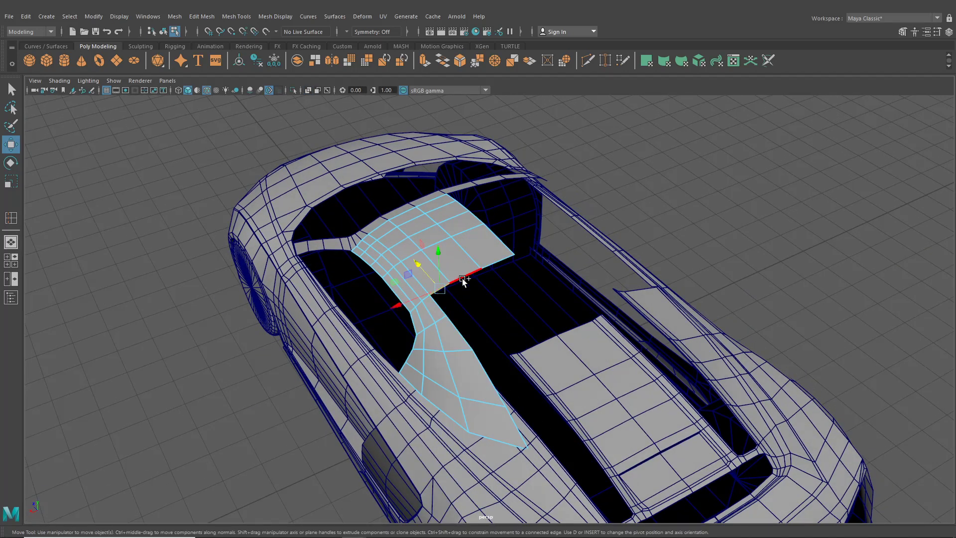
{"action": "left_click", "coordinate": [501, 272], "text": "shift"}
{"action": "key", "text": "ctrl+e"}
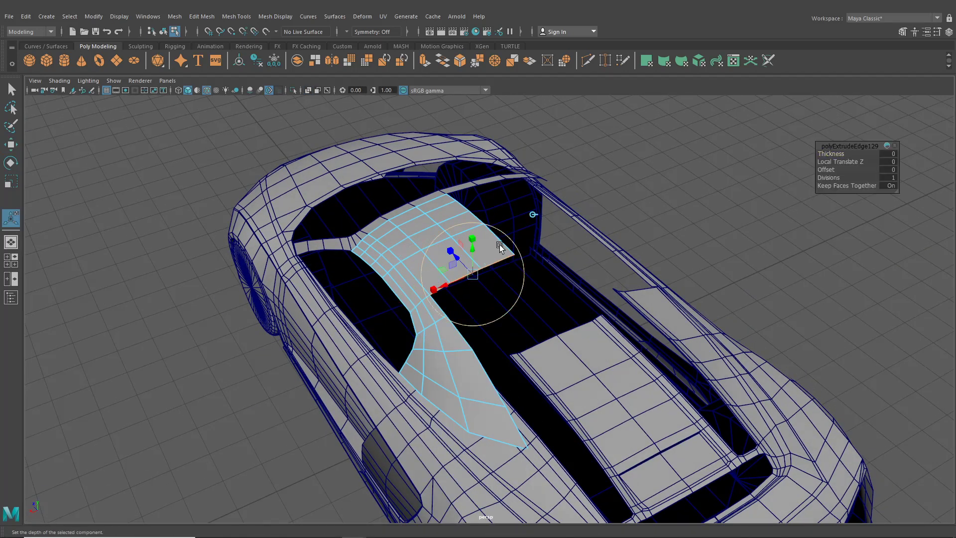
{"action": "left_click_drag", "start_coordinate": [463, 266], "coordinate": [65, 301]}
{"action": "left_click", "coordinate": [11, 260]}
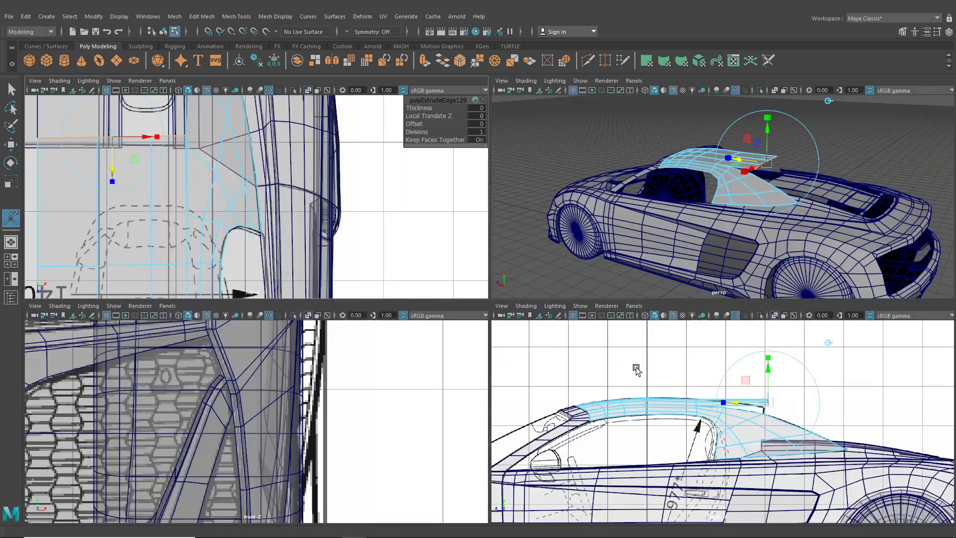
Step: Position the extruded roof edge at the blueprint roof's rear end, lowering it in the side view and aligning it in the top view
{"action": "key", "text": "space"}
{"action": "scroll", "coordinate": [657, 372], "scroll_direction": "up", "scroll_amount": 2}
{"action": "scroll", "coordinate": [578, 285], "scroll_direction": "up", "scroll_amount": 1}
{"action": "left_click_drag", "start_coordinate": [577, 286], "coordinate": [567, 304]}
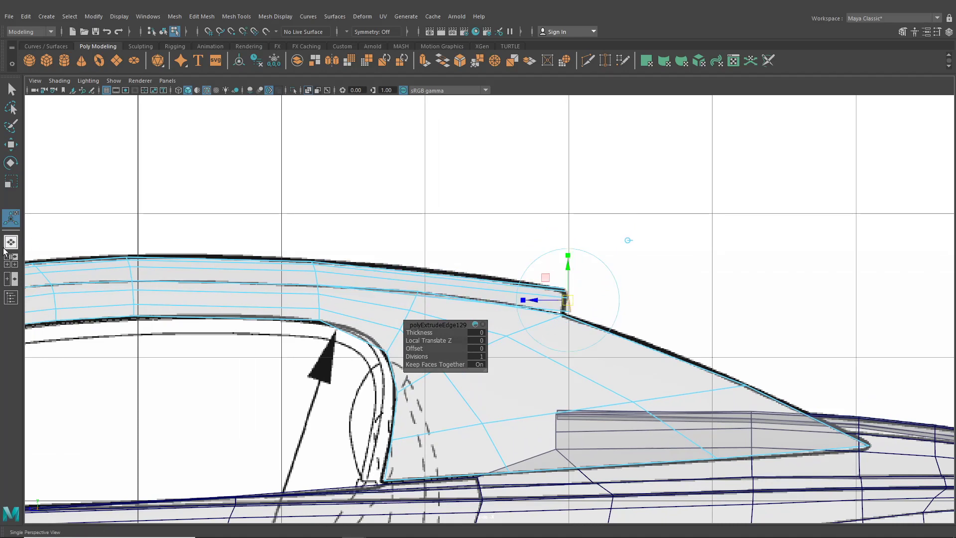
{"action": "left_click", "coordinate": [7, 256]}
{"action": "key", "text": "space"}
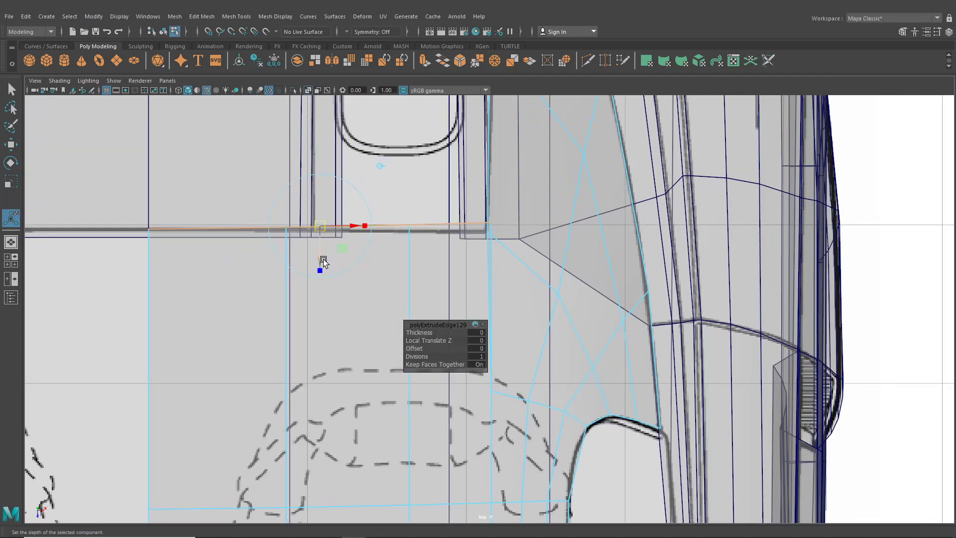
{"action": "left_click_drag", "start_coordinate": [323, 260], "coordinate": [321, 256]}
Step: Align the extruded roof edge's two intermediate vertices with the roof's rear line in the top view
{"action": "right_click_drag", "start_coordinate": [349, 246], "coordinate": [277, 216]}
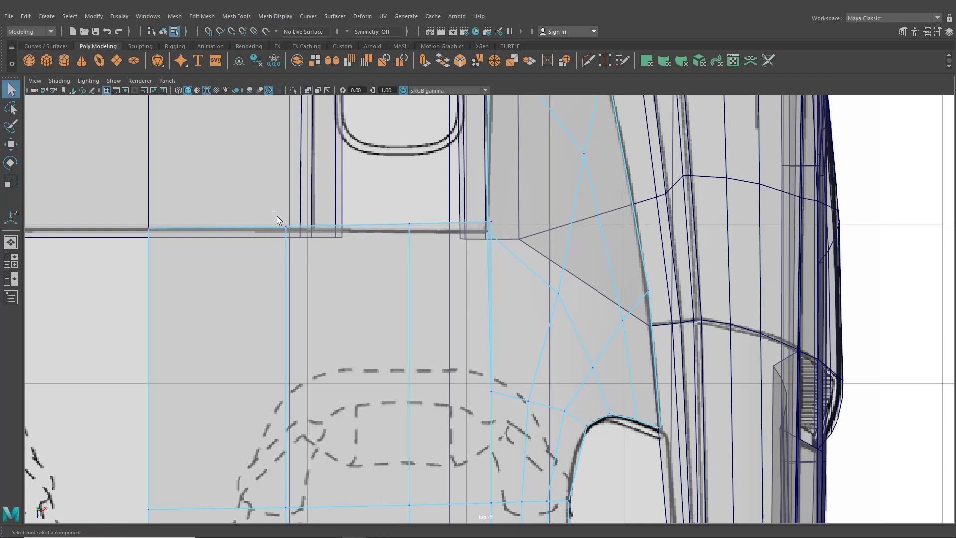
{"action": "left_click", "coordinate": [10, 145]}
{"action": "left_click_drag", "start_coordinate": [287, 270], "coordinate": [288, 273]}
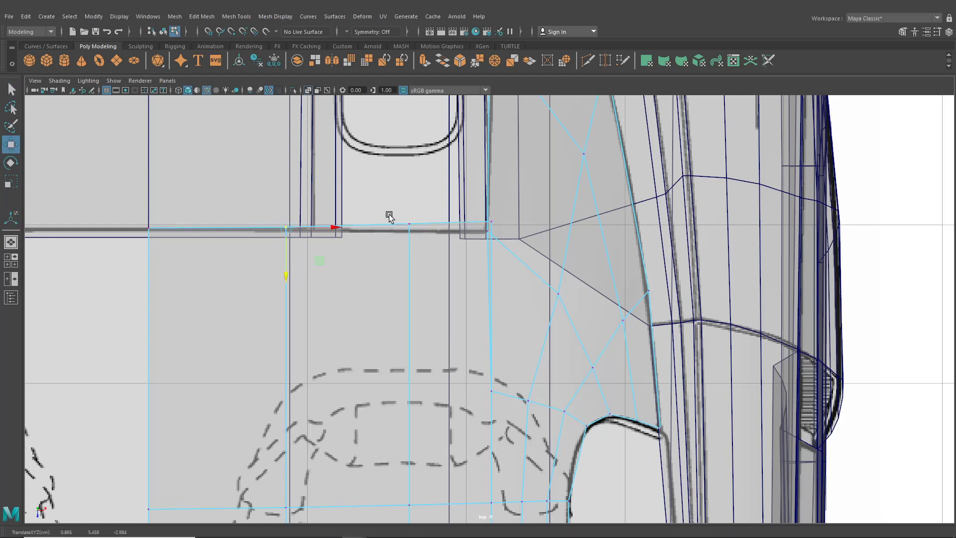
{"action": "left_click", "coordinate": [409, 223]}
{"action": "left_click_drag", "start_coordinate": [408, 252], "coordinate": [409, 261]}
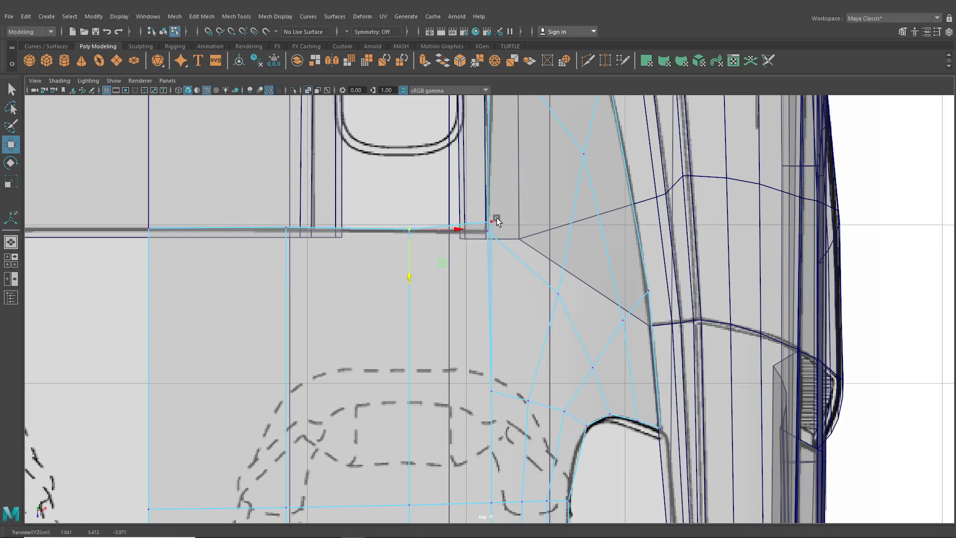
Step: Weld the extruded roof edge's outer corner vertex to the pillar's rear upper corner with Target Weld
{"action": "left_click", "coordinate": [604, 60]}
{"action": "scroll", "coordinate": [518, 199], "scroll_direction": "up", "scroll_amount": 1}
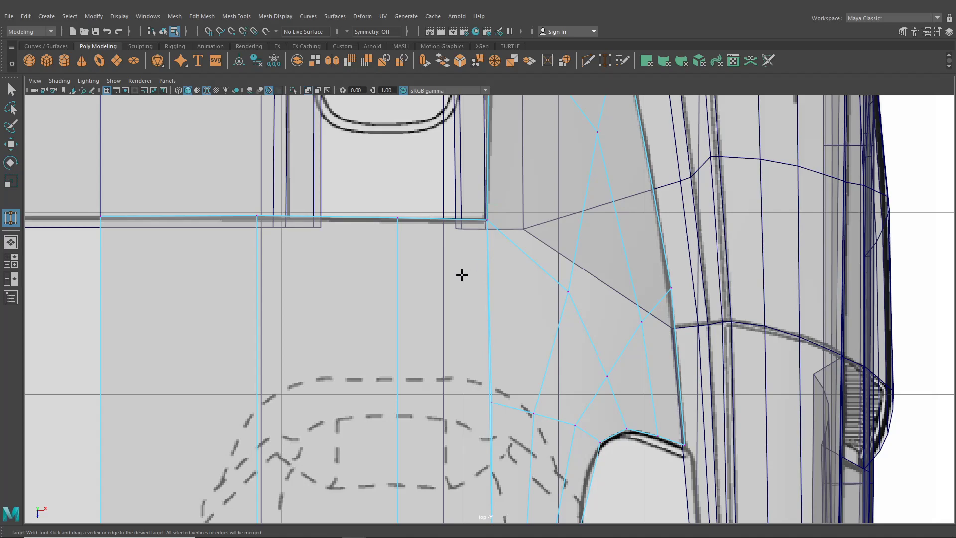
{"action": "left_click", "coordinate": [11, 242]}
{"action": "left_click_drag", "start_coordinate": [209, 294], "coordinate": [356, 313], "text": "alt"}
{"action": "scroll", "coordinate": [465, 337], "scroll_direction": "up", "scroll_amount": 5}
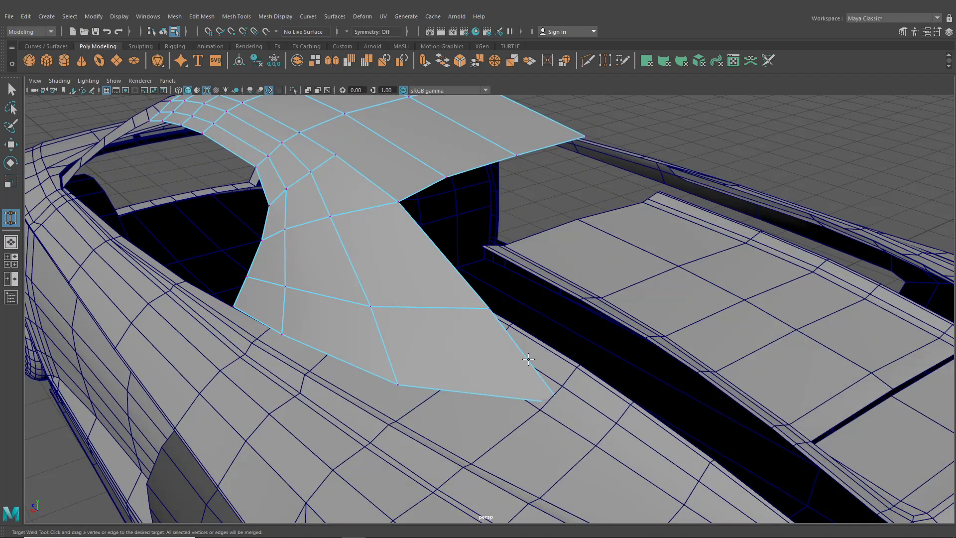
{"action": "left_click_drag", "start_coordinate": [528, 359], "coordinate": [339, 209], "text": "alt"}
Step: Try to lower the pillar's two middle base vertices toward the car body, and undo the changes
{"action": "key", "text": "w"}
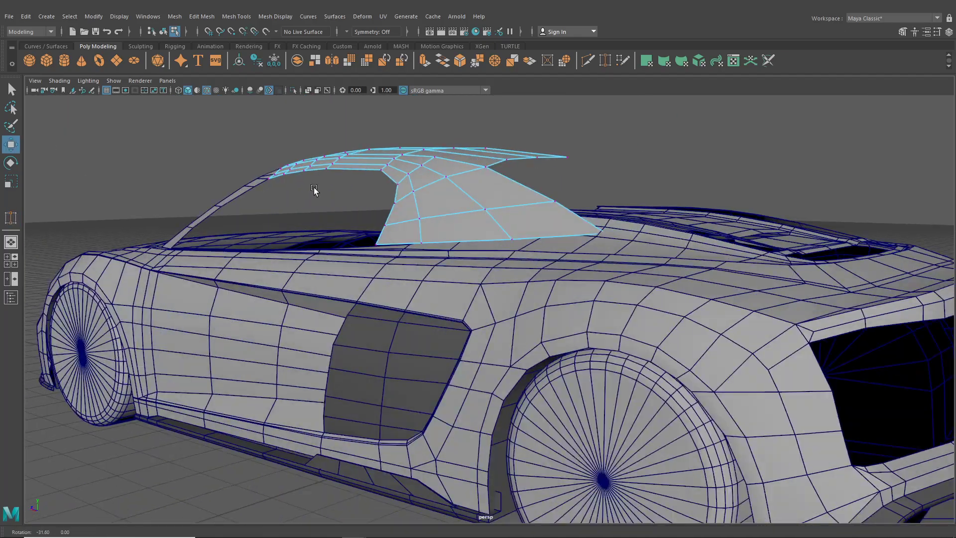
{"action": "scroll", "coordinate": [380, 243], "scroll_direction": "up", "scroll_amount": 5}
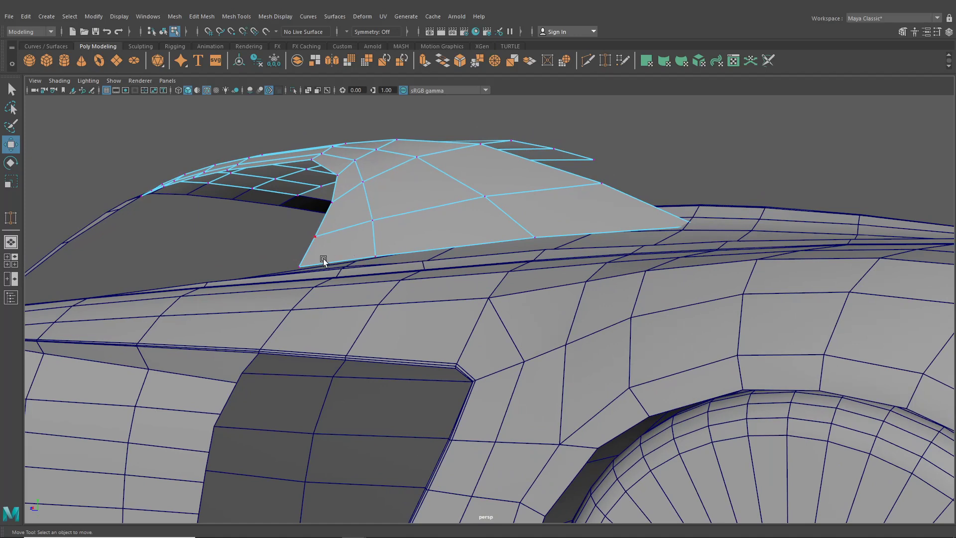
{"action": "left_click", "coordinate": [534, 236]}
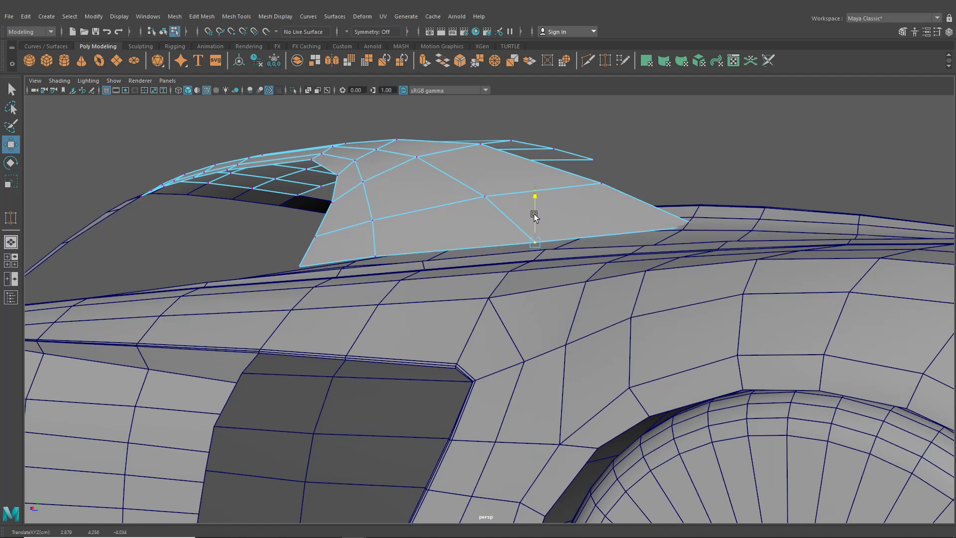
{"action": "left_click", "coordinate": [376, 253]}
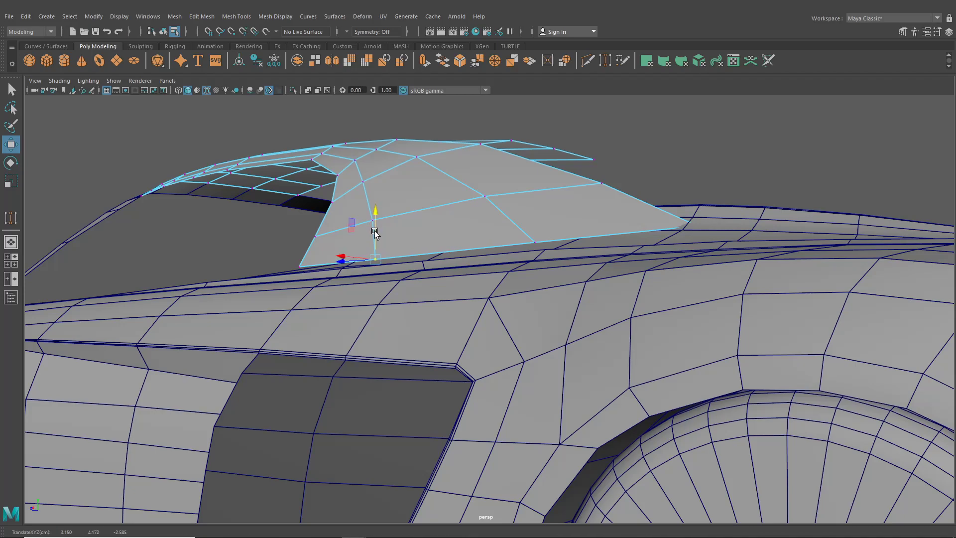
{"action": "left_click_drag", "start_coordinate": [374, 231], "coordinate": [396, 238], "text": "alt"}
{"action": "key", "text": "ctrl+z"}
{"action": "key", "text": "ctrl+z"}
{"action": "key", "text": "ctrl+z"}
{"action": "left_click", "coordinate": [727, 177]}
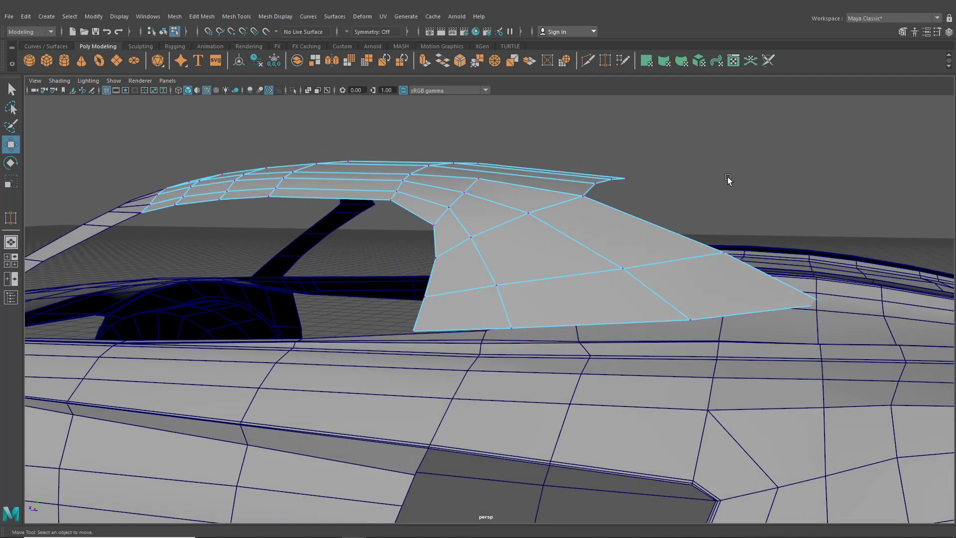
Step: Examine from behind and above how the pillar's base meets the car body
{"action": "scroll", "coordinate": [727, 178], "scroll_direction": "down", "scroll_amount": 6}
{"action": "left_click_drag", "start_coordinate": [727, 177], "coordinate": [475, 270], "text": "alt"}
{"action": "scroll", "coordinate": [454, 282], "scroll_direction": "up", "scroll_amount": 2}
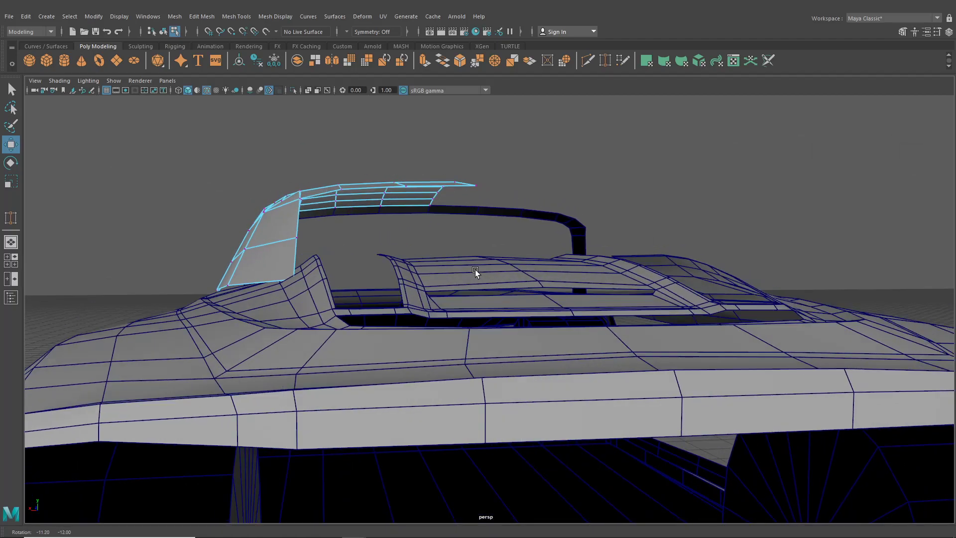
{"action": "left_click_drag", "start_coordinate": [242, 321], "coordinate": [247, 348], "text": "alt"}
{"action": "middle_click_drag", "start_coordinate": [248, 348], "coordinate": [336, 299], "text": "alt"}
{"action": "right_click_drag", "start_coordinate": [336, 299], "coordinate": [357, 295], "text": "alt"}
{"action": "left_click_drag", "start_coordinate": [358, 294], "coordinate": [330, 318], "text": "alt"}
{"action": "middle_click_drag", "start_coordinate": [329, 318], "coordinate": [377, 290], "text": "alt"}
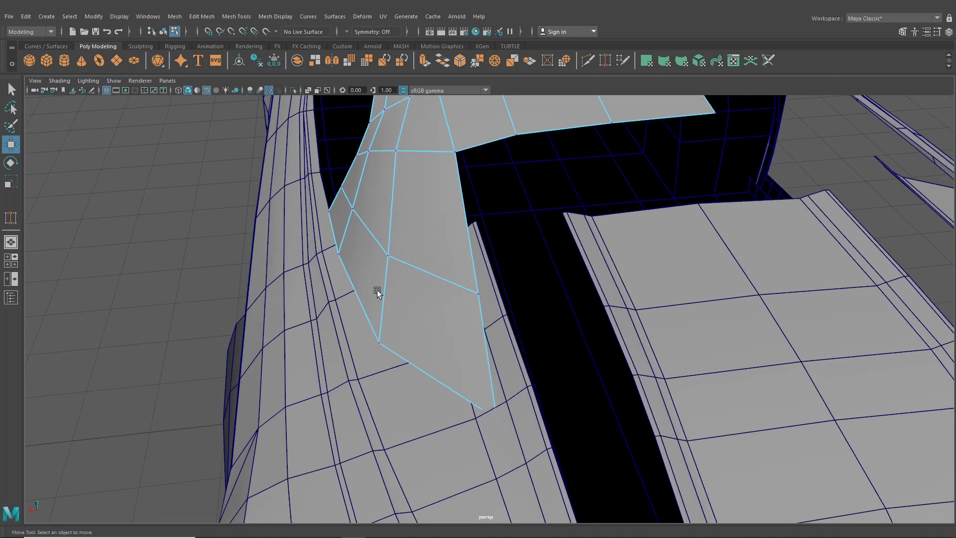
Step: Pick body vertices beside the pillar's outer base, and return to object selection with nothing selected
{"action": "left_click", "coordinate": [321, 301]}
{"action": "right_click_drag", "start_coordinate": [320, 254], "coordinate": [301, 275]}
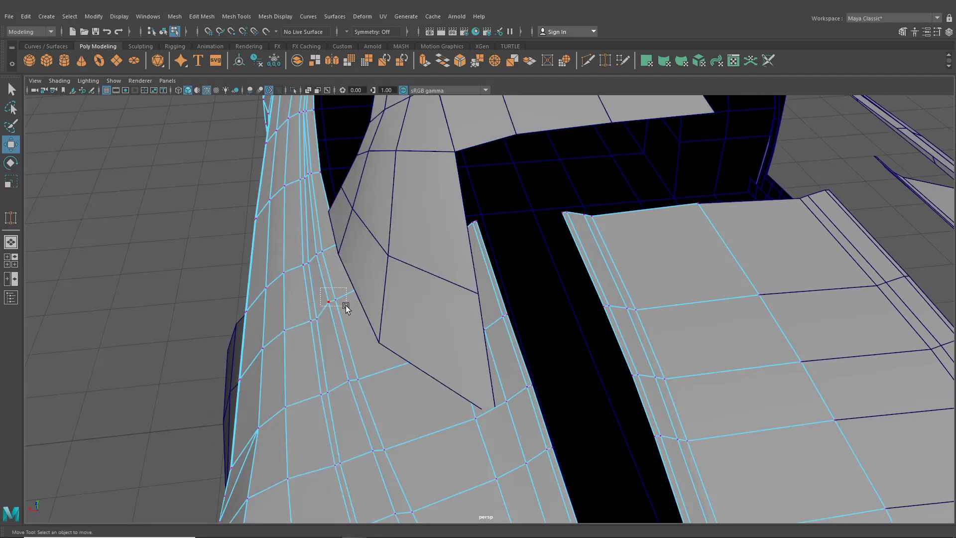
{"action": "left_click_drag", "start_coordinate": [345, 306], "coordinate": [308, 272]}
{"action": "left_click", "coordinate": [327, 268]}
{"action": "left_click", "coordinate": [223, 270]}
{"action": "scroll", "coordinate": [223, 271], "scroll_direction": "down", "scroll_amount": 5}
{"action": "left_click_drag", "start_coordinate": [223, 270], "coordinate": [255, 280], "text": "alt"}
{"action": "left_click", "coordinate": [163, 31]}
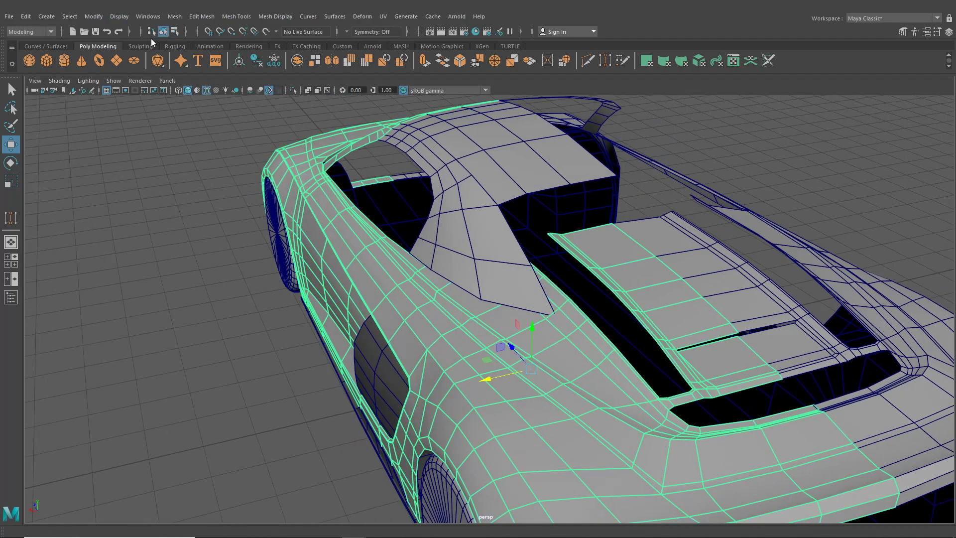
{"action": "left_click", "coordinate": [174, 154]}
Step: Insert an edge loop across the rear roof section, aligned with the pillar's existing upper edge
{"action": "scroll", "coordinate": [175, 155], "scroll_direction": "down", "scroll_amount": 5}
{"action": "left_click_drag", "start_coordinate": [299, 200], "coordinate": [373, 219], "text": "alt"}
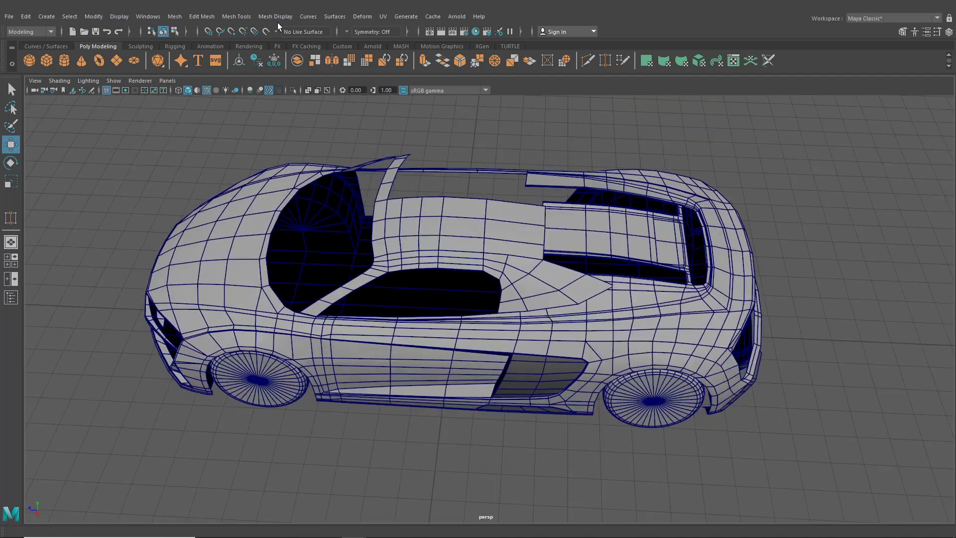
{"action": "left_click", "coordinate": [237, 16]}
{"action": "left_click", "coordinate": [260, 93]}
{"action": "scroll", "coordinate": [506, 201], "scroll_direction": "up", "scroll_amount": 3}
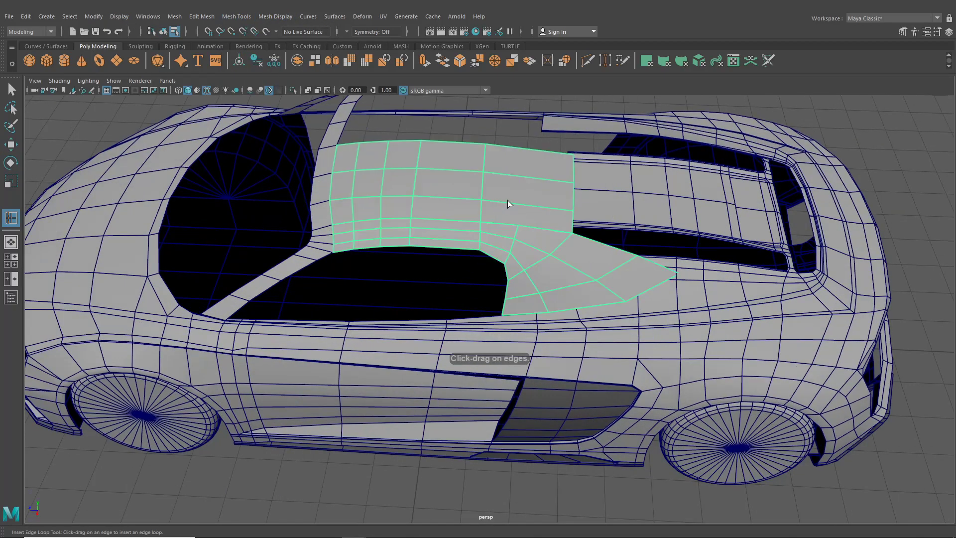
{"action": "scroll", "coordinate": [507, 200], "scroll_direction": "up", "scroll_amount": 3}
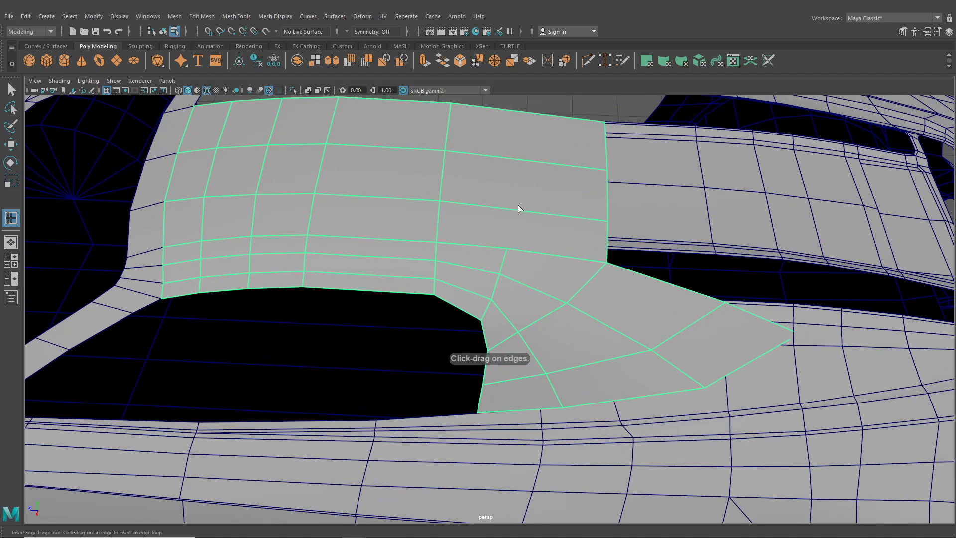
{"action": "left_click_drag", "start_coordinate": [510, 210], "coordinate": [509, 212]}
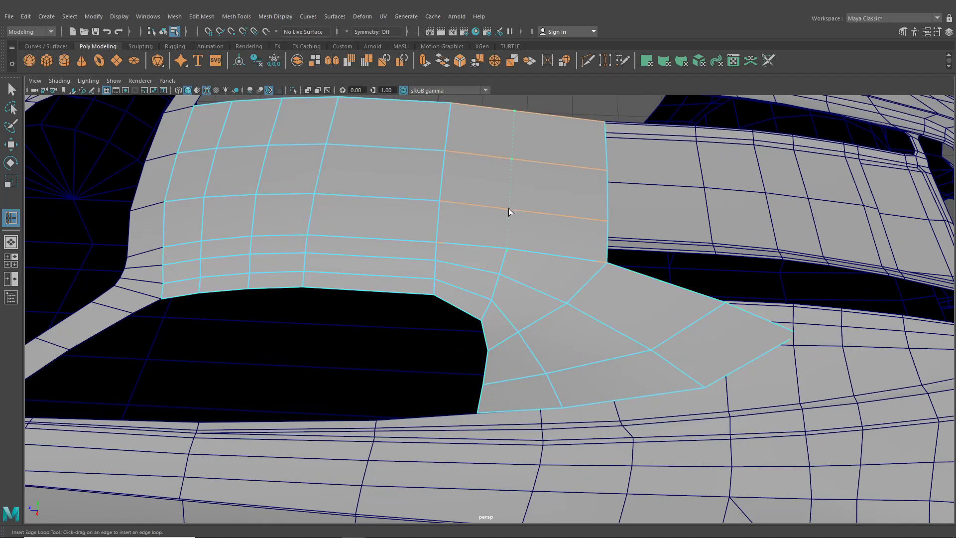
Step: Adjust the height of the new rear roof loop to match the blueprint roofline in the side view
{"action": "left_click", "coordinate": [17, 144]}
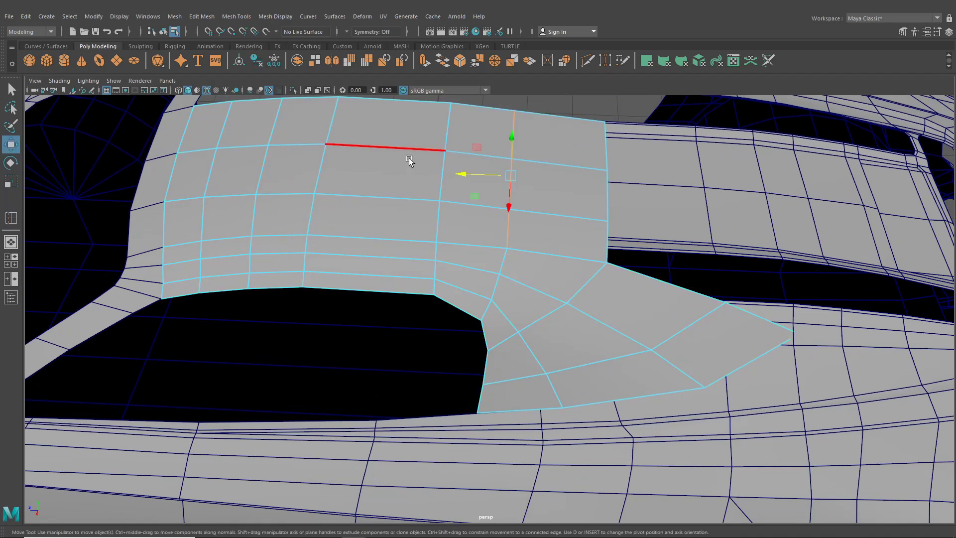
{"action": "left_click_drag", "start_coordinate": [408, 157], "coordinate": [462, 179], "text": "alt"}
{"action": "left_click_drag", "start_coordinate": [461, 146], "coordinate": [465, 139]}
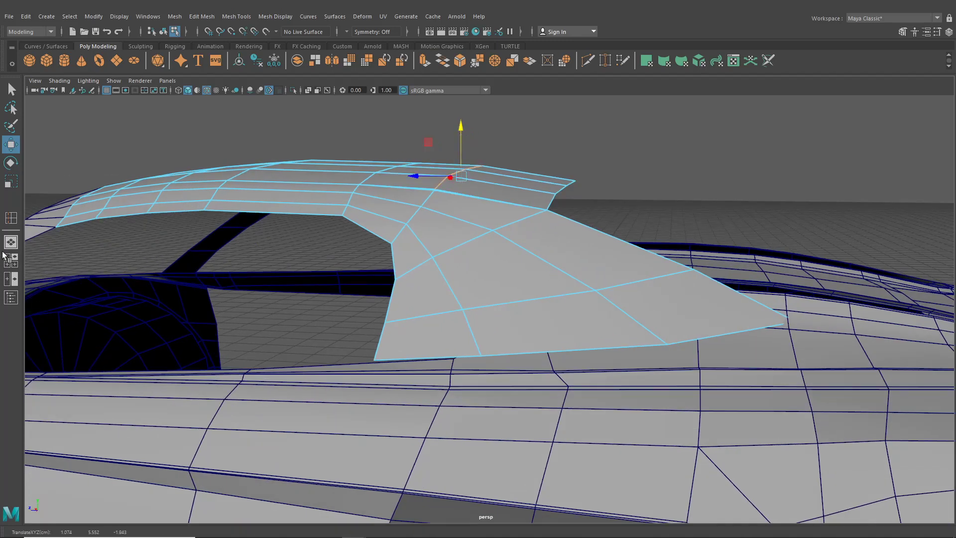
{"action": "left_click", "coordinate": [15, 260]}
{"action": "scroll", "coordinate": [670, 380], "scroll_direction": "up", "scroll_amount": 4}
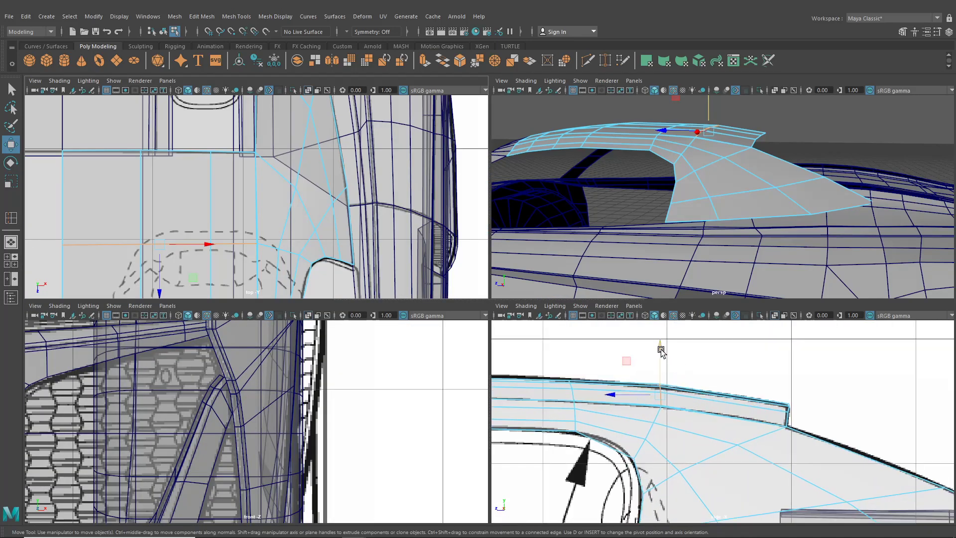
{"action": "left_click_drag", "start_coordinate": [662, 349], "coordinate": [660, 352]}
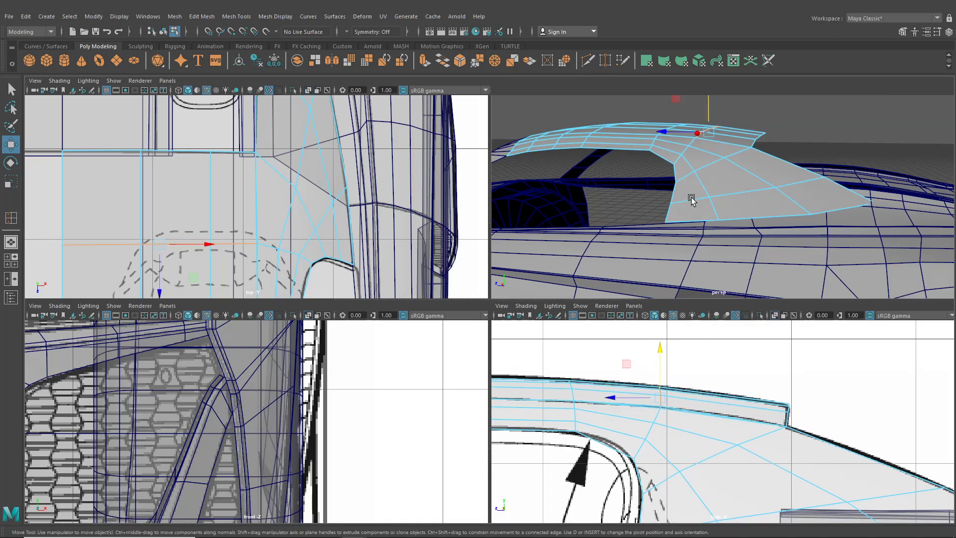
Step: Weld the new loop's outer end vertex to the neighbouring pillar vertex with Target Weld
{"action": "key", "text": "space"}
{"action": "left_click_drag", "start_coordinate": [569, 270], "coordinate": [475, 271], "text": "alt"}
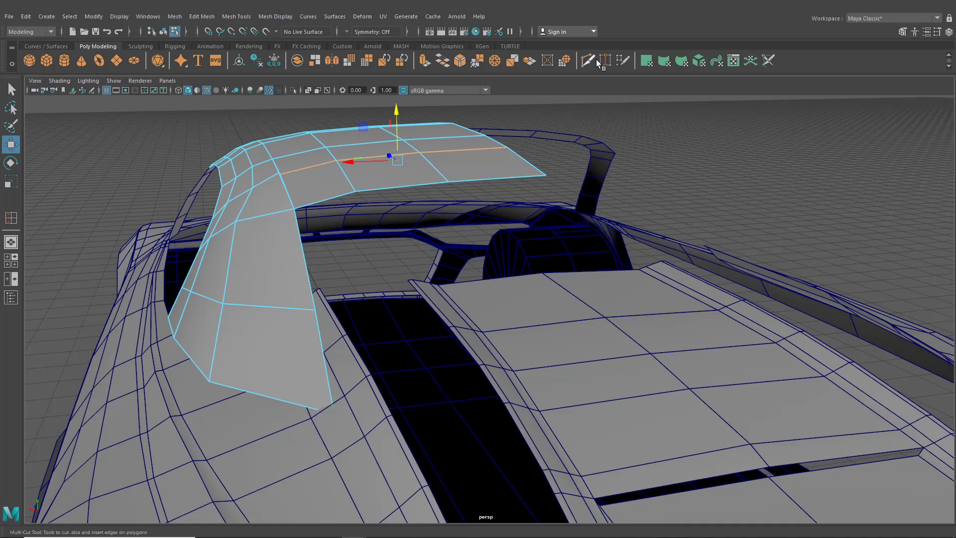
{"action": "left_click_drag", "start_coordinate": [532, 106], "coordinate": [293, 241], "text": "alt"}
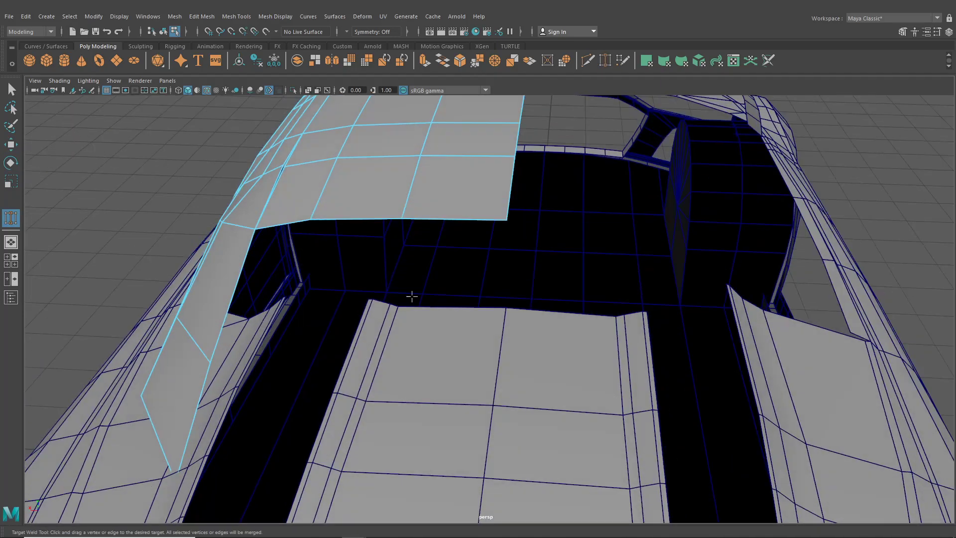
{"action": "middle_click_drag", "start_coordinate": [413, 296], "coordinate": [563, 370], "text": "alt"}
{"action": "right_click_drag", "start_coordinate": [435, 296], "coordinate": [380, 255]}
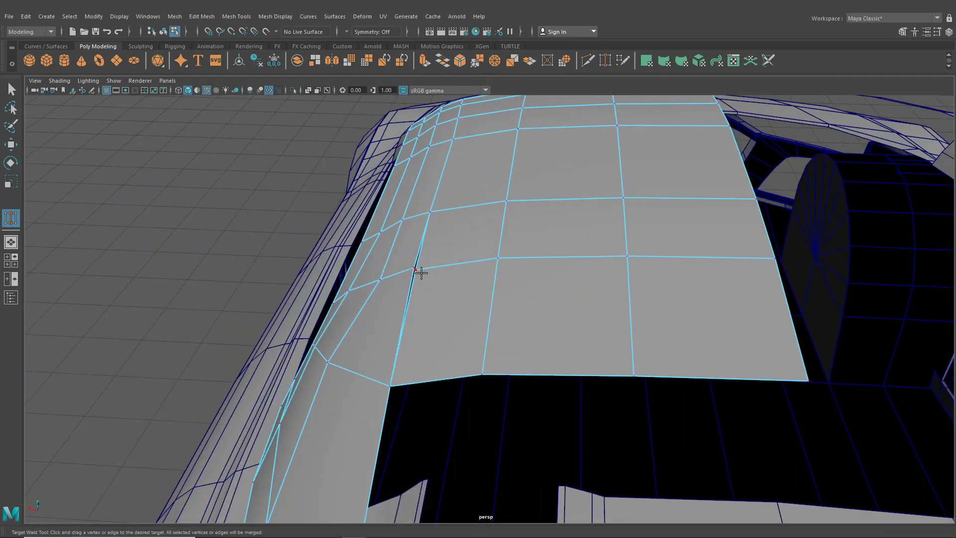
{"action": "left_click_drag", "start_coordinate": [415, 268], "coordinate": [426, 303], "text": "alt"}
Step: Shift the pillar's upper and middle interior vertices sideways to smooth its surface
{"action": "key", "text": "w"}
{"action": "left_click_drag", "start_coordinate": [447, 246], "coordinate": [462, 270], "text": "alt"}
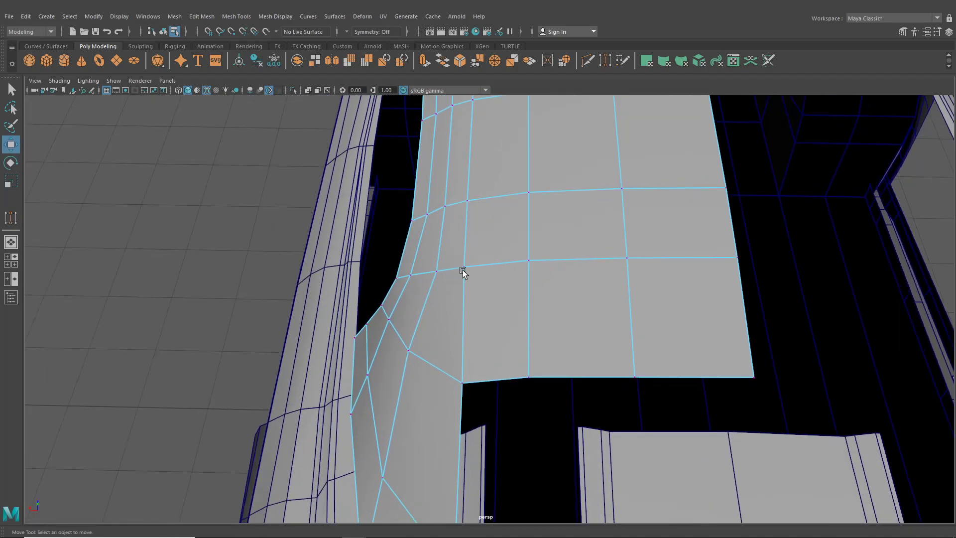
{"action": "left_click", "coordinate": [407, 348]}
{"action": "scroll", "coordinate": [408, 348], "scroll_direction": "down", "scroll_amount": 3}
{"action": "left_click_drag", "start_coordinate": [434, 334], "coordinate": [450, 342], "text": "alt"}
{"action": "left_click_drag", "start_coordinate": [397, 355], "coordinate": [404, 358]}
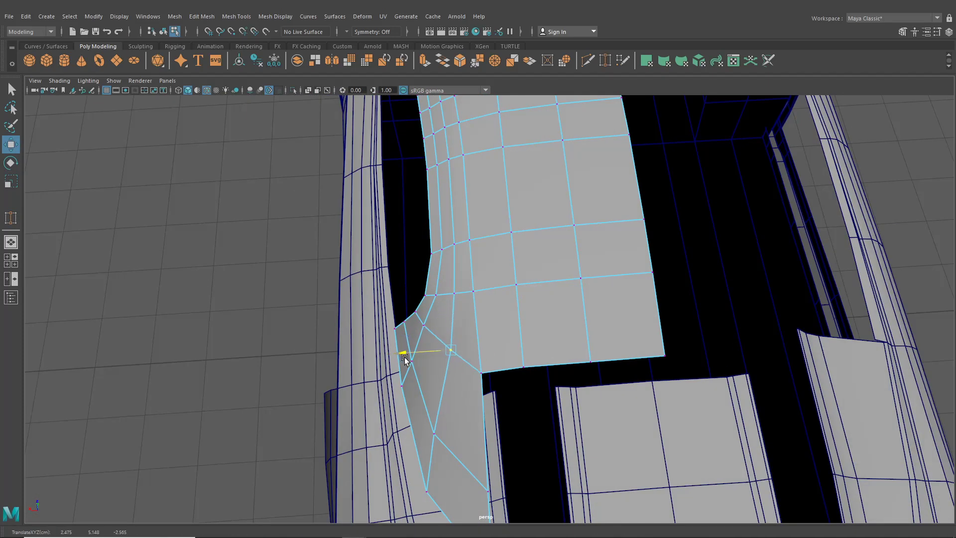
{"action": "left_click", "coordinate": [436, 433]}
{"action": "left_click_drag", "start_coordinate": [394, 437], "coordinate": [404, 438]}
Step: Adjust the pillar vertices around the side window's rear upper corner sideways for a smoother transition
{"action": "left_click", "coordinate": [423, 324]}
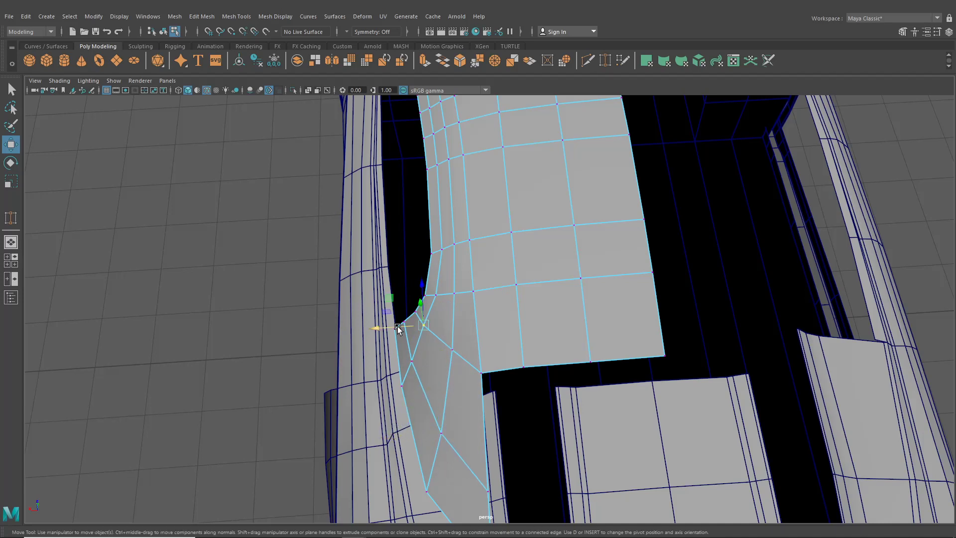
{"action": "left_click_drag", "start_coordinate": [397, 327], "coordinate": [544, 356]}
{"action": "left_click", "coordinate": [415, 360]}
{"action": "left_click", "coordinate": [485, 324]}
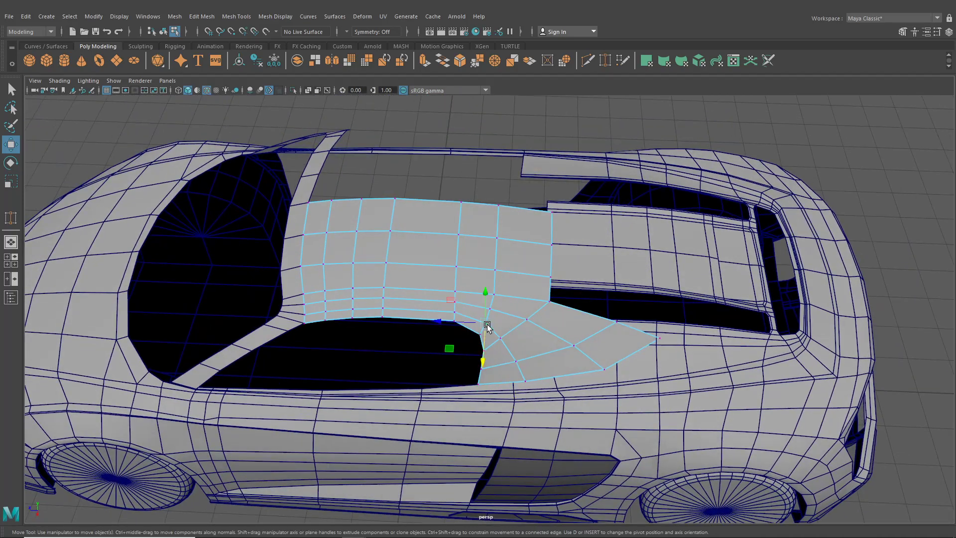
Step: Insert a crosswise edge loop through the middle of the roof above the side window
{"action": "left_click_drag", "start_coordinate": [485, 306], "coordinate": [498, 253]}
{"action": "scroll", "coordinate": [508, 321], "scroll_direction": "down", "scroll_amount": 2}
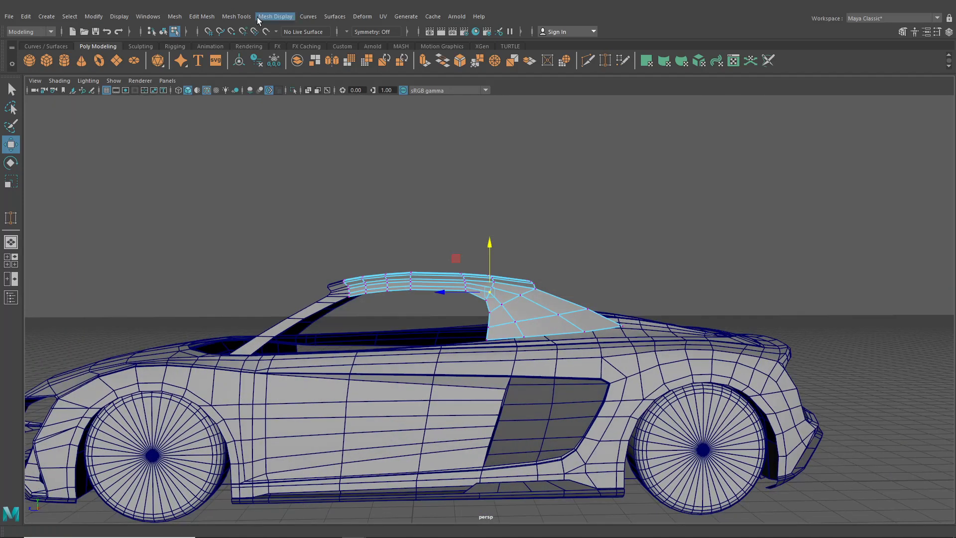
{"action": "left_click", "coordinate": [207, 17]}
{"action": "left_click", "coordinate": [229, 16]}
{"action": "left_click", "coordinate": [254, 102]}
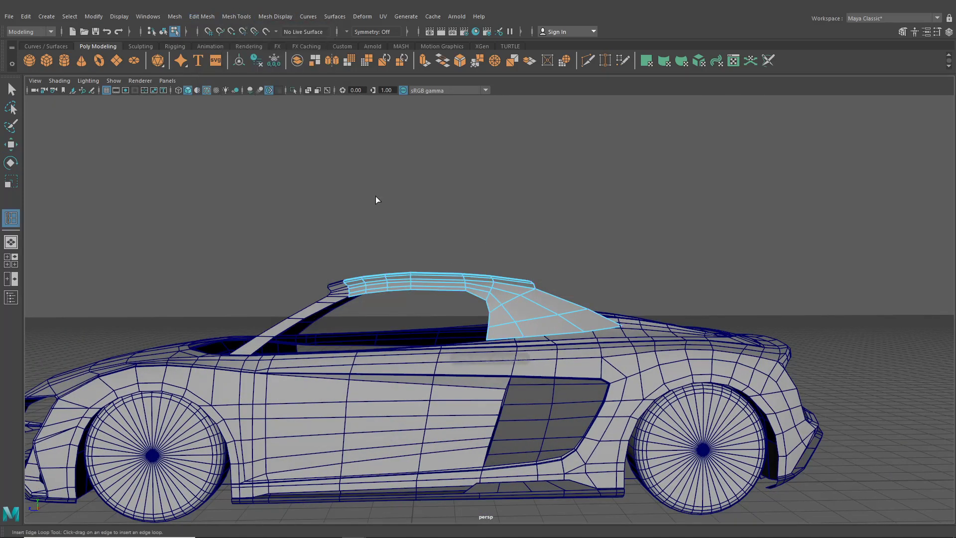
{"action": "scroll", "coordinate": [411, 275], "scroll_direction": "up", "scroll_amount": 3}
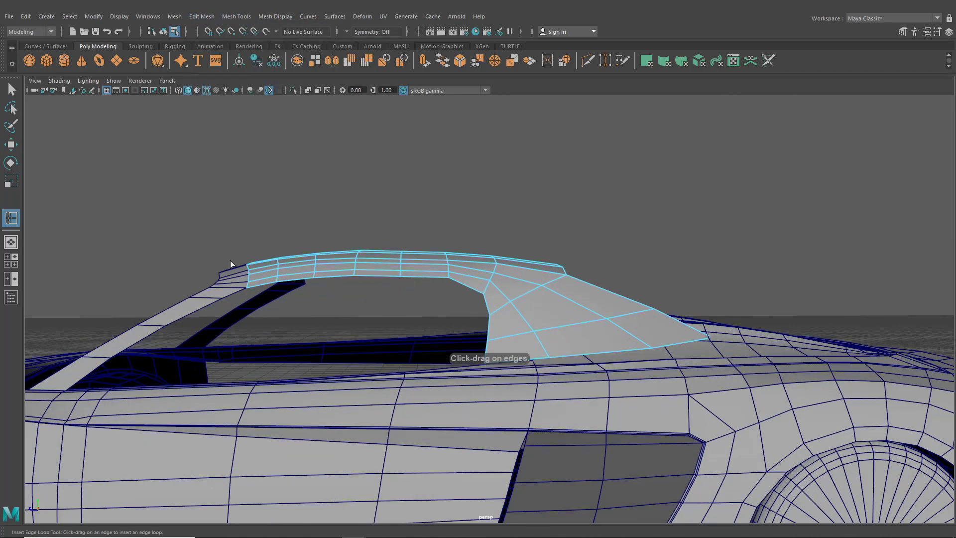
Step: Raise the middle roof loop to the blueprint roofline in the side view, and return to object selection in perspective
{"action": "left_click", "coordinate": [10, 264]}
{"action": "key", "text": "space"}
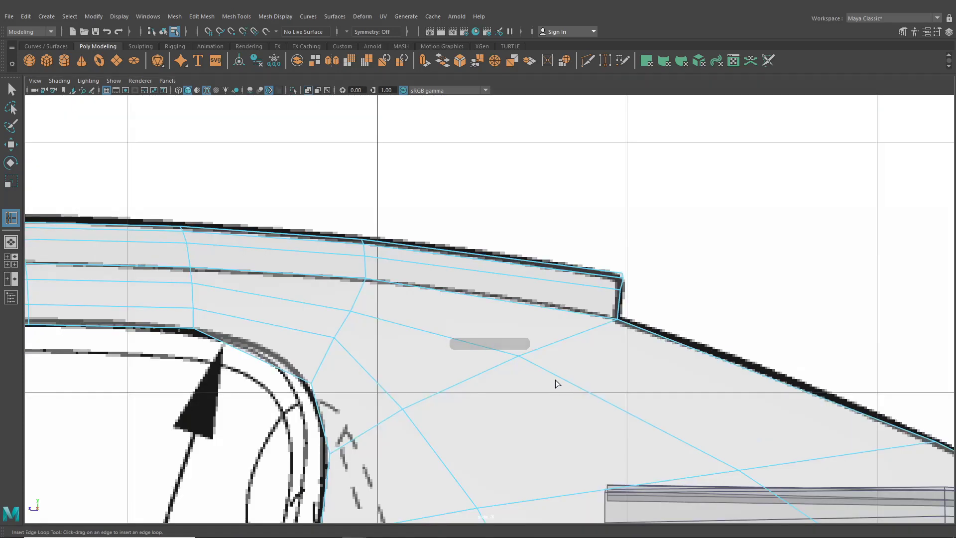
{"action": "left_click", "coordinate": [10, 144]}
{"action": "middle_click_drag", "start_coordinate": [272, 234], "coordinate": [712, 257], "text": "alt"}
{"action": "left_click_drag", "start_coordinate": [463, 251], "coordinate": [466, 244]}
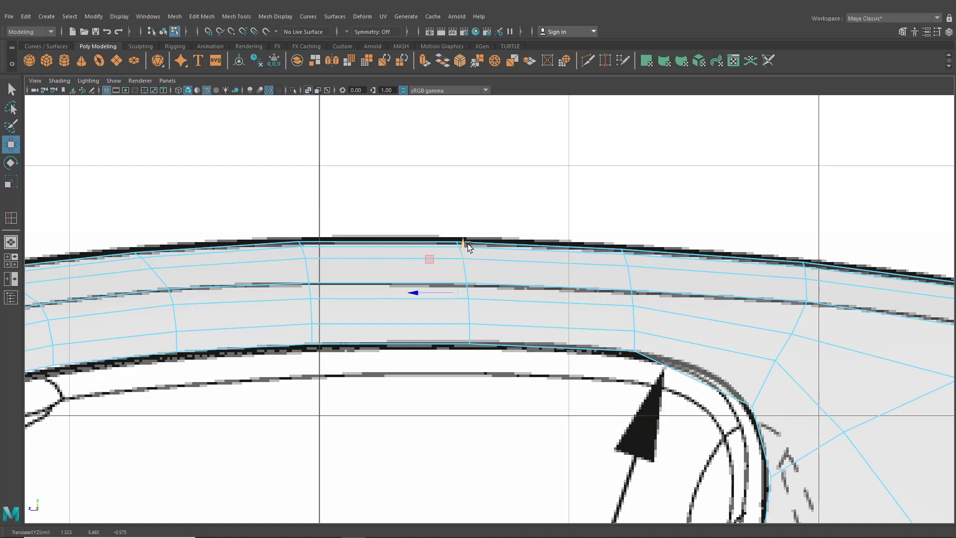
{"action": "left_click", "coordinate": [11, 242]}
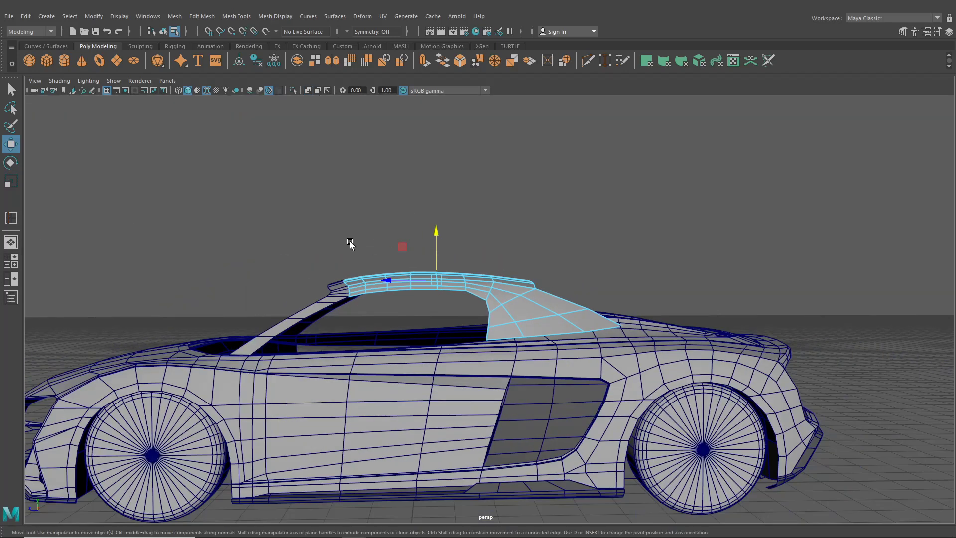
{"action": "left_click_drag", "start_coordinate": [350, 244], "coordinate": [286, 272], "text": "alt"}
{"action": "left_click", "coordinate": [163, 32]}
{"action": "left_click", "coordinate": [253, 185]}
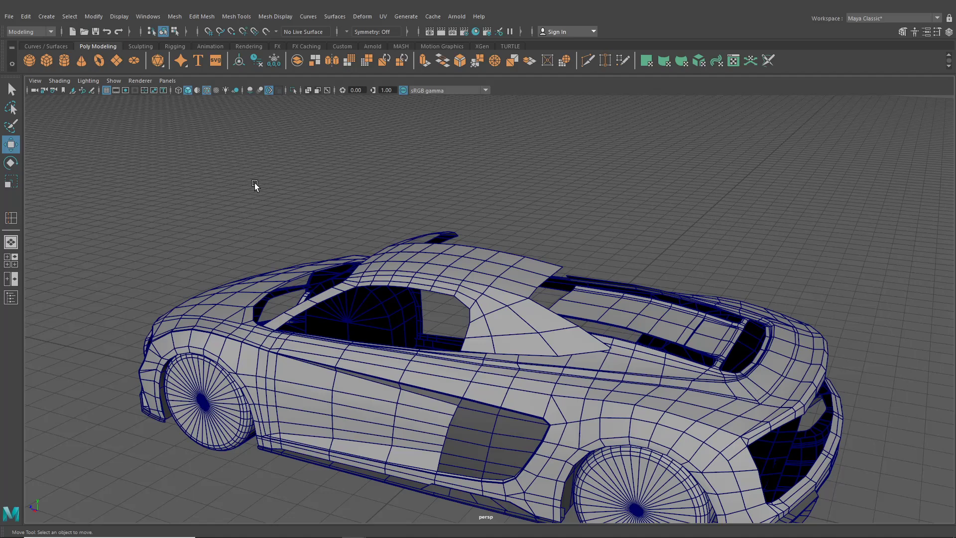
Step: Extrude the roof's rear edges and the pillar's inner edges downward along the world vertical axis
{"action": "left_click_drag", "start_coordinate": [507, 222], "coordinate": [410, 229], "text": "alt"}
{"action": "left_click", "coordinate": [503, 280]}
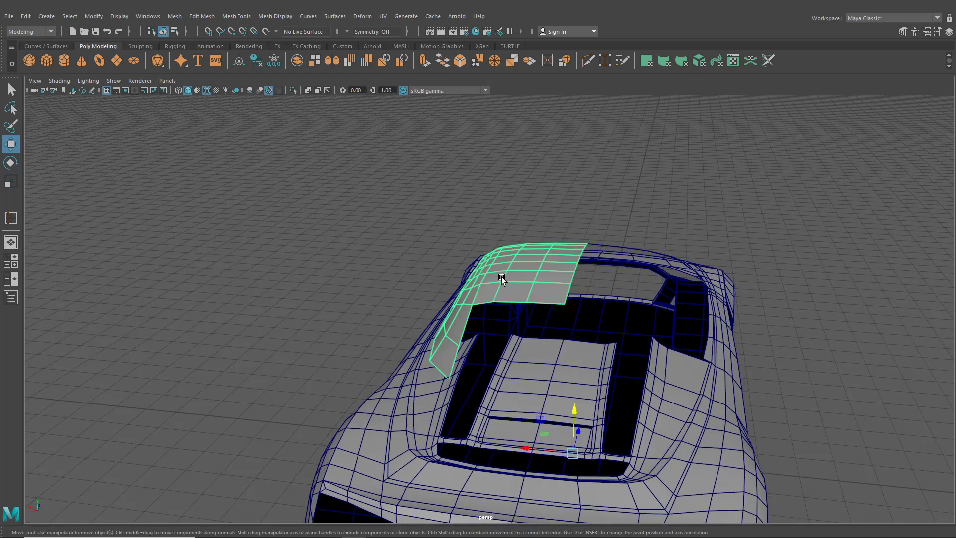
{"action": "left_click_drag", "start_coordinate": [500, 277], "coordinate": [483, 270], "text": "alt"}
{"action": "right_click_drag", "start_coordinate": [490, 269], "coordinate": [491, 228]}
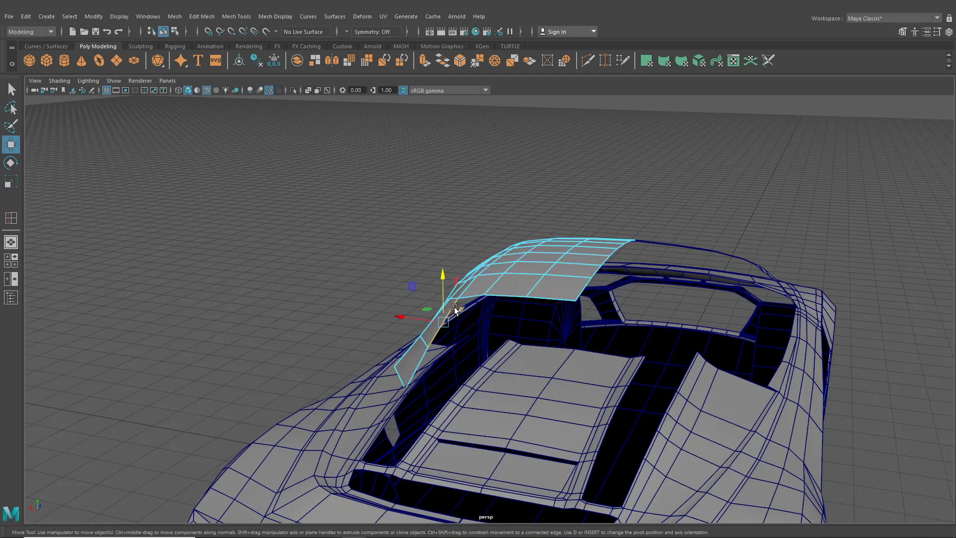
{"action": "left_click", "coordinate": [426, 355], "text": "shift"}
{"action": "left_click", "coordinate": [461, 298], "text": "shift"}
{"action": "left_click", "coordinate": [514, 298], "text": "shift"}
{"action": "left_click", "coordinate": [550, 299], "text": "shift"}
{"action": "key", "text": "ctrl+e"}
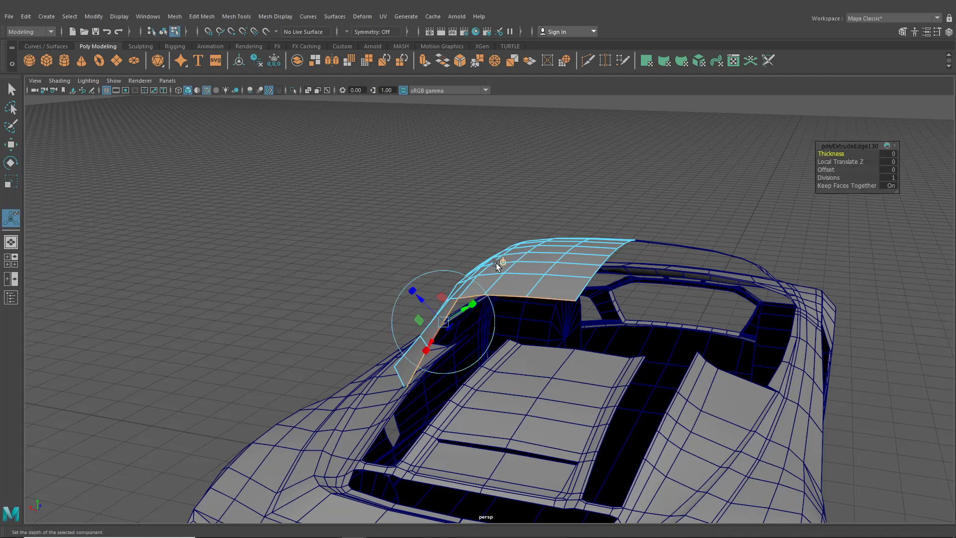
{"action": "left_click", "coordinate": [495, 263]}
{"action": "left_click_drag", "start_coordinate": [495, 315], "coordinate": [521, 313]}
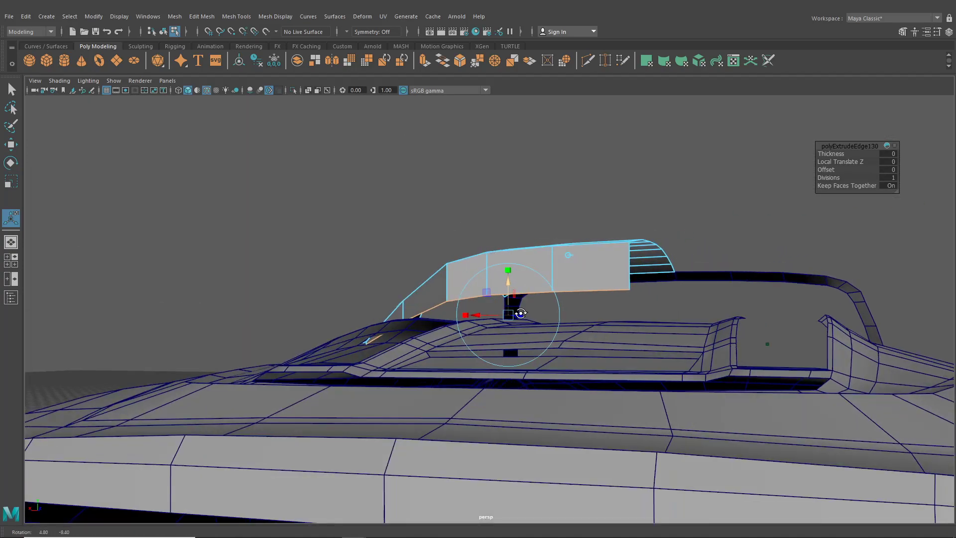
{"action": "scroll", "coordinate": [562, 333], "scroll_direction": "up", "scroll_amount": 6}
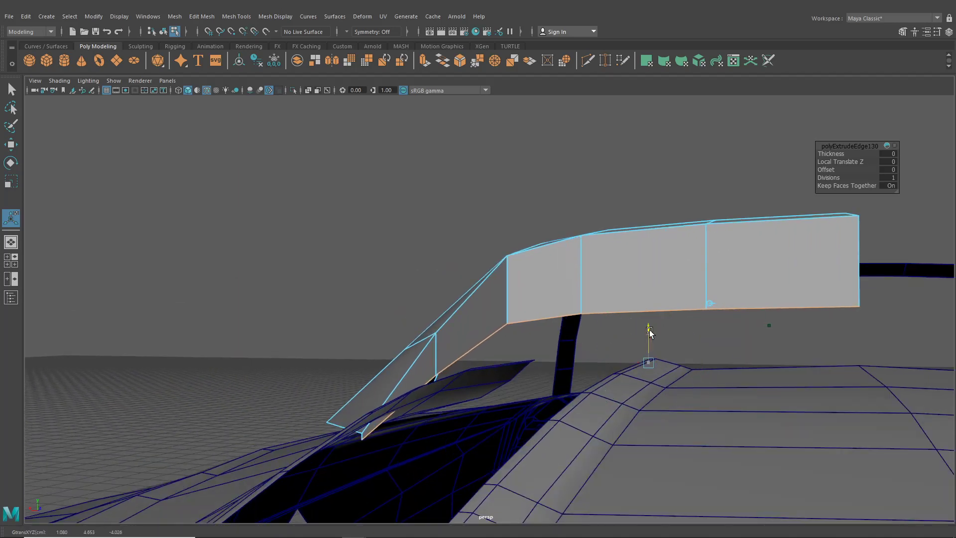
Step: Lower the extruded strip's bottom vertex at the middle of the pillar
{"action": "left_click_drag", "start_coordinate": [649, 331], "coordinate": [484, 347], "text": "alt"}
{"action": "mouse_move", "coordinate": [440, 253]}
{"action": "right_mouse_down"}
{"action": "mouse_move", "coordinate": [428, 303]}
{"action": "mouse_move", "coordinate": [430, 259]}
{"action": "right_mouse_up"}
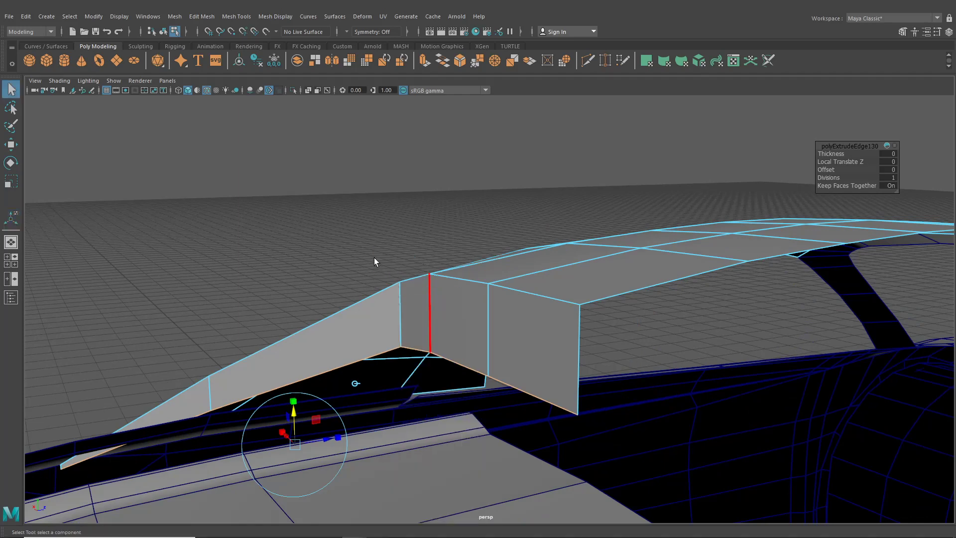
{"action": "key", "text": "q"}
{"action": "left_click", "coordinate": [11, 146]}
{"action": "left_click_drag", "start_coordinate": [189, 293], "coordinate": [226, 316], "text": "alt"}
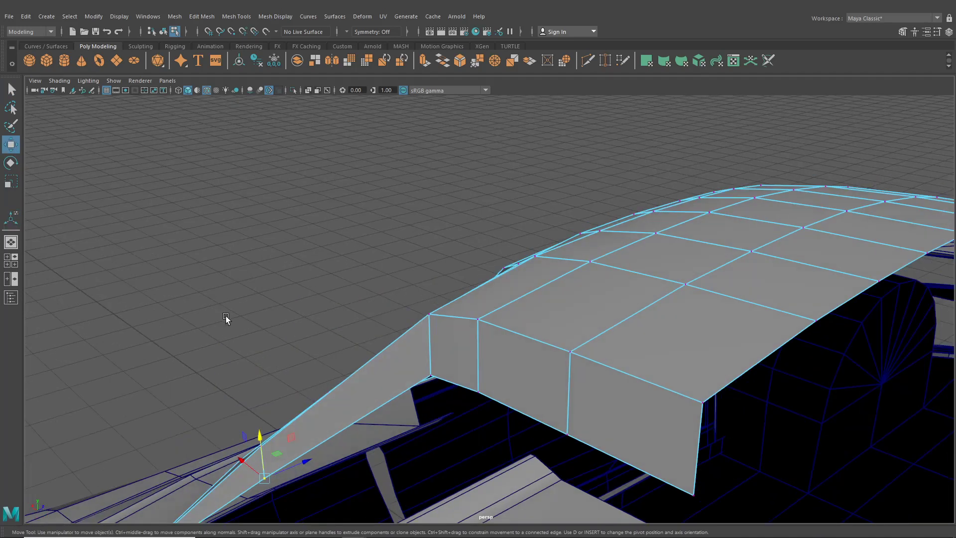
{"action": "middle_click_drag", "start_coordinate": [226, 316], "coordinate": [362, 243], "text": "alt"}
{"action": "left_click_drag", "start_coordinate": [399, 363], "coordinate": [398, 375]}
{"action": "left_click_drag", "start_coordinate": [399, 375], "coordinate": [415, 386], "text": "alt"}
Step: Lower the extruded strip's bottom vertex at the corner where the pillar meets the roof's rear edge, down to the body
{"action": "left_click", "coordinate": [577, 308]}
{"action": "left_click_drag", "start_coordinate": [571, 313], "coordinate": [600, 234], "text": "alt"}
{"action": "middle_click_drag", "start_coordinate": [599, 234], "coordinate": [522, 216], "text": "alt"}
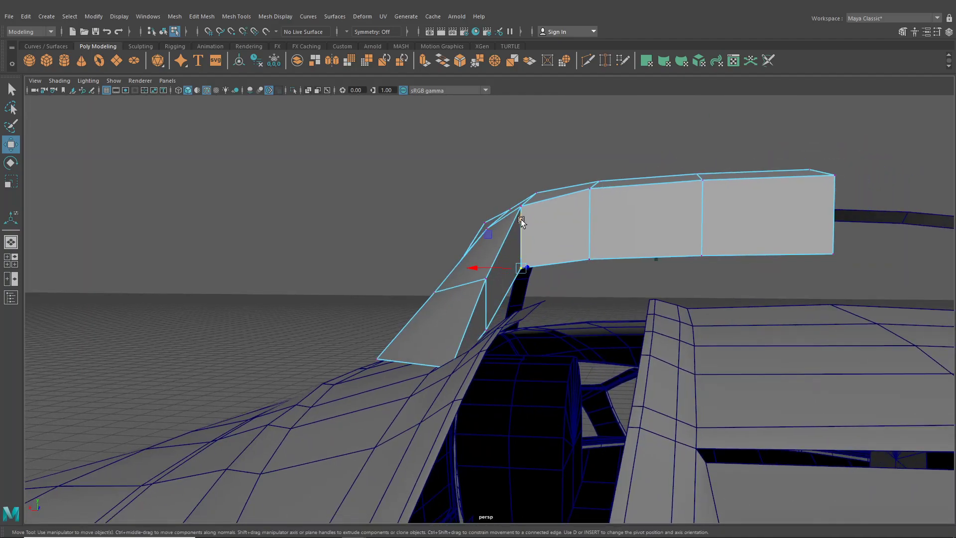
{"action": "left_click_drag", "start_coordinate": [521, 219], "coordinate": [567, 271]}
{"action": "left_click", "coordinate": [578, 269]}
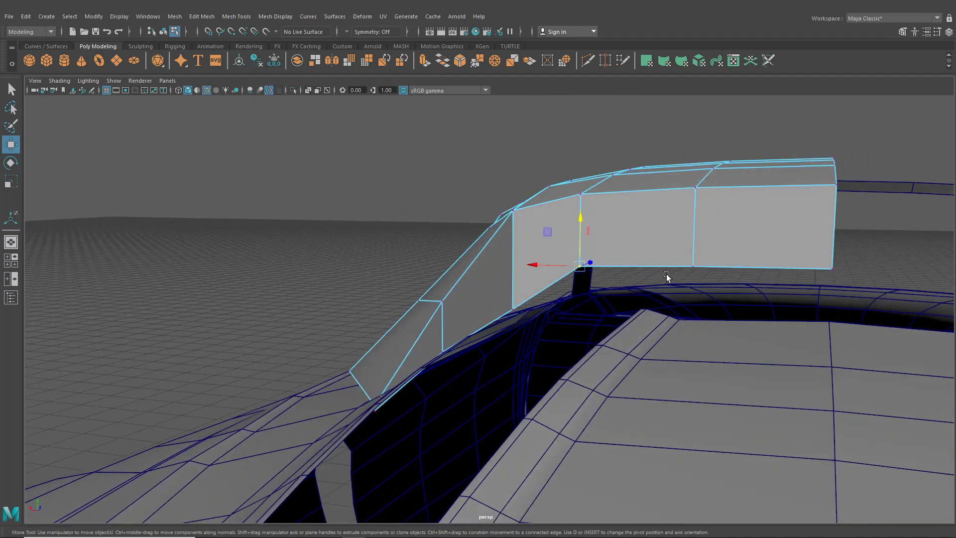
Step: Lower the three remaining bottom vertices of the rear strip to the engine cover and level the corner vertex with them
{"action": "middle_click_drag", "start_coordinate": [672, 278], "coordinate": [644, 265], "text": "alt"}
{"action": "left_click", "coordinate": [648, 255], "text": "shift"}
{"action": "left_click", "coordinate": [780, 255], "text": "shift"}
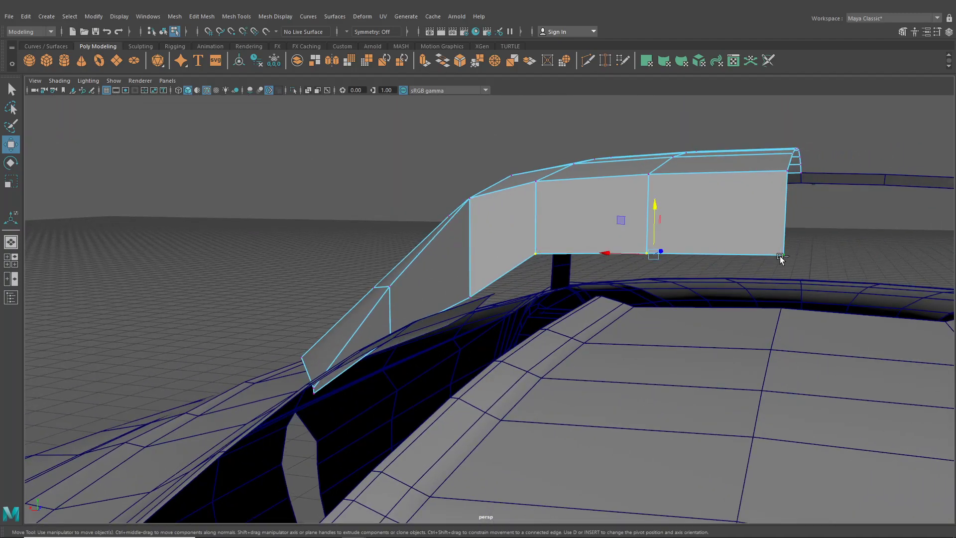
{"action": "left_click_drag", "start_coordinate": [657, 213], "coordinate": [458, 303]}
{"action": "left_click", "coordinate": [456, 308]}
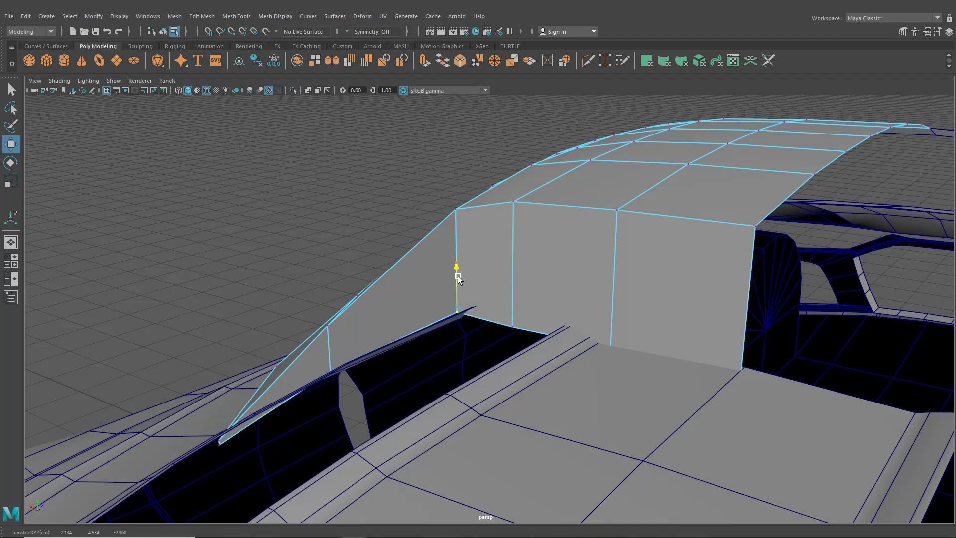
{"action": "left_click_drag", "start_coordinate": [458, 277], "coordinate": [557, 277], "text": "alt"}
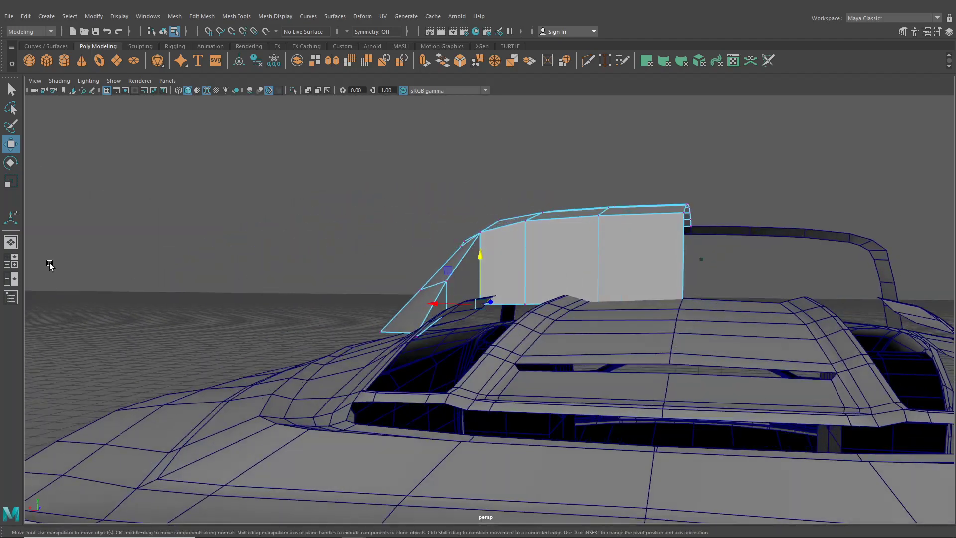
Step: Show the back1 orthographic view and shift the pillar's middle and bottom inner-edge vertices onto the blueprint outline
{"action": "left_click", "coordinate": [7, 263]}
{"action": "left_click", "coordinate": [168, 306]}
{"action": "mouse_move", "coordinate": [209, 337]}
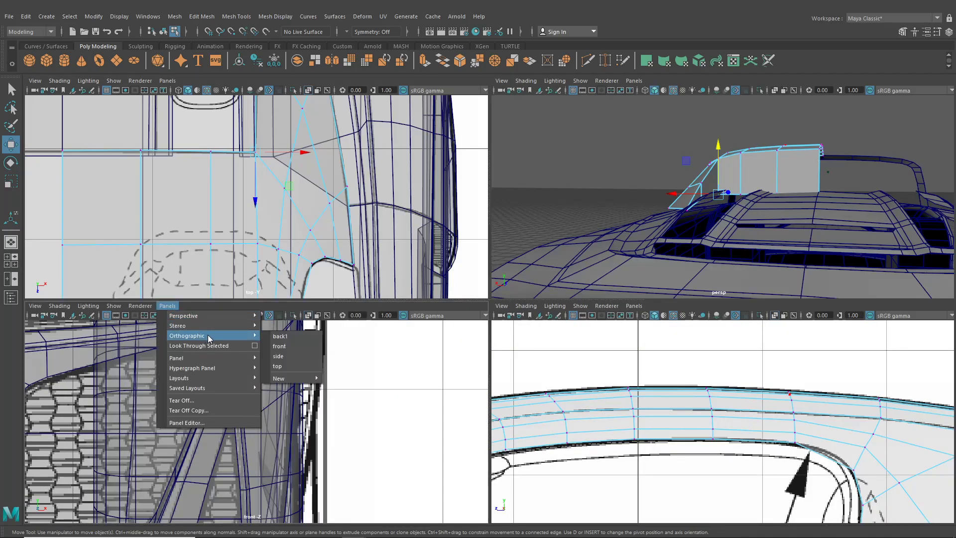
{"action": "left_click", "coordinate": [286, 338]}
{"action": "scroll", "coordinate": [293, 363], "scroll_direction": "down", "scroll_amount": 5}
{"action": "middle_click_drag", "start_coordinate": [306, 374], "coordinate": [298, 433], "text": "alt"}
{"action": "scroll", "coordinate": [275, 462], "scroll_direction": "up", "scroll_amount": 8}
{"action": "left_click", "coordinate": [332, 438]}
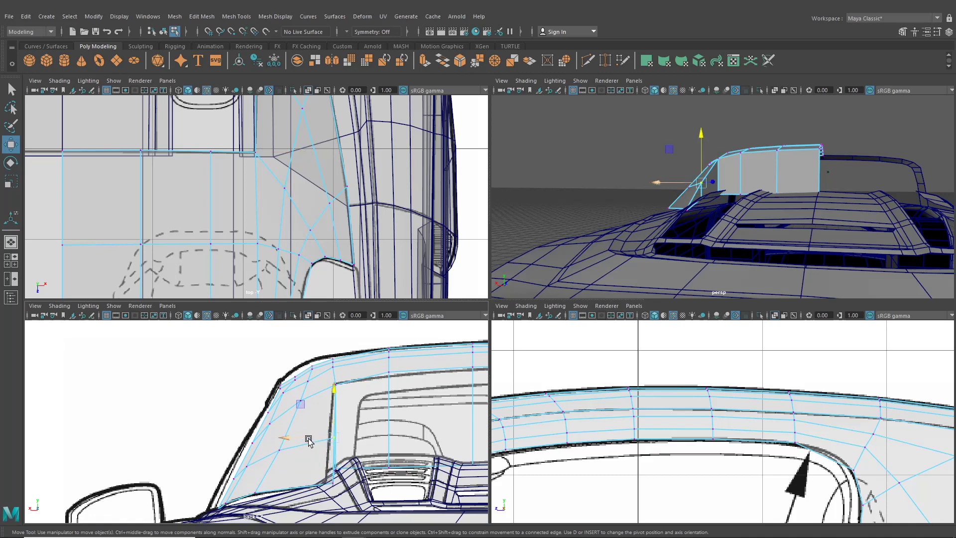
{"action": "left_click_drag", "start_coordinate": [309, 439], "coordinate": [306, 440]}
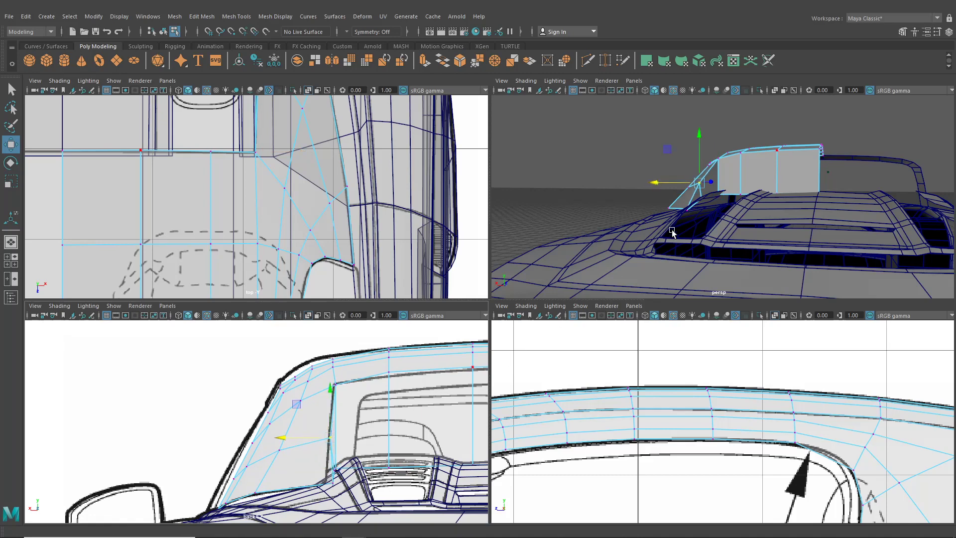
{"action": "left_click", "coordinate": [683, 212]}
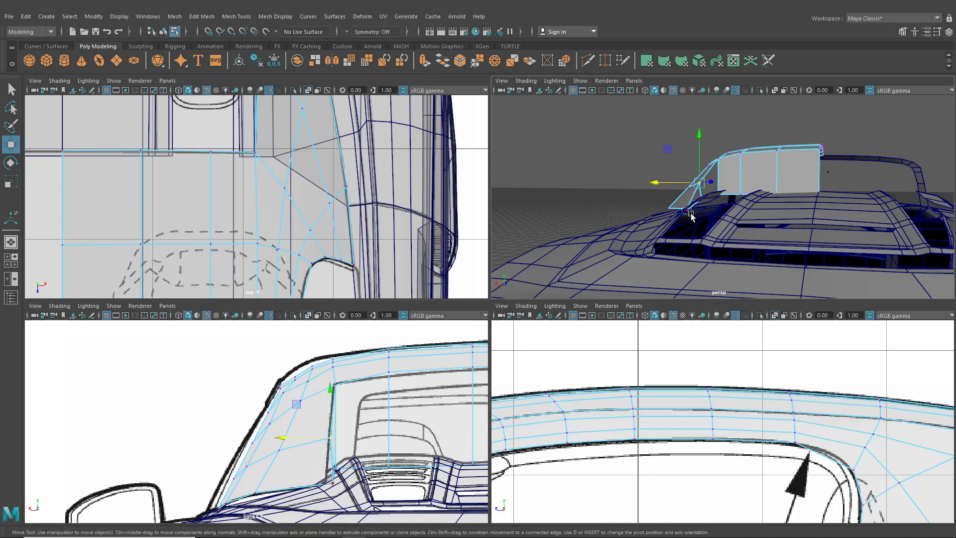
{"action": "left_click_drag", "start_coordinate": [284, 487], "coordinate": [280, 490]}
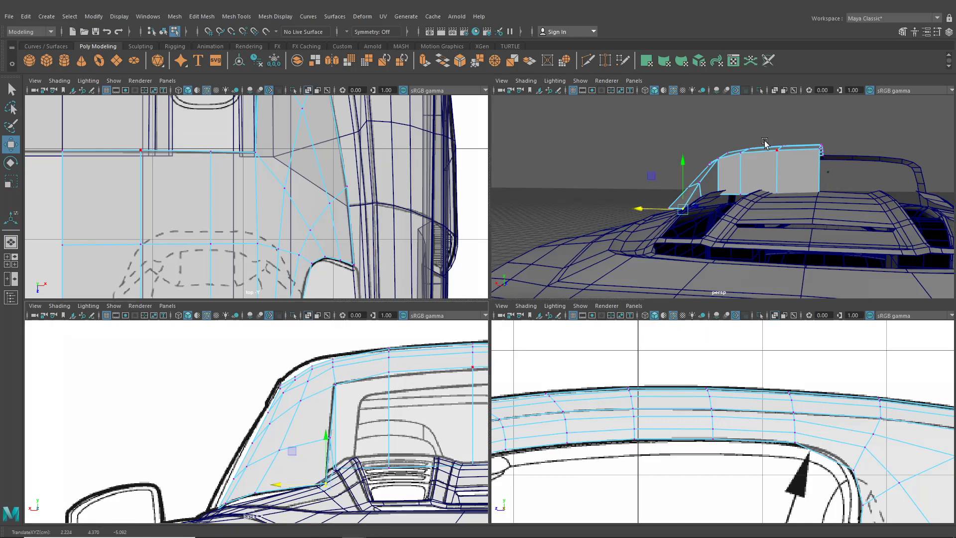
Step: In the maximized perspective view, adjust the height of one upper pillar vertex and shift its neighbour sideways to smooth the curve
{"action": "key", "text": "space"}
{"action": "left_click_drag", "start_coordinate": [568, 274], "coordinate": [555, 241], "text": "alt"}
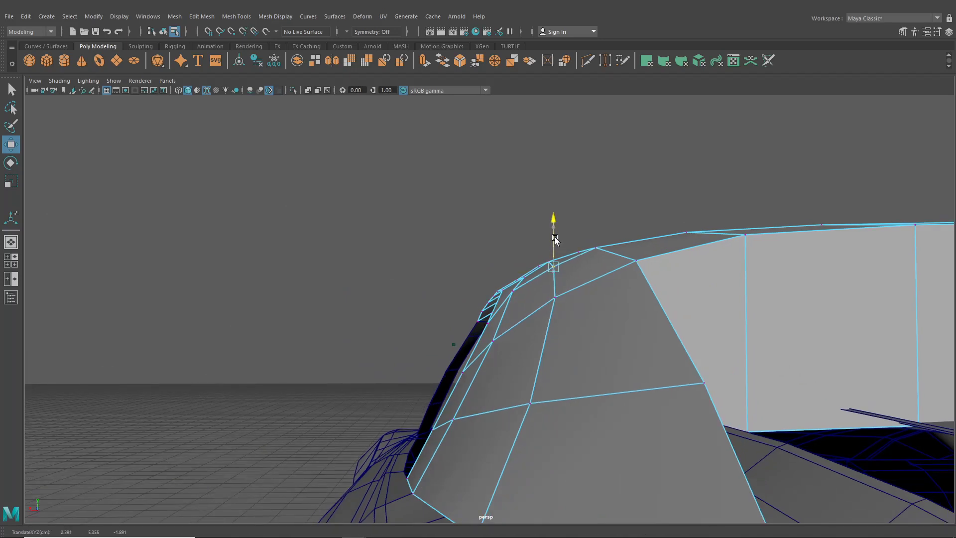
{"action": "left_click", "coordinate": [513, 293]}
{"action": "left_click_drag", "start_coordinate": [479, 293], "coordinate": [483, 293]}
{"action": "left_click_drag", "start_coordinate": [580, 301], "coordinate": [600, 303], "text": "alt"}
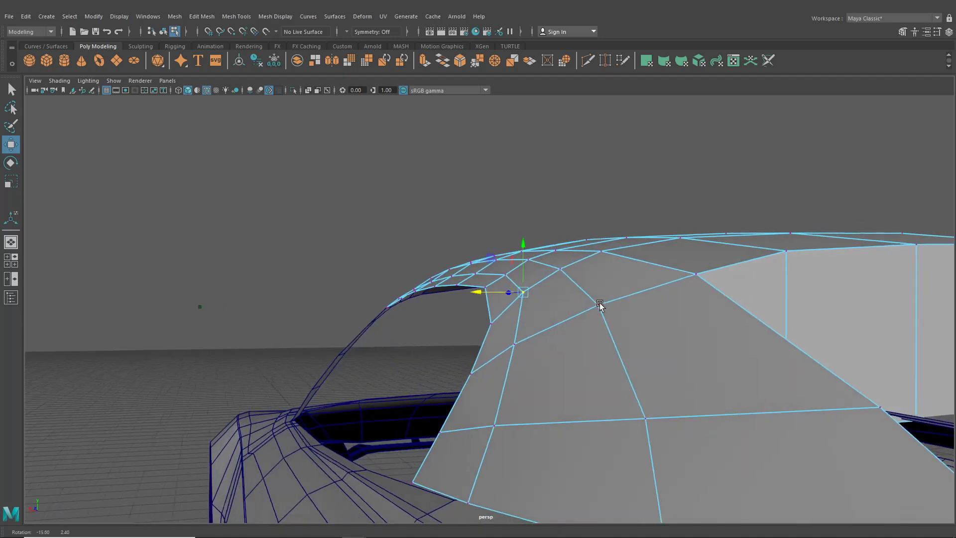
Step: Shift the vertex on the pillar's second loop, just below the roof corner, slightly inward
{"action": "middle_click_drag", "start_coordinate": [599, 303], "coordinate": [649, 386], "text": "alt"}
{"action": "left_click_drag", "start_coordinate": [649, 386], "coordinate": [608, 377], "text": "alt"}
{"action": "middle_click_drag", "start_coordinate": [609, 378], "coordinate": [596, 369], "text": "alt"}
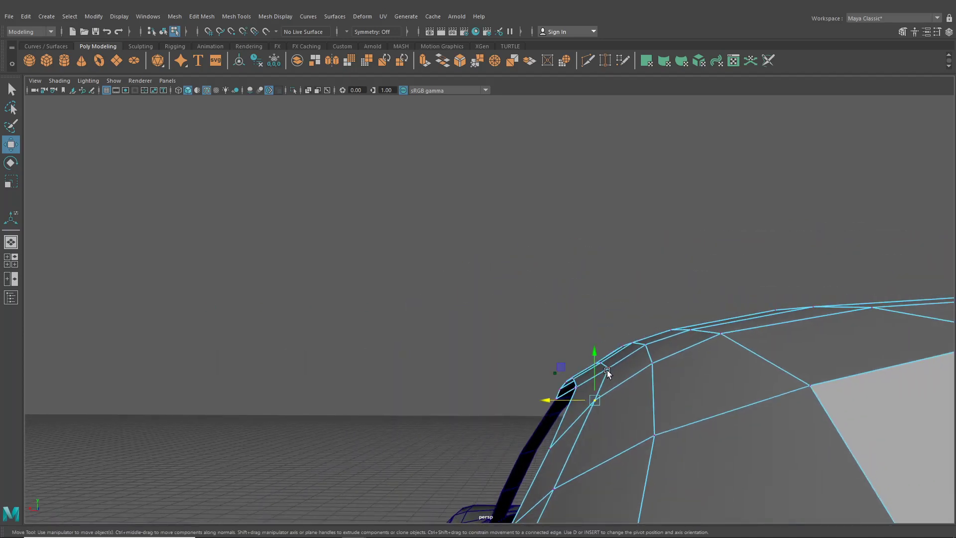
{"action": "left_click", "coordinate": [607, 369]}
{"action": "left_click", "coordinate": [607, 343]}
{"action": "left_click", "coordinate": [595, 400]}
{"action": "left_click", "coordinate": [568, 403]}
{"action": "key", "text": "ctrl+z"}
{"action": "left_click_drag", "start_coordinate": [569, 402], "coordinate": [570, 402]}
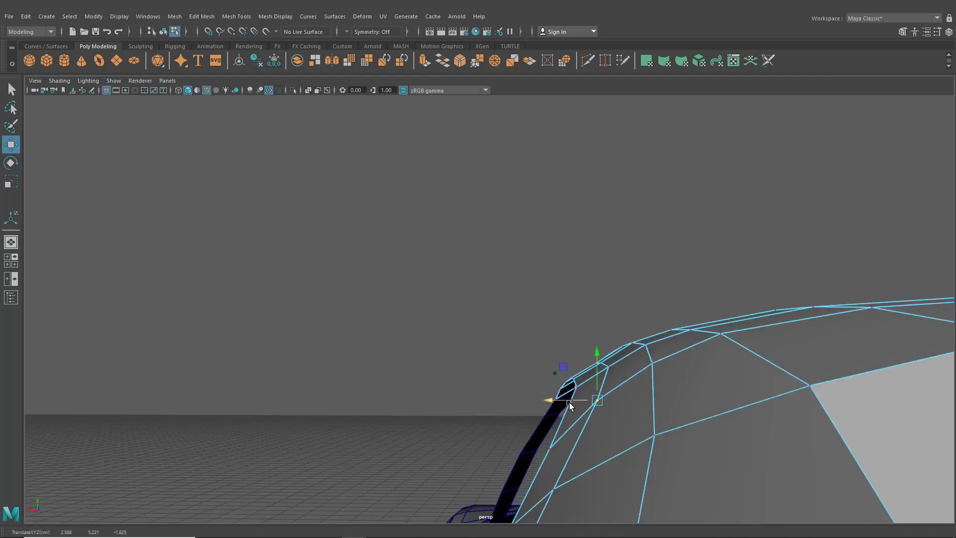
Step: Shift the next vertex down the pillar's second loop slightly inward and adjust its height
{"action": "middle_click_drag", "start_coordinate": [587, 450], "coordinate": [607, 407], "text": "alt"}
{"action": "left_click", "coordinate": [576, 437]}
{"action": "left_click_drag", "start_coordinate": [554, 437], "coordinate": [558, 438]}
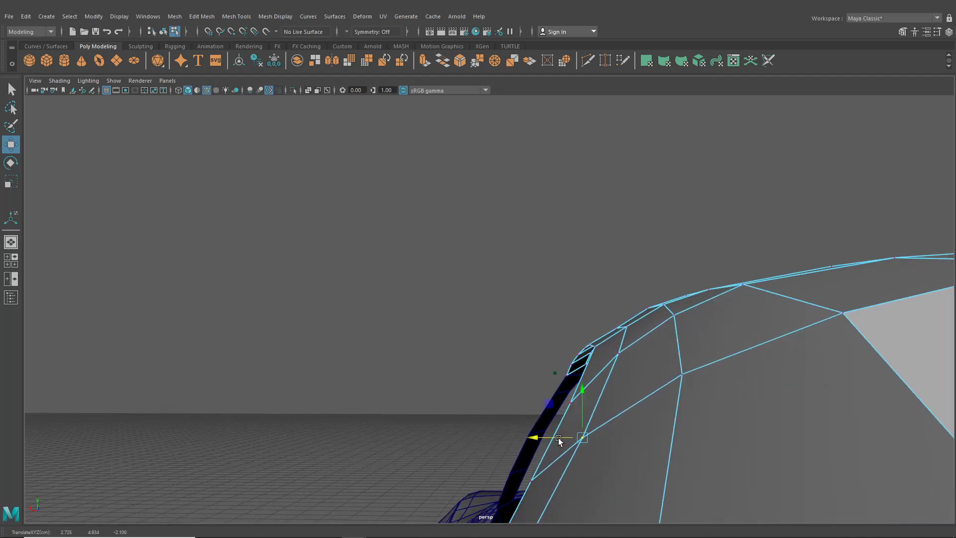
{"action": "left_click", "coordinate": [583, 420]}
{"action": "left_click_drag", "start_coordinate": [678, 369], "coordinate": [670, 388], "text": "alt"}
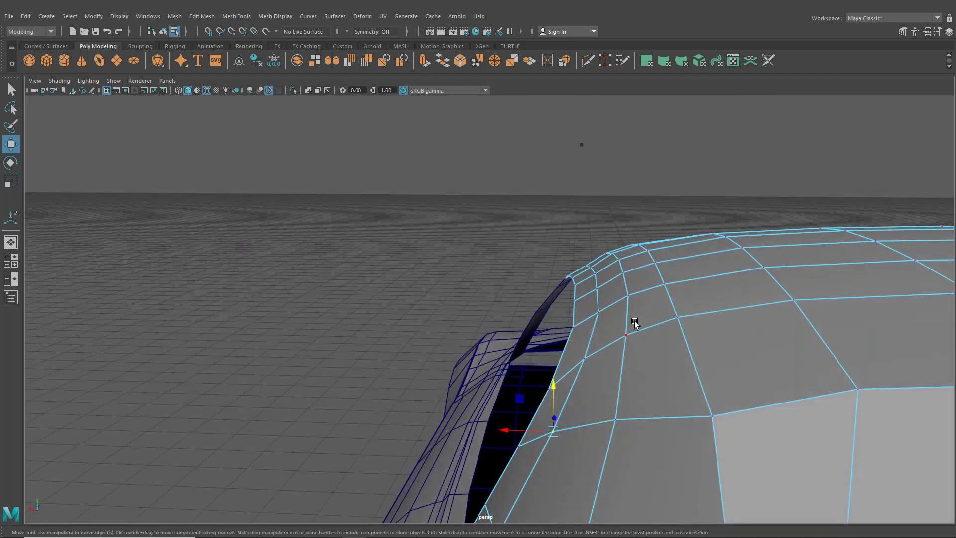
Step: Select the six vertices along the roof loop just above the side window and adjust them vertically and sideways to smooth the curve
{"action": "left_click", "coordinate": [598, 308]}
{"action": "left_click_drag", "start_coordinate": [359, 342], "coordinate": [516, 339], "text": "alt"}
{"action": "middle_click_drag", "start_coordinate": [516, 339], "coordinate": [628, 344], "text": "alt"}
{"action": "left_click_drag", "start_coordinate": [460, 350], "coordinate": [561, 314], "text": "alt"}
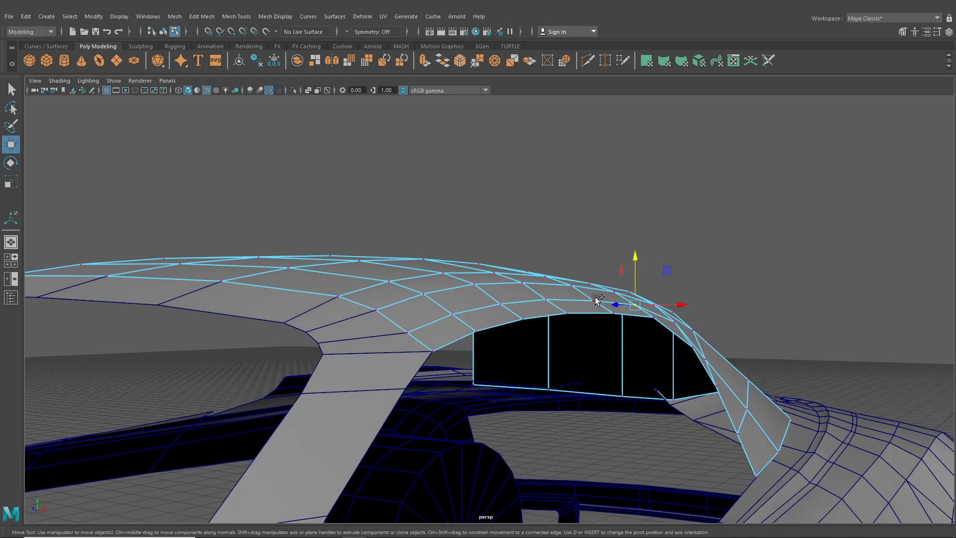
{"action": "left_click", "coordinate": [593, 300], "text": "shift"}
{"action": "left_click", "coordinate": [546, 299], "text": "shift"}
{"action": "left_click", "coordinate": [500, 304], "text": "shift"}
{"action": "left_click", "coordinate": [452, 313], "text": "shift"}
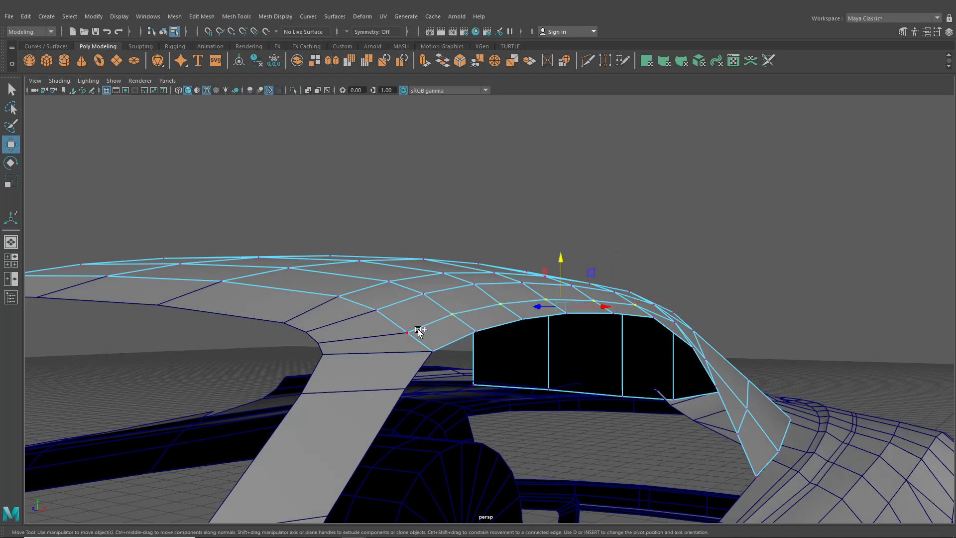
{"action": "left_click", "coordinate": [419, 331], "text": "shift"}
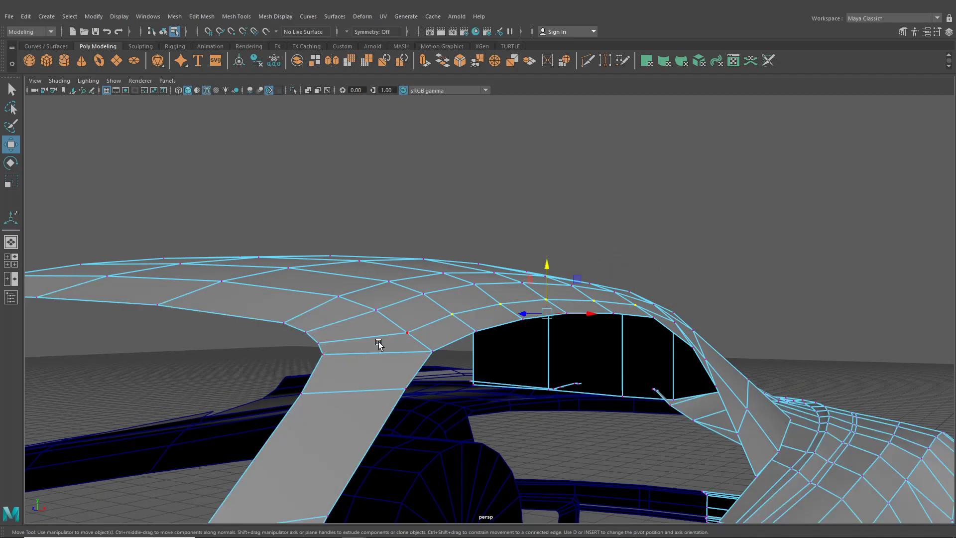
{"action": "left_click_drag", "start_coordinate": [468, 338], "coordinate": [536, 319], "text": "alt"}
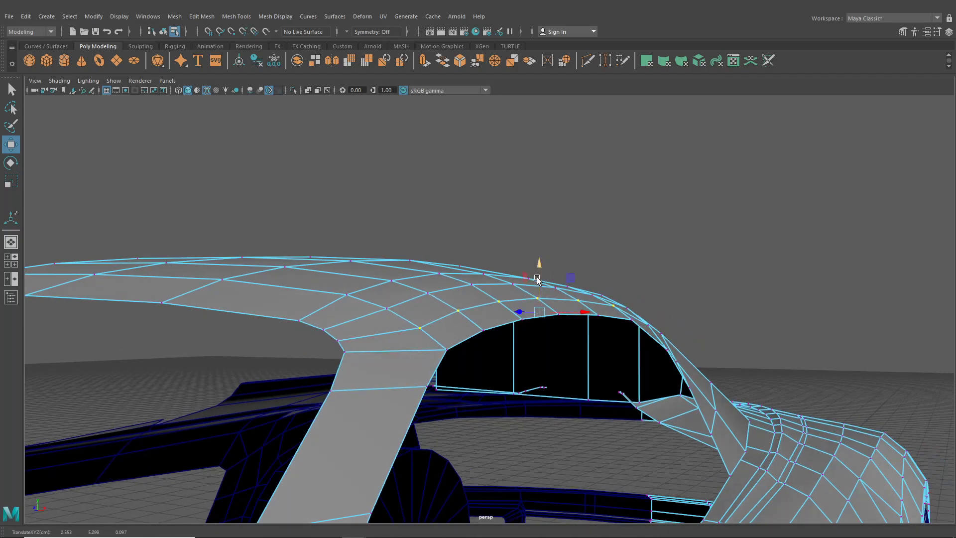
{"action": "left_click_drag", "start_coordinate": [537, 280], "coordinate": [514, 281], "text": "alt"}
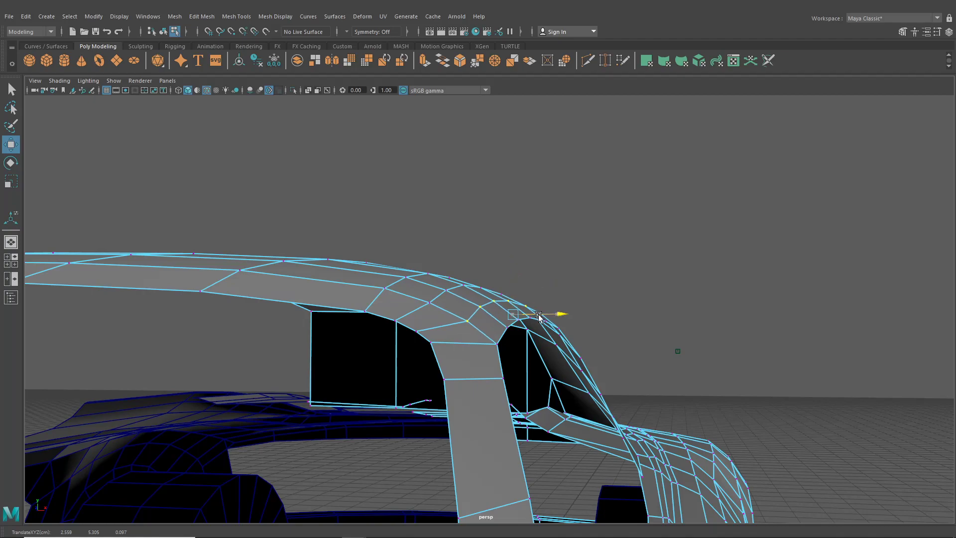
{"action": "left_click_drag", "start_coordinate": [537, 316], "coordinate": [442, 366], "text": "alt"}
{"action": "mouse_move", "coordinate": [497, 326]}
{"action": "left_mouse_down"}
{"action": "mouse_move", "coordinate": [496, 294]}
{"action": "mouse_move", "coordinate": [490, 319]}
{"action": "left_mouse_up"}
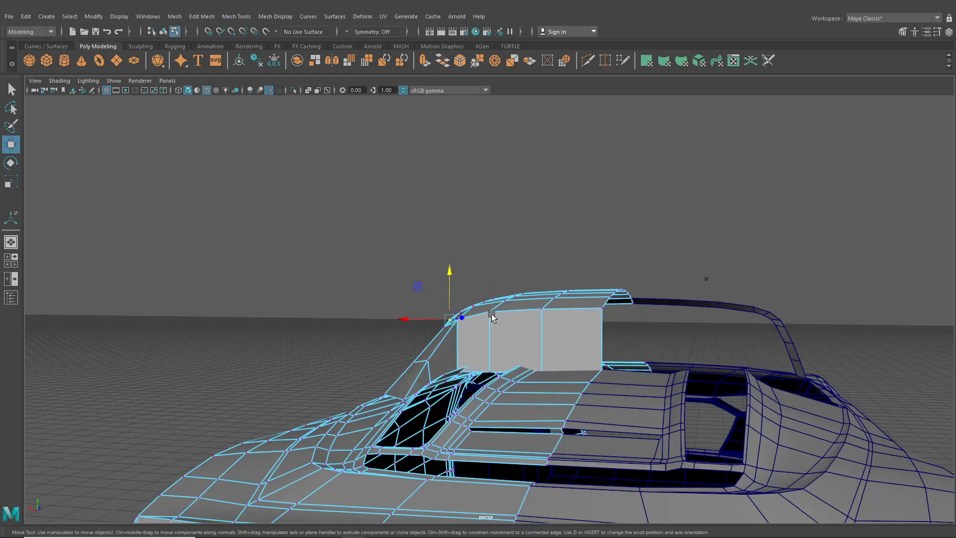
{"action": "right_click", "coordinate": [517, 313]}
{"action": "right_click_drag", "start_coordinate": [517, 312], "coordinate": [513, 290]}
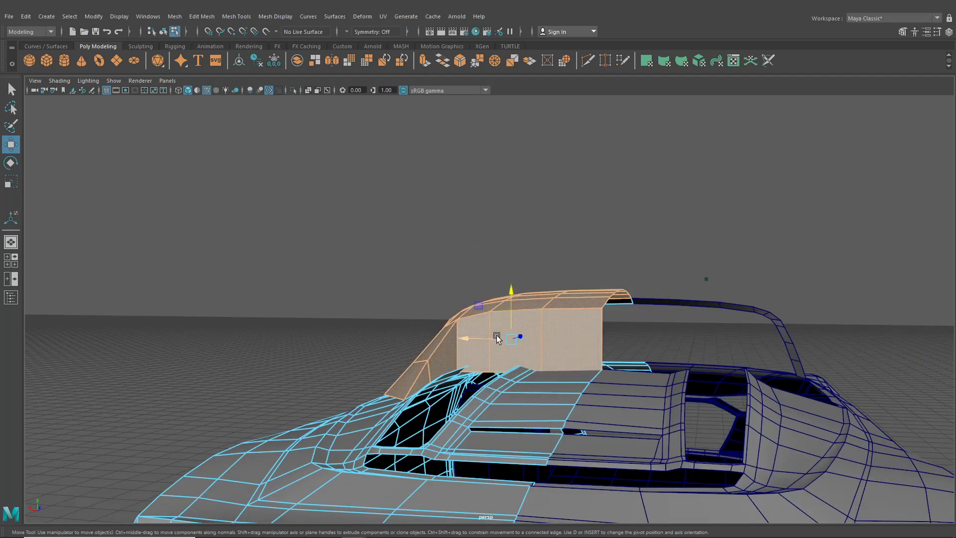
{"action": "left_click", "coordinate": [468, 329]}
{"action": "left_click", "coordinate": [516, 336], "text": "shift"}
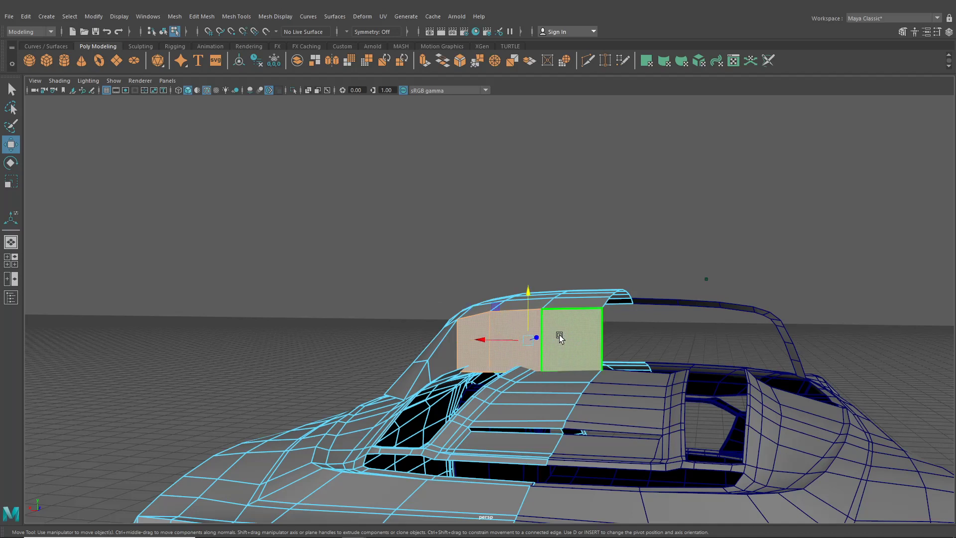
{"action": "left_click", "coordinate": [561, 338], "text": "shift"}
Step: Clear the mixed selection, pick only the roof mesh, and extrude its three rear window faces
{"action": "left_click", "coordinate": [165, 32]}
{"action": "left_click", "coordinate": [337, 210]}
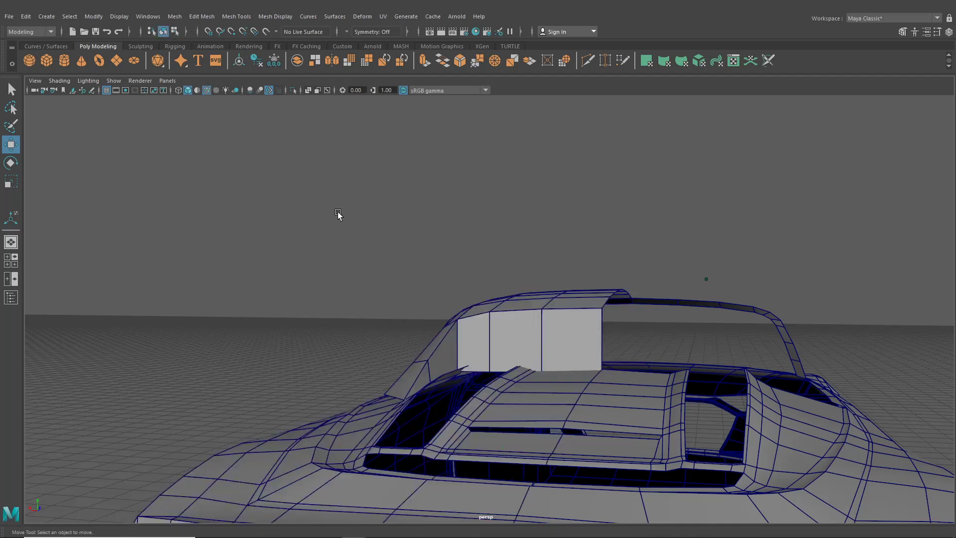
{"action": "left_click", "coordinate": [484, 330]}
{"action": "right_click_drag", "start_coordinate": [480, 322], "coordinate": [478, 291]}
{"action": "left_click", "coordinate": [478, 338]}
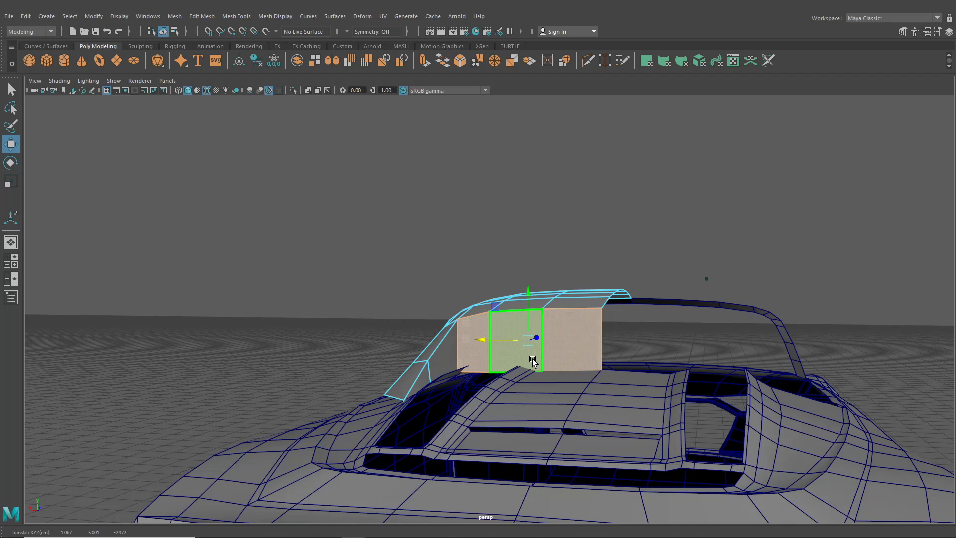
{"action": "key", "text": "ctrl+e"}
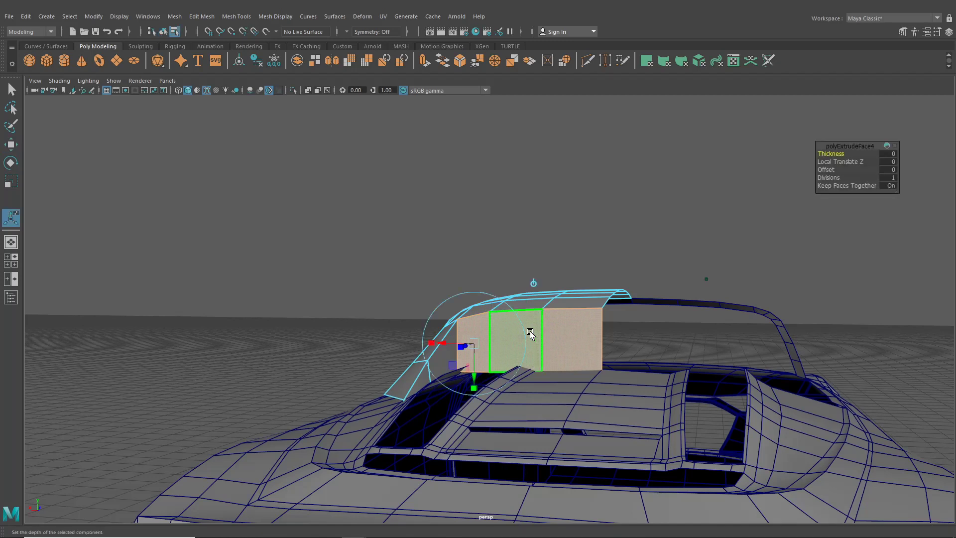
{"action": "scroll", "coordinate": [476, 346], "scroll_direction": "up", "scroll_amount": 3}
{"action": "mouse_move", "coordinate": [444, 385]}
{"action": "left_mouse_down"}
{"action": "mouse_move", "coordinate": [453, 385]}
{"action": "mouse_move", "coordinate": [435, 381]}
{"action": "left_mouse_up"}
Step: In the back1 view, scale the extruded faces inward horizontally and vertically toward the blueprint's inner rear window outline
{"action": "left_click", "coordinate": [11, 260]}
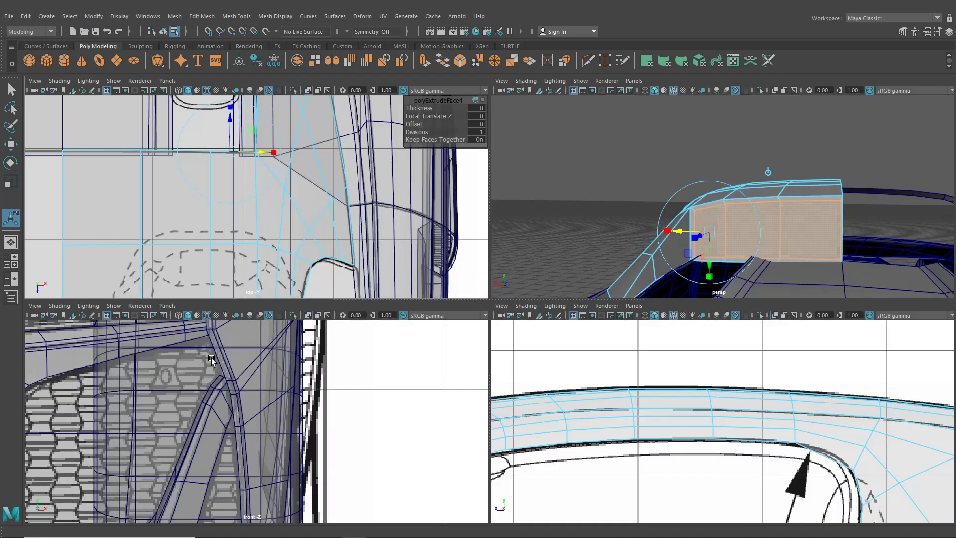
{"action": "left_click", "coordinate": [167, 306]}
{"action": "mouse_move", "coordinate": [195, 336]}
{"action": "left_click", "coordinate": [288, 338]}
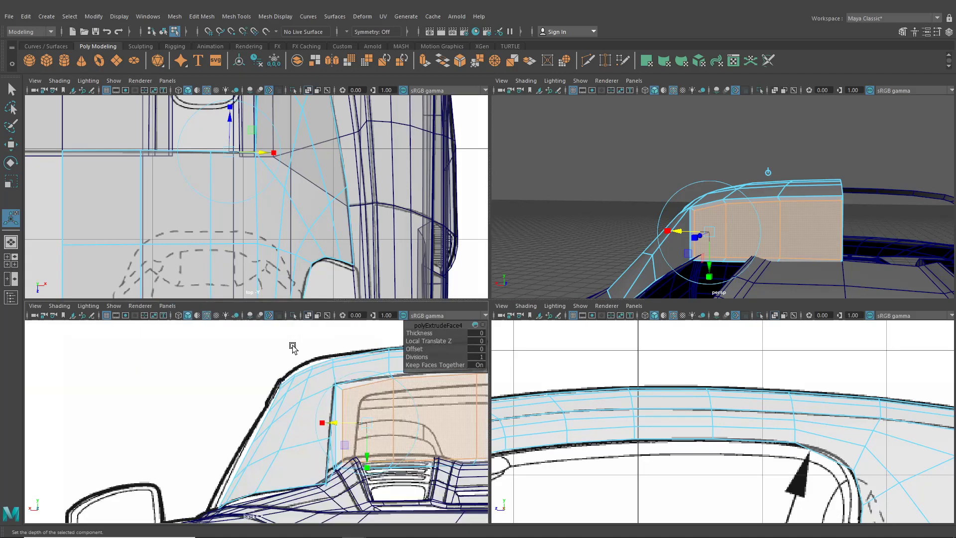
{"action": "middle_click_drag", "start_coordinate": [292, 346], "coordinate": [221, 368], "text": "alt"}
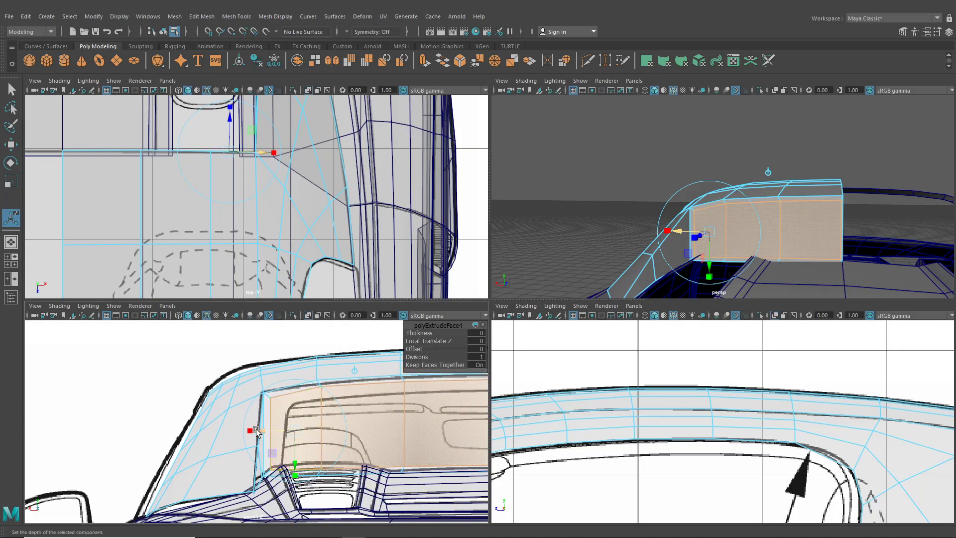
{"action": "left_click_drag", "start_coordinate": [250, 430], "coordinate": [265, 433]}
{"action": "middle_click_drag", "start_coordinate": [314, 424], "coordinate": [267, 439], "text": "alt"}
{"action": "left_click_drag", "start_coordinate": [248, 489], "coordinate": [248, 483]}
{"action": "key", "text": "t"}
{"action": "middle_click_drag", "start_coordinate": [278, 448], "coordinate": [282, 451], "text": "alt"}
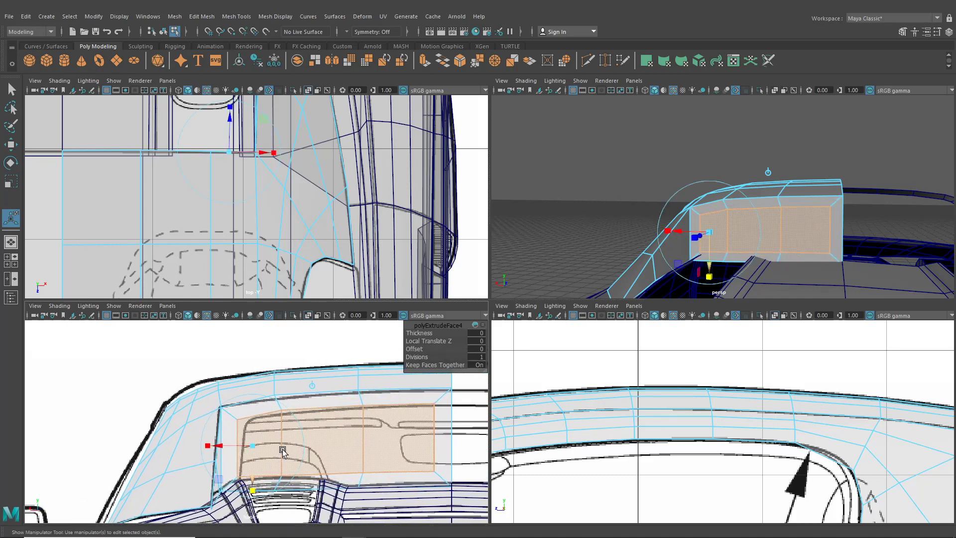
Step: Move the inset's upper outer corner vertex and the adjacent vertices along the window's top edge onto the blueprint lines
{"action": "right_click_drag", "start_coordinate": [317, 417], "coordinate": [275, 251]}
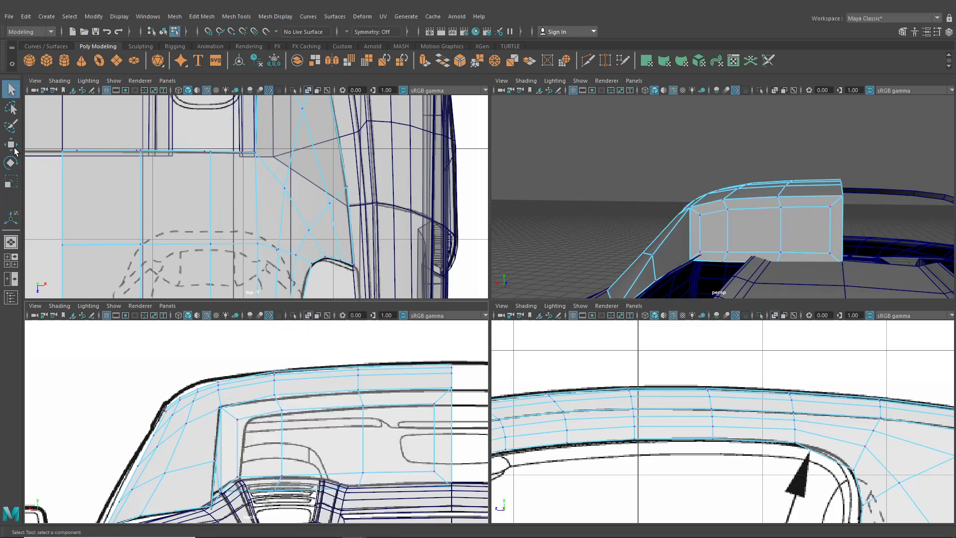
{"action": "left_click", "coordinate": [14, 149]}
{"action": "scroll", "coordinate": [233, 394], "scroll_direction": "up", "scroll_amount": 1}
{"action": "middle_click_drag", "start_coordinate": [232, 395], "coordinate": [270, 383], "text": "alt"}
{"action": "left_click", "coordinate": [272, 406]}
{"action": "left_click_drag", "start_coordinate": [237, 406], "coordinate": [249, 405]}
{"action": "left_click", "coordinate": [324, 396]}
{"action": "mouse_move", "coordinate": [325, 368]}
{"action": "left_mouse_down"}
{"action": "mouse_move", "coordinate": [311, 380]}
{"action": "mouse_move", "coordinate": [315, 361]}
{"action": "left_mouse_up"}
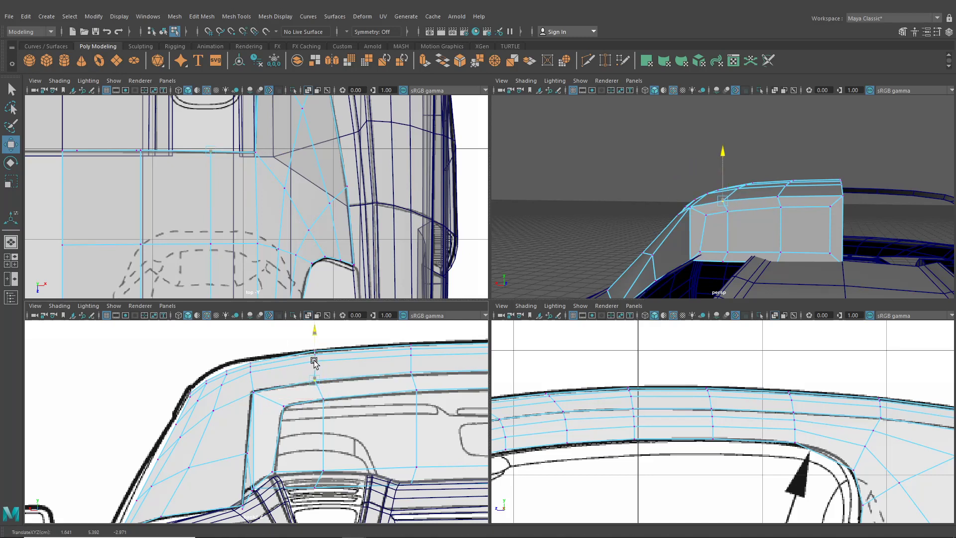
Step: Adjust the height of the vertex at the roof's outer corner and the inset's top vertex nearer the car's centre
{"action": "middle_click_drag", "start_coordinate": [337, 380], "coordinate": [272, 377], "text": "alt"}
{"action": "mouse_move", "coordinate": [157, 383]}
{"action": "left_mouse_down"}
{"action": "mouse_move", "coordinate": [104, 382]}
{"action": "mouse_move", "coordinate": [132, 386]}
{"action": "mouse_move", "coordinate": [159, 365]}
{"action": "left_mouse_up"}
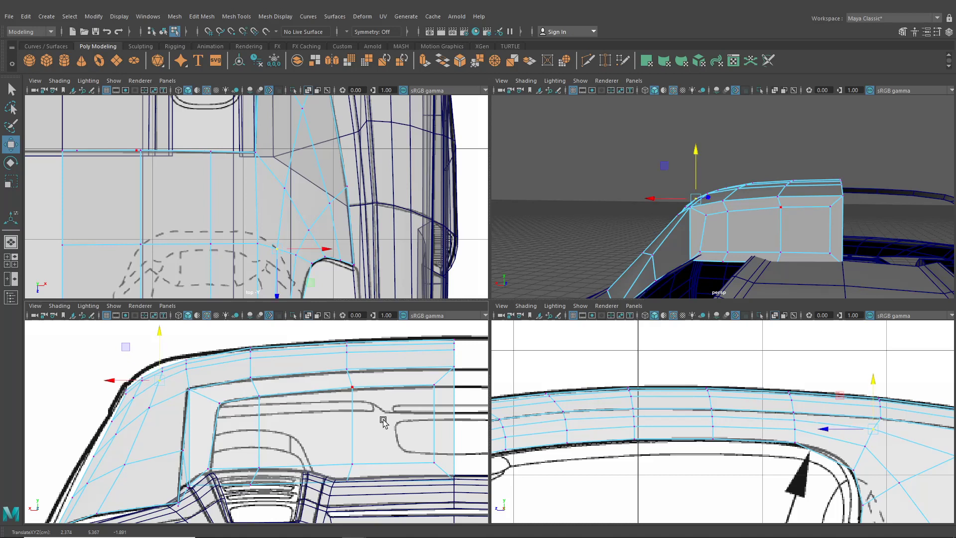
{"action": "left_click", "coordinate": [351, 386]}
{"action": "left_click_drag", "start_coordinate": [352, 363], "coordinate": [352, 365]}
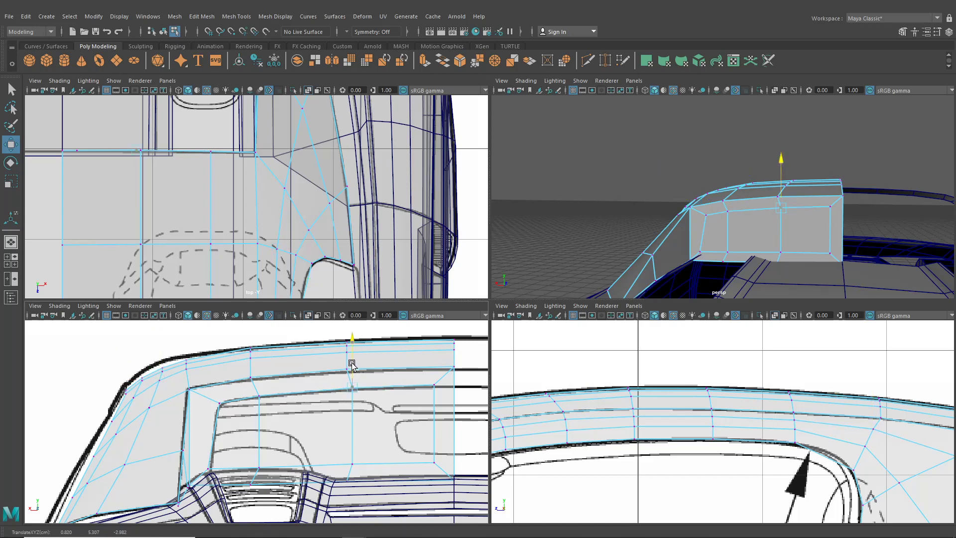
Step: Delete the border faces along the rear window inset's lower edge and at the car's centreline
{"action": "left_click", "coordinate": [434, 385]}
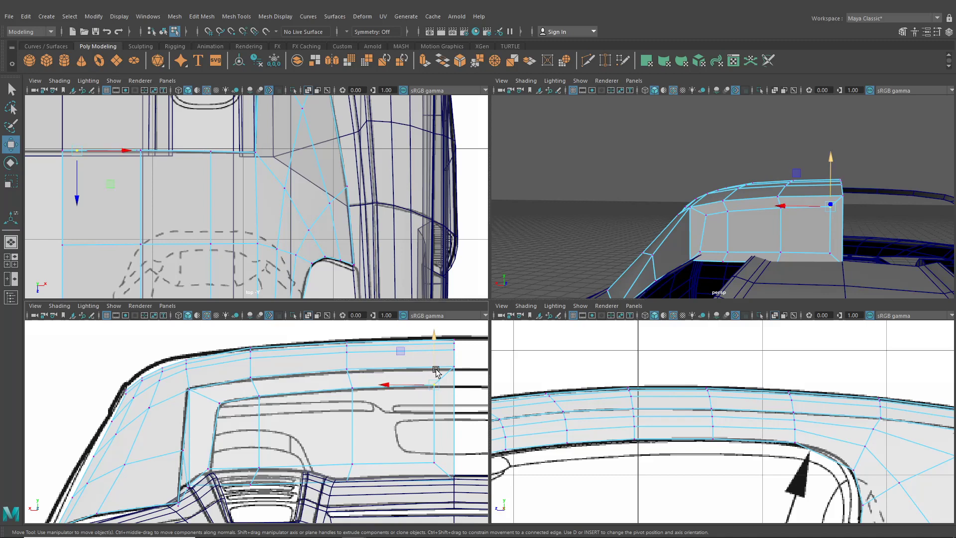
{"action": "right_click_drag", "start_coordinate": [446, 253], "coordinate": [443, 288]}
{"action": "left_click", "coordinate": [734, 257]}
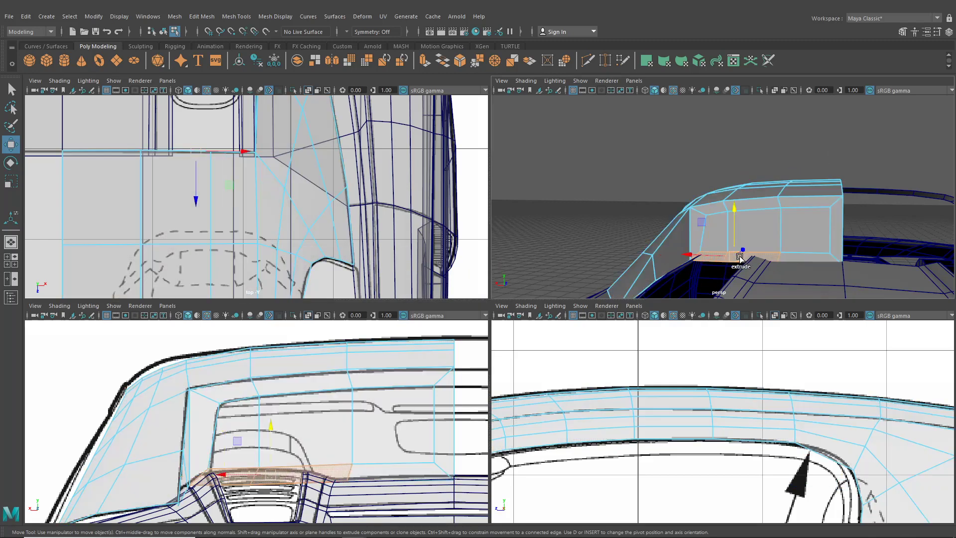
{"action": "left_click", "coordinate": [787, 258], "text": "shift"}
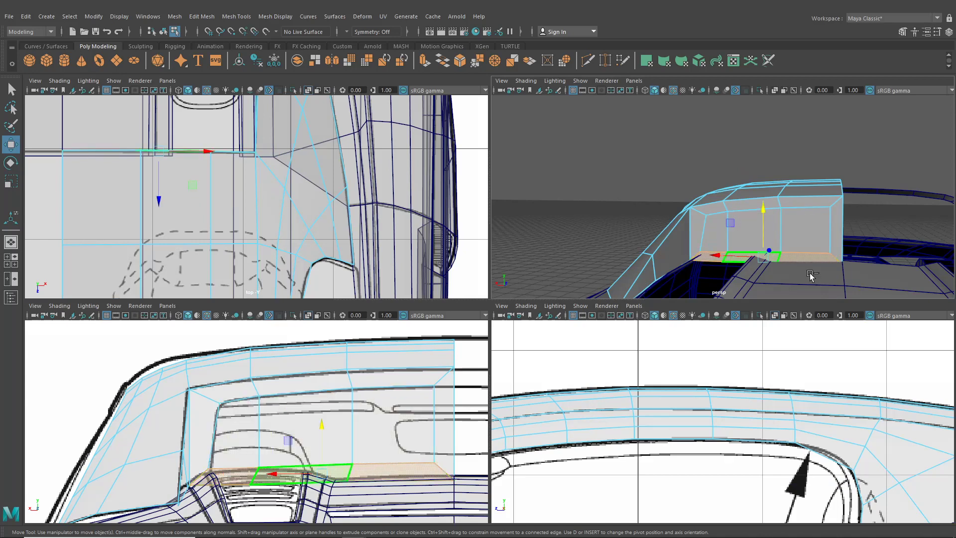
{"action": "left_click", "coordinate": [843, 243], "text": "shift"}
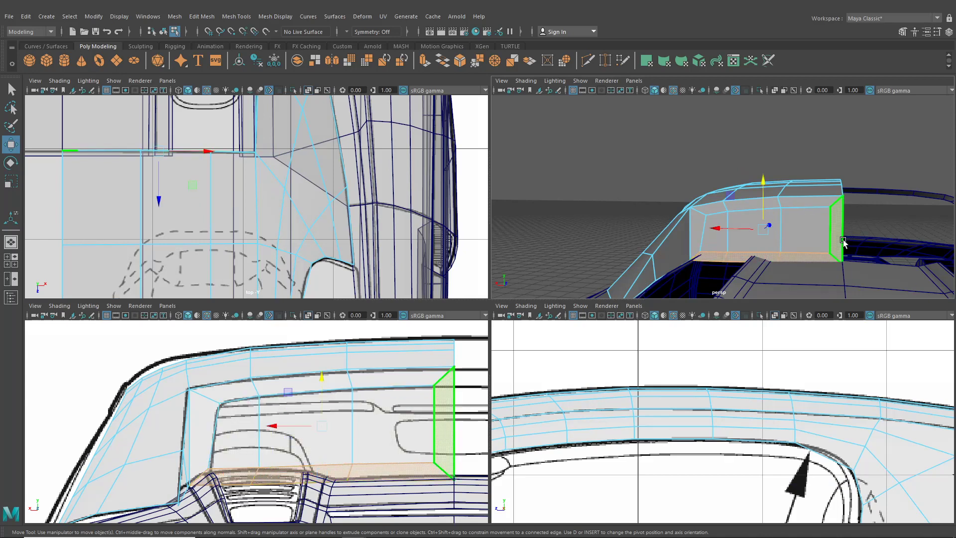
{"action": "key", "text": "Delete"}
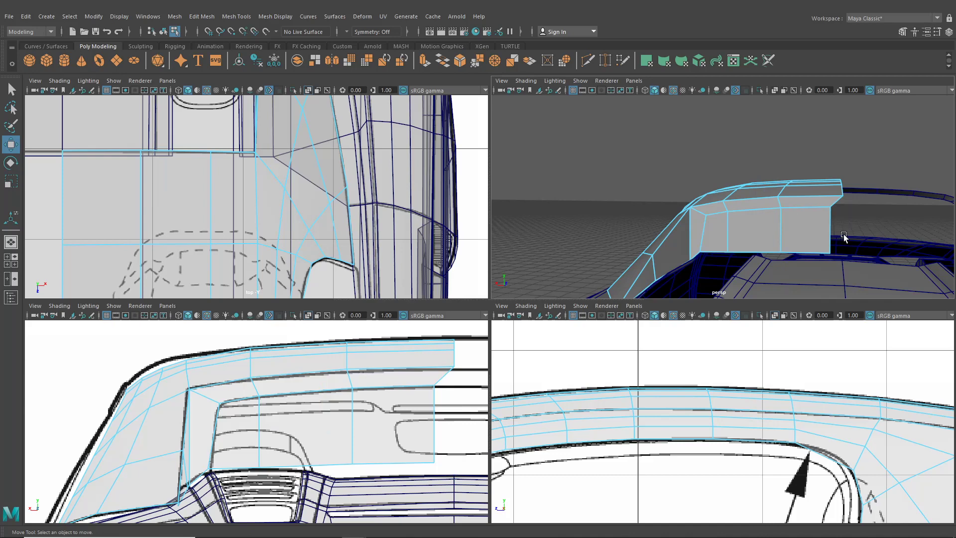
Step: Select the four vertices along the rear window panel's lower edge and move them down to the rear deck line
{"action": "left_click_drag", "start_coordinate": [844, 240], "coordinate": [831, 258], "text": "alt"}
{"action": "middle_click_drag", "start_coordinate": [785, 252], "coordinate": [665, 175], "text": "alt"}
{"action": "right_click_drag", "start_coordinate": [665, 175], "coordinate": [622, 176]}
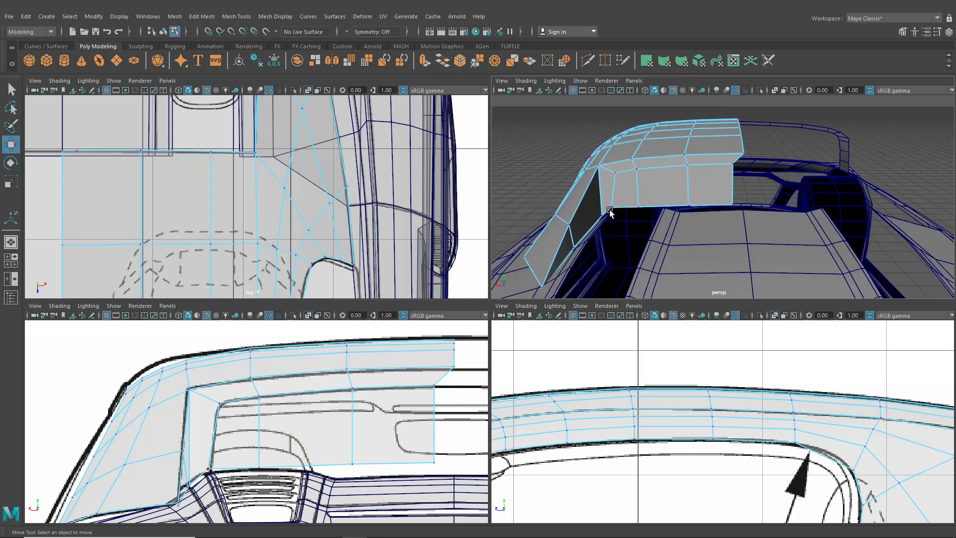
{"action": "left_click", "coordinate": [609, 206]}
{"action": "left_click", "coordinate": [639, 205], "text": "shift"}
{"action": "left_click", "coordinate": [688, 205], "text": "shift"}
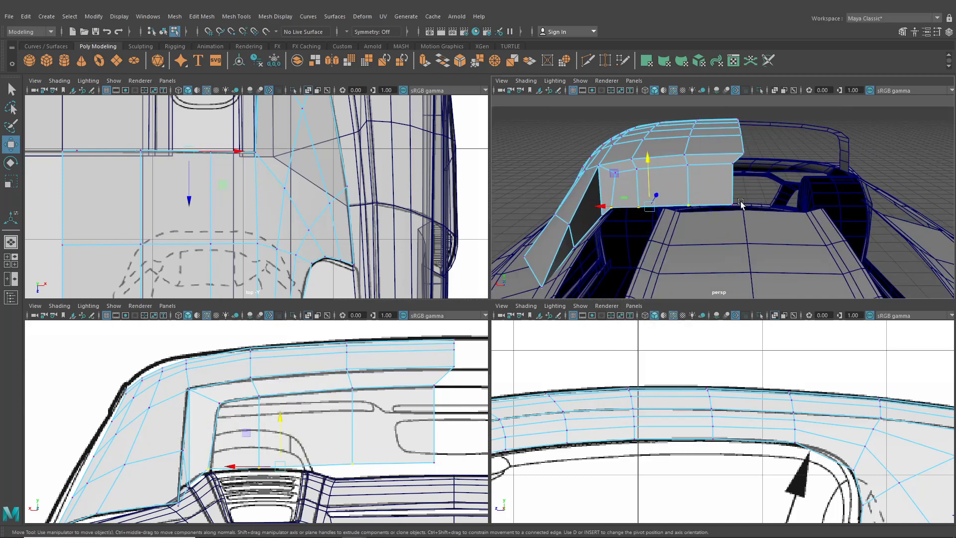
{"action": "left_click", "coordinate": [732, 204], "text": "shift"}
{"action": "left_click_drag", "start_coordinate": [746, 224], "coordinate": [682, 245], "text": "alt"}
{"action": "middle_click_drag", "start_coordinate": [683, 245], "coordinate": [832, 252], "text": "alt"}
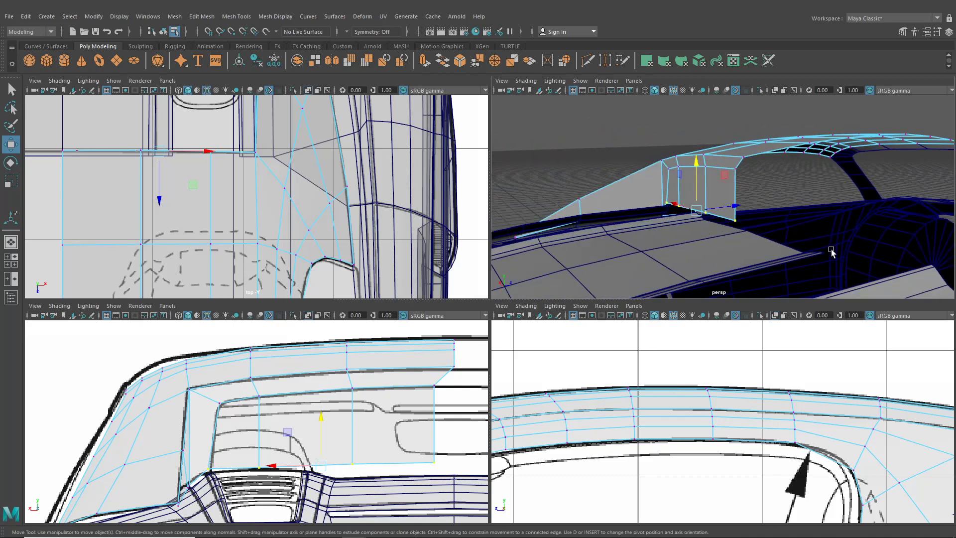
{"action": "scroll", "coordinate": [832, 252], "scroll_direction": "up", "scroll_amount": 4}
{"action": "left_click_drag", "start_coordinate": [669, 182], "coordinate": [673, 199]}
{"action": "left_click_drag", "start_coordinate": [673, 199], "coordinate": [740, 237], "text": "alt"}
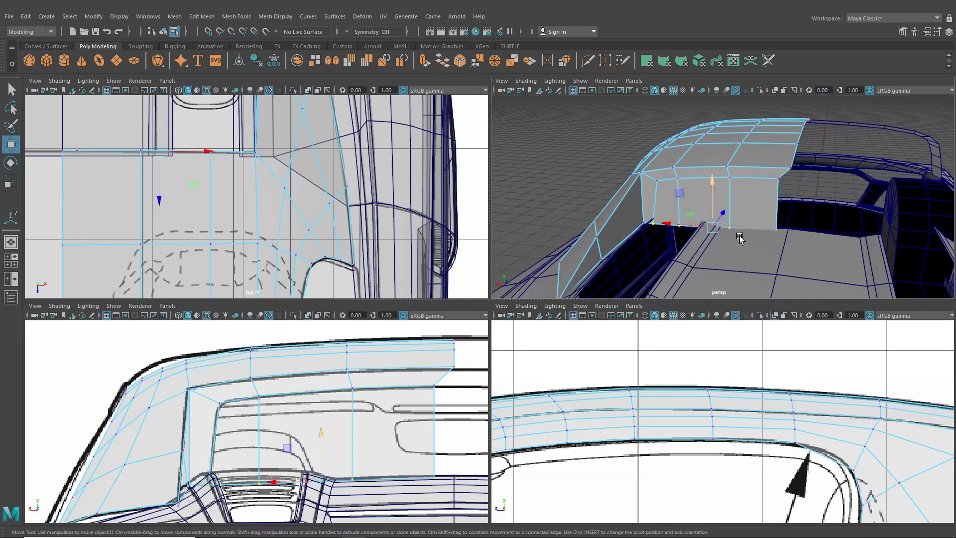
Step: Grid-snap the rear window panel's upper and lower inner vertices horizontally onto the car's centreline, and return to object selection
{"action": "left_click", "coordinate": [775, 181]}
{"action": "key", "text": "x"}
{"action": "mouse_move", "coordinate": [766, 180]}
{"action": "left_mouse_down"}
{"action": "mouse_move", "coordinate": [751, 181]}
{"action": "mouse_move", "coordinate": [776, 183]}
{"action": "left_mouse_up"}
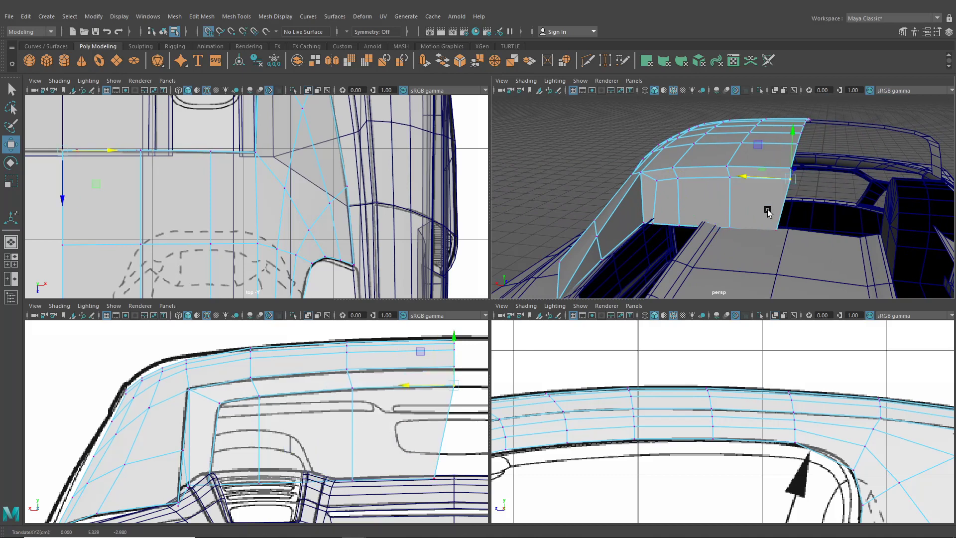
{"action": "left_click", "coordinate": [775, 232]}
{"action": "key", "text": "x"}
{"action": "left_click_drag", "start_coordinate": [763, 238], "coordinate": [739, 232]}
{"action": "left_click_drag", "start_coordinate": [553, 143], "coordinate": [645, 182], "text": "alt"}
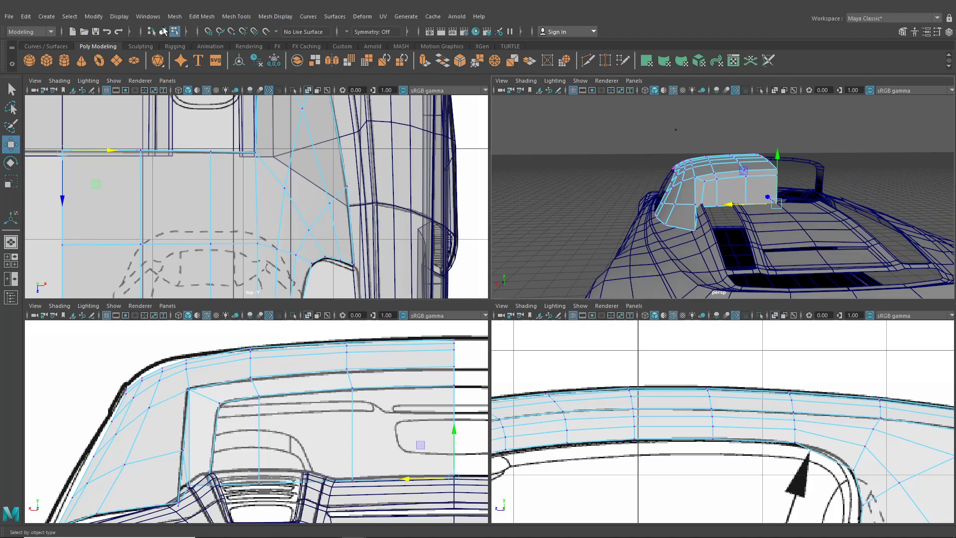
{"action": "left_click", "coordinate": [163, 31]}
{"action": "left_click", "coordinate": [544, 181]}
Step: Extrude the rear window faces inward with a Local Translate Z of -0.025
{"action": "key", "text": "space"}
{"action": "left_click_drag", "start_coordinate": [604, 247], "coordinate": [530, 271], "text": "alt"}
{"action": "right_click_drag", "start_coordinate": [447, 270], "coordinate": [446, 281]}
{"action": "left_click", "coordinate": [395, 297]}
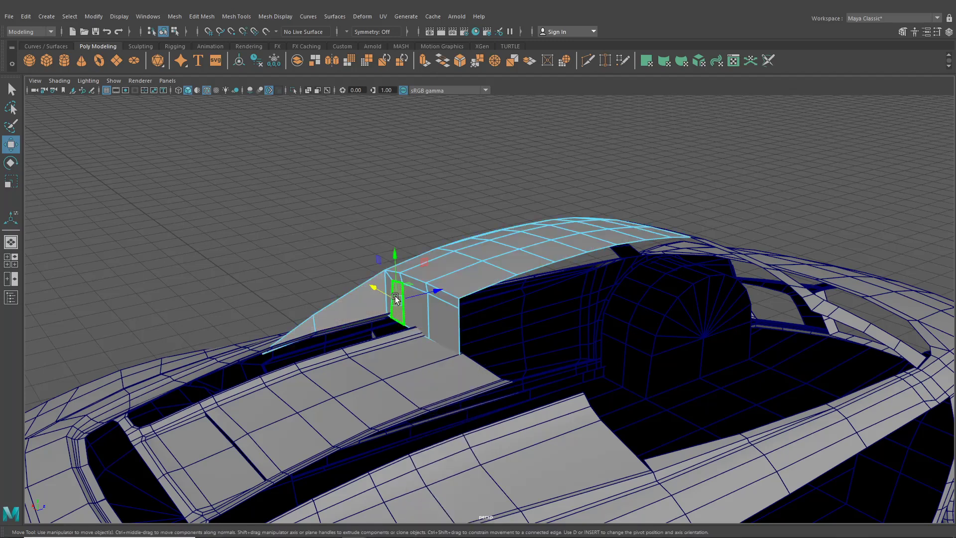
{"action": "key", "text": "ctrl+e"}
{"action": "scroll", "coordinate": [426, 316], "scroll_direction": "up", "scroll_amount": 5}
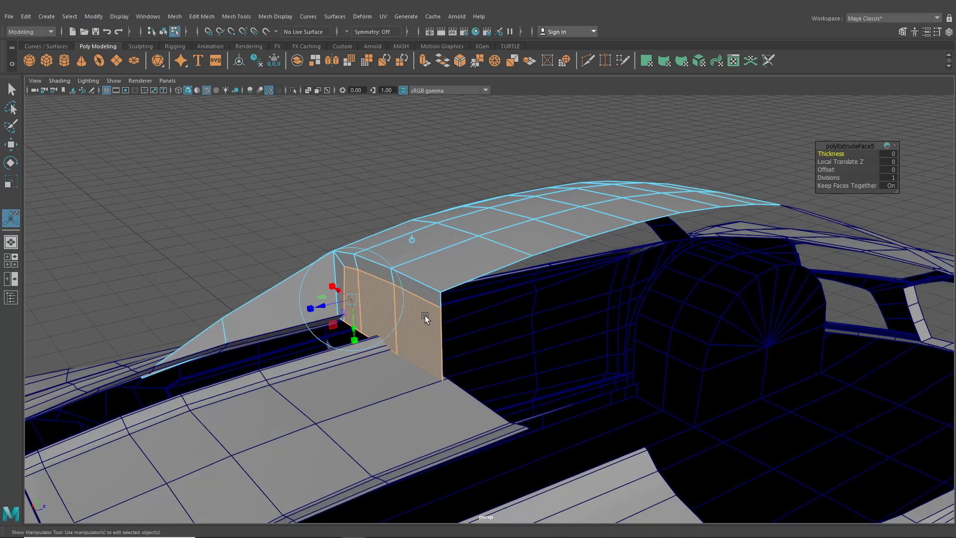
{"action": "left_click_drag", "start_coordinate": [303, 305], "coordinate": [301, 285]}
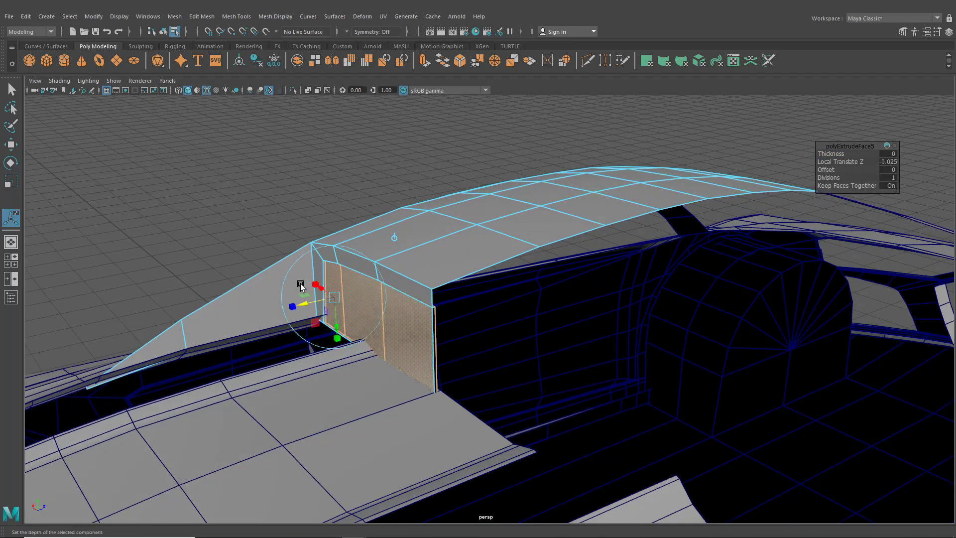
Step: Remove the thin extrusion faces along the rear window panel's lower edge, and return to object selection
{"action": "key", "text": "F10"}
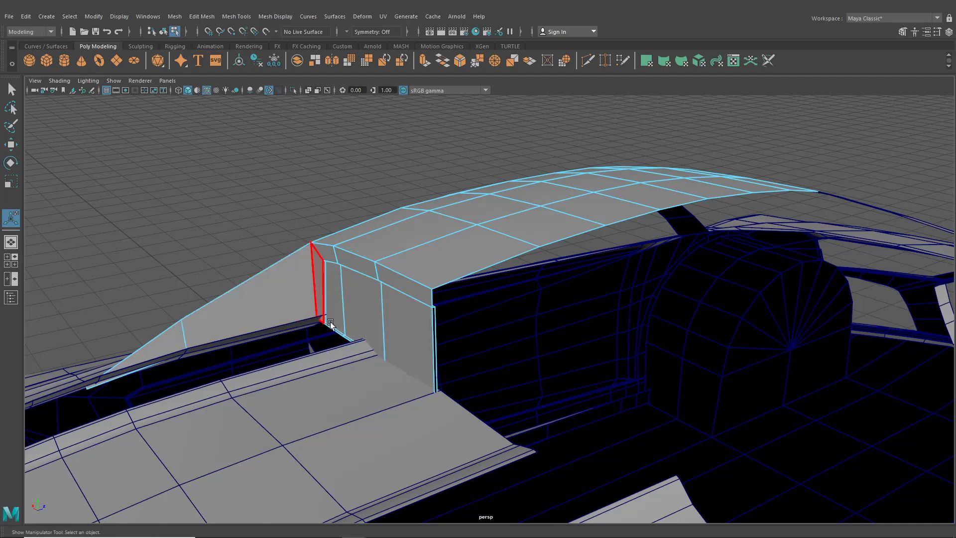
{"action": "left_click", "coordinate": [344, 344], "text": "shift"}
{"action": "left_click_drag", "start_coordinate": [345, 344], "coordinate": [471, 422], "text": "alt"}
{"action": "middle_click_drag", "start_coordinate": [472, 422], "coordinate": [355, 350], "text": "alt"}
{"action": "right_click_drag", "start_coordinate": [355, 350], "coordinate": [421, 369], "text": "alt"}
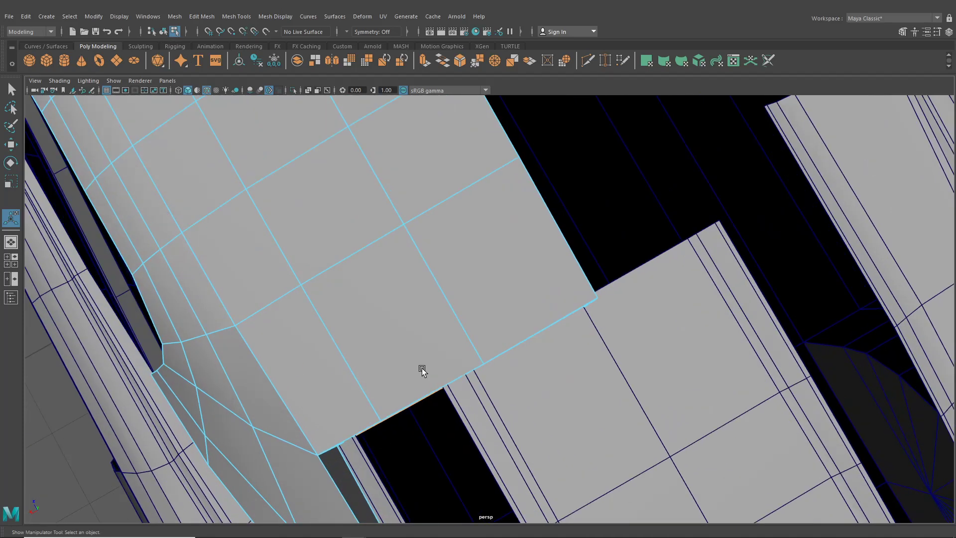
{"action": "left_click_drag", "start_coordinate": [420, 370], "coordinate": [497, 366], "text": "alt"}
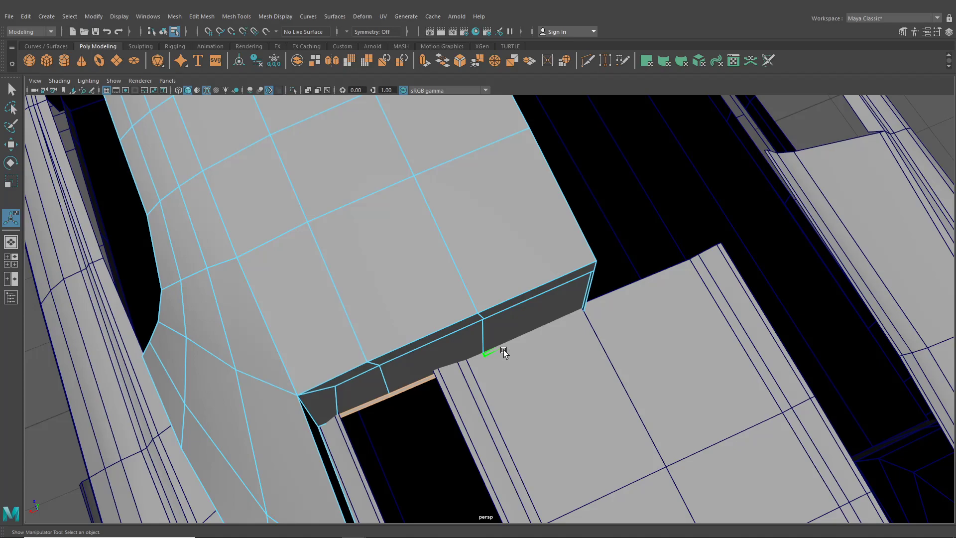
{"action": "left_click", "coordinate": [503, 349]}
{"action": "scroll", "coordinate": [427, 204], "scroll_direction": "down", "scroll_amount": 1}
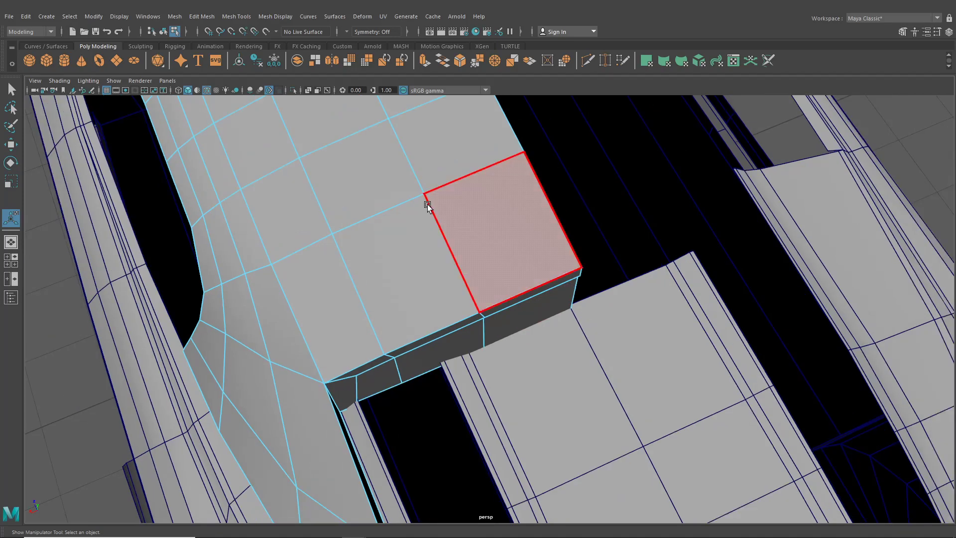
{"action": "left_click", "coordinate": [163, 31]}
Step: Assign the dark lambert2 material to the roof mesh in Hypershade, and close the editor
{"action": "scroll", "coordinate": [244, 201], "scroll_direction": "down", "scroll_amount": 5}
{"action": "scroll", "coordinate": [198, 246], "scroll_direction": "down", "scroll_amount": 5}
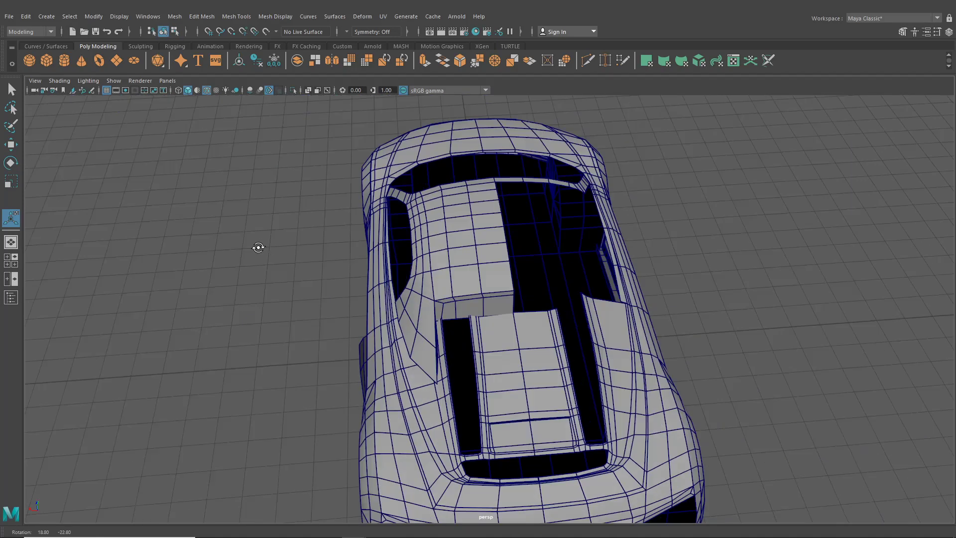
{"action": "left_click_drag", "start_coordinate": [259, 247], "coordinate": [513, 159], "text": "alt"}
{"action": "left_click", "coordinate": [476, 31]}
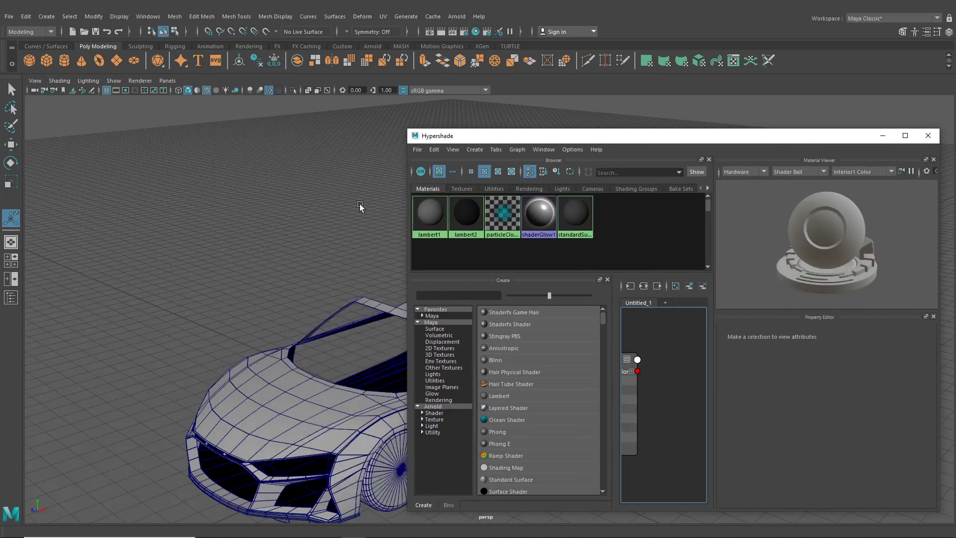
{"action": "left_click_drag", "start_coordinate": [302, 241], "coordinate": [187, 204], "text": "alt"}
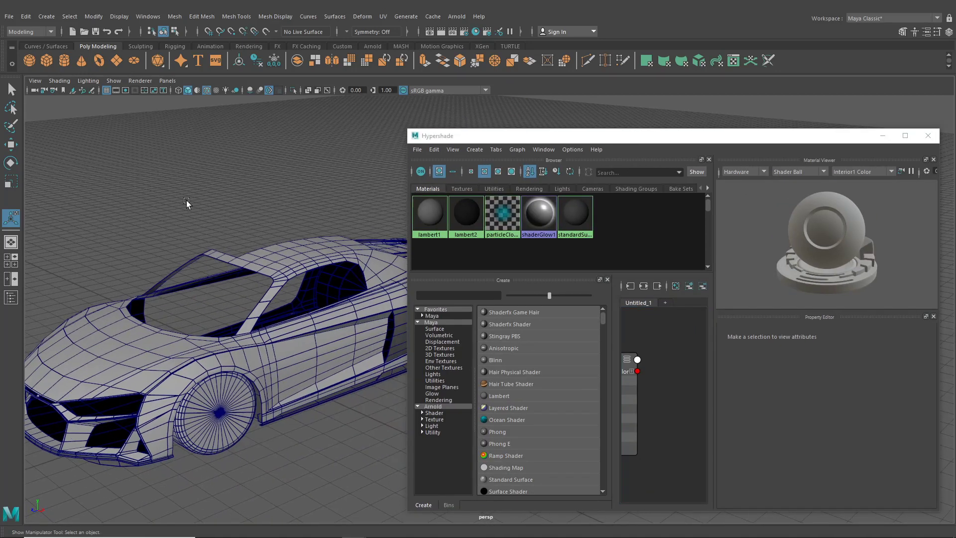
{"action": "left_click", "coordinate": [284, 246]}
{"action": "right_click", "coordinate": [466, 213]}
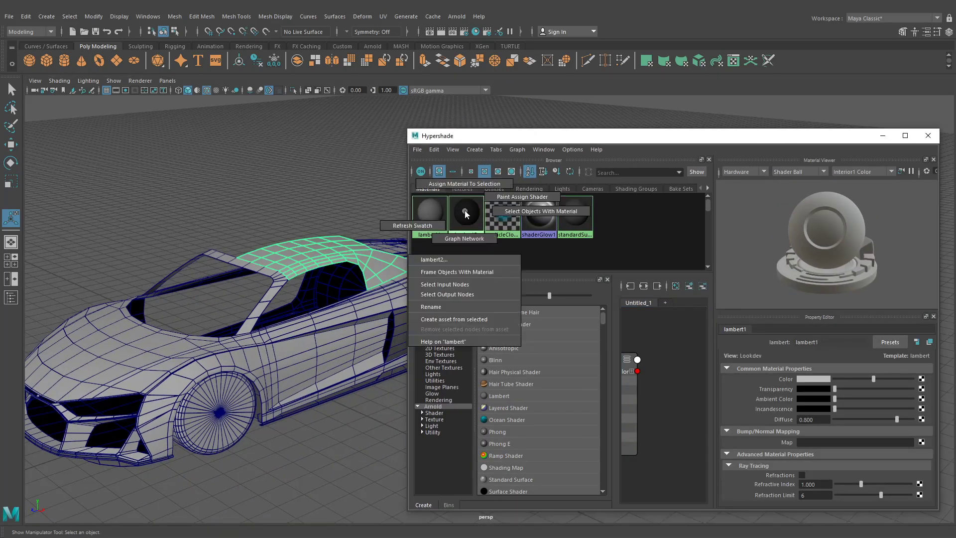
{"action": "right_click_drag", "start_coordinate": [465, 210], "coordinate": [457, 185]}
{"action": "left_click", "coordinate": [359, 181]}
{"action": "left_click_drag", "start_coordinate": [841, 137], "coordinate": [781, 138]}
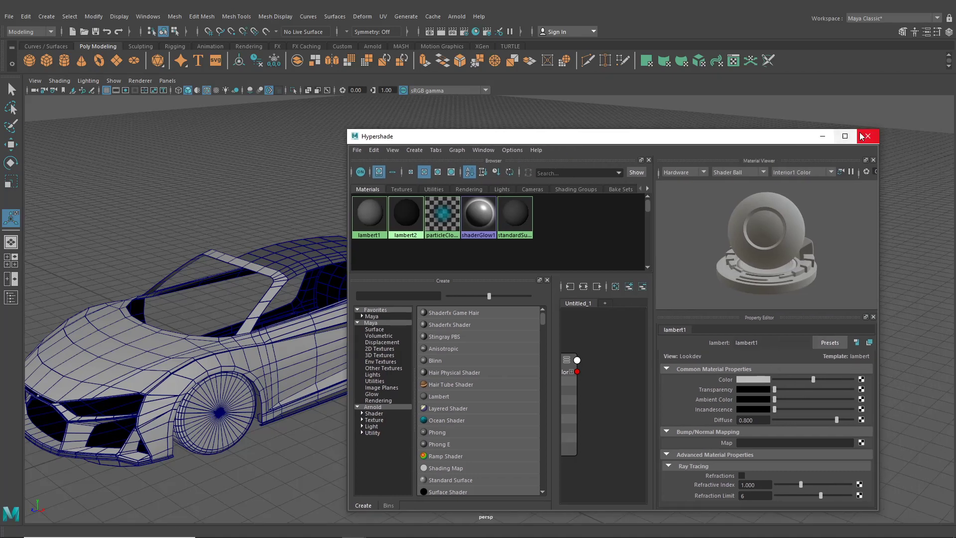
{"action": "left_click", "coordinate": [862, 136]}
Step: Delete the outdated mirrored half of the car that lacks the roof
{"action": "left_click_drag", "start_coordinate": [393, 261], "coordinate": [377, 308], "text": "alt"}
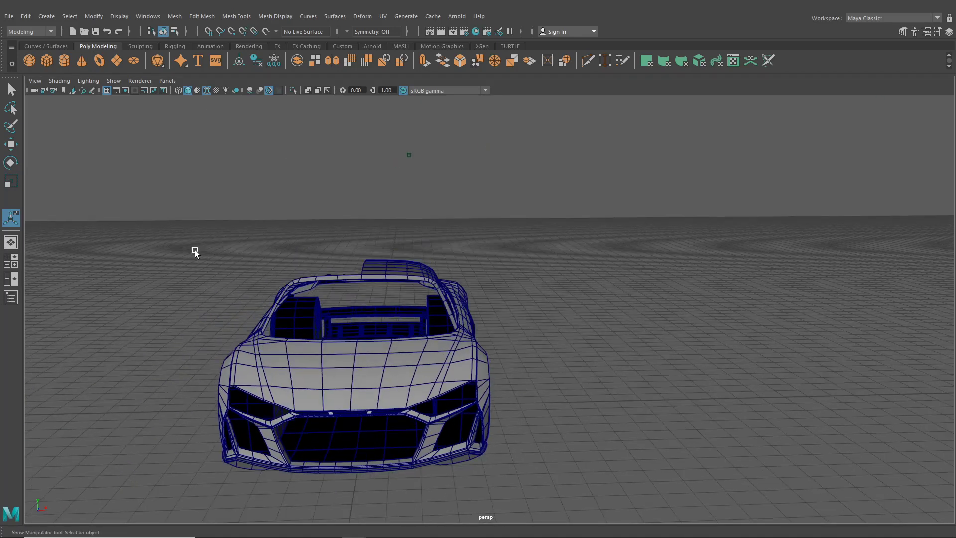
{"action": "left_click_drag", "start_coordinate": [194, 253], "coordinate": [347, 498], "text": "alt"}
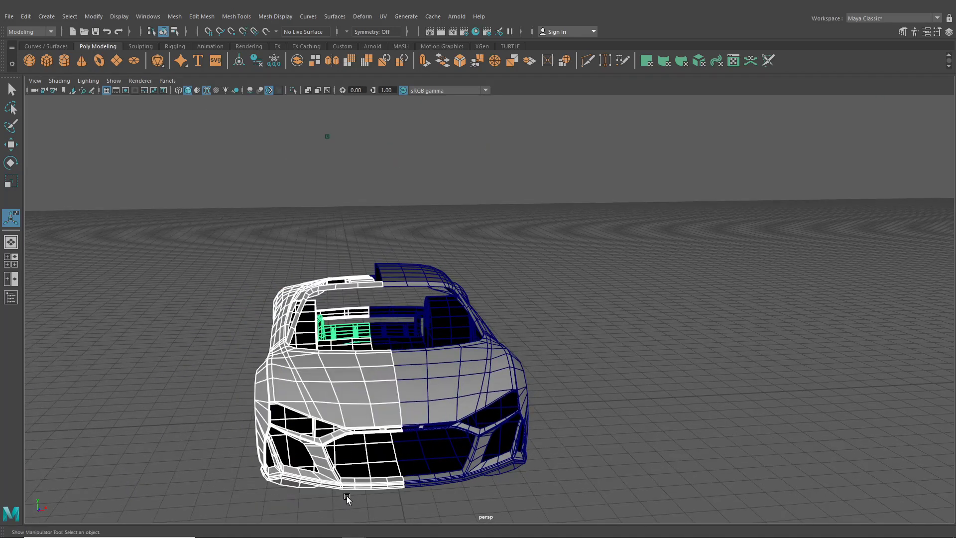
{"action": "key", "text": "Delete"}
Step: Group all parts of the remaining car half and mirror a duplicate of the group with Scale X set to -1
{"action": "left_click_drag", "start_coordinate": [332, 252], "coordinate": [520, 502]}
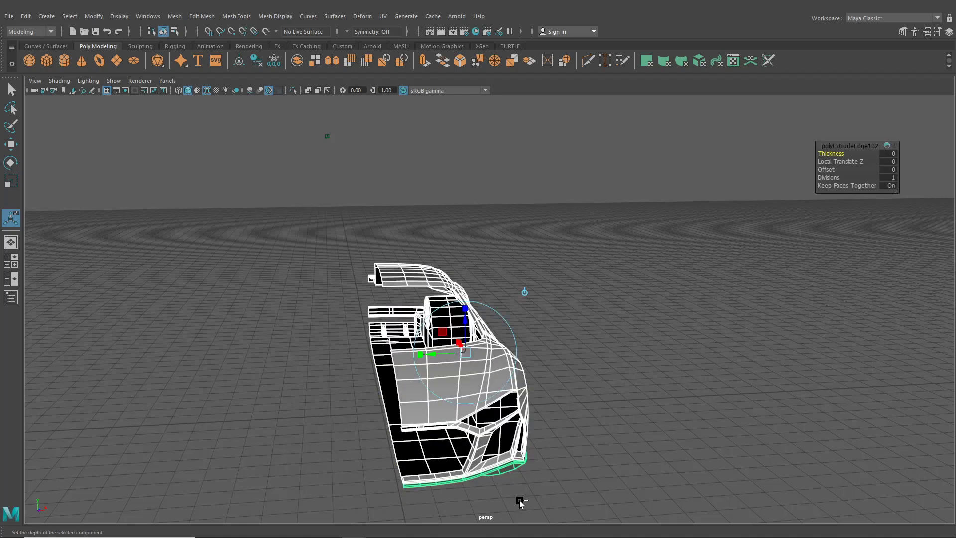
{"action": "key", "text": "ctrl+g"}
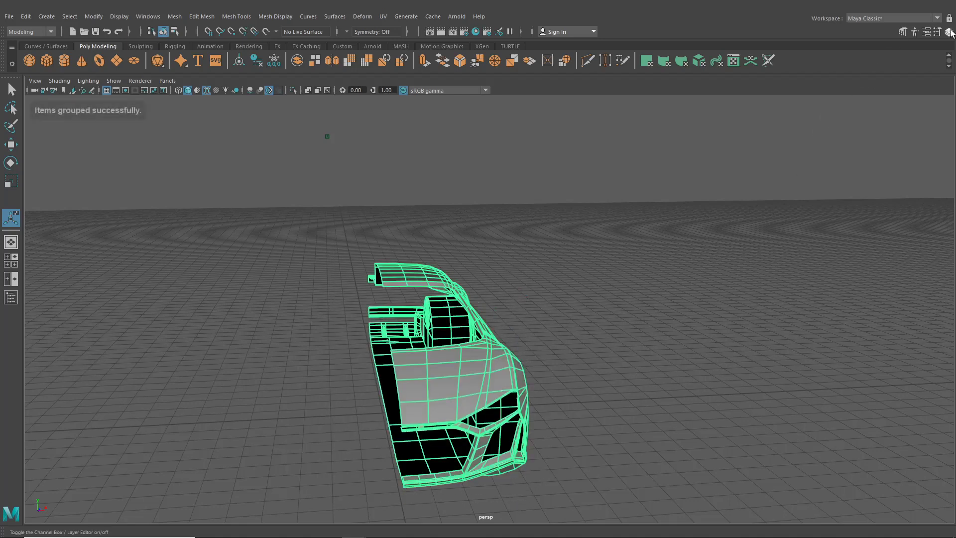
{"action": "left_click", "coordinate": [949, 33]}
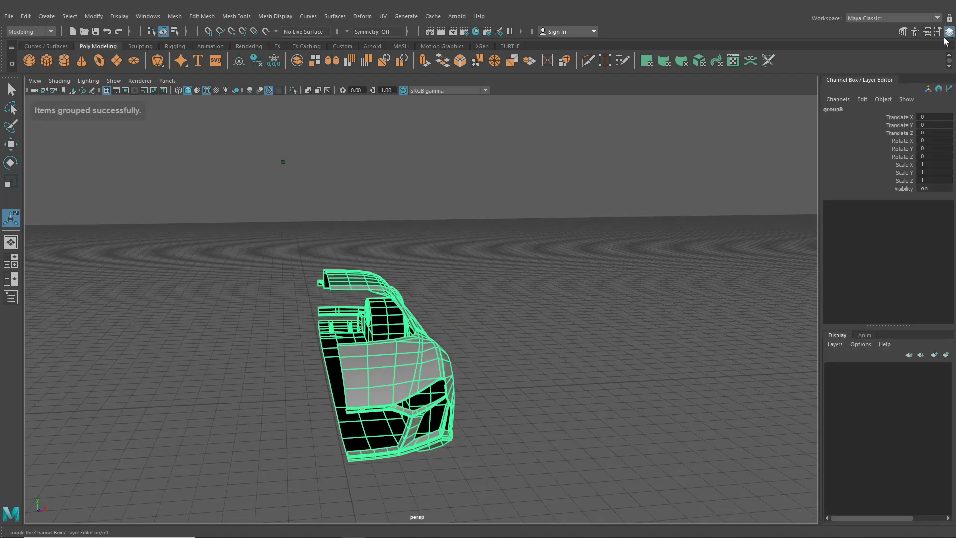
{"action": "left_click", "coordinate": [927, 165]}
{"action": "type", "text": "-1"}
{"action": "key", "text": "Return"}
{"action": "left_click", "coordinate": [458, 287]}
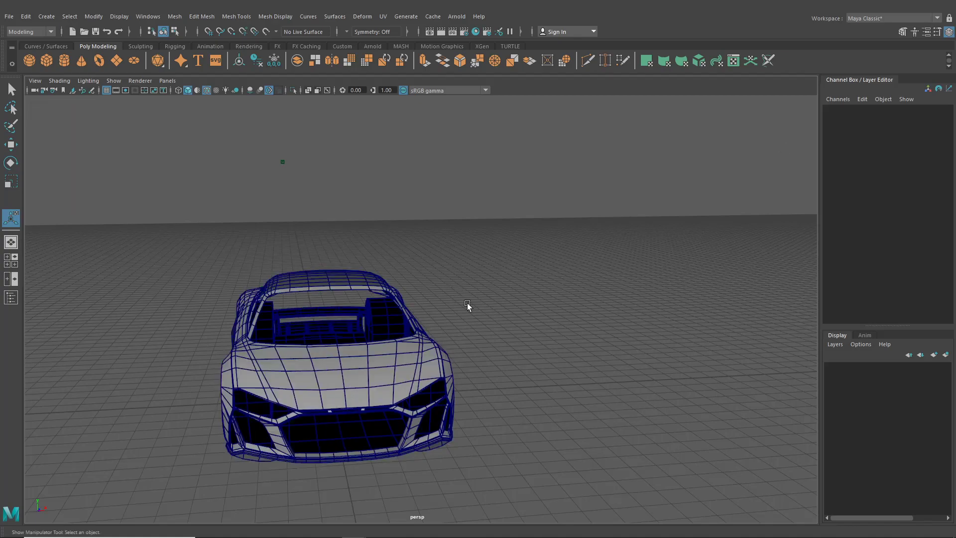
{"action": "mouse_move", "coordinate": [467, 303]}
{"action": "left_mouse_down", "text": "alt"}
{"action": "mouse_move", "coordinate": [417, 336]}
{"action": "mouse_move", "coordinate": [453, 314]}
{"action": "left_mouse_up", "text": "alt"}
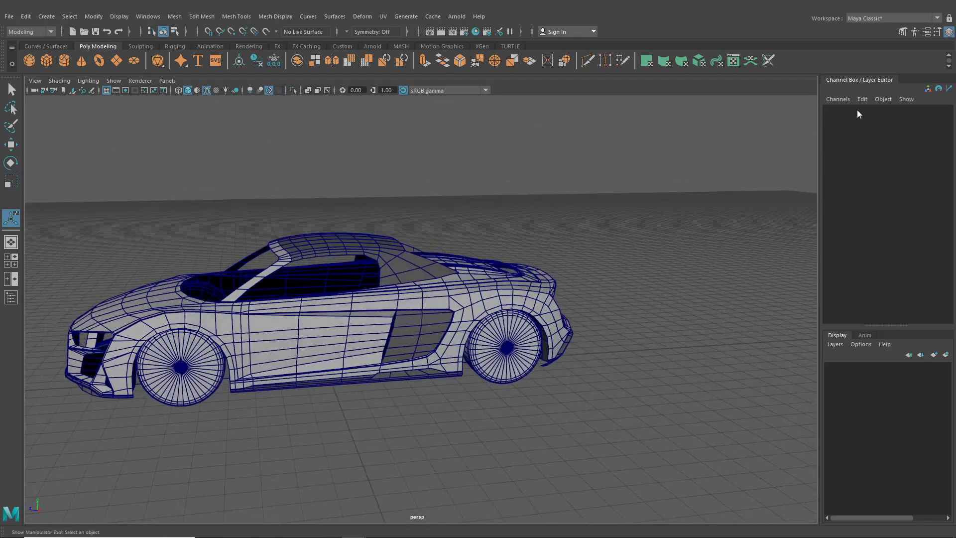
{"action": "left_click", "coordinate": [950, 33]}
Step: Examine the mirrored car from several angles, focusing on the roof, the windscreen pillar and the side window opening
{"action": "left_click_drag", "start_coordinate": [531, 262], "coordinate": [409, 327], "text": "alt"}
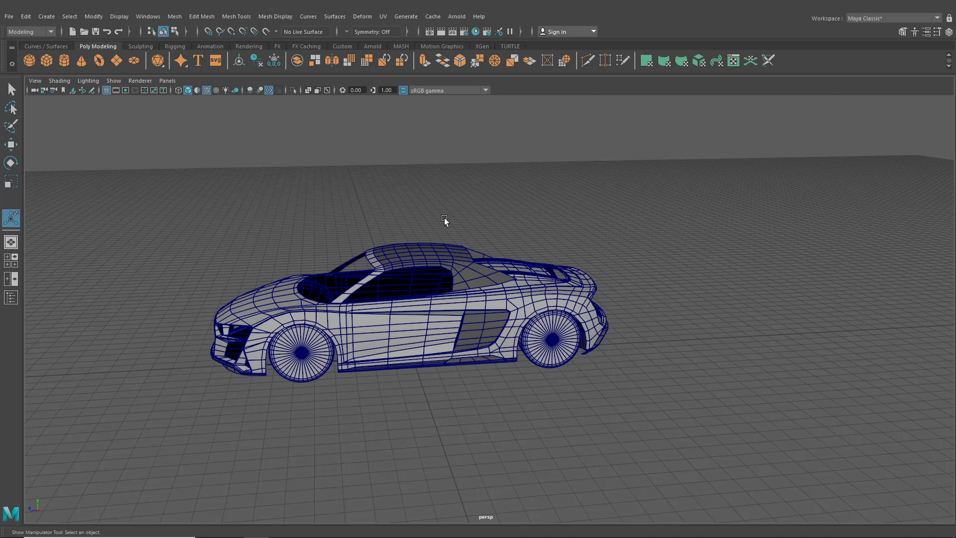
{"action": "left_click_drag", "start_coordinate": [419, 256], "coordinate": [502, 273], "text": "alt"}
{"action": "scroll", "coordinate": [498, 275], "scroll_direction": "up", "scroll_amount": 3}
{"action": "left_click_drag", "start_coordinate": [463, 323], "coordinate": [401, 335], "text": "alt"}
{"action": "middle_click_drag", "start_coordinate": [402, 335], "coordinate": [426, 337], "text": "alt"}
{"action": "left_click_drag", "start_coordinate": [426, 337], "coordinate": [559, 328], "text": "alt"}
{"action": "left_click_drag", "start_coordinate": [464, 336], "coordinate": [464, 335], "text": "alt"}
{"action": "middle_click_drag", "start_coordinate": [464, 336], "coordinate": [518, 372], "text": "alt"}
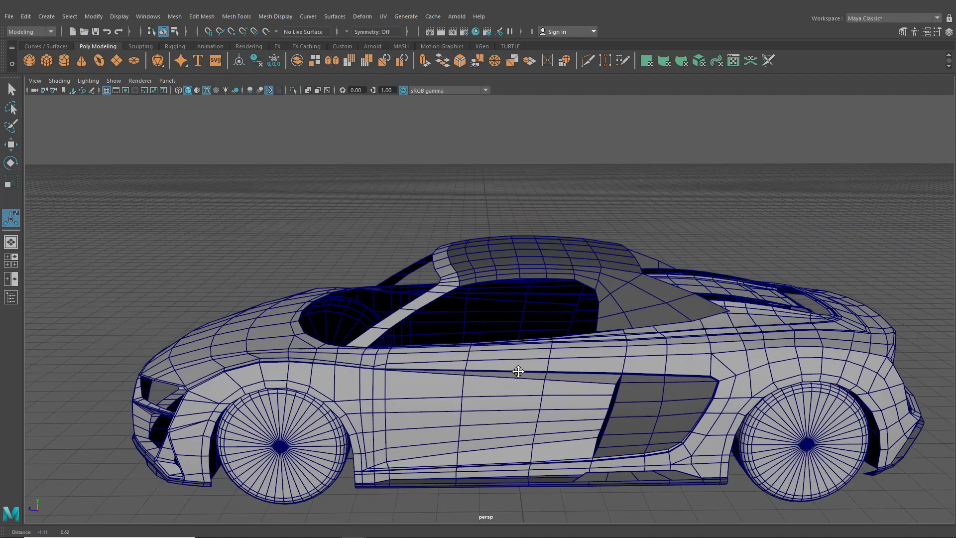
{"action": "scroll", "coordinate": [518, 373], "scroll_direction": "up", "scroll_amount": 4}
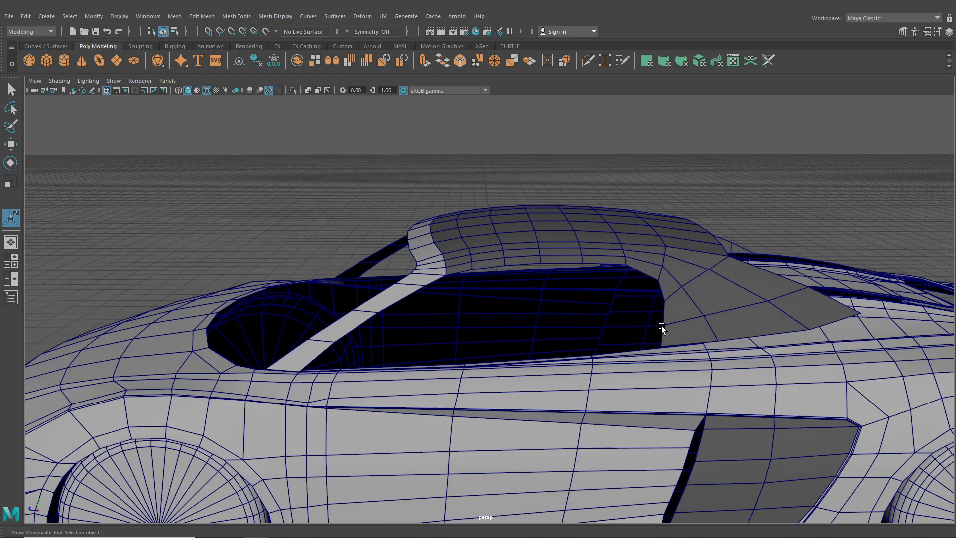
{"action": "left_click_drag", "start_coordinate": [658, 349], "coordinate": [634, 364], "text": "alt"}
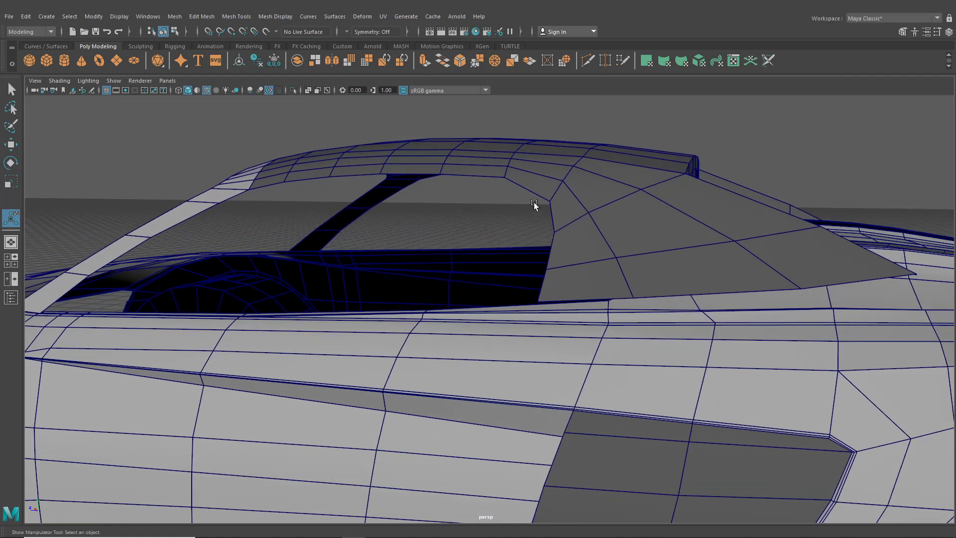
{"action": "left_click_drag", "start_coordinate": [275, 185], "coordinate": [685, 303], "text": "alt"}
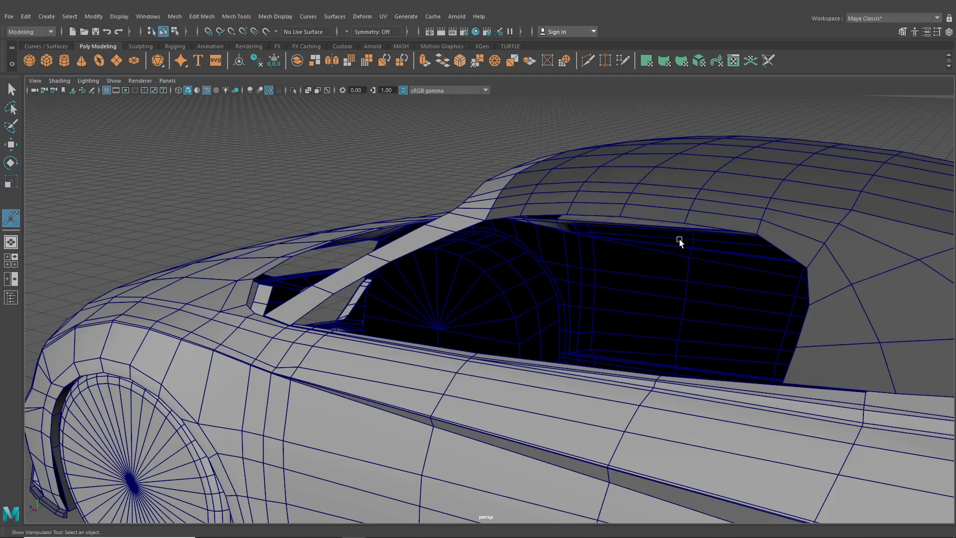
Step: Extrude the roof's border edges around the side window opening and scale them slightly inward to form a thin rim
{"action": "left_click", "coordinate": [652, 199]}
{"action": "right_click_drag", "start_coordinate": [650, 199], "coordinate": [650, 179]}
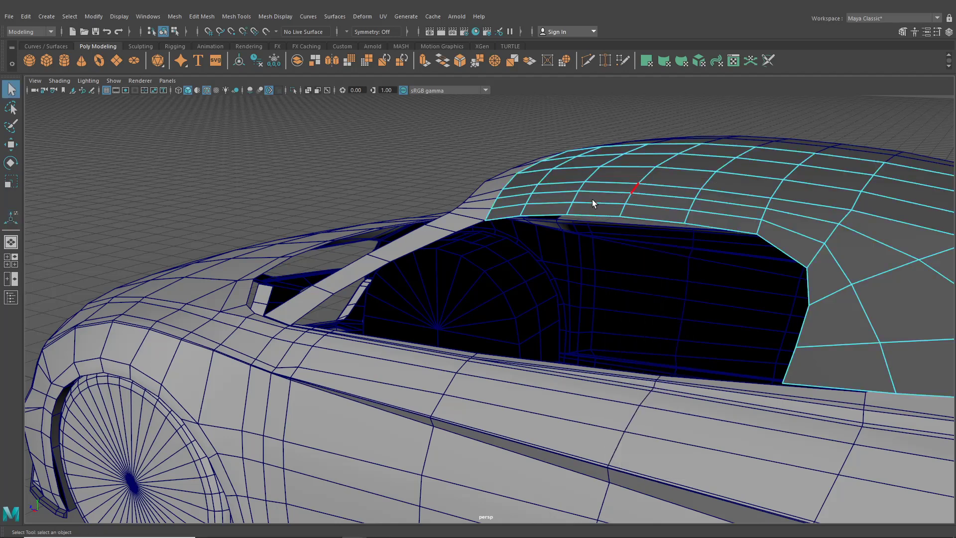
{"action": "left_click", "coordinate": [683, 223], "text": "shift"}
{"action": "left_click", "coordinate": [713, 225], "text": "shift"}
{"action": "left_click", "coordinate": [668, 221], "text": "shift"}
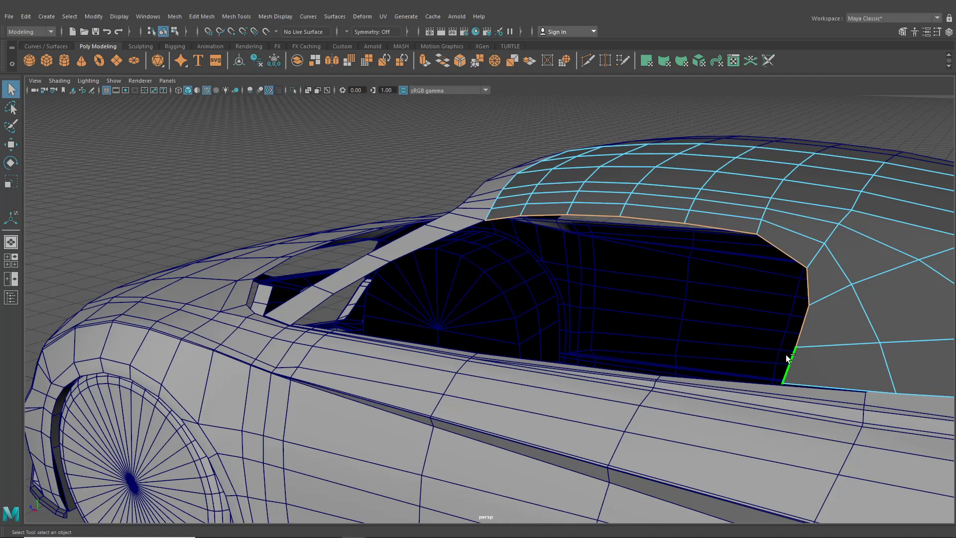
{"action": "key", "text": "ctrl+e"}
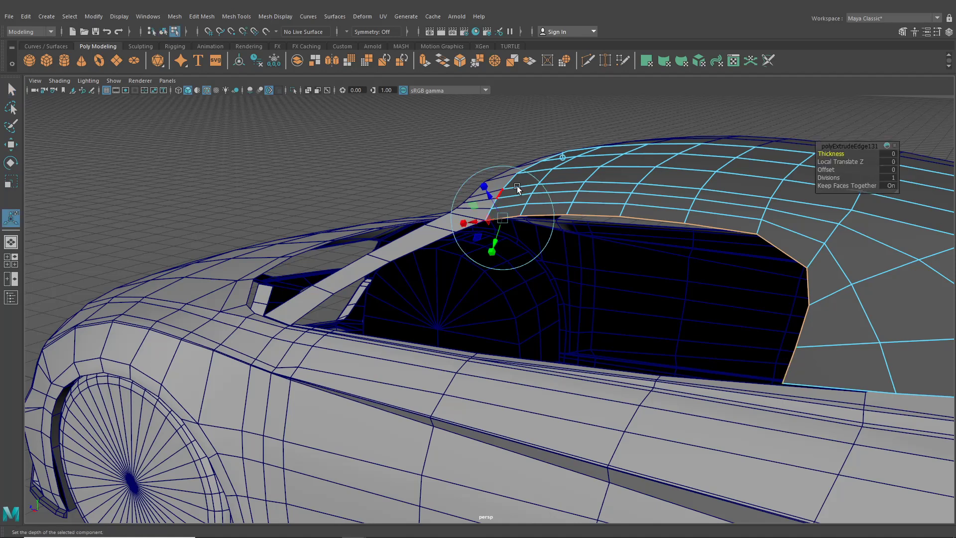
{"action": "left_click", "coordinate": [563, 158]}
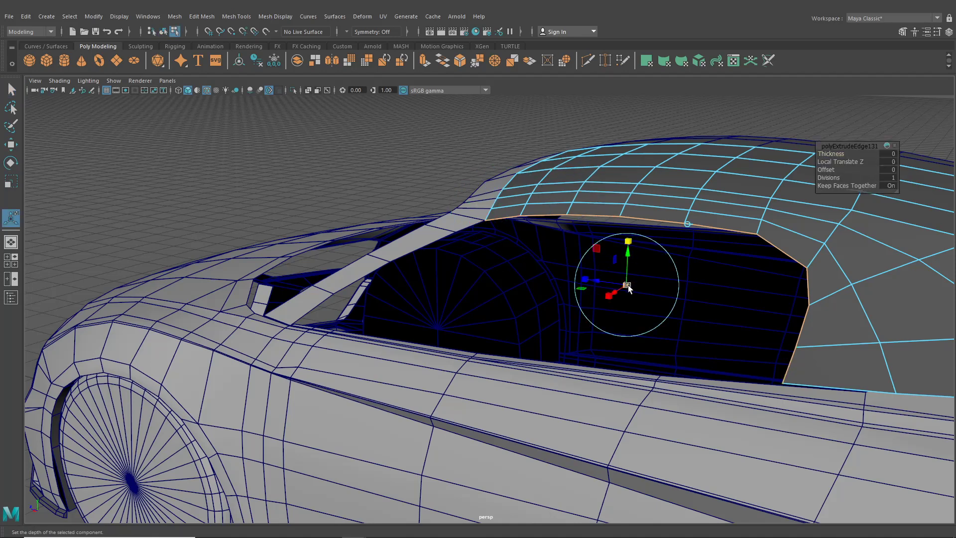
{"action": "left_click_drag", "start_coordinate": [628, 285], "coordinate": [626, 287]}
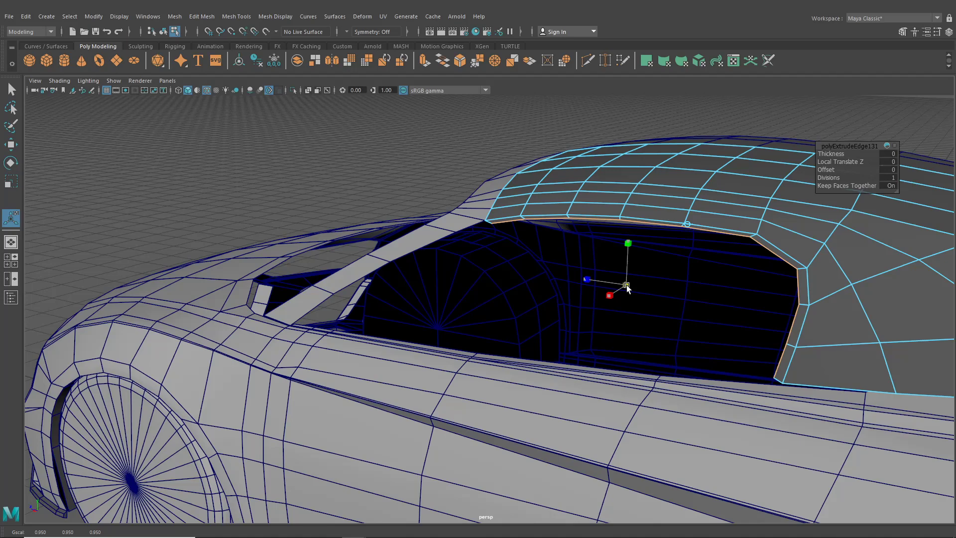
{"action": "left_click_drag", "start_coordinate": [627, 284], "coordinate": [602, 276]}
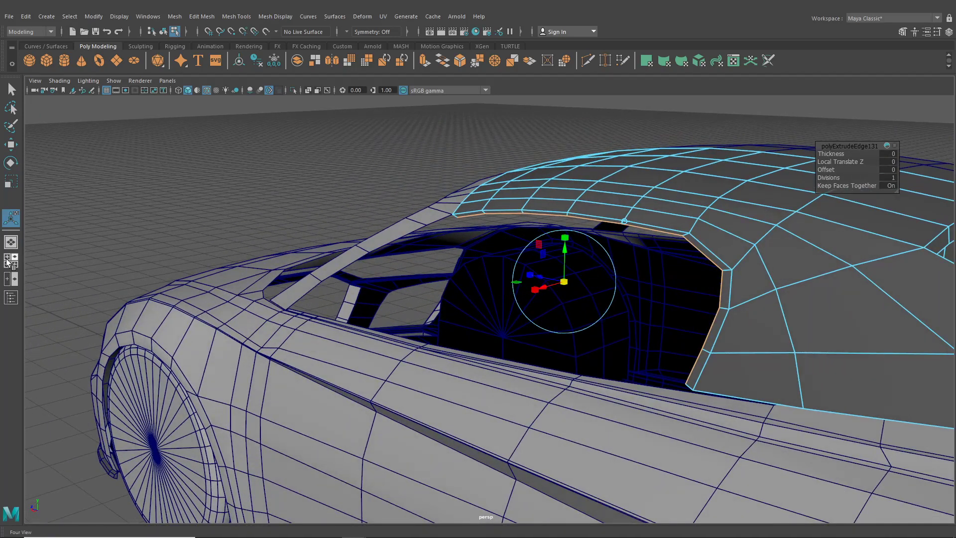
Step: In the side view, align the three front vertices of the window rim's inner edge with the blueprint's window line
{"action": "key", "text": "space"}
{"action": "key", "text": "space"}
{"action": "middle_click_drag", "start_coordinate": [659, 376], "coordinate": [701, 280], "text": "alt"}
{"action": "scroll", "coordinate": [711, 308], "scroll_direction": "down", "scroll_amount": 6}
{"action": "scroll", "coordinate": [687, 298], "scroll_direction": "up", "scroll_amount": 5}
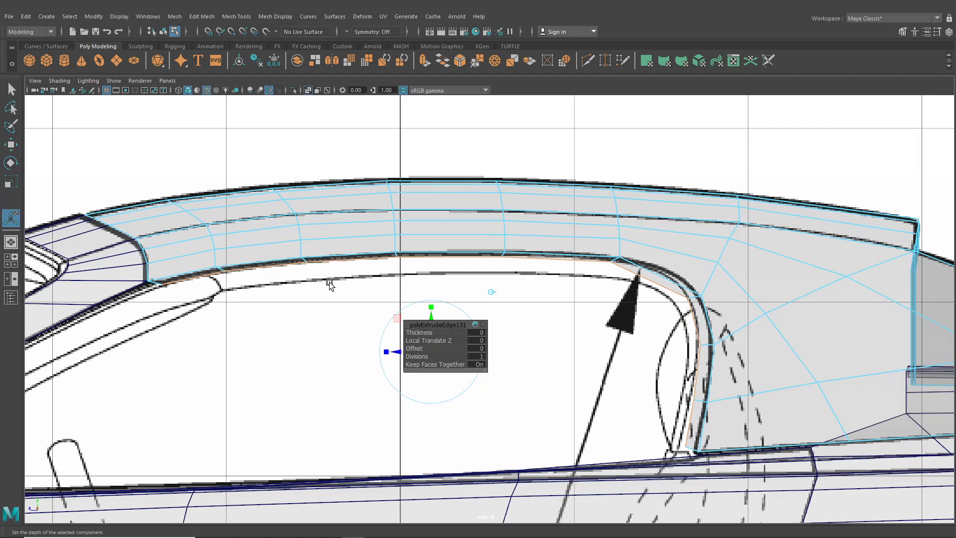
{"action": "middle_click_drag", "start_coordinate": [290, 268], "coordinate": [529, 240], "text": "alt"}
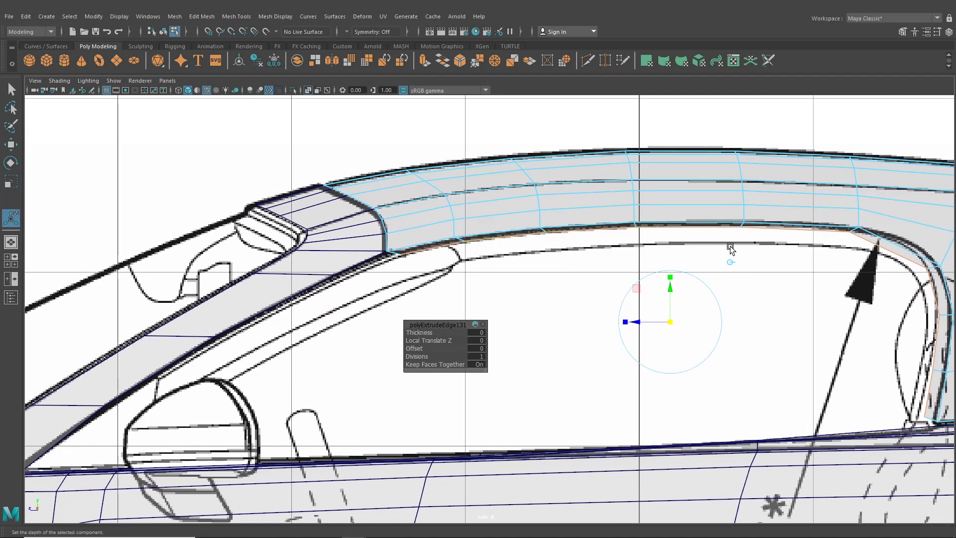
{"action": "middle_click_drag", "start_coordinate": [891, 304], "coordinate": [802, 290], "text": "alt"}
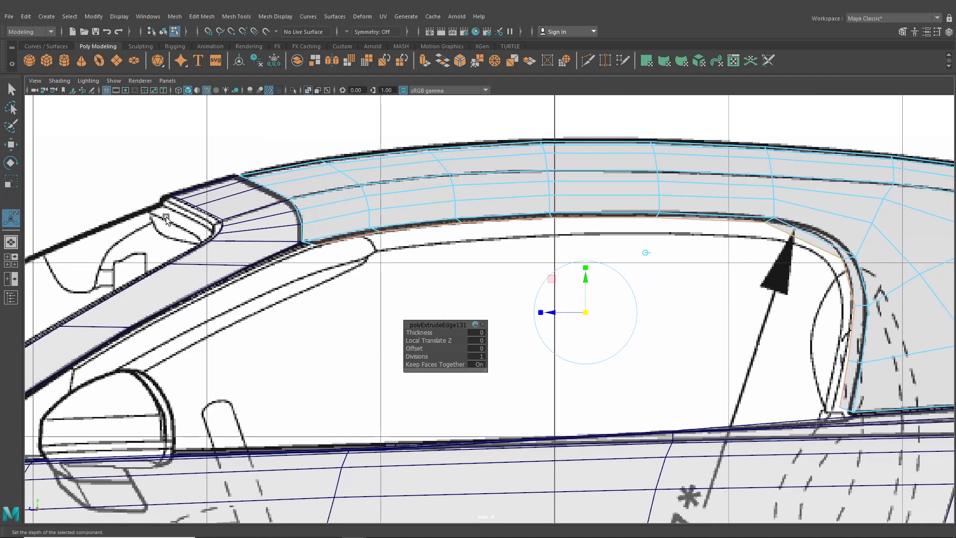
{"action": "left_click", "coordinate": [19, 144]}
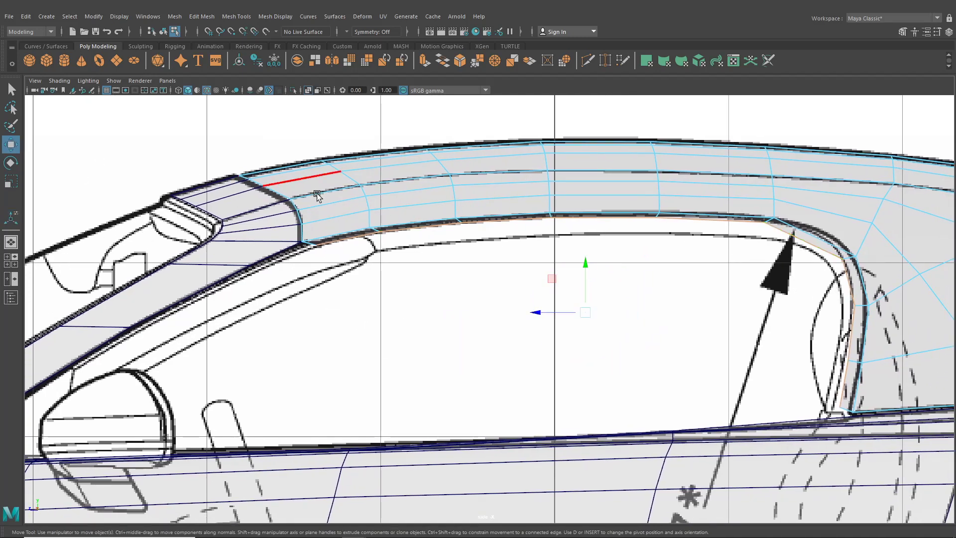
{"action": "right_click_drag", "start_coordinate": [323, 215], "coordinate": [317, 212]}
{"action": "middle_click_drag", "start_coordinate": [317, 211], "coordinate": [442, 219], "text": "alt"}
{"action": "scroll", "coordinate": [445, 242], "scroll_direction": "up", "scroll_amount": 6}
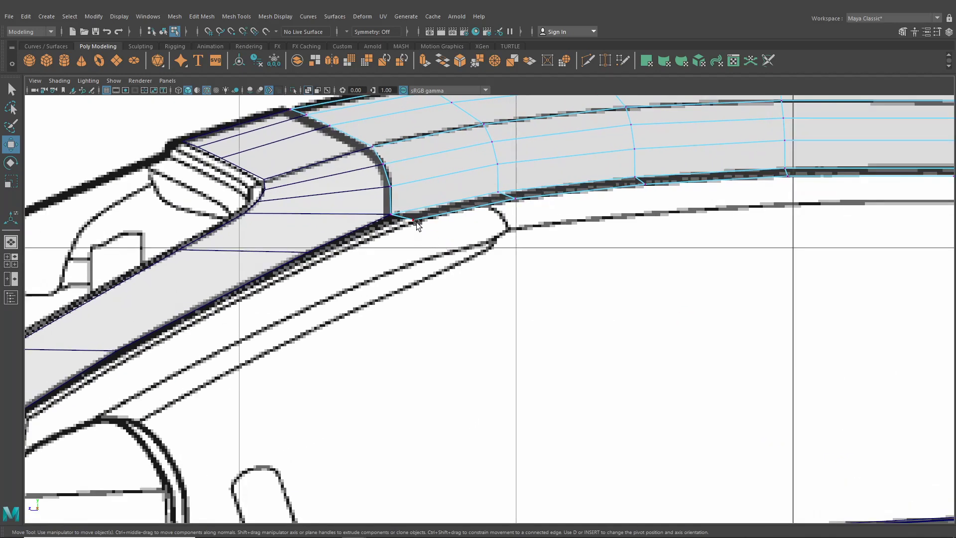
{"action": "left_click", "coordinate": [415, 222]}
{"action": "left_click_drag", "start_coordinate": [415, 224], "coordinate": [419, 225]}
{"action": "mouse_move", "coordinate": [507, 193]}
{"action": "left_mouse_down"}
{"action": "mouse_move", "coordinate": [521, 204]}
{"action": "mouse_move", "coordinate": [503, 204]}
{"action": "left_mouse_up"}
{"action": "left_click_drag", "start_coordinate": [637, 178], "coordinate": [650, 188]}
{"action": "left_click_drag", "start_coordinate": [645, 185], "coordinate": [639, 187]}
Step: Align the rim's inner vertices from mid-roof to the rear upper window corner with the blueprint's window line
{"action": "middle_click_drag", "start_coordinate": [709, 205], "coordinate": [423, 245], "text": "alt"}
{"action": "left_click_drag", "start_coordinate": [492, 209], "coordinate": [501, 220]}
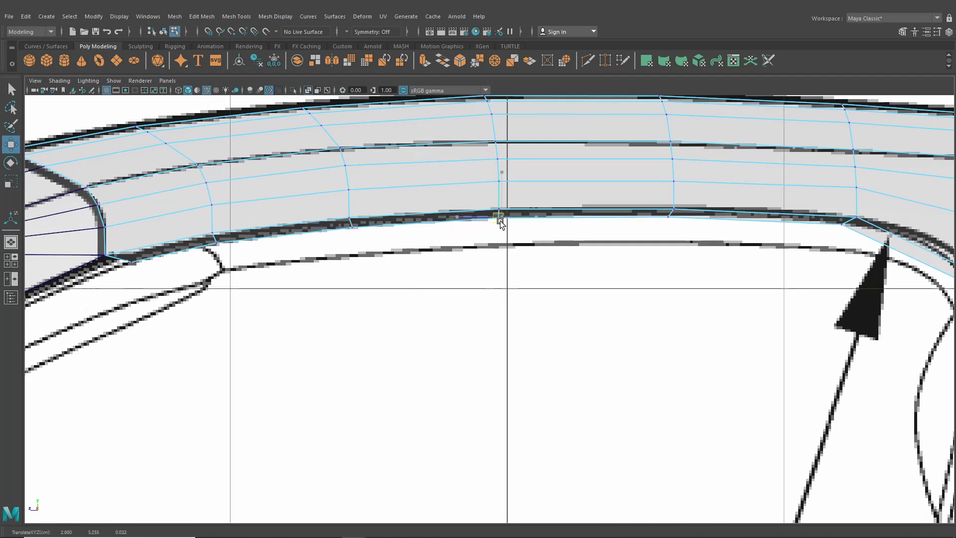
{"action": "left_click", "coordinate": [670, 216]}
{"action": "middle_click_drag", "start_coordinate": [821, 236], "coordinate": [574, 256], "text": "alt"}
{"action": "scroll", "coordinate": [574, 256], "scroll_direction": "up", "scroll_amount": 2}
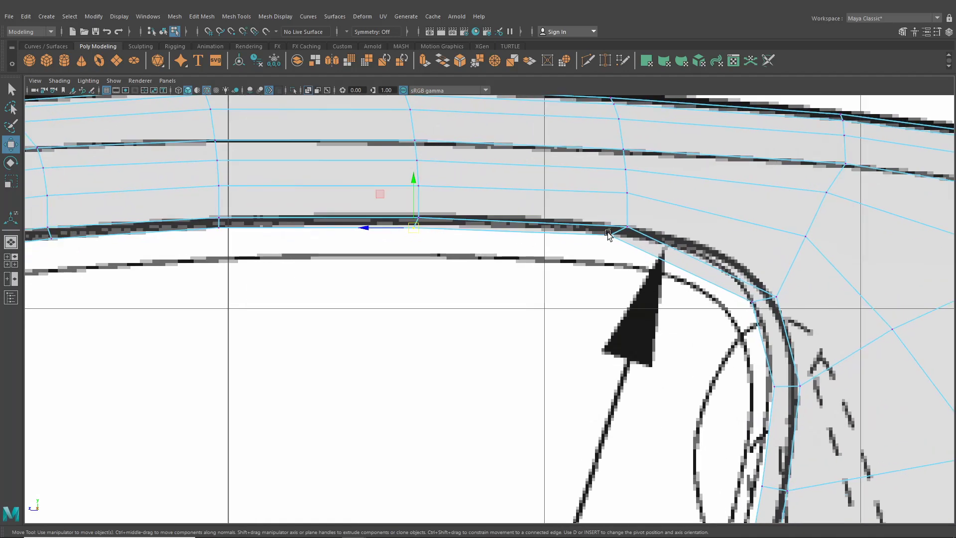
{"action": "left_click_drag", "start_coordinate": [605, 231], "coordinate": [615, 240]}
{"action": "left_click_drag", "start_coordinate": [610, 236], "coordinate": [625, 237]}
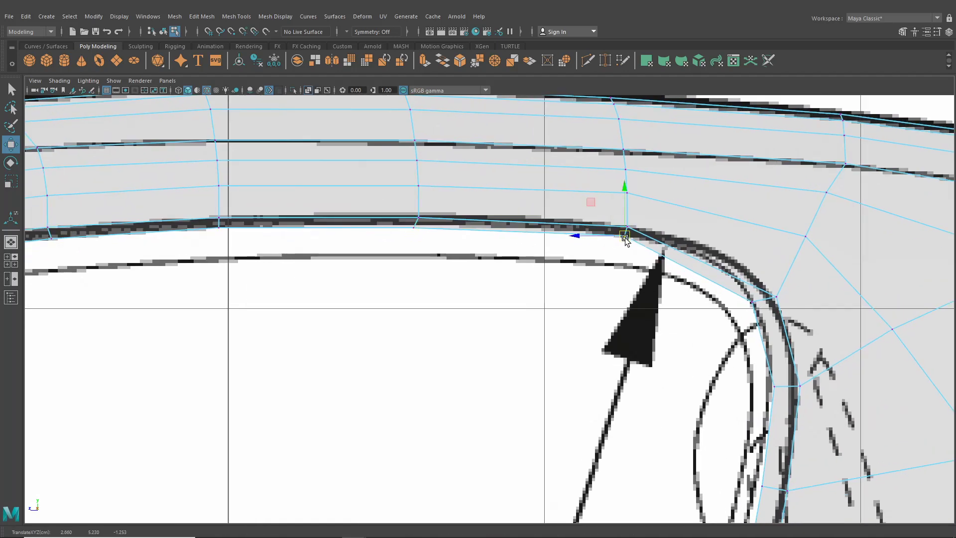
Step: Find a mesh tool for refining the rear upper corner of the side window rim
{"action": "middle_click_drag", "start_coordinate": [626, 238], "coordinate": [547, 275], "text": "alt"}
{"action": "left_click", "coordinate": [276, 16]}
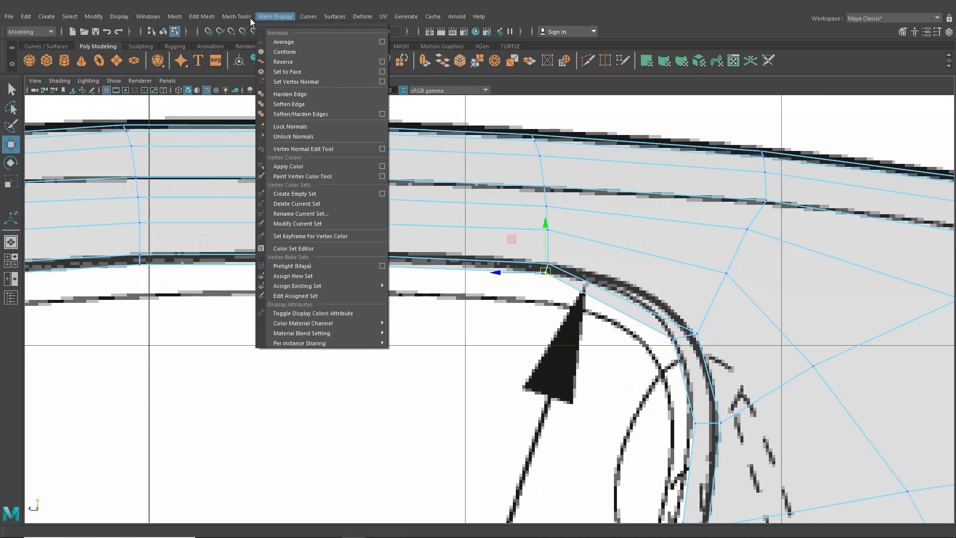
Step: Insert an edge loop across the roof panel at the side window's rear upper corner and pull its window-edge vertices onto the blueprint outline
{"action": "left_click", "coordinate": [259, 92]}
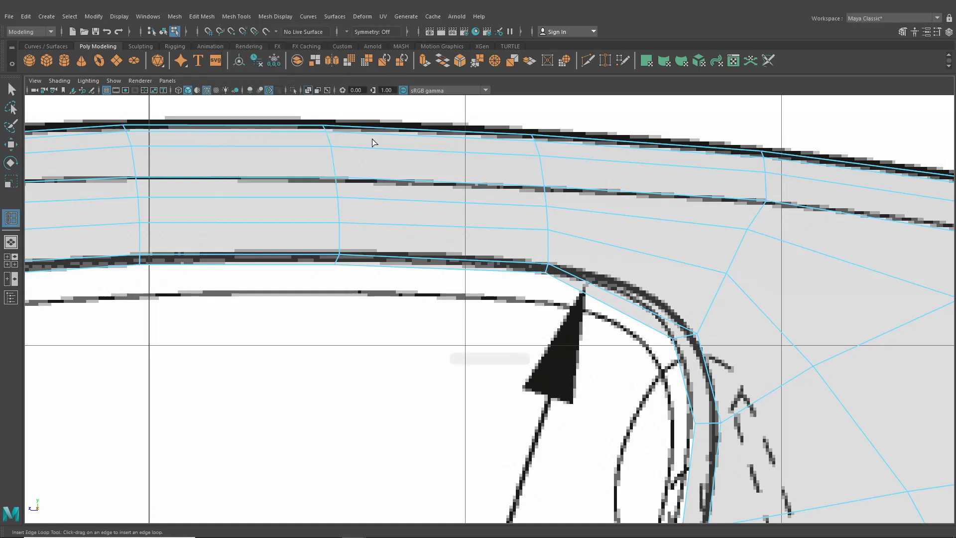
{"action": "left_click", "coordinate": [632, 252]}
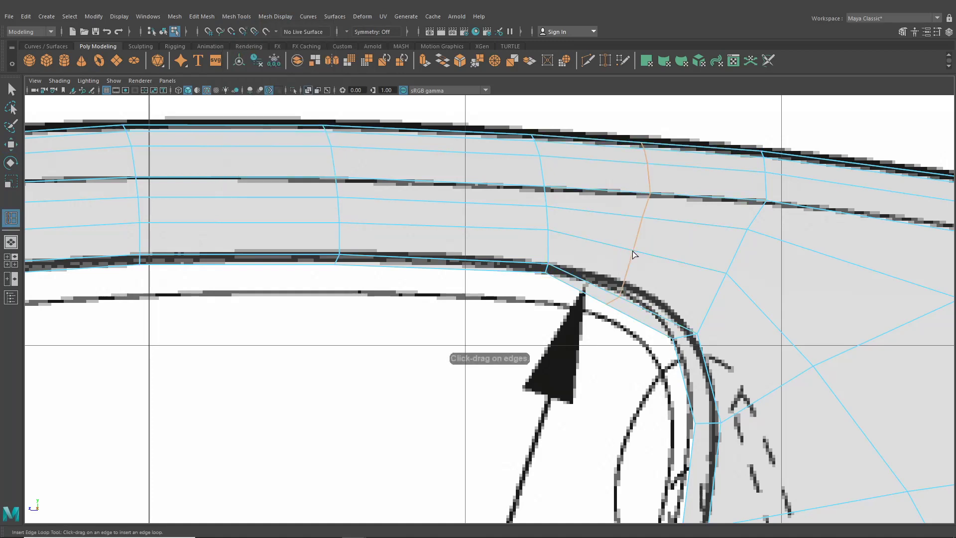
{"action": "left_click", "coordinate": [11, 145]}
{"action": "left_click_drag", "start_coordinate": [631, 227], "coordinate": [631, 227]}
{"action": "right_click_drag", "start_coordinate": [647, 254], "coordinate": [604, 252]}
{"action": "left_click", "coordinate": [626, 298]}
{"action": "left_click_drag", "start_coordinate": [626, 301], "coordinate": [634, 289]}
Step: Reposition the new loop's two inner vertices above the window corner so the loop curves smoothly through the roof panel
{"action": "left_click_drag", "start_coordinate": [628, 244], "coordinate": [647, 254]}
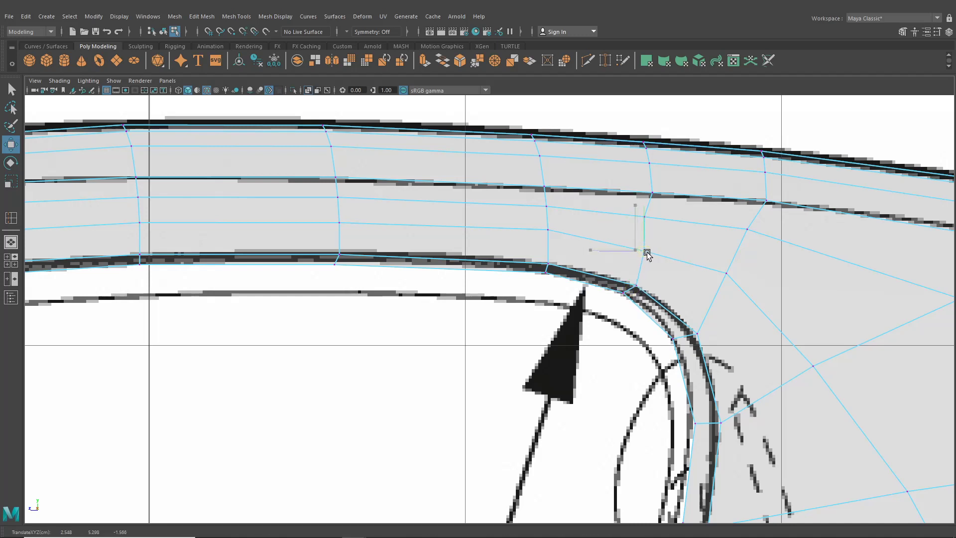
{"action": "left_click", "coordinate": [650, 218]}
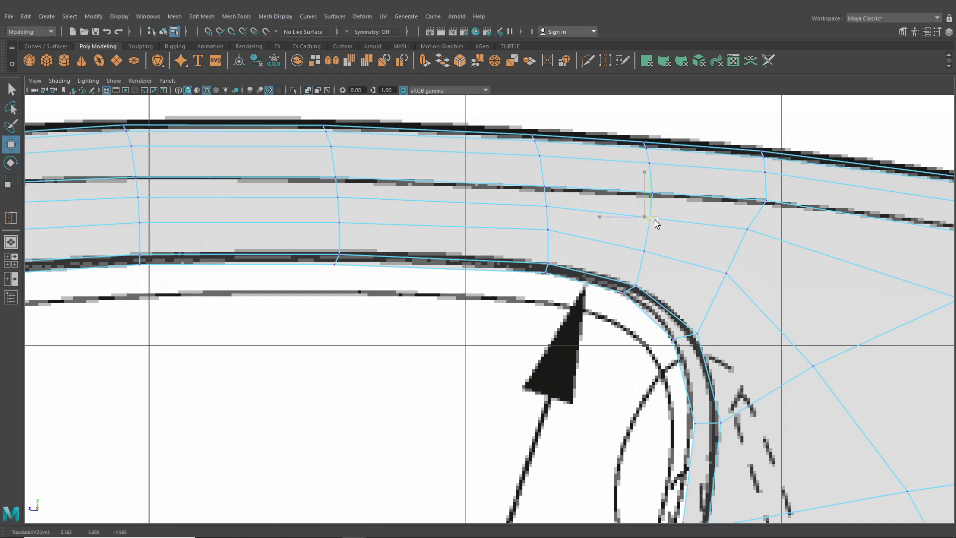
{"action": "left_click_drag", "start_coordinate": [655, 222], "coordinate": [656, 223]}
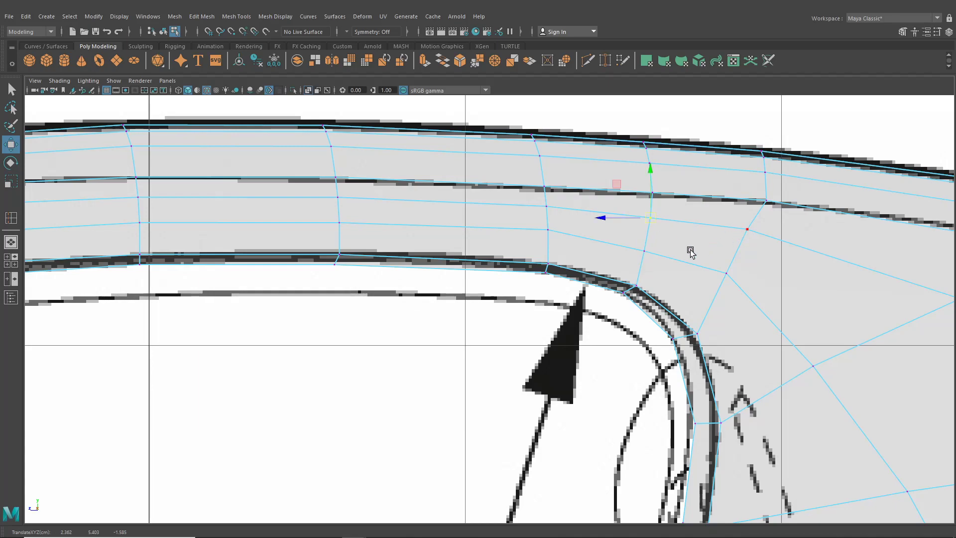
Step: In the perspective view, adjust the height of the new loop's inner roof vertex near the window's rear upper corner
{"action": "left_click", "coordinate": [10, 243]}
{"action": "left_click_drag", "start_coordinate": [448, 298], "coordinate": [384, 293], "text": "alt"}
{"action": "left_click_drag", "start_coordinate": [432, 267], "coordinate": [501, 322], "text": "alt"}
{"action": "scroll", "coordinate": [502, 322], "scroll_direction": "up", "scroll_amount": 3}
{"action": "scroll", "coordinate": [502, 322], "scroll_direction": "down", "scroll_amount": 1}
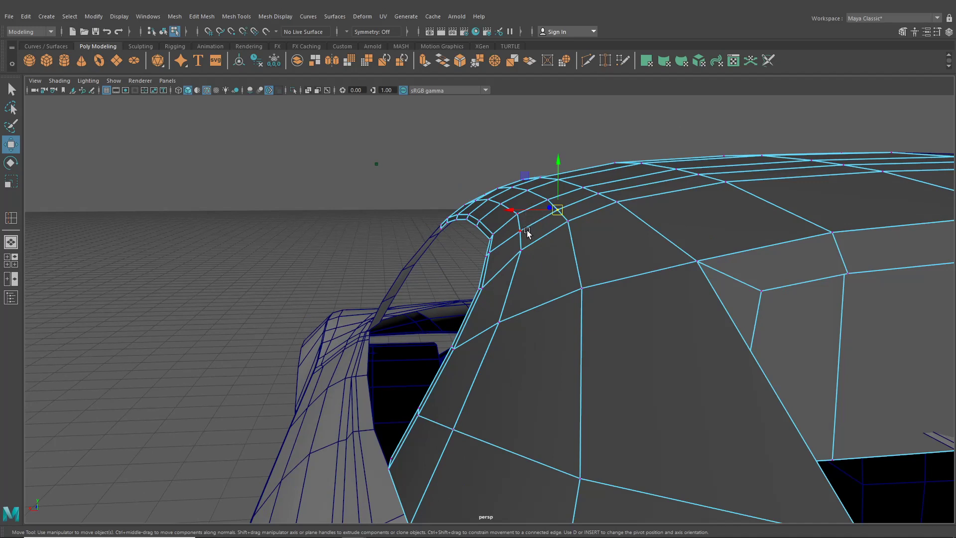
{"action": "left_click", "coordinate": [523, 232]}
{"action": "mouse_move", "coordinate": [517, 213]}
{"action": "left_mouse_down"}
{"action": "mouse_move", "coordinate": [495, 226]}
{"action": "mouse_move", "coordinate": [521, 213]}
{"action": "left_mouse_up"}
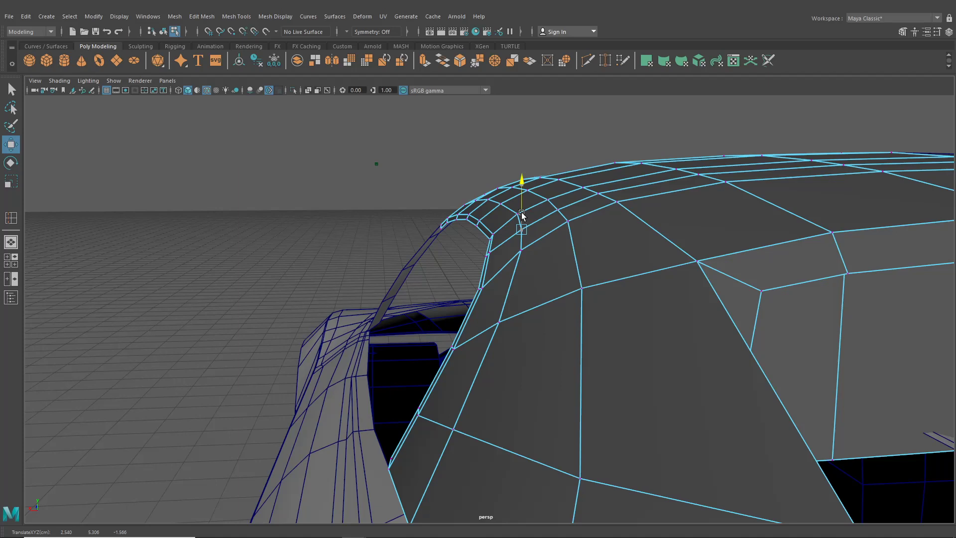
Step: Move the new loop's window-edge vertex along X in the top view to follow the curve of the window opening
{"action": "left_click", "coordinate": [555, 210]}
{"action": "left_click_drag", "start_coordinate": [489, 253], "coordinate": [492, 259]}
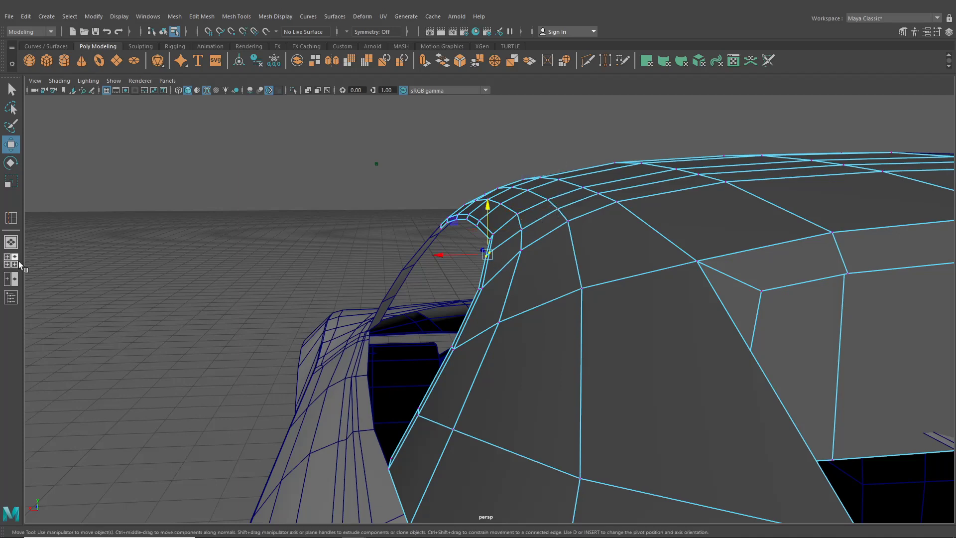
{"action": "left_click", "coordinate": [9, 262]}
{"action": "middle_click_drag", "start_coordinate": [332, 264], "coordinate": [342, 219], "text": "alt"}
{"action": "scroll", "coordinate": [342, 219], "scroll_direction": "up", "scroll_amount": 2}
{"action": "scroll", "coordinate": [342, 222], "scroll_direction": "up", "scroll_amount": 4}
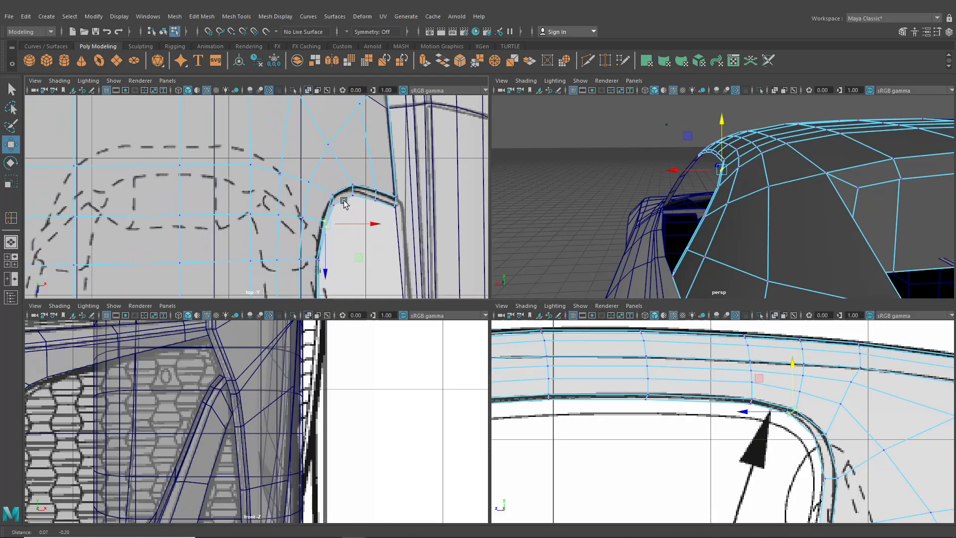
{"action": "left_click_drag", "start_coordinate": [403, 237], "coordinate": [395, 239]}
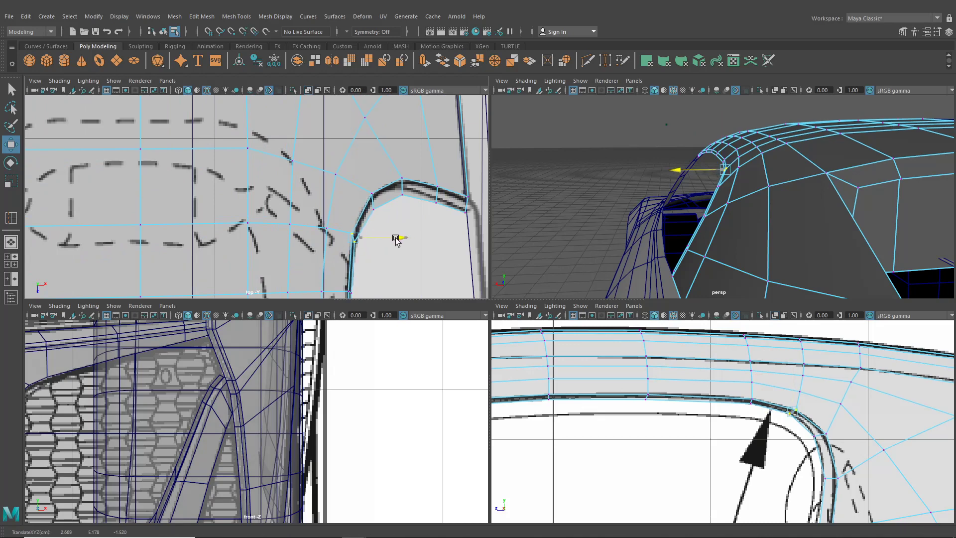
Step: In the side view, move the inner lip vertices along the window's rear edge to follow the blueprint outline
{"action": "key", "text": "space"}
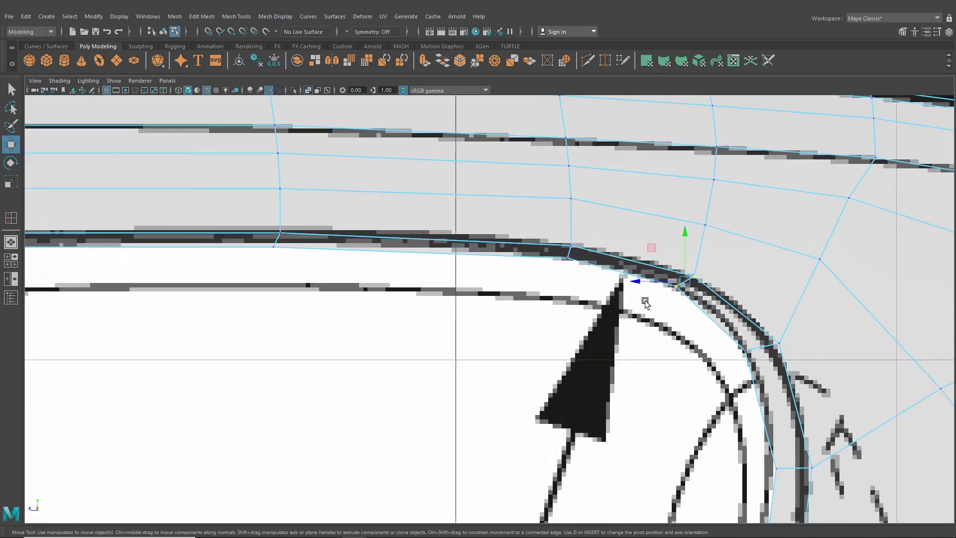
{"action": "middle_click_drag", "start_coordinate": [709, 326], "coordinate": [652, 312], "text": "alt"}
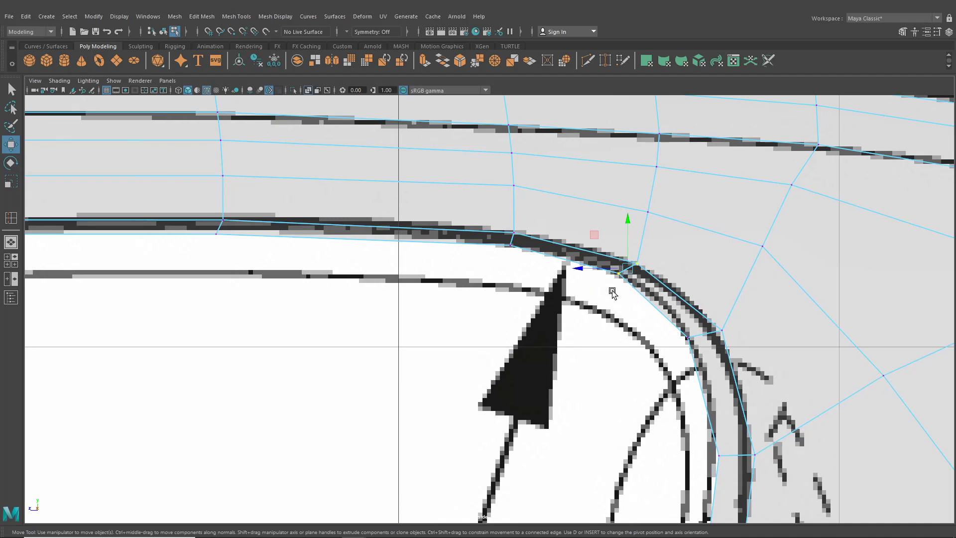
{"action": "scroll", "coordinate": [620, 297], "scroll_direction": "up", "scroll_amount": 2}
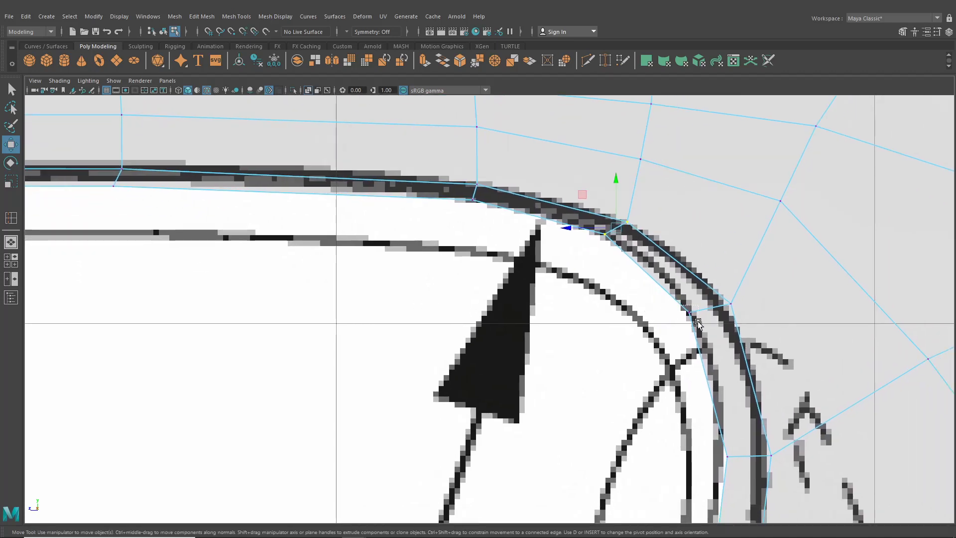
{"action": "left_click", "coordinate": [692, 315]}
{"action": "middle_click_drag", "start_coordinate": [692, 315], "coordinate": [660, 269], "text": "alt"}
{"action": "scroll", "coordinate": [659, 315], "scroll_direction": "down", "scroll_amount": 12}
{"action": "scroll", "coordinate": [625, 352], "scroll_direction": "up", "scroll_amount": 4}
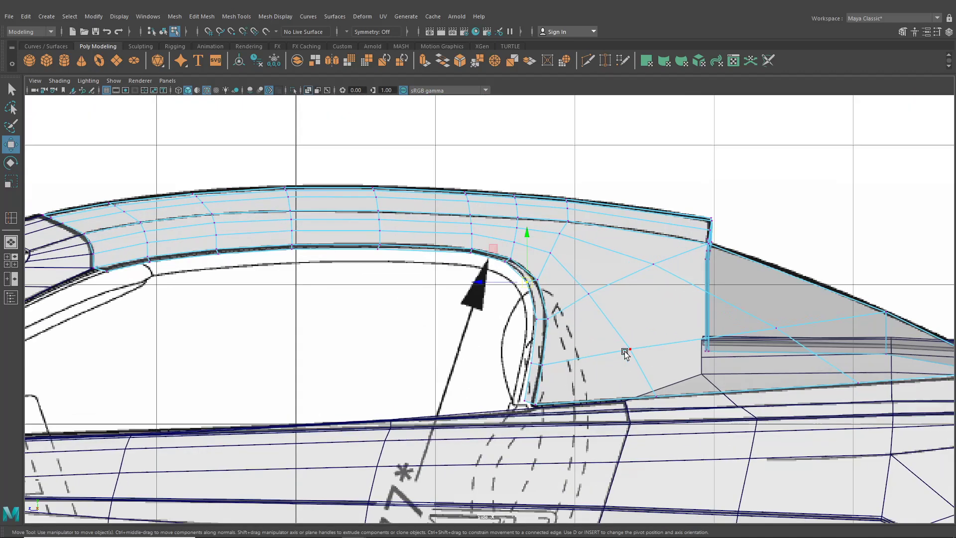
{"action": "middle_click_drag", "start_coordinate": [607, 344], "coordinate": [600, 316], "text": "alt"}
{"action": "scroll", "coordinate": [600, 316], "scroll_direction": "up", "scroll_amount": 4}
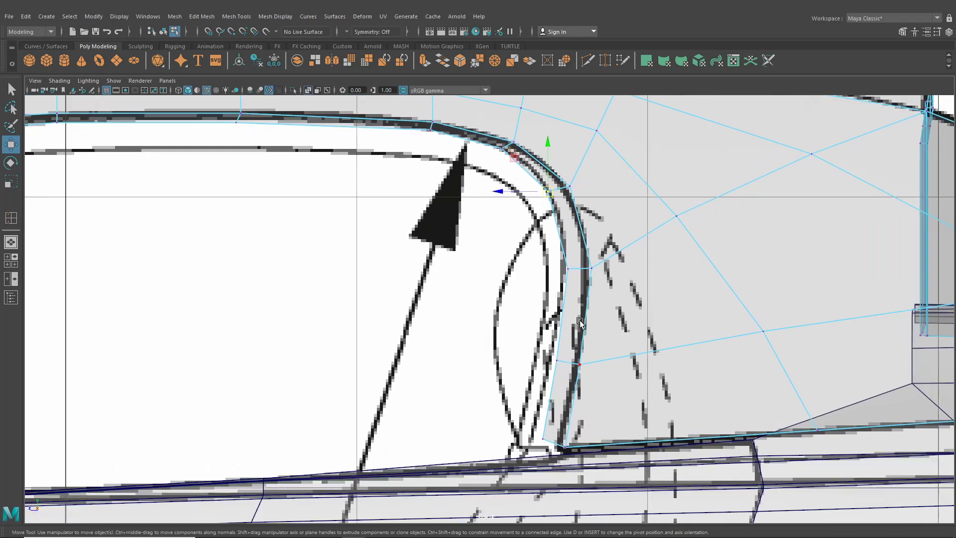
{"action": "left_click", "coordinate": [568, 271]}
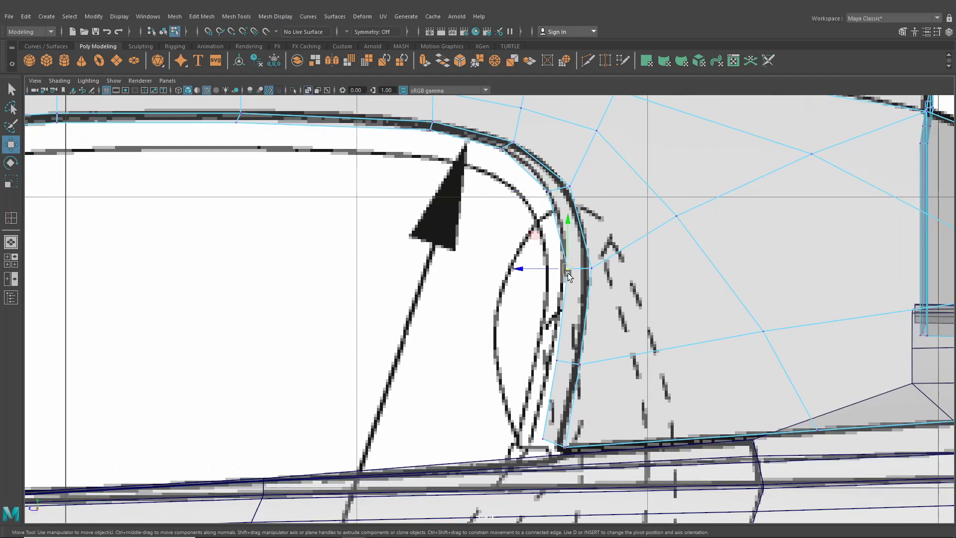
{"action": "left_click", "coordinate": [557, 360]}
{"action": "left_click_drag", "start_coordinate": [556, 361], "coordinate": [570, 370]}
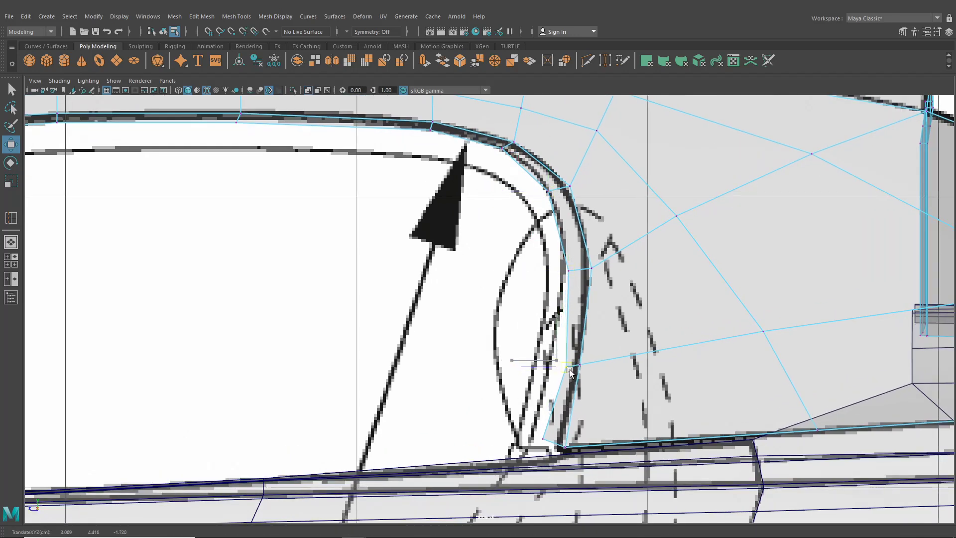
Step: Move the lowest lip vertices at the window's rear bottom corner down to the body line
{"action": "left_click", "coordinate": [542, 439]}
{"action": "left_click_drag", "start_coordinate": [543, 440], "coordinate": [557, 459]}
{"action": "middle_click_drag", "start_coordinate": [557, 457], "coordinate": [560, 384], "text": "alt"}
{"action": "scroll", "coordinate": [567, 385], "scroll_direction": "up", "scroll_amount": 2}
{"action": "left_click", "coordinate": [593, 396]}
{"action": "left_click_drag", "start_coordinate": [589, 375], "coordinate": [595, 382]}
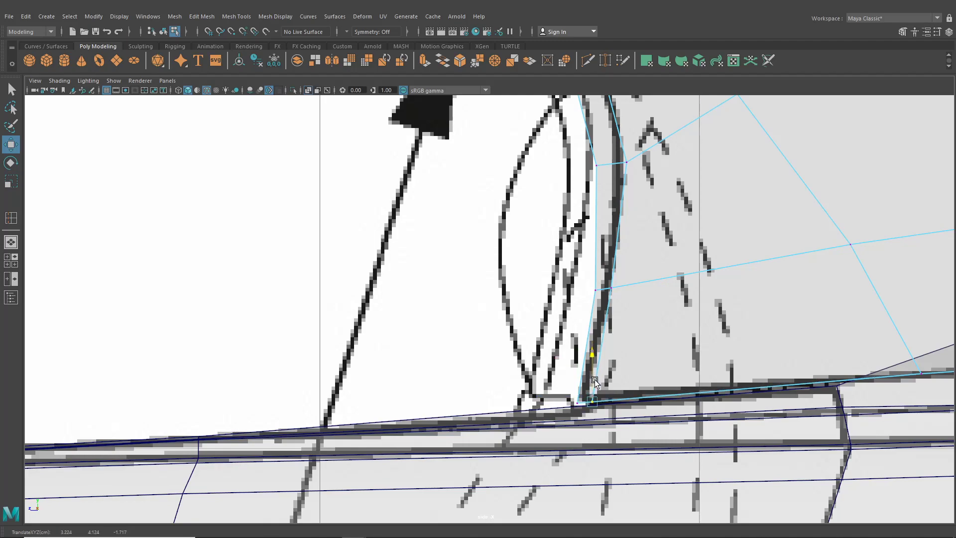
Step: Select the inner lip vertices around the window's rear upper corner in the perspective view and shift them inward along X
{"action": "left_click", "coordinate": [12, 241]}
{"action": "left_click_drag", "start_coordinate": [534, 288], "coordinate": [406, 377], "text": "alt"}
{"action": "left_click", "coordinate": [590, 234]}
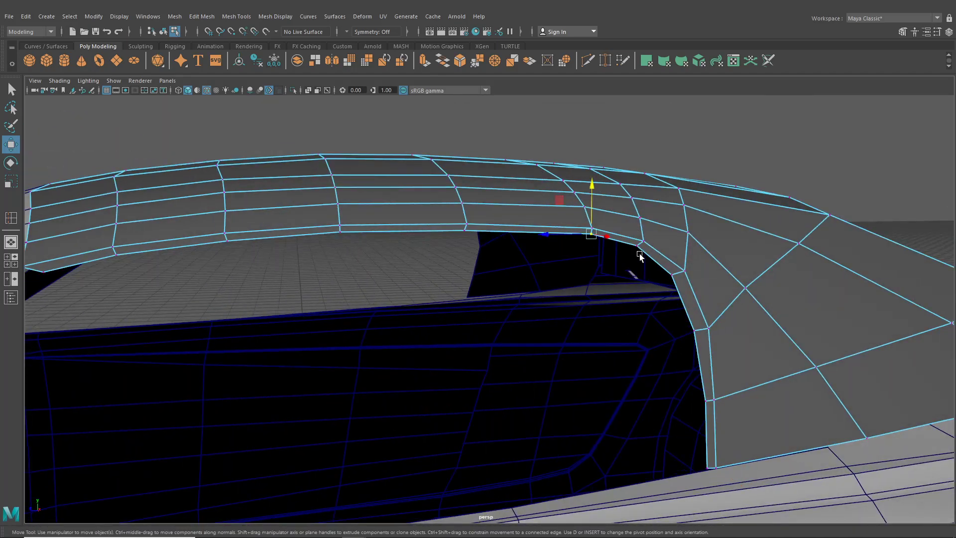
{"action": "left_click", "coordinate": [637, 250]}
{"action": "left_click_drag", "start_coordinate": [695, 335], "coordinate": [724, 326], "text": "alt"}
{"action": "left_click_drag", "start_coordinate": [554, 277], "coordinate": [549, 278]}
{"action": "right_click_drag", "start_coordinate": [550, 279], "coordinate": [571, 345], "text": "alt"}
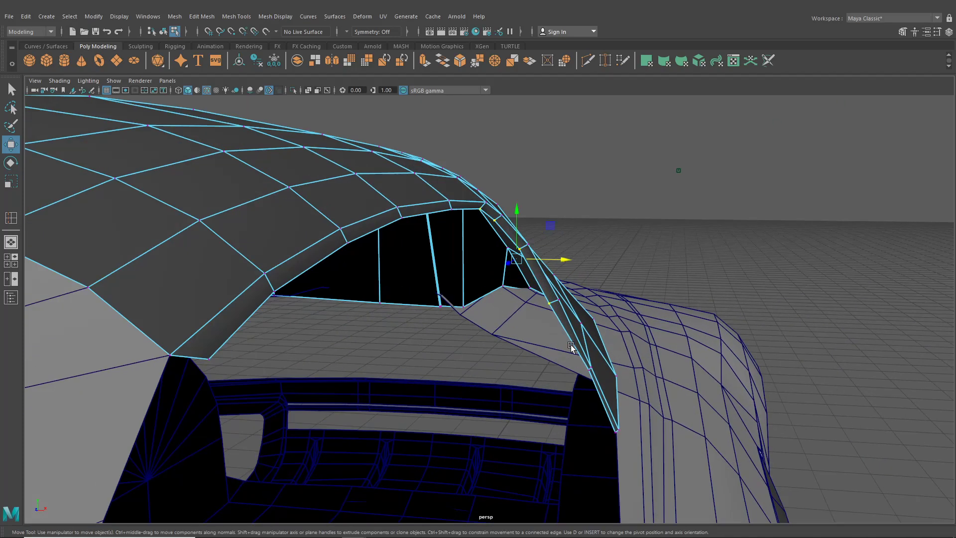
Step: Adjust the individual lip vertex at the window's rear upper corner along X, checking it from inside the roof
{"action": "left_click", "coordinate": [592, 370]}
{"action": "left_click_drag", "start_coordinate": [616, 372], "coordinate": [575, 288], "text": "alt"}
{"action": "left_click", "coordinate": [567, 302]}
{"action": "left_click", "coordinate": [514, 261]}
{"action": "left_click_drag", "start_coordinate": [541, 259], "coordinate": [494, 310]}
{"action": "left_click", "coordinate": [469, 311]}
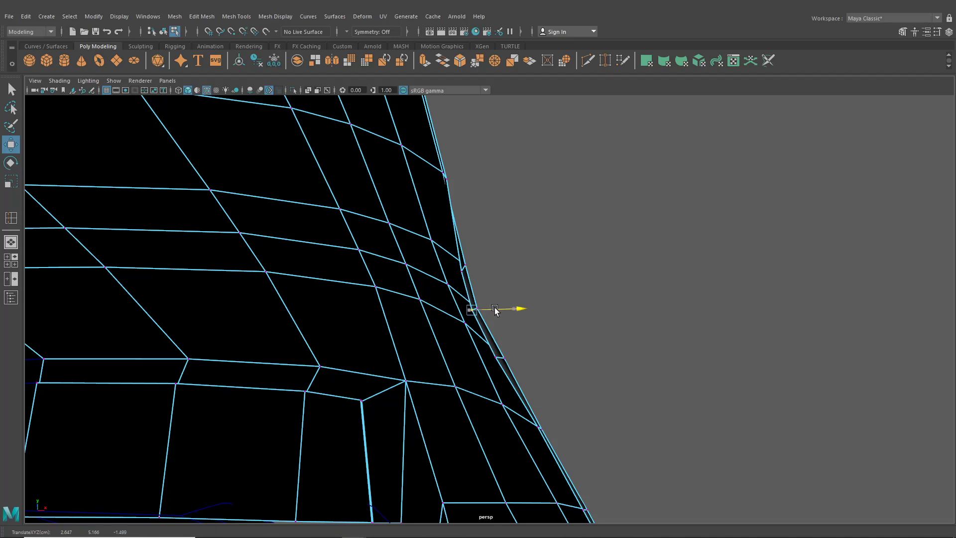
Step: Even out the neighbouring lip vertices around the window's rear corner with small sideways moves
{"action": "left_click_drag", "start_coordinate": [507, 354], "coordinate": [527, 322], "text": "alt"}
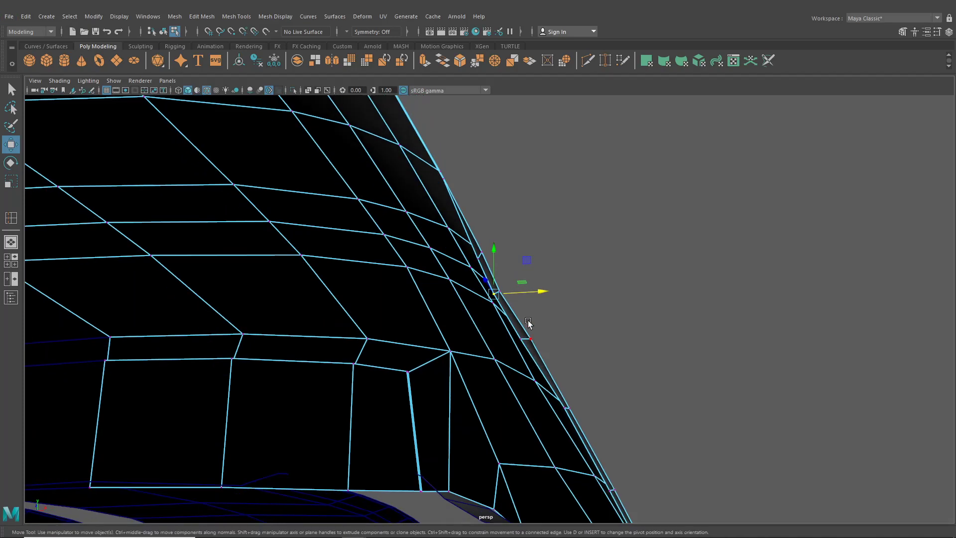
{"action": "left_click", "coordinate": [620, 301]}
{"action": "left_click_drag", "start_coordinate": [597, 303], "coordinate": [580, 387], "text": "alt"}
{"action": "left_click_drag", "start_coordinate": [495, 360], "coordinate": [491, 359]}
{"action": "left_click", "coordinate": [608, 330]}
{"action": "left_click_drag", "start_coordinate": [577, 327], "coordinate": [579, 328]}
{"action": "left_click", "coordinate": [550, 350]}
{"action": "left_click_drag", "start_coordinate": [529, 352], "coordinate": [672, 277], "text": "alt"}
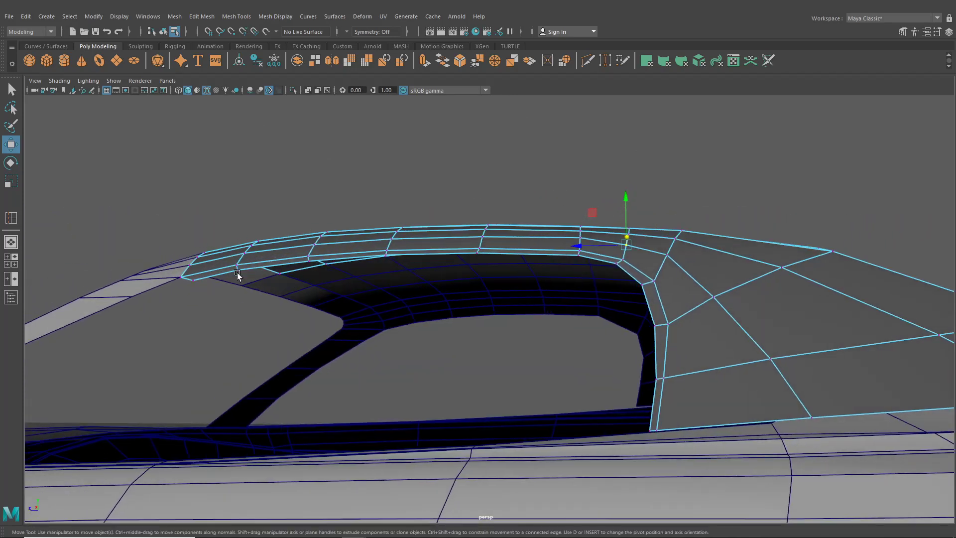
Step: In the side view, move the two inner lip vertices at the window's rear upper corner onto the blueprint curve
{"action": "left_click", "coordinate": [17, 261]}
{"action": "key", "text": "space"}
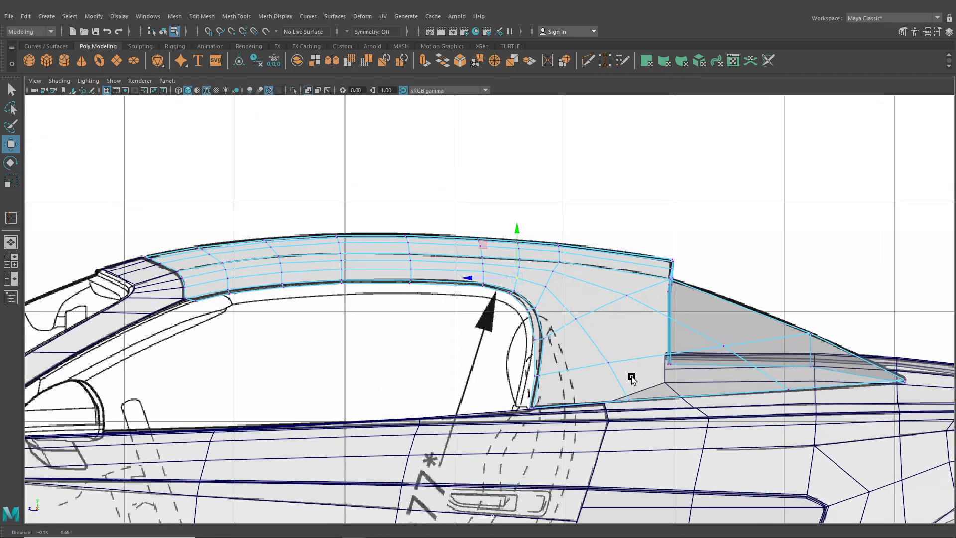
{"action": "scroll", "coordinate": [596, 351], "scroll_direction": "up", "scroll_amount": 3}
{"action": "scroll", "coordinate": [596, 351], "scroll_direction": "up", "scroll_amount": 6}
{"action": "left_click", "coordinate": [568, 293]}
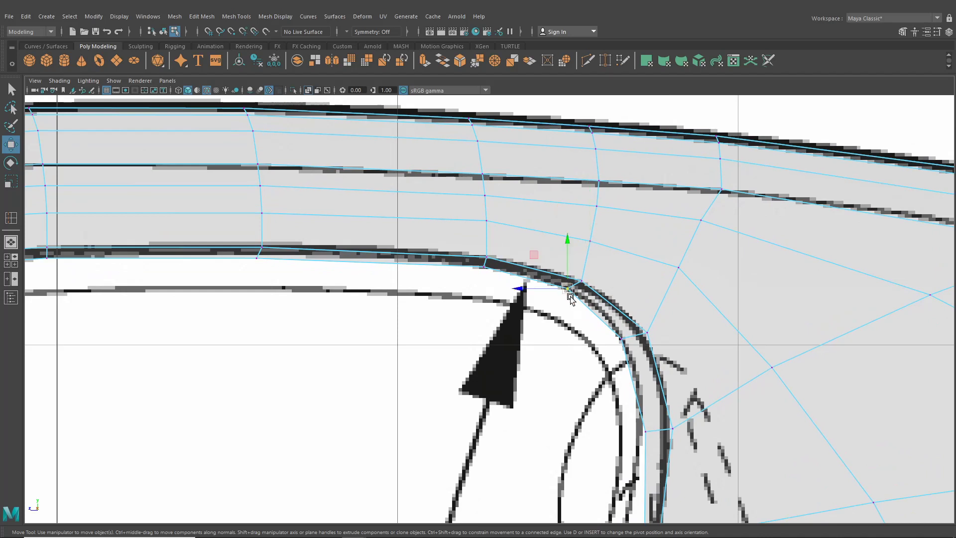
{"action": "left_click_drag", "start_coordinate": [569, 295], "coordinate": [578, 298]}
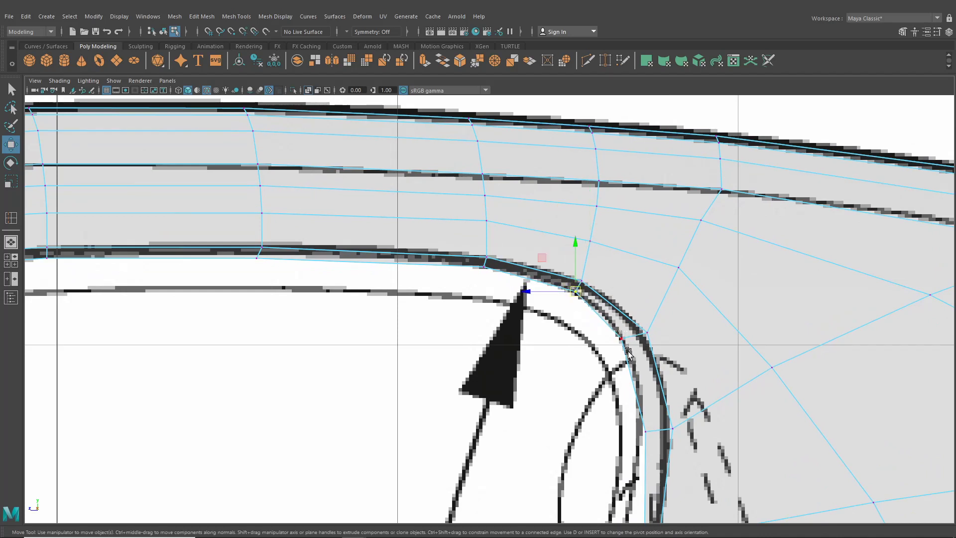
{"action": "left_click", "coordinate": [624, 343]}
{"action": "left_click_drag", "start_coordinate": [624, 343], "coordinate": [627, 347]}
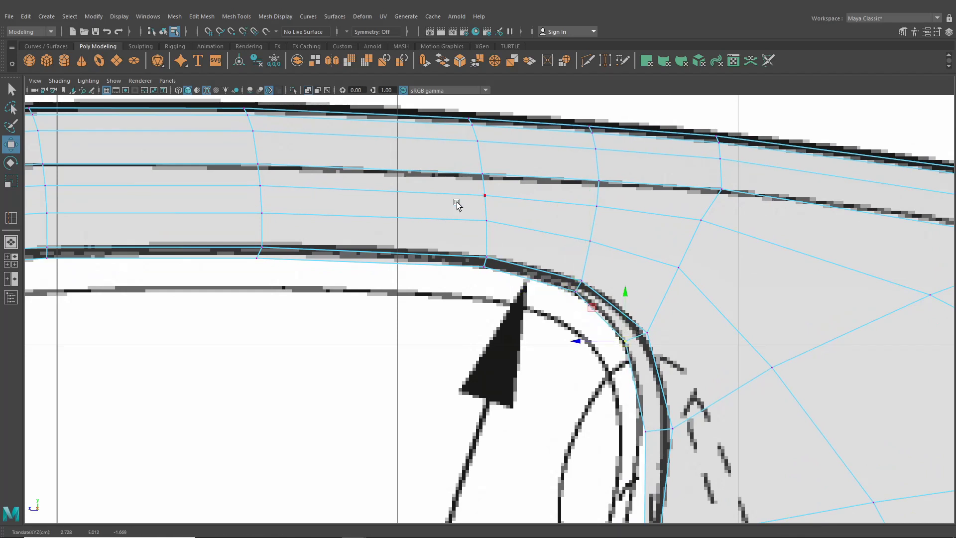
Step: In the perspective view, adjust the inner lip vertices at the rear corner and along the upper window edge along X
{"action": "left_click", "coordinate": [10, 244]}
{"action": "left_click_drag", "start_coordinate": [291, 300], "coordinate": [380, 298], "text": "alt"}
{"action": "left_click", "coordinate": [689, 324]}
{"action": "scroll", "coordinate": [658, 329], "scroll_direction": "up", "scroll_amount": 3}
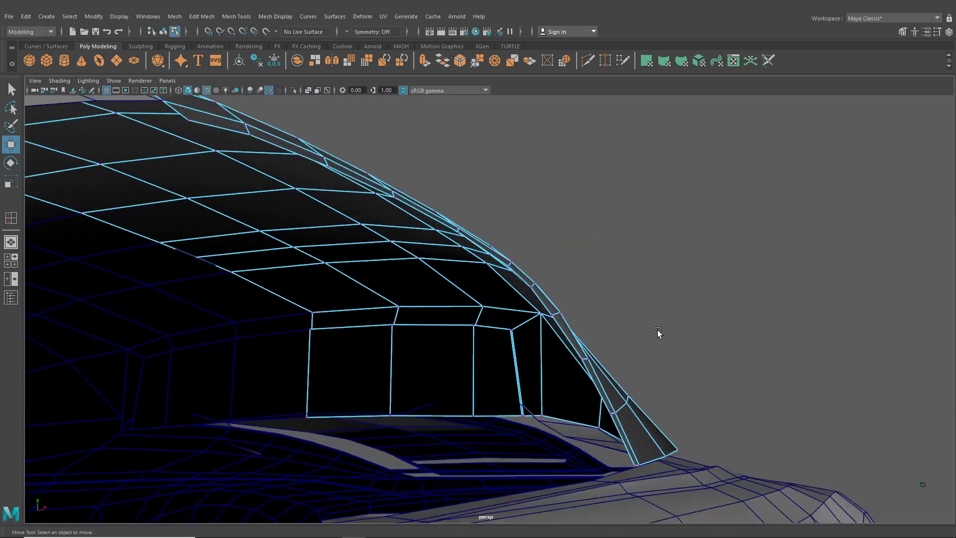
{"action": "left_click_drag", "start_coordinate": [657, 330], "coordinate": [552, 339], "text": "alt"}
{"action": "left_click", "coordinate": [498, 273]}
{"action": "mouse_move", "coordinate": [513, 273]}
{"action": "left_mouse_down"}
{"action": "mouse_move", "coordinate": [522, 275]}
{"action": "mouse_move", "coordinate": [512, 290]}
{"action": "mouse_move", "coordinate": [507, 281]}
{"action": "left_mouse_up"}
{"action": "scroll", "coordinate": [523, 291], "scroll_direction": "down", "scroll_amount": 3}
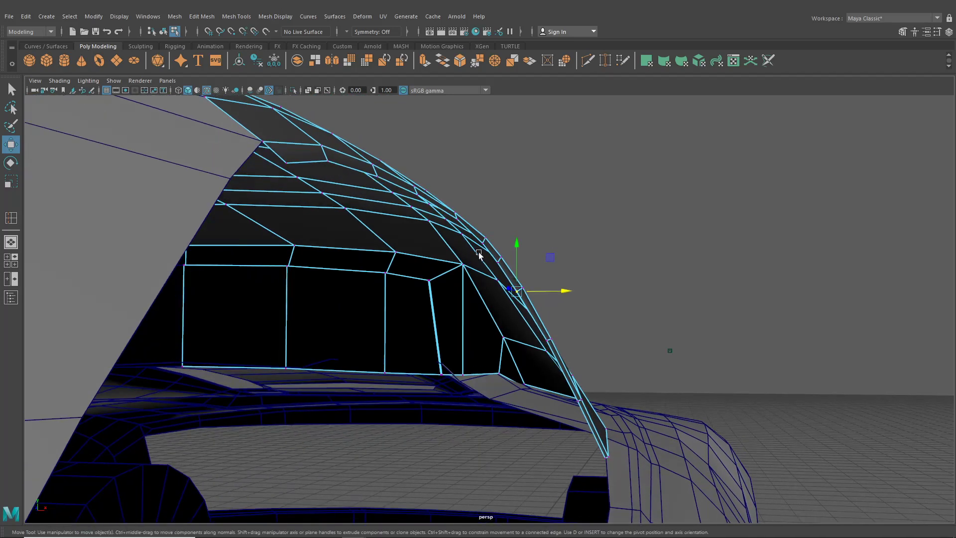
{"action": "left_click", "coordinate": [459, 220]}
{"action": "left_click_drag", "start_coordinate": [476, 219], "coordinate": [476, 220]}
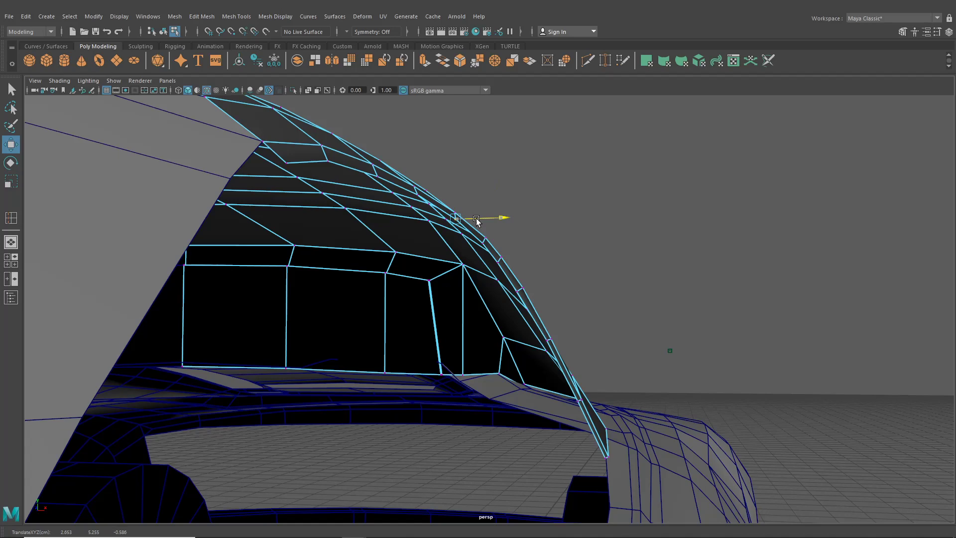
Step: Shift the remaining inner lip vertices toward the front of the upper window edge along X
{"action": "left_click", "coordinate": [415, 195]}
{"action": "middle_click_drag", "start_coordinate": [421, 196], "coordinate": [483, 246], "text": "alt"}
{"action": "left_click_drag", "start_coordinate": [501, 257], "coordinate": [521, 266], "text": "alt"}
{"action": "left_click", "coordinate": [503, 267]}
{"action": "left_click_drag", "start_coordinate": [502, 312], "coordinate": [515, 317]}
{"action": "left_click_drag", "start_coordinate": [509, 358], "coordinate": [518, 370]}
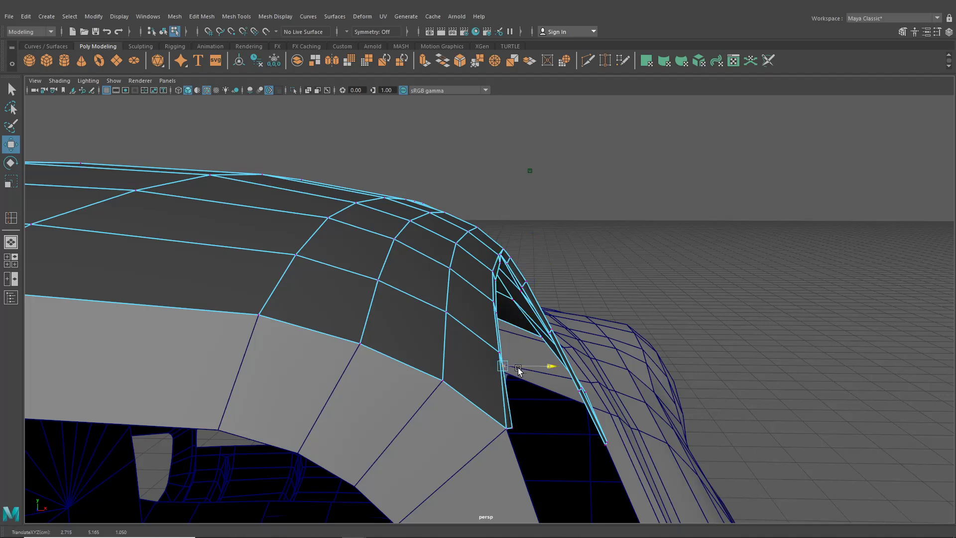
Step: Fine-tune the lip vertex at the window's rear upper corner along X and inspect the roof and windshield pillar
{"action": "left_click_drag", "start_coordinate": [517, 406], "coordinate": [603, 276]}
{"action": "left_click", "coordinate": [677, 322]}
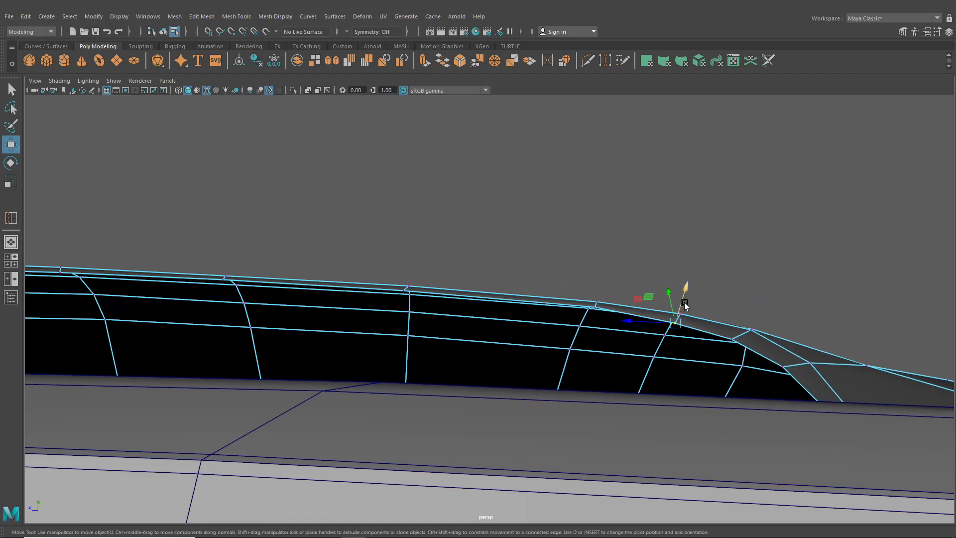
{"action": "left_click_drag", "start_coordinate": [686, 300], "coordinate": [500, 300], "text": "alt"}
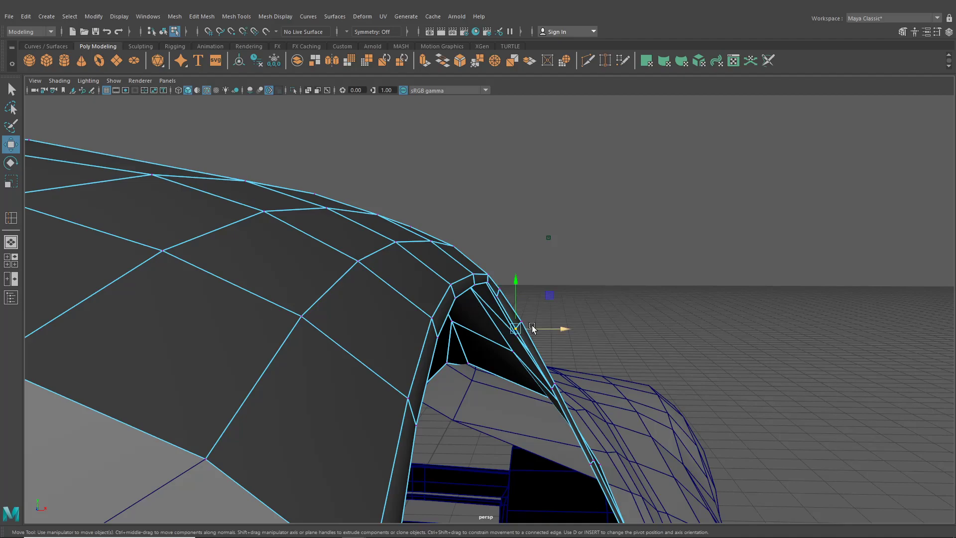
{"action": "left_click_drag", "start_coordinate": [532, 329], "coordinate": [429, 341], "text": "alt"}
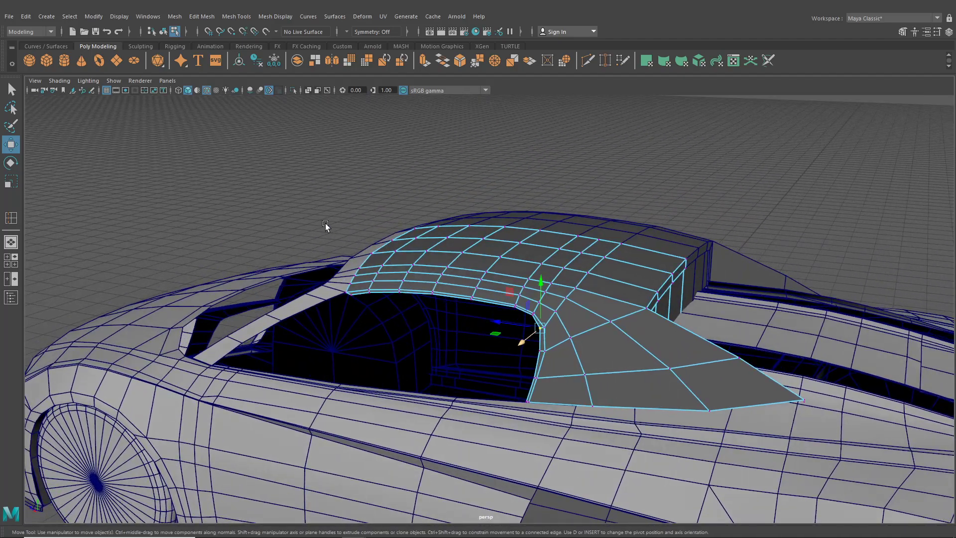
{"action": "left_click_drag", "start_coordinate": [292, 214], "coordinate": [478, 193], "text": "alt"}
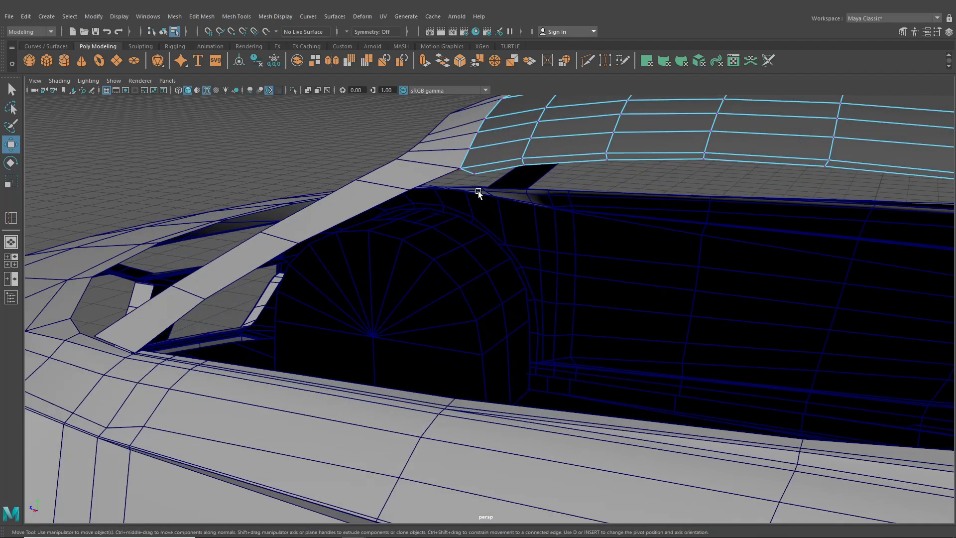
Step: In the side view, extrude the lip's front end edge from the roof corner down along the windshield pillar
{"action": "key", "text": "space"}
{"action": "key", "text": "space"}
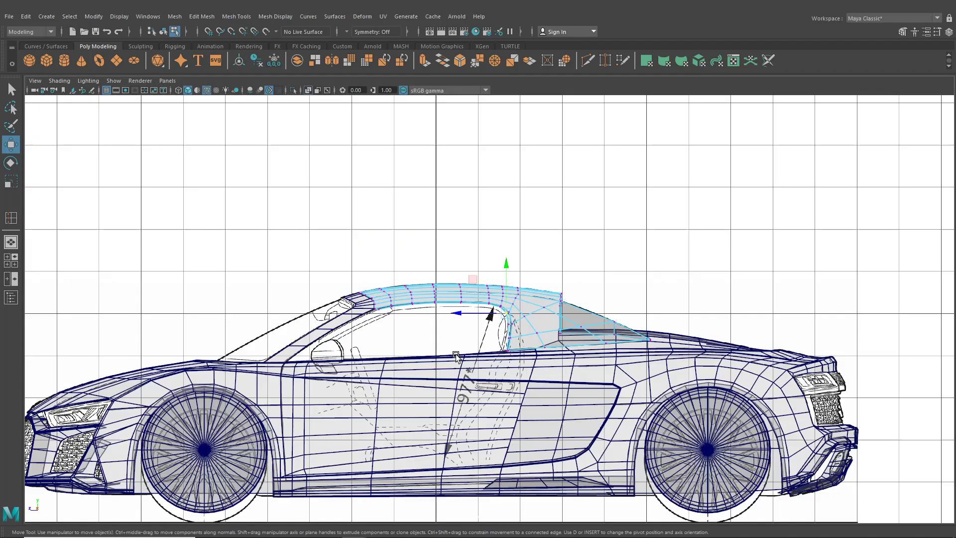
{"action": "scroll", "coordinate": [717, 346], "scroll_direction": "up", "scroll_amount": 3}
{"action": "scroll", "coordinate": [716, 347], "scroll_direction": "up", "scroll_amount": 6}
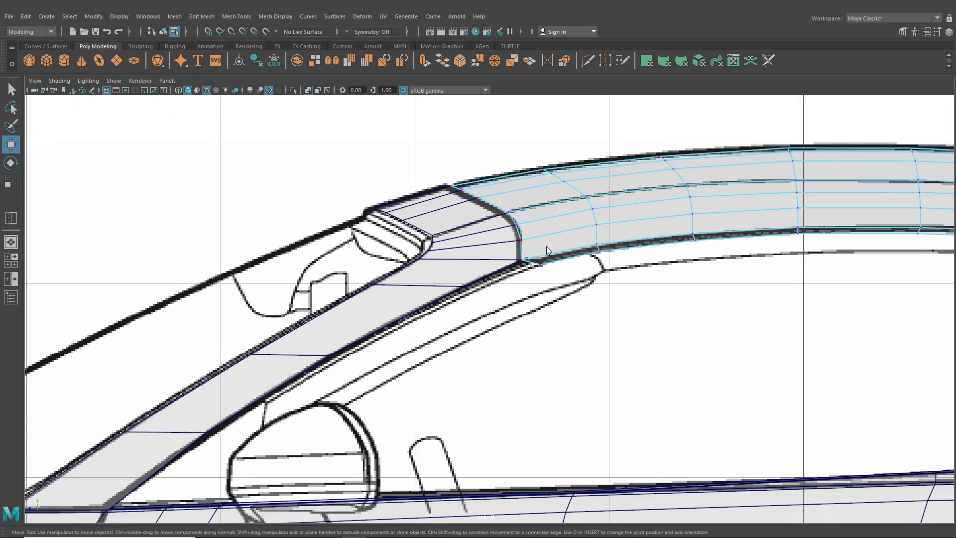
{"action": "right_click_drag", "start_coordinate": [546, 247], "coordinate": [540, 227]}
{"action": "key", "text": "ctrl+e"}
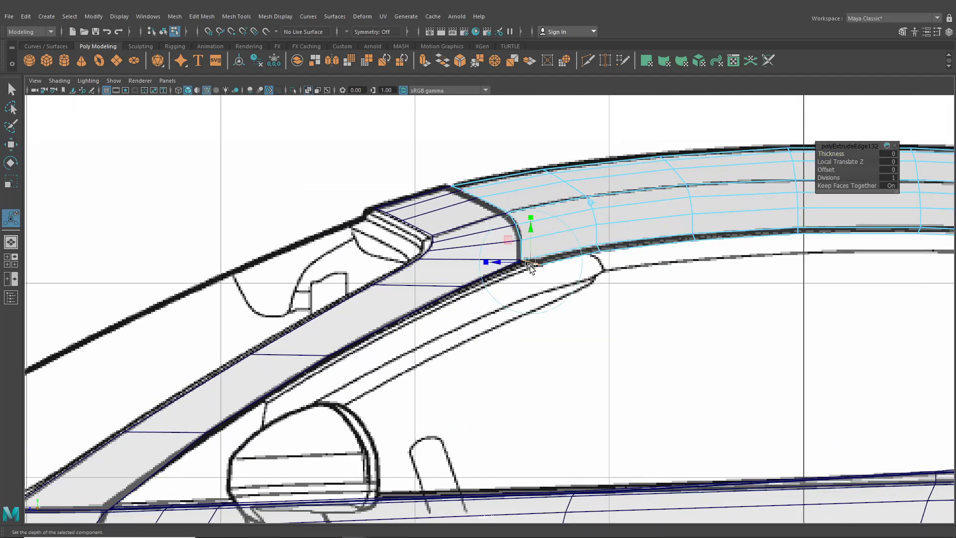
{"action": "left_click_drag", "start_coordinate": [528, 262], "coordinate": [182, 467]}
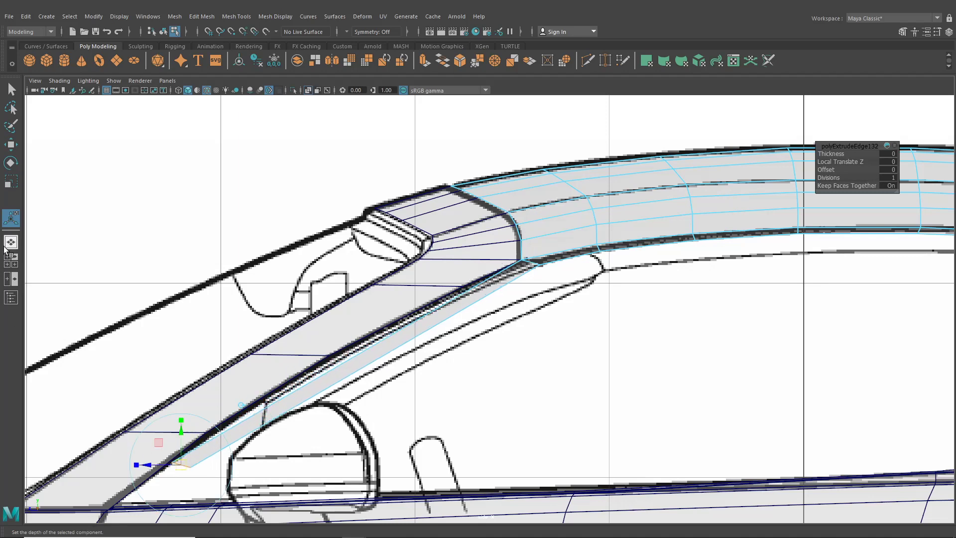
{"action": "left_click", "coordinate": [10, 245]}
{"action": "left_click_drag", "start_coordinate": [363, 313], "coordinate": [632, 341], "text": "alt"}
{"action": "left_click", "coordinate": [10, 144]}
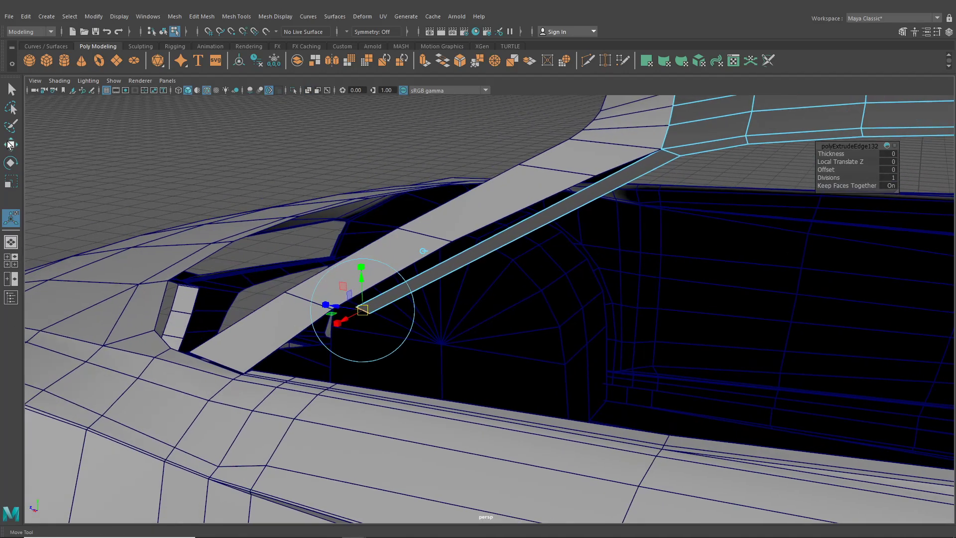
Step: Snap the inner end vertex of the extruded lip strip onto the pillar's lower corner and place the outer end vertex beside it
{"action": "right_click_drag", "start_coordinate": [398, 253], "coordinate": [326, 271]}
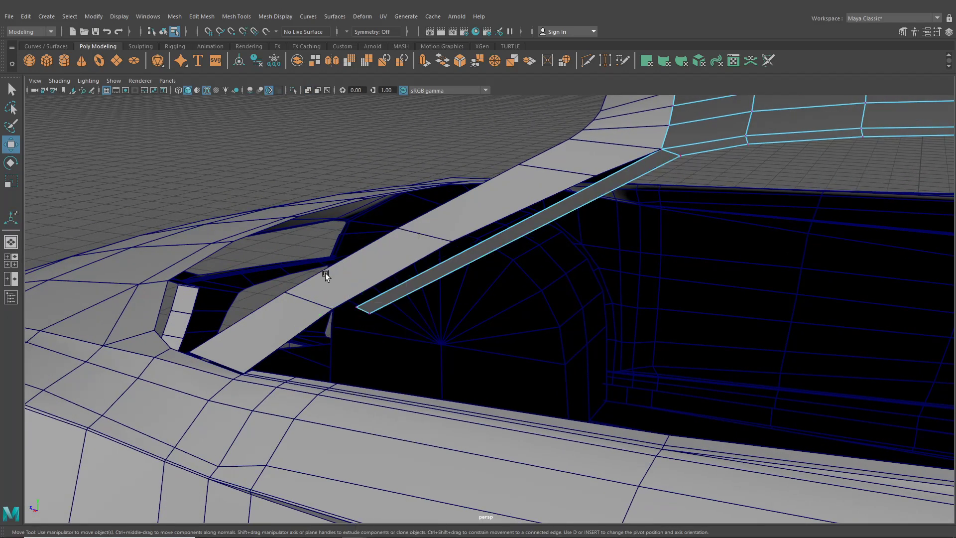
{"action": "middle_click_drag", "start_coordinate": [363, 293], "coordinate": [415, 282], "text": "alt"}
{"action": "scroll", "coordinate": [416, 283], "scroll_direction": "up", "scroll_amount": 2}
{"action": "left_click_drag", "start_coordinate": [382, 288], "coordinate": [252, 377]}
{"action": "left_click", "coordinate": [403, 302]}
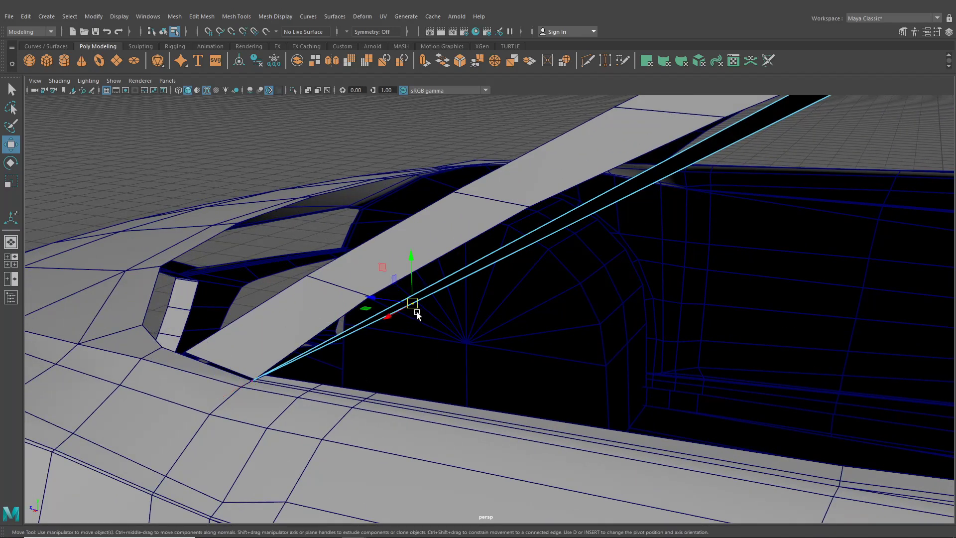
{"action": "left_click_drag", "start_coordinate": [413, 310], "coordinate": [225, 377]}
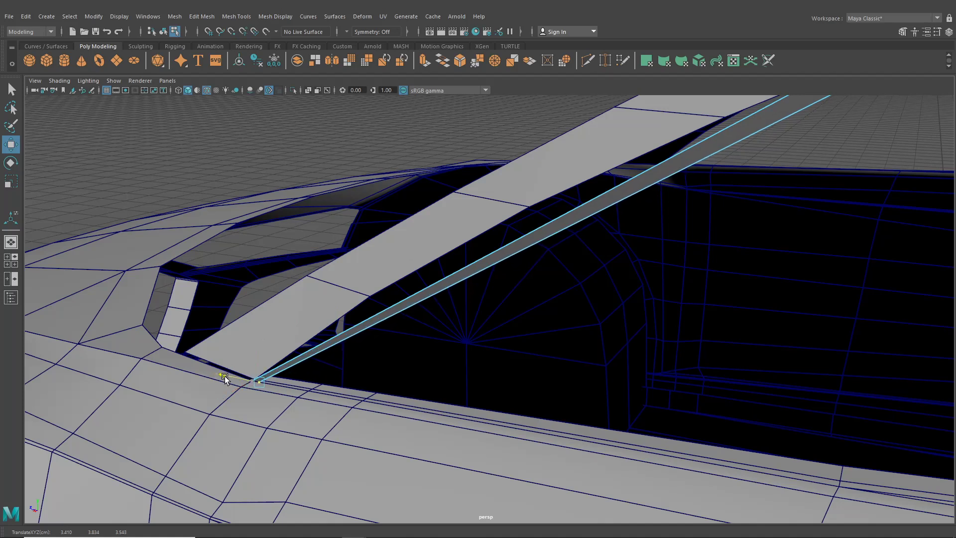
Step: Insert three edge loops across the lip strip along the windshield pillar, roughly in line with the pillar's cross edges
{"action": "left_click", "coordinate": [237, 17]}
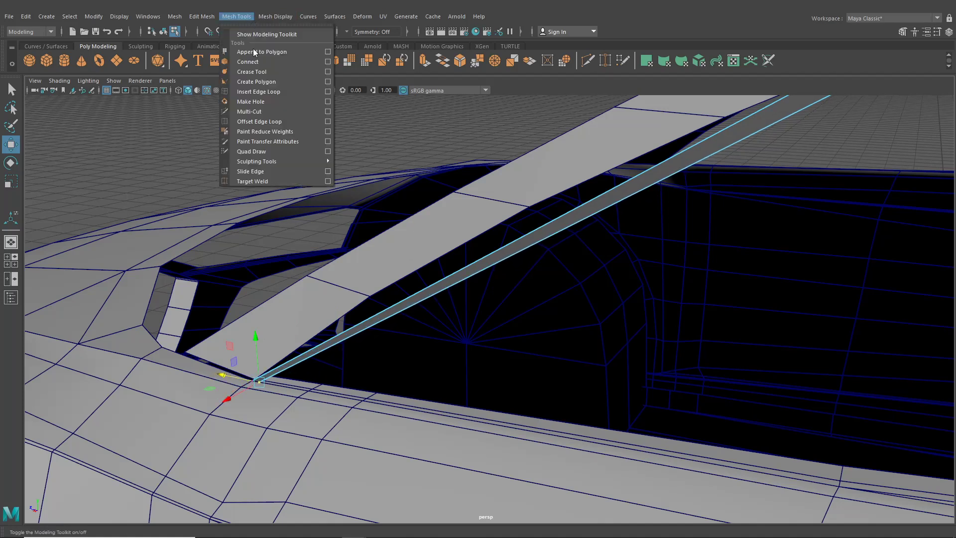
{"action": "left_click", "coordinate": [246, 90]}
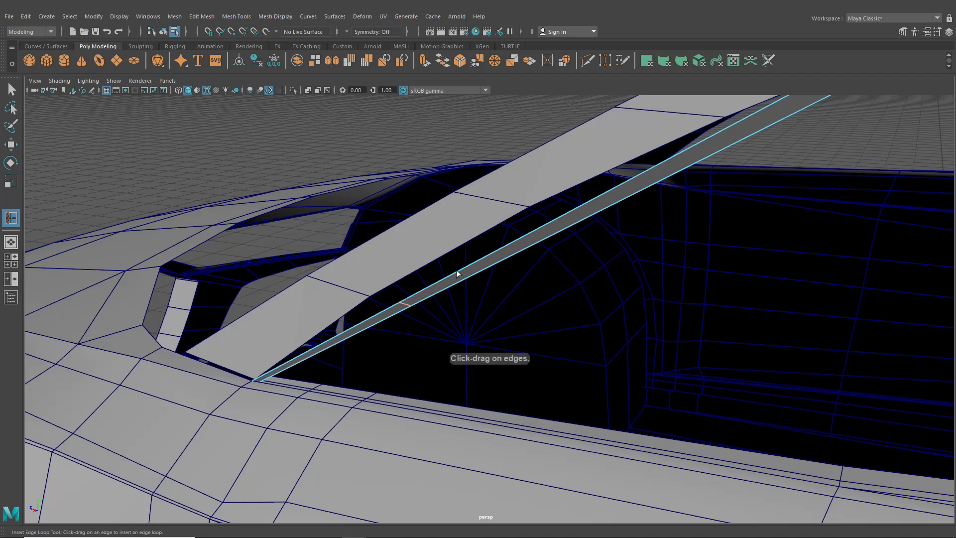
{"action": "scroll", "coordinate": [631, 170], "scroll_direction": "down", "scroll_amount": 2}
{"action": "left_click", "coordinate": [667, 173]}
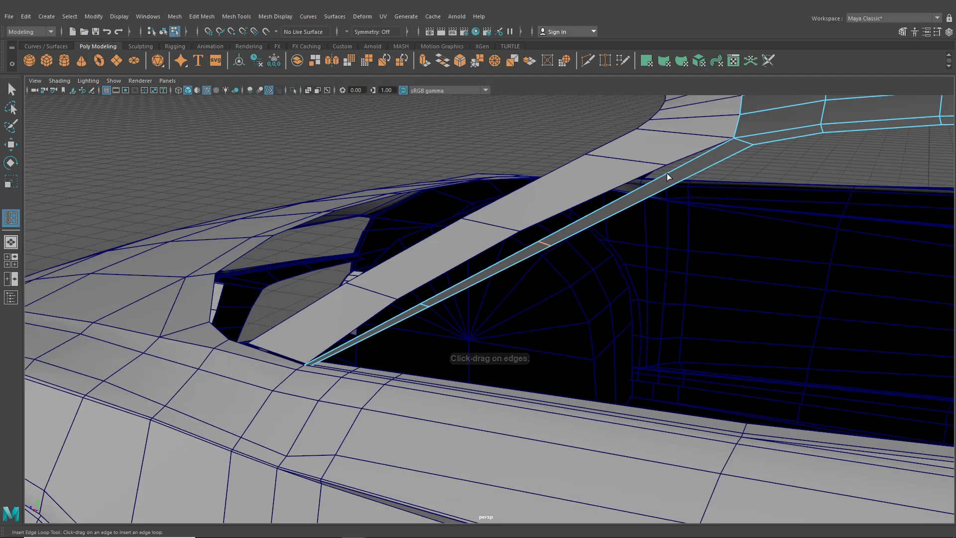
Step: Snap the lip strip's three inner vertices onto the matching vertices of the windshield pillar's lower edge
{"action": "left_click", "coordinate": [6, 145]}
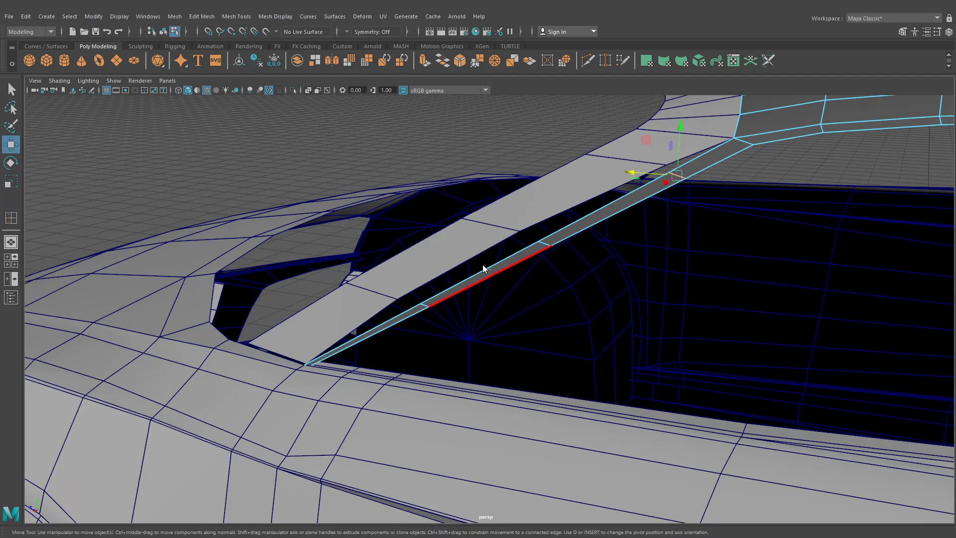
{"action": "right_click_drag", "start_coordinate": [450, 244], "coordinate": [446, 244]}
{"action": "middle_click_drag", "start_coordinate": [446, 263], "coordinate": [480, 268], "text": "alt"}
{"action": "scroll", "coordinate": [480, 270], "scroll_direction": "up", "scroll_amount": 3}
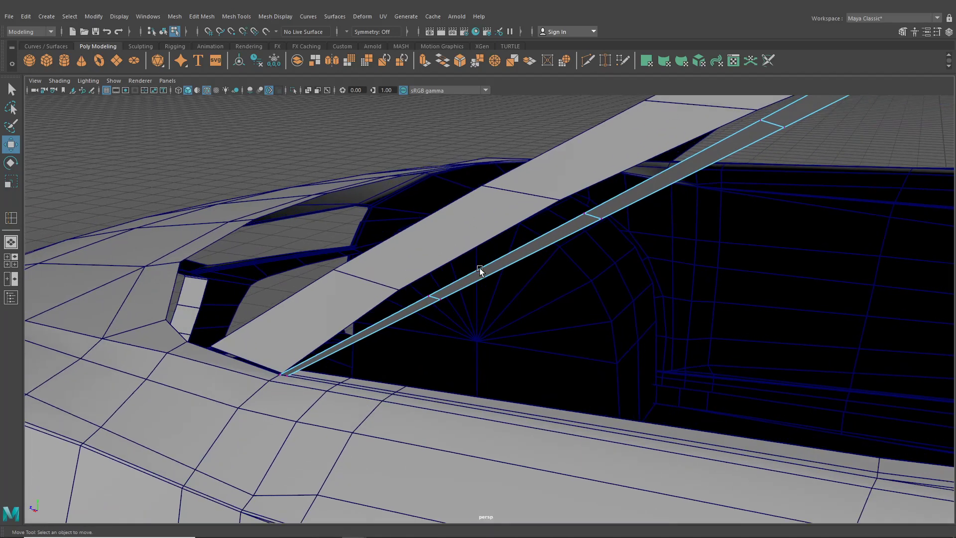
{"action": "left_click", "coordinate": [425, 298]}
{"action": "key", "text": "v"}
{"action": "left_click_drag", "start_coordinate": [423, 297], "coordinate": [390, 287]}
{"action": "left_click", "coordinate": [593, 205]}
{"action": "key", "text": "v"}
{"action": "left_click_drag", "start_coordinate": [595, 207], "coordinate": [431, 312]}
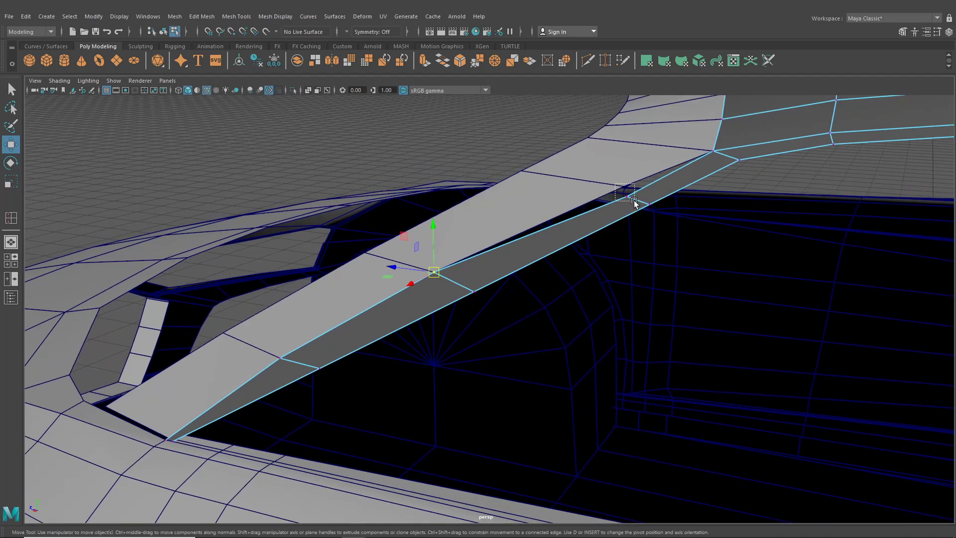
{"action": "key", "text": "v"}
{"action": "left_click_drag", "start_coordinate": [634, 200], "coordinate": [623, 184]}
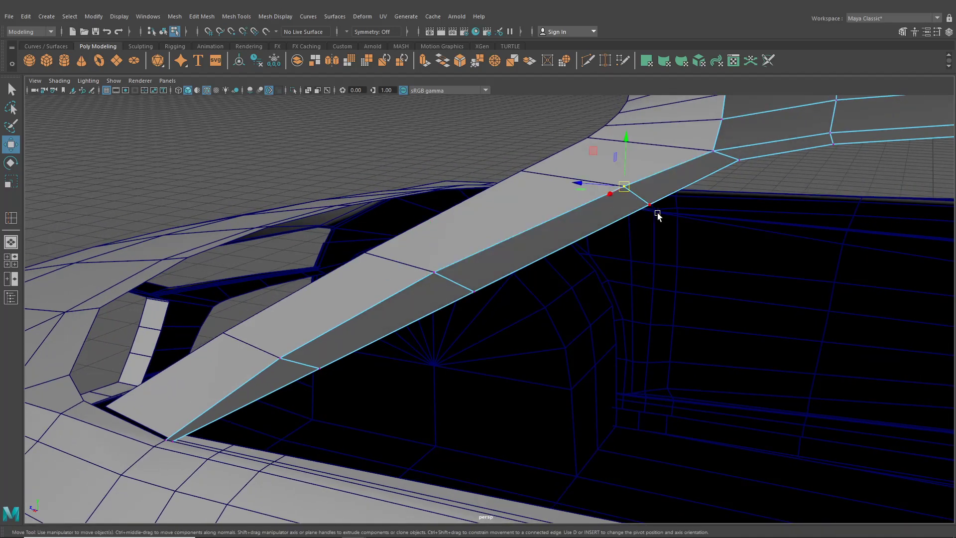
Step: Pull the lip strip's three outer vertices close to their matching pillar vertices to form a narrow, even lip
{"action": "left_click_drag", "start_coordinate": [657, 213], "coordinate": [640, 201]}
{"action": "key", "text": "v"}
{"action": "left_click_drag", "start_coordinate": [648, 204], "coordinate": [630, 174]}
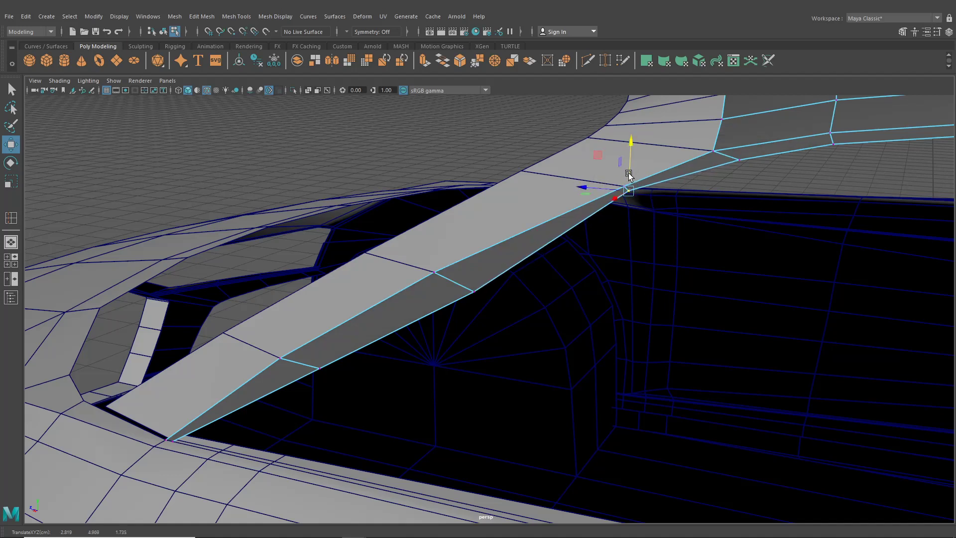
{"action": "left_click", "coordinate": [473, 292]}
{"action": "key", "text": "v"}
{"action": "left_click_drag", "start_coordinate": [474, 293], "coordinate": [410, 274]}
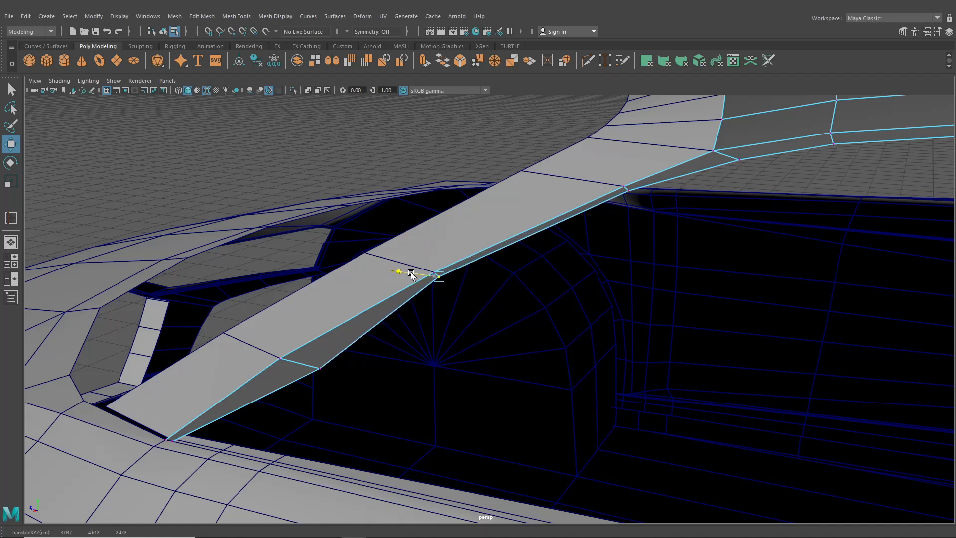
{"action": "left_click", "coordinate": [318, 367]}
{"action": "left_click_drag", "start_coordinate": [316, 371], "coordinate": [255, 356]}
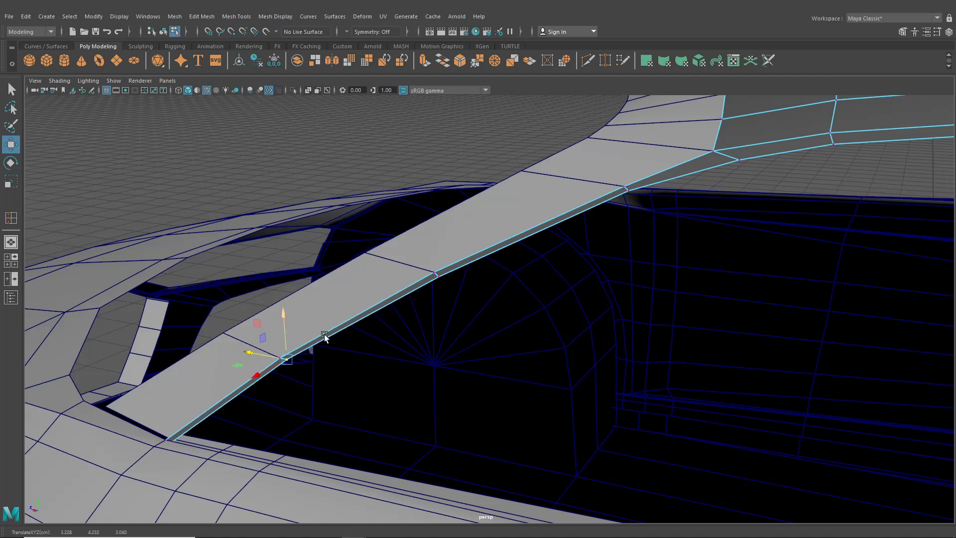
Step: Fine-tune the middle outer lip vertex on the pillar, return to object selection and inspect the lip
{"action": "left_click", "coordinate": [436, 275]}
{"action": "left_click_drag", "start_coordinate": [439, 278], "coordinate": [365, 273]}
{"action": "left_click", "coordinate": [163, 31]}
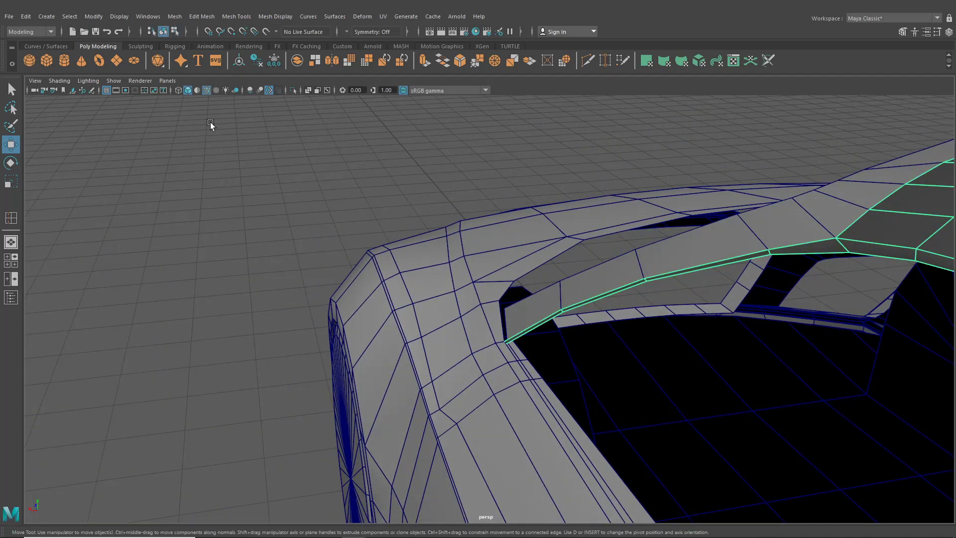
{"action": "left_click", "coordinate": [210, 121]}
{"action": "left_click_drag", "start_coordinate": [210, 122], "coordinate": [448, 346], "text": "alt"}
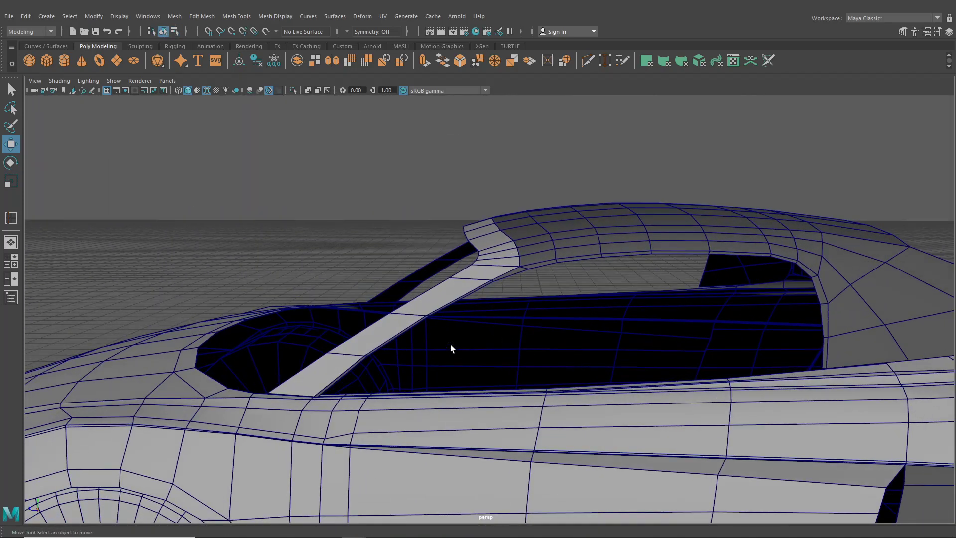
Step: In the side view, move the upper outer lip vertex on the windshield pillar onto the blueprint line
{"action": "key", "text": "space"}
{"action": "key", "text": "space"}
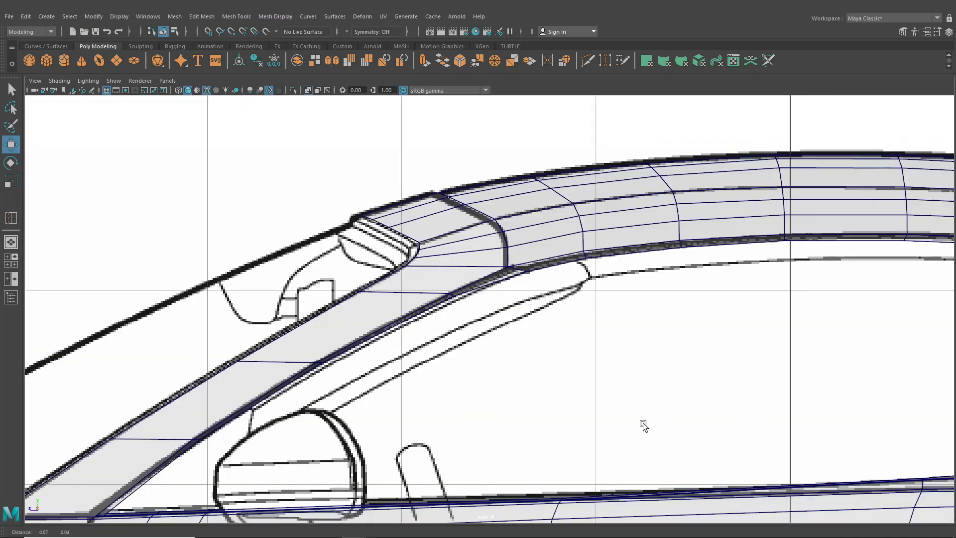
{"action": "scroll", "coordinate": [451, 332], "scroll_direction": "up", "scroll_amount": 3}
{"action": "left_click", "coordinate": [473, 286]}
{"action": "scroll", "coordinate": [474, 286], "scroll_direction": "down", "scroll_amount": 3}
{"action": "scroll", "coordinate": [498, 281], "scroll_direction": "up", "scroll_amount": 5}
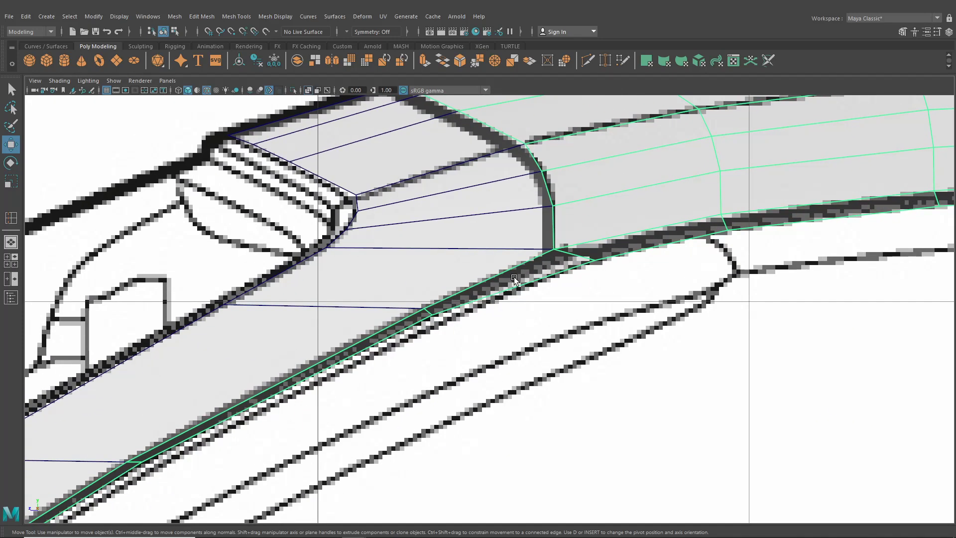
{"action": "right_click_drag", "start_coordinate": [514, 279], "coordinate": [463, 256]}
{"action": "left_click", "coordinate": [434, 316]}
{"action": "left_click_drag", "start_coordinate": [439, 321], "coordinate": [441, 323]}
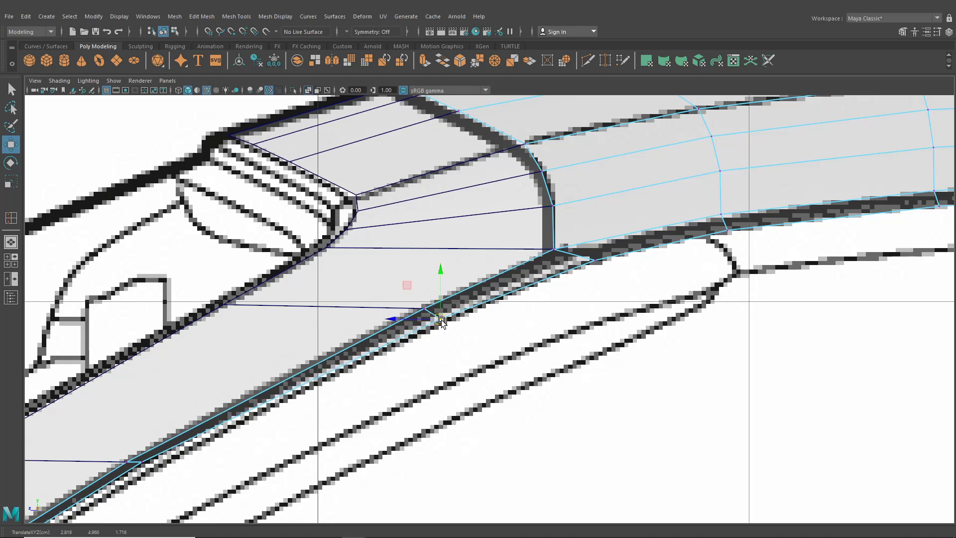
Step: Adjust the middle and lower outer lip vertices along the pillar to the blueprint line and check the lip in perspective
{"action": "middle_click_drag", "start_coordinate": [416, 357], "coordinate": [561, 264], "text": "alt"}
{"action": "left_click_drag", "start_coordinate": [286, 361], "coordinate": [297, 374]}
{"action": "middle_click_drag", "start_coordinate": [268, 403], "coordinate": [384, 311], "text": "alt"}
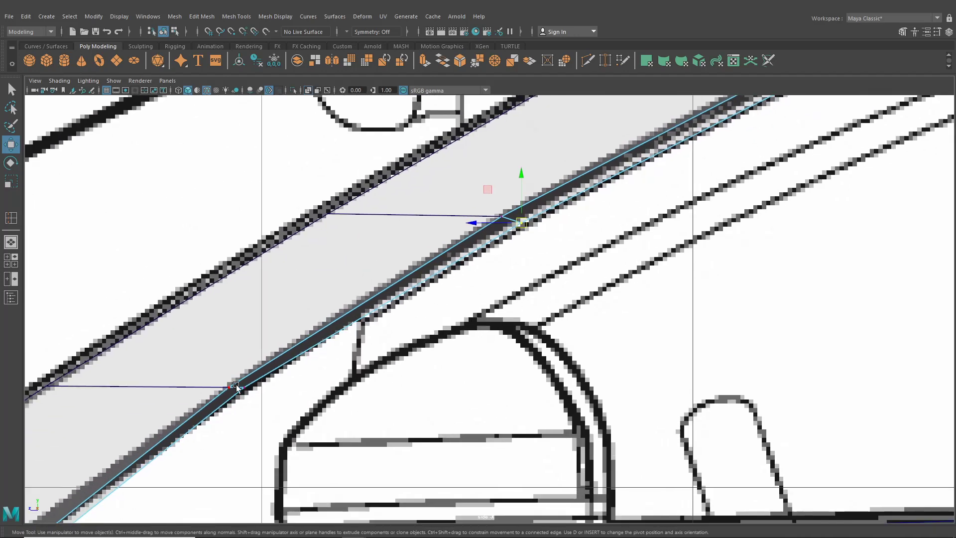
{"action": "middle_click_drag", "start_coordinate": [233, 427], "coordinate": [521, 266], "text": "alt"}
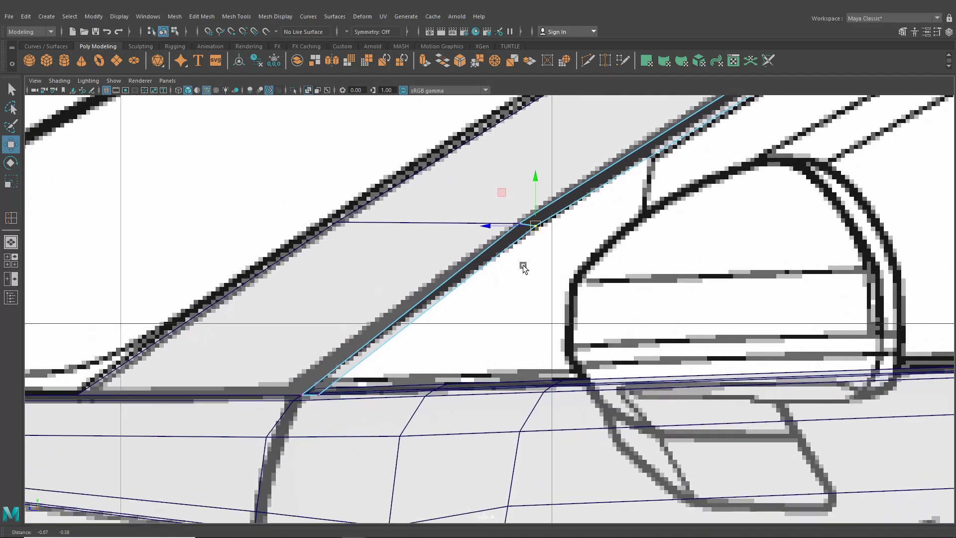
{"action": "key", "text": "F8"}
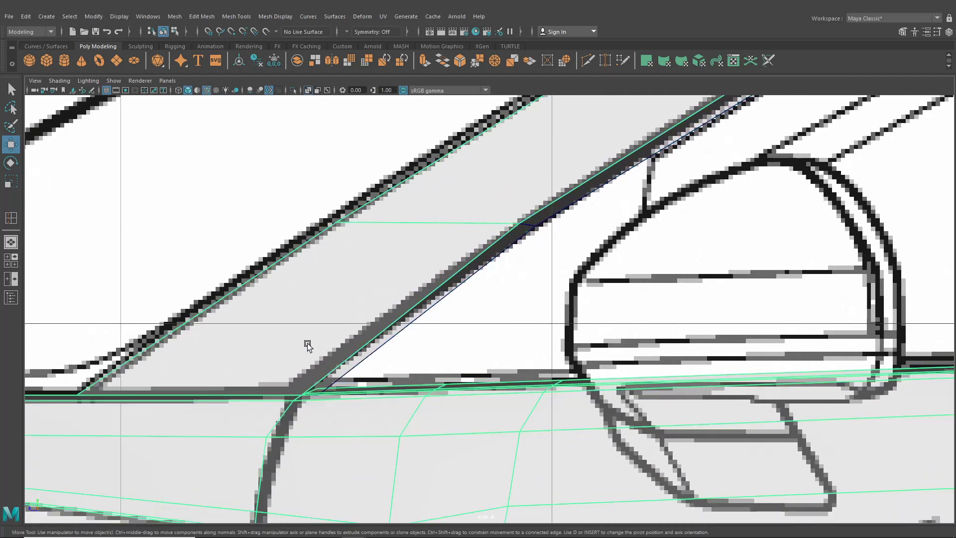
{"action": "left_click", "coordinate": [11, 242]}
{"action": "left_click_drag", "start_coordinate": [314, 262], "coordinate": [301, 330], "text": "alt"}
{"action": "left_click", "coordinate": [334, 395]}
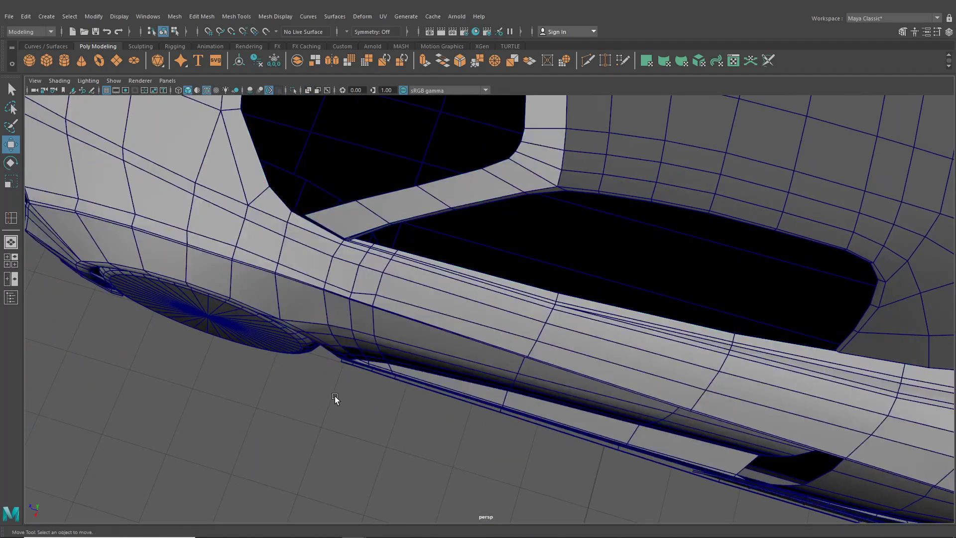
{"action": "scroll", "coordinate": [367, 401], "scroll_direction": "down", "scroll_amount": 4}
{"action": "left_click_drag", "start_coordinate": [367, 401], "coordinate": [521, 319], "text": "alt"}
{"action": "scroll", "coordinate": [520, 319], "scroll_direction": "up", "scroll_amount": 3}
Step: Select the lip's full face loop around the side window and extract it from the roof mesh
{"action": "left_click", "coordinate": [523, 253]}
{"action": "right_click_drag", "start_coordinate": [524, 255], "coordinate": [524, 226]}
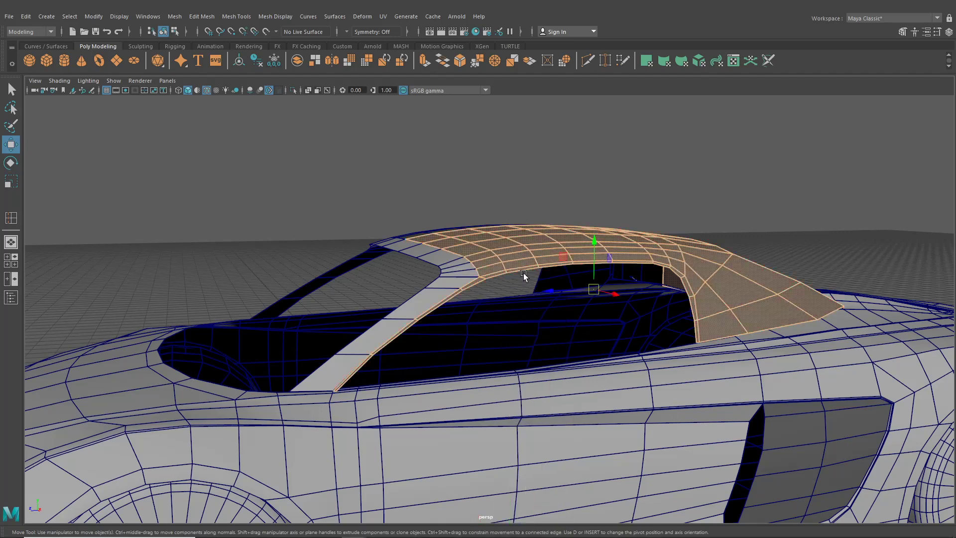
{"action": "left_click", "coordinate": [524, 263]}
{"action": "scroll", "coordinate": [533, 270], "scroll_direction": "up", "scroll_amount": 2}
{"action": "scroll", "coordinate": [533, 271], "scroll_direction": "up", "scroll_amount": 1}
{"action": "double_click", "coordinate": [495, 252]}
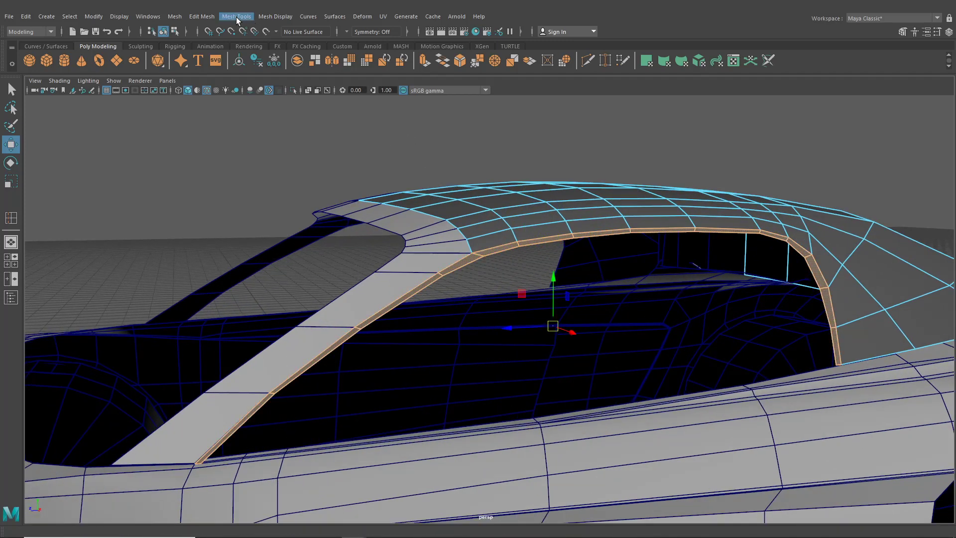
{"action": "left_click", "coordinate": [198, 16]}
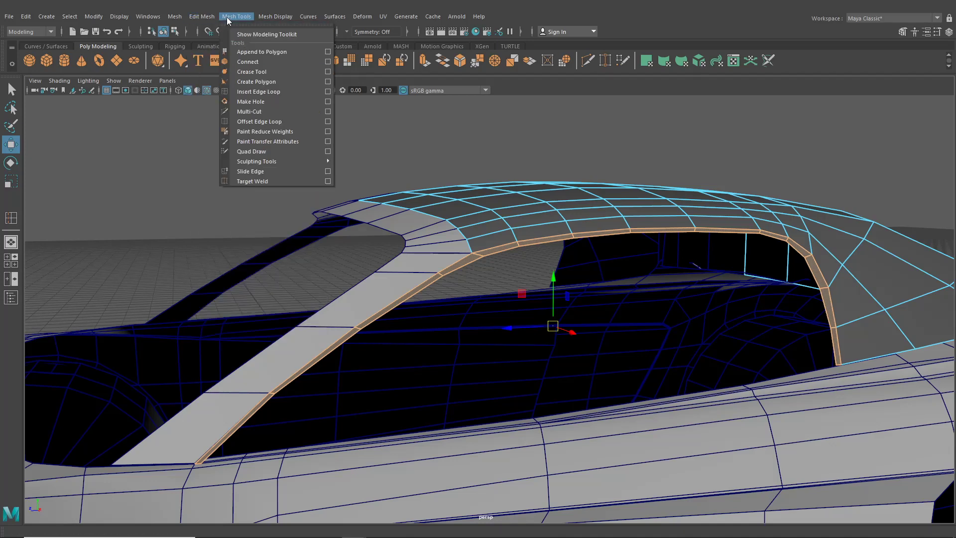
{"action": "left_click", "coordinate": [215, 296]}
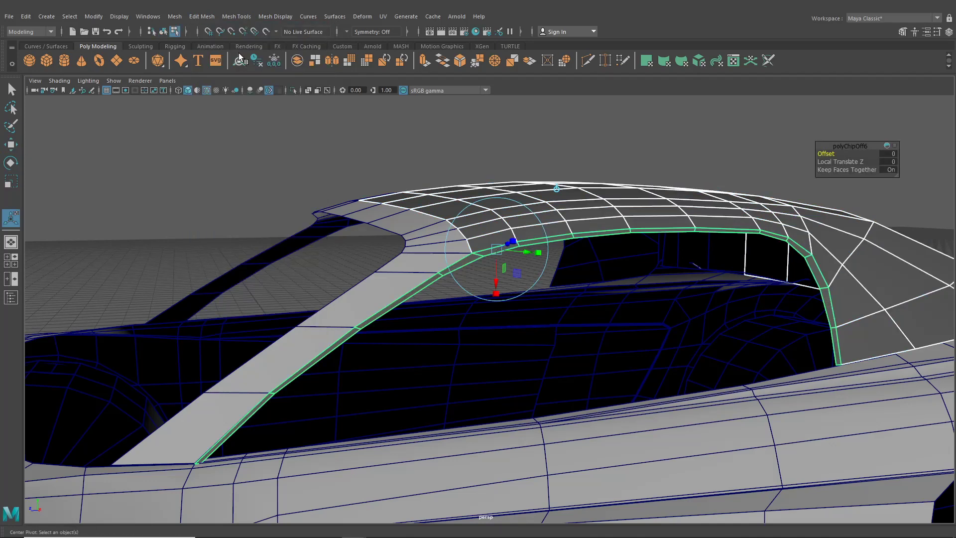
{"action": "left_click", "coordinate": [171, 31]}
{"action": "left_click", "coordinate": [164, 31]}
{"action": "left_click", "coordinate": [211, 166]}
{"action": "scroll", "coordinate": [449, 275], "scroll_direction": "down", "scroll_amount": 5}
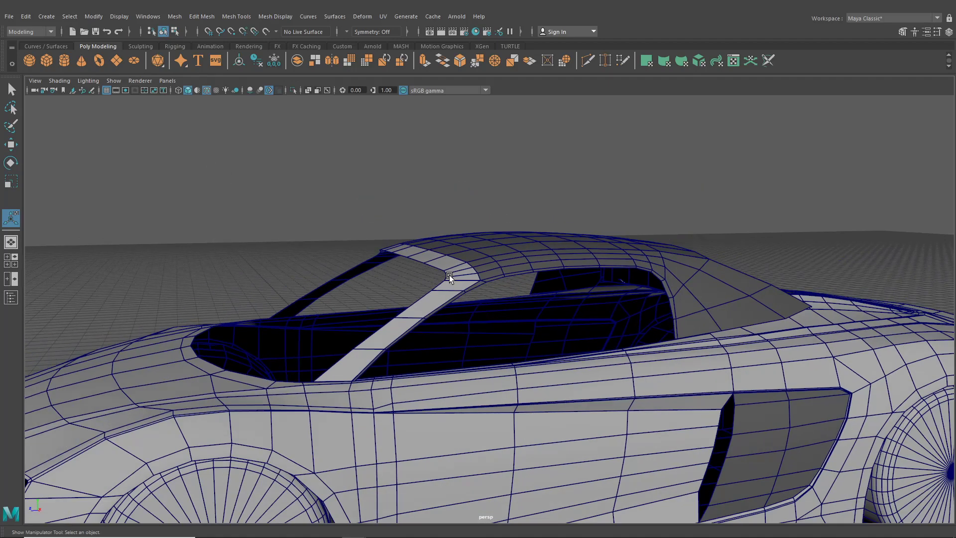
Step: Center the pivot of the separated window lip strip and shift the strip along X
{"action": "left_click_drag", "start_coordinate": [449, 275], "coordinate": [330, 252], "text": "alt"}
{"action": "left_click", "coordinate": [9, 147]}
{"action": "scroll", "coordinate": [330, 253], "scroll_direction": "up", "scroll_amount": 4}
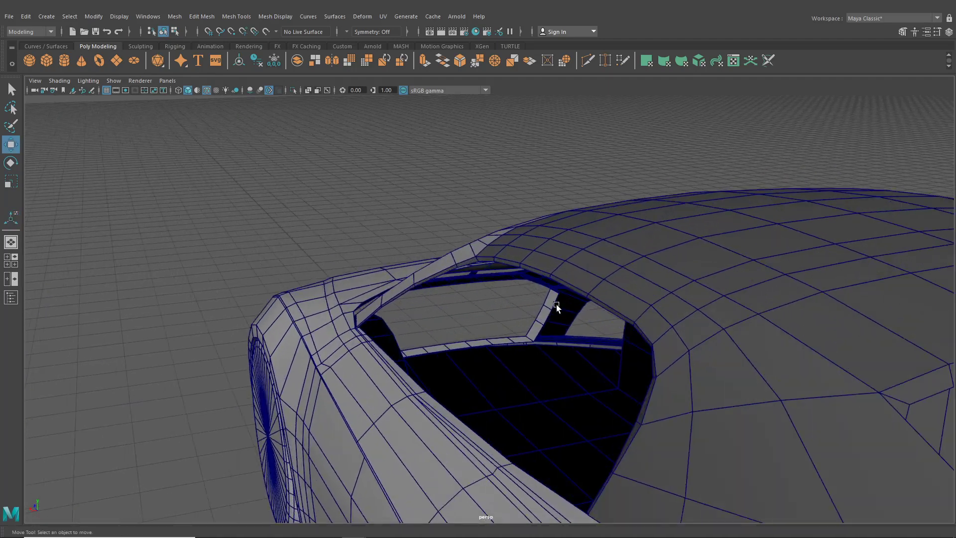
{"action": "left_click", "coordinate": [568, 284]}
{"action": "scroll", "coordinate": [424, 264], "scroll_direction": "up", "scroll_amount": 4}
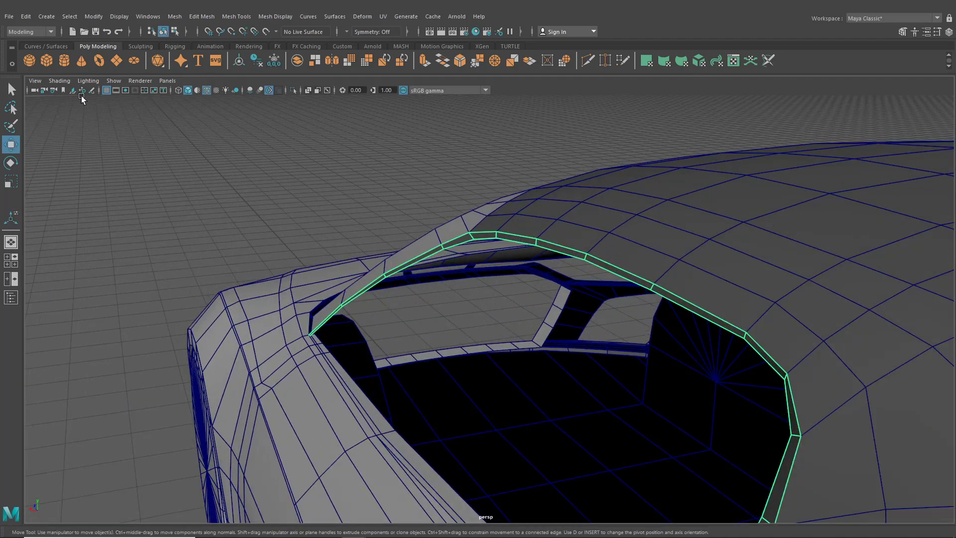
{"action": "left_click", "coordinate": [94, 16]}
{"action": "left_click", "coordinate": [122, 91]}
{"action": "left_click_drag", "start_coordinate": [372, 240], "coordinate": [376, 331], "text": "alt"}
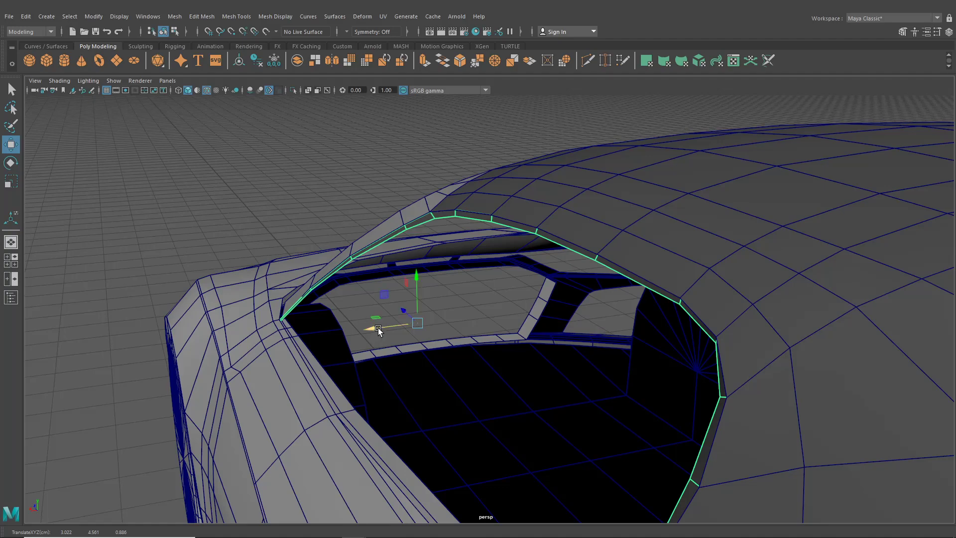
Step: Select the roof's border edges along the side window opening, from the windshield pillar around to the rear base
{"action": "left_click_drag", "start_coordinate": [378, 331], "coordinate": [514, 201], "text": "alt"}
{"action": "left_click", "coordinate": [513, 199]}
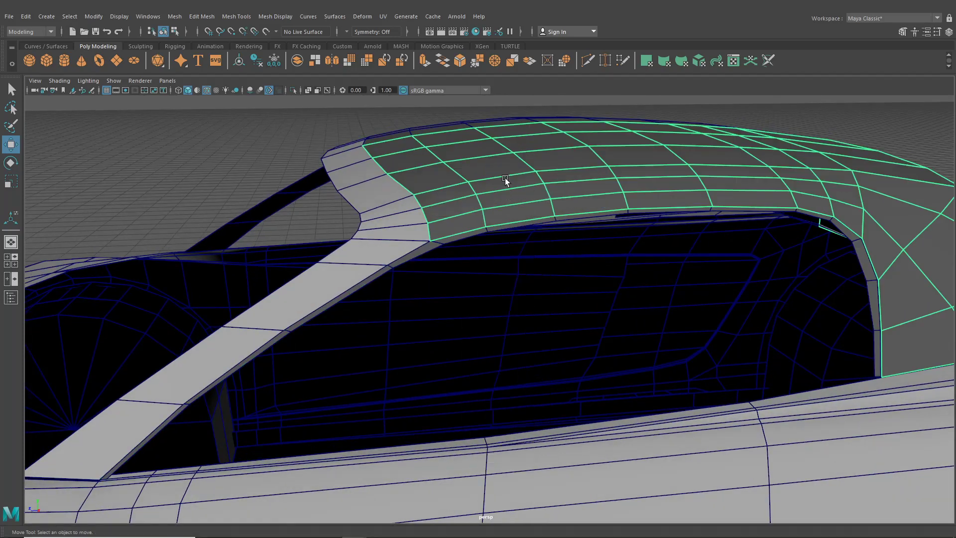
{"action": "left_click", "coordinate": [470, 233]}
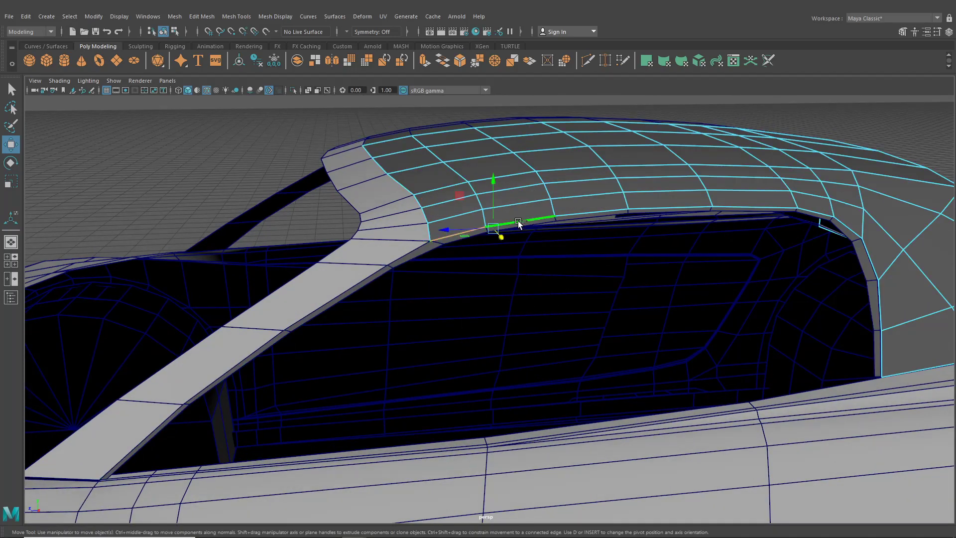
{"action": "left_click", "coordinate": [640, 206], "text": "shift"}
{"action": "left_click", "coordinate": [813, 212], "text": "shift"}
{"action": "left_click", "coordinate": [847, 226], "text": "shift"}
{"action": "left_click", "coordinate": [874, 263], "text": "shift"}
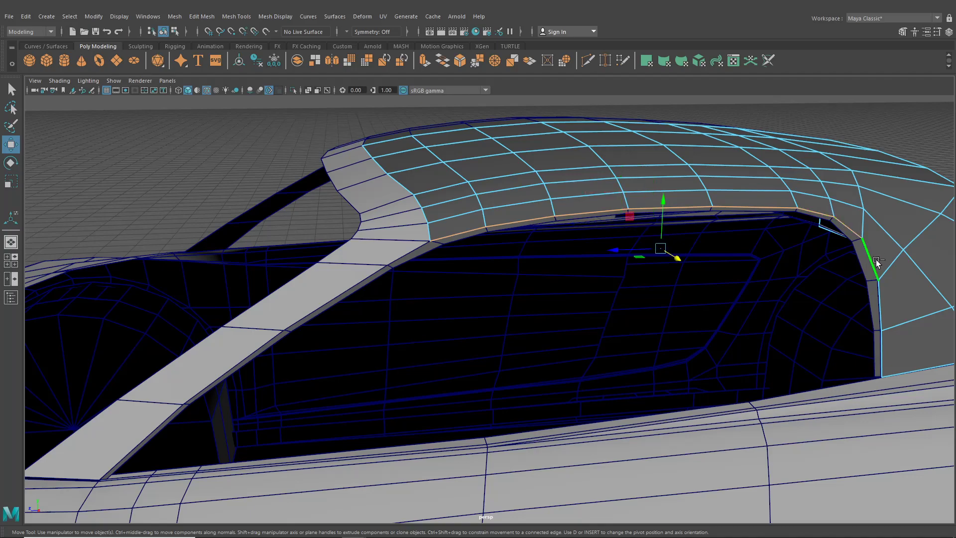
{"action": "left_click", "coordinate": [881, 305], "text": "shift"}
{"action": "left_click", "coordinate": [882, 349], "text": "shift"}
Step: Extrude the selected roof edges and move the extruded edges inward along X, then return to object selection
{"action": "scroll", "coordinate": [882, 349], "scroll_direction": "down", "scroll_amount": 1}
{"action": "scroll", "coordinate": [830, 336], "scroll_direction": "down", "scroll_amount": 2}
{"action": "key", "text": "ctrl+e"}
{"action": "scroll", "coordinate": [599, 288], "scroll_direction": "down", "scroll_amount": 1}
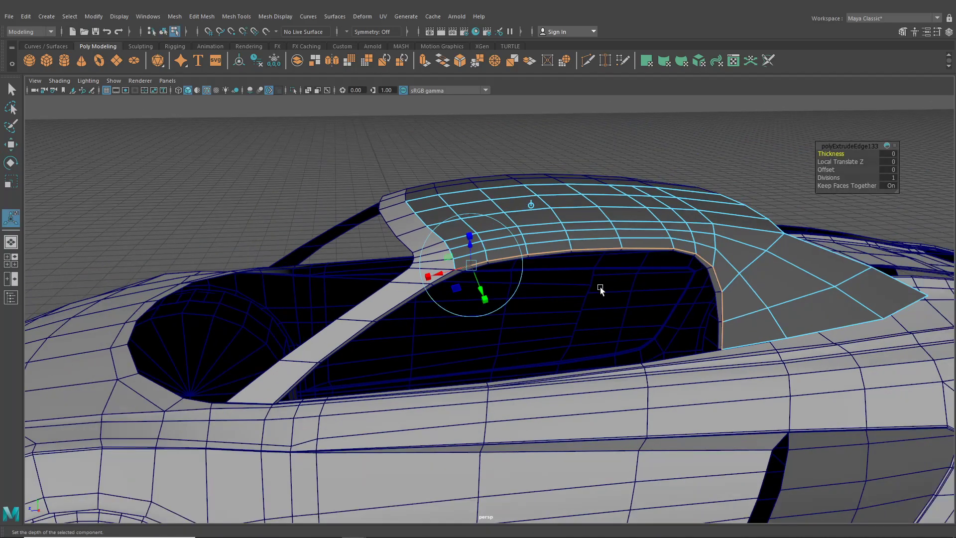
{"action": "left_click", "coordinate": [532, 205]}
{"action": "scroll", "coordinate": [641, 283], "scroll_direction": "up", "scroll_amount": 3}
{"action": "left_click_drag", "start_coordinate": [641, 284], "coordinate": [702, 304], "text": "alt"}
{"action": "middle_click_drag", "start_coordinate": [702, 304], "coordinate": [615, 390], "text": "alt"}
{"action": "scroll", "coordinate": [614, 390], "scroll_direction": "up", "scroll_amount": 2}
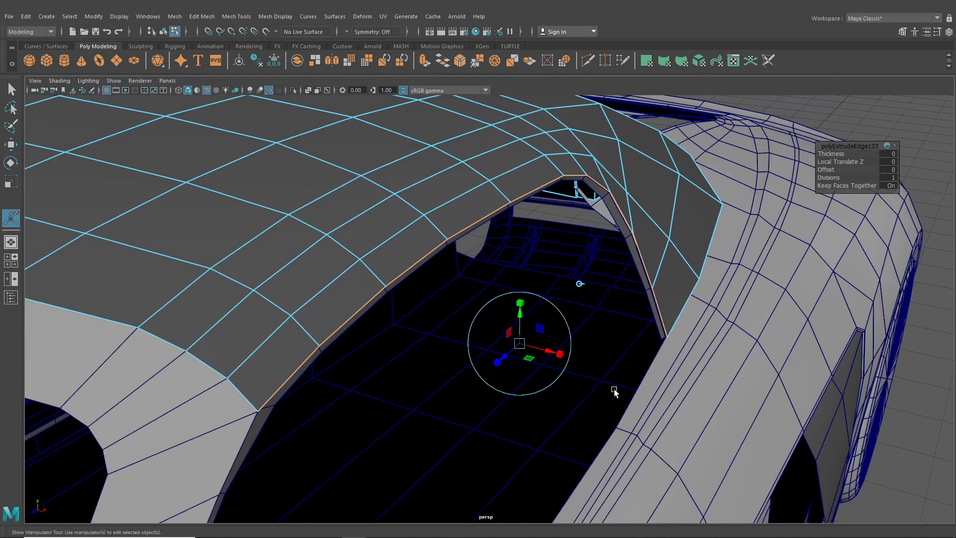
{"action": "left_click_drag", "start_coordinate": [614, 390], "coordinate": [617, 382], "text": "alt"}
{"action": "left_click_drag", "start_coordinate": [542, 361], "coordinate": [581, 337]}
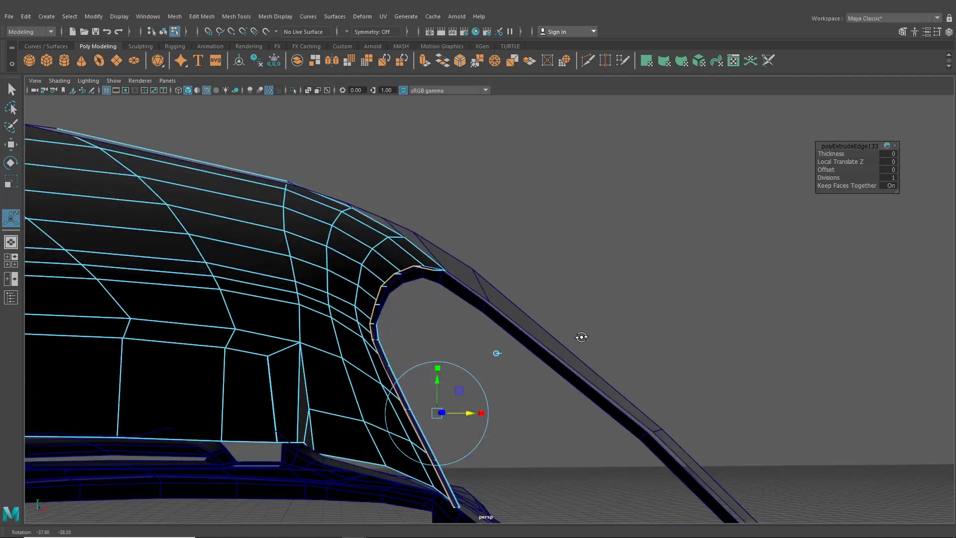
{"action": "left_click_drag", "start_coordinate": [471, 413], "coordinate": [343, 413]}
{"action": "left_click", "coordinate": [163, 31]}
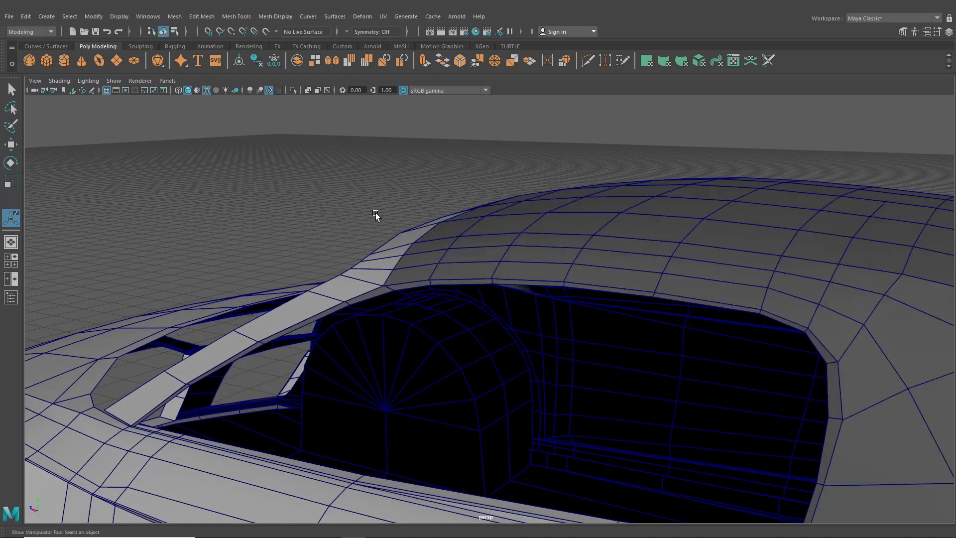
Step: Extrude the border edge loop of the separate window lip strip and move it inward along X
{"action": "left_click_drag", "start_coordinate": [380, 213], "coordinate": [447, 259], "text": "alt"}
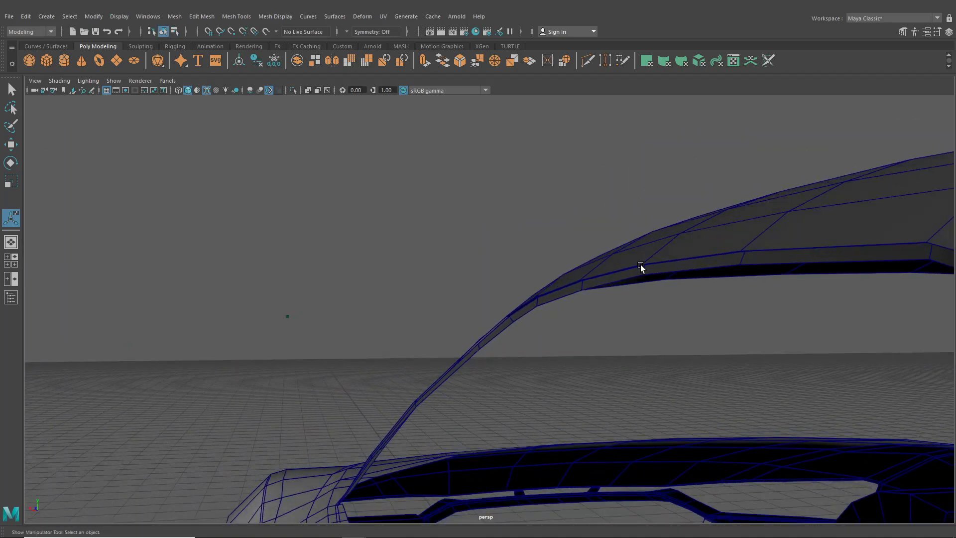
{"action": "left_click_drag", "start_coordinate": [614, 265], "coordinate": [547, 295], "text": "alt"}
{"action": "left_click", "coordinate": [541, 278]}
{"action": "right_click_drag", "start_coordinate": [542, 279], "coordinate": [541, 227]}
{"action": "double_click", "coordinate": [537, 280]}
{"action": "scroll", "coordinate": [538, 294], "scroll_direction": "down", "scroll_amount": 3}
{"action": "middle_click_drag", "start_coordinate": [540, 312], "coordinate": [622, 315], "text": "alt"}
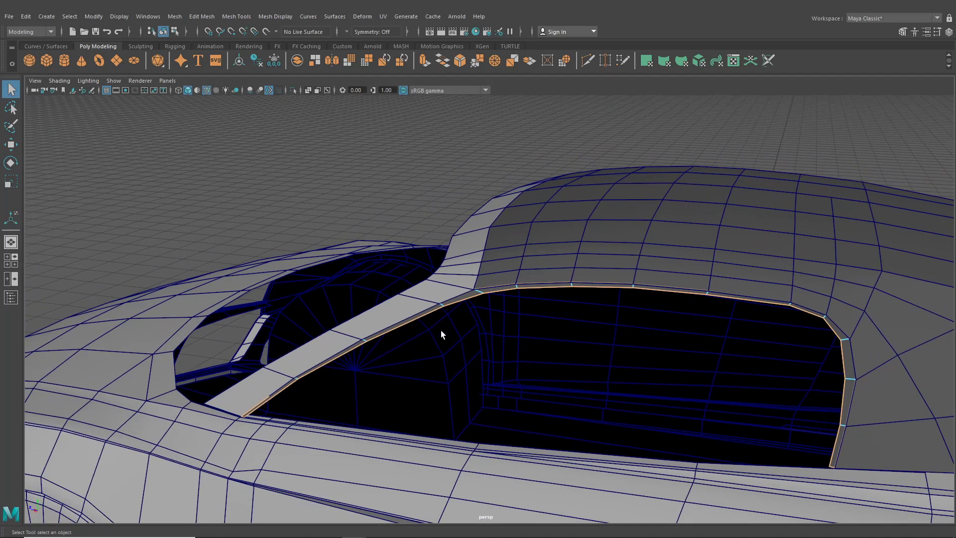
{"action": "key", "text": "ctrl+e"}
{"action": "left_click_drag", "start_coordinate": [568, 231], "coordinate": [514, 389], "text": "alt"}
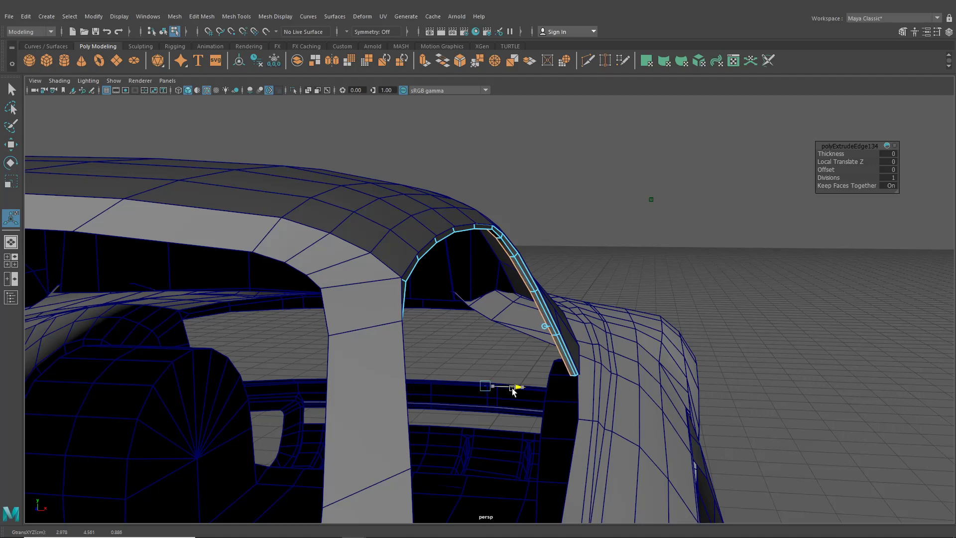
{"action": "left_click", "coordinate": [165, 33]}
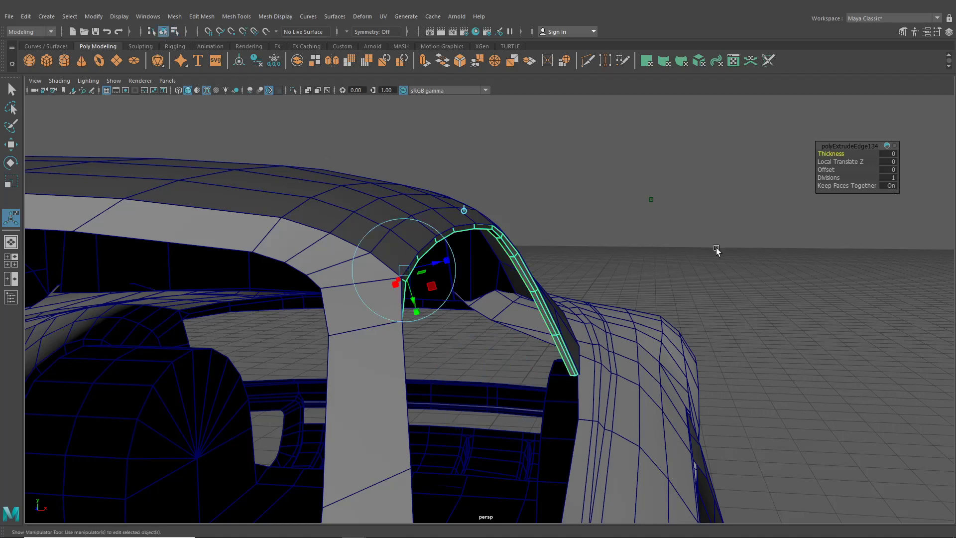
{"action": "left_click", "coordinate": [719, 252]}
Step: Select the car body's upper border vertices along the bottom of the side window opening
{"action": "left_click_drag", "start_coordinate": [718, 252], "coordinate": [490, 365], "text": "alt"}
{"action": "left_click", "coordinate": [489, 362]}
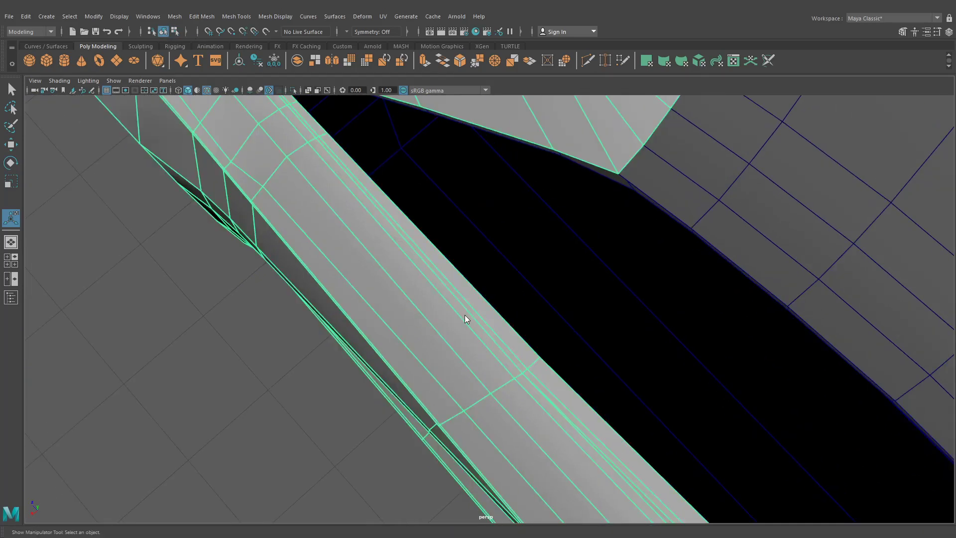
{"action": "right_click_drag", "start_coordinate": [464, 254], "coordinate": [418, 255]}
{"action": "left_click_drag", "start_coordinate": [432, 292], "coordinate": [277, 432], "text": "alt"}
{"action": "left_click", "coordinate": [265, 468], "text": "shift"}
{"action": "scroll", "coordinate": [527, 488], "scroll_direction": "down", "scroll_amount": 3}
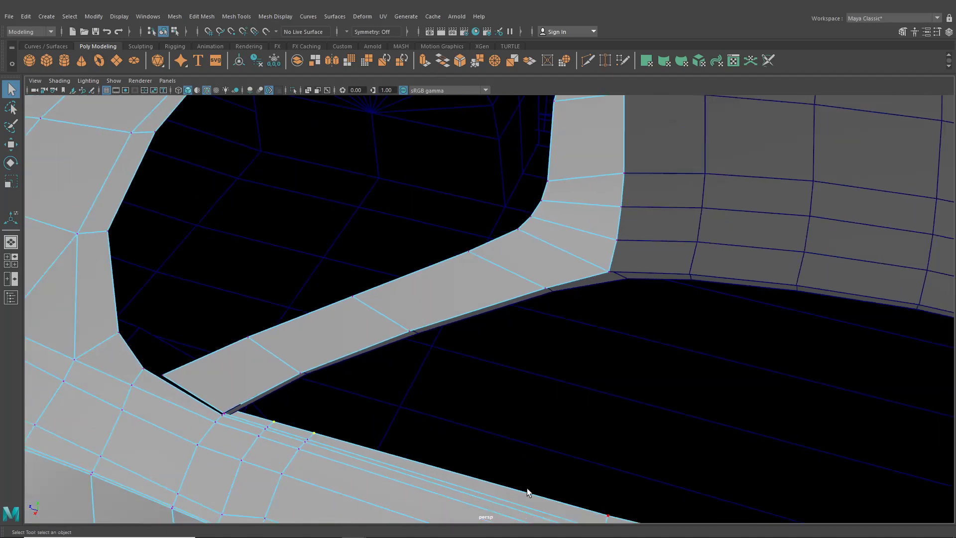
{"action": "left_click_drag", "start_coordinate": [527, 488], "coordinate": [610, 418], "text": "alt"}
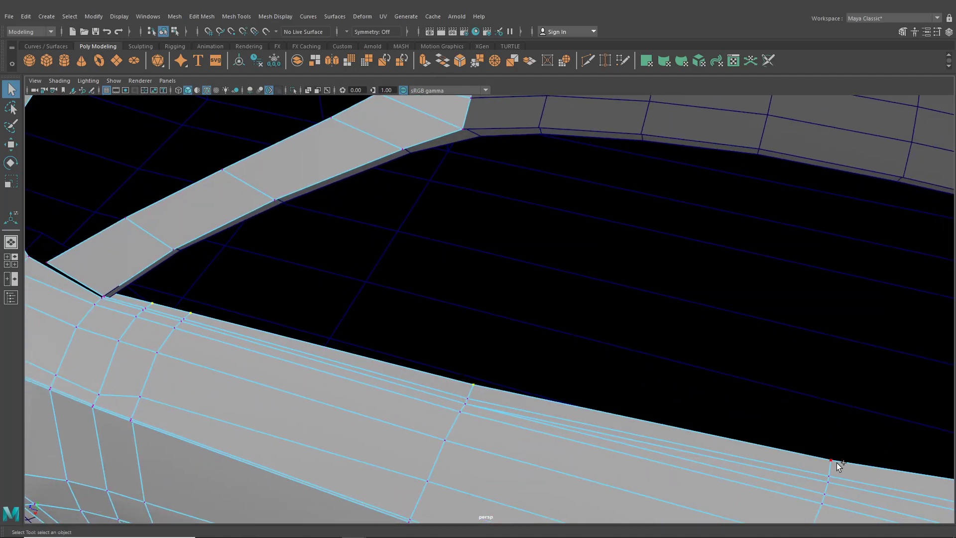
{"action": "left_click_drag", "start_coordinate": [836, 462], "coordinate": [477, 372], "text": "alt"}
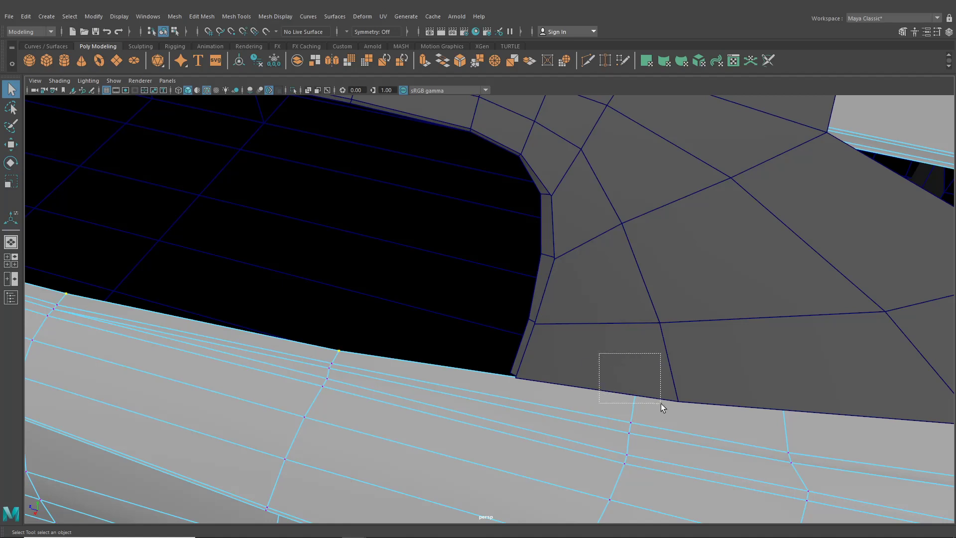
Step: Move the selected window sill vertices along X and leave vertex editing of the body
{"action": "left_click", "coordinate": [10, 145]}
{"action": "middle_click_drag", "start_coordinate": [258, 269], "coordinate": [363, 289], "text": "alt"}
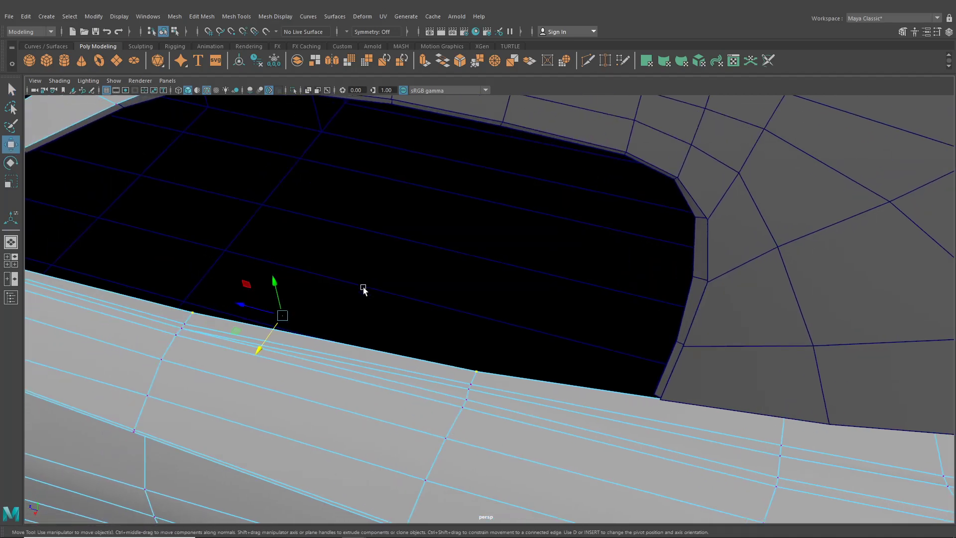
{"action": "left_click_drag", "start_coordinate": [266, 348], "coordinate": [508, 302]}
{"action": "scroll", "coordinate": [306, 326], "scroll_direction": "down", "scroll_amount": 3}
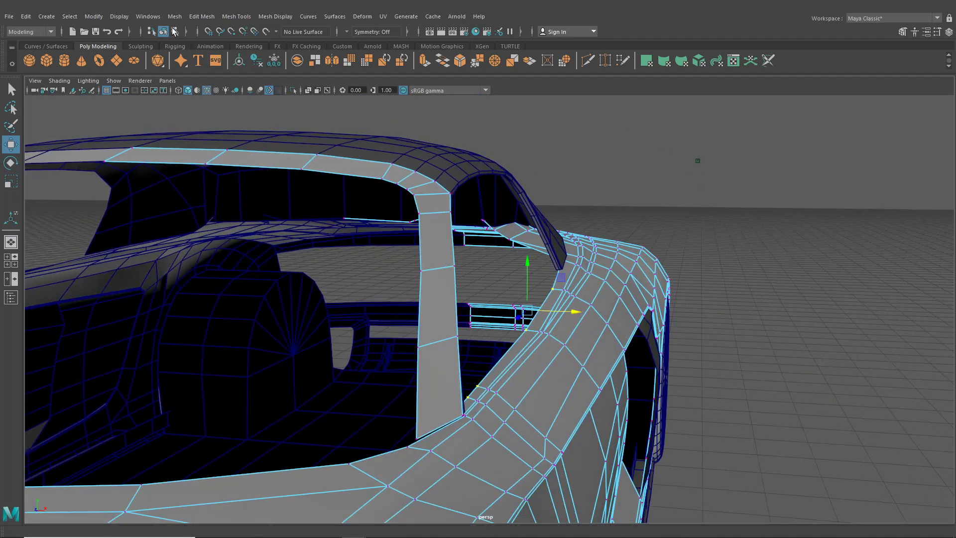
{"action": "left_click", "coordinate": [166, 32]}
{"action": "left_click", "coordinate": [751, 191]}
Step: Inspect the window lip strip against the roof and body, then look over the whole car
{"action": "scroll", "coordinate": [748, 215], "scroll_direction": "down", "scroll_amount": 5}
{"action": "left_click_drag", "start_coordinate": [748, 215], "coordinate": [575, 282], "text": "alt"}
{"action": "double_click", "coordinate": [546, 261]}
{"action": "key", "text": "f"}
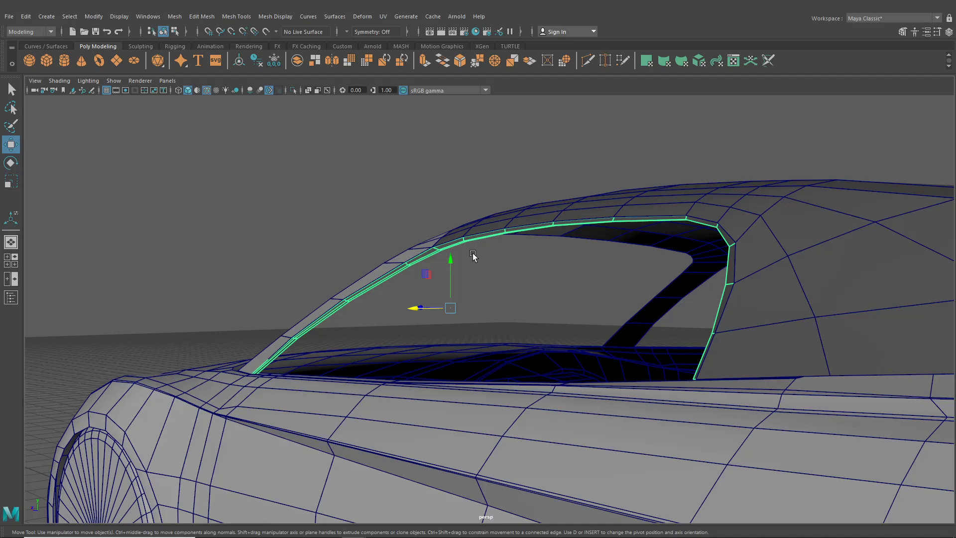
{"action": "scroll", "coordinate": [598, 286], "scroll_direction": "down", "scroll_amount": 4}
{"action": "left_click", "coordinate": [344, 215]}
{"action": "left_click_drag", "start_coordinate": [344, 215], "coordinate": [498, 300], "text": "alt"}
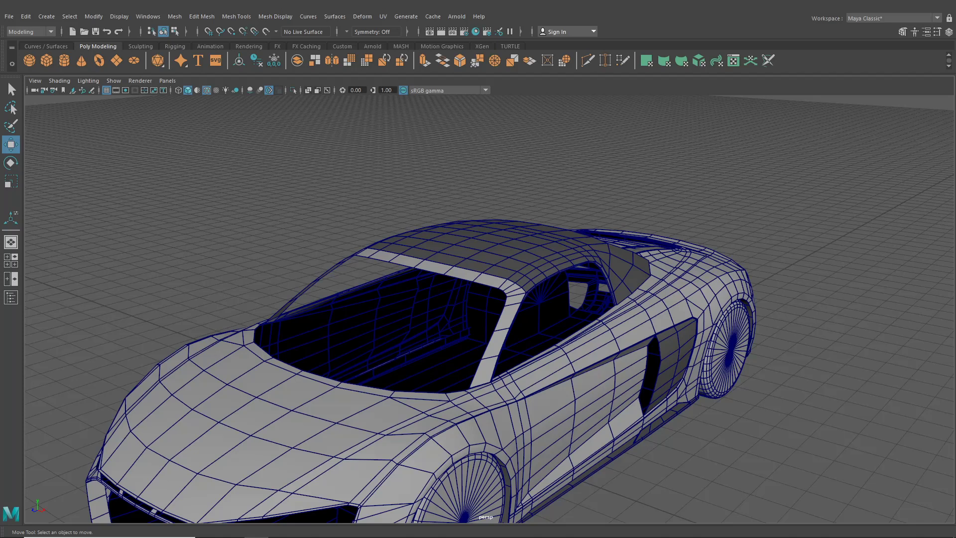
Step: Switch to the top view, zoom to the windshield corner and start edge selection on the body mesh
{"action": "left_click", "coordinate": [11, 260]}
{"action": "key", "text": "space"}
{"action": "scroll", "coordinate": [406, 305], "scroll_direction": "up", "scroll_amount": 10}
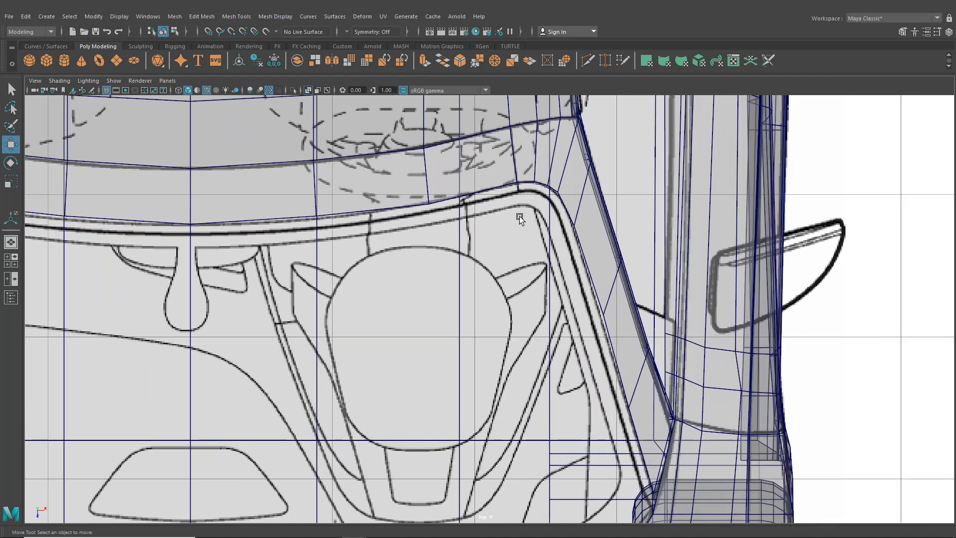
{"action": "left_click", "coordinate": [533, 190]}
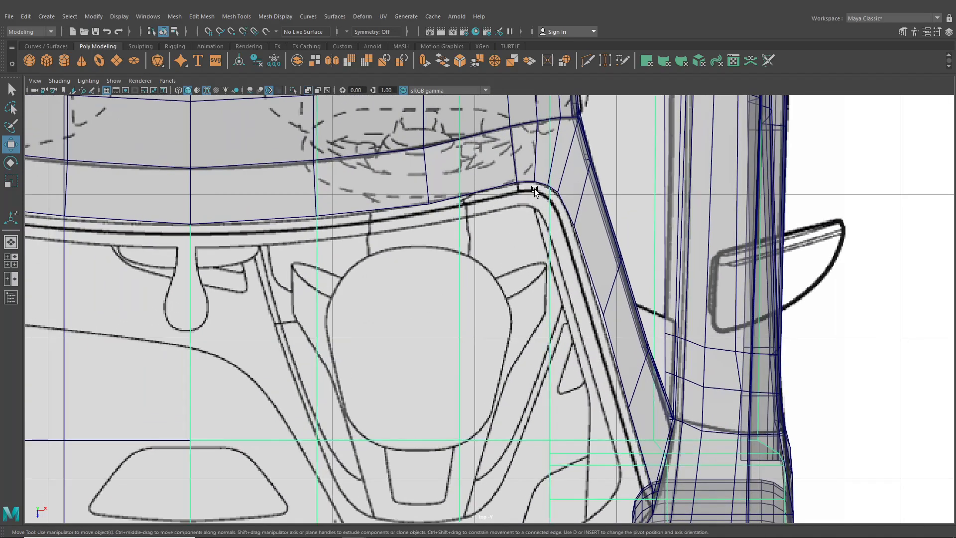
{"action": "left_click", "coordinate": [579, 271]}
{"action": "left_click", "coordinate": [591, 242]}
{"action": "right_click_drag", "start_coordinate": [563, 165], "coordinate": [558, 143]}
{"action": "middle_click_drag", "start_coordinate": [277, 224], "coordinate": [304, 222], "text": "alt"}
Step: Select the windshield frame's inner border edges from the roof centreline around the corner and down the pillar
{"action": "left_click", "coordinate": [304, 217]}
{"action": "left_click", "coordinate": [377, 211], "text": "shift"}
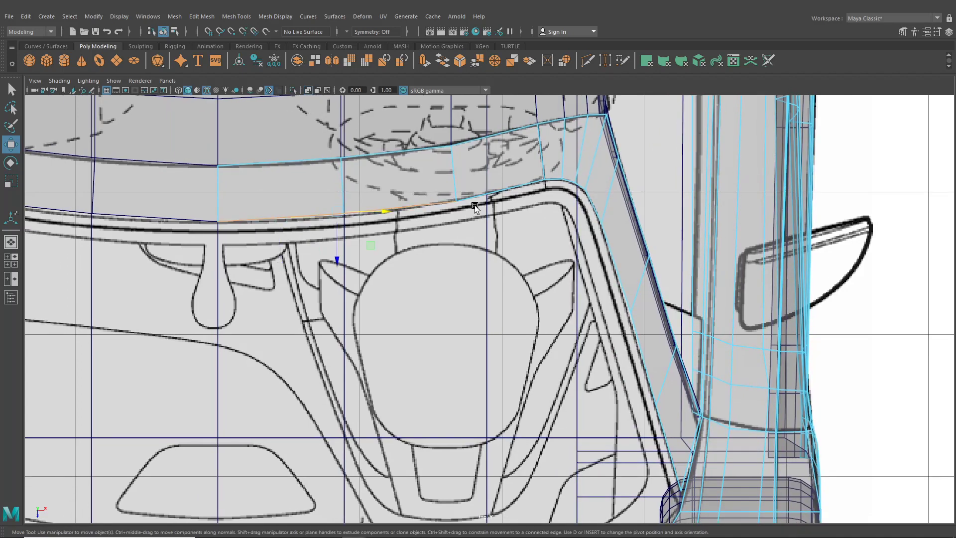
{"action": "left_click", "coordinate": [500, 191], "text": "shift"}
{"action": "left_click", "coordinate": [551, 183], "text": "shift"}
{"action": "left_click", "coordinate": [568, 182], "text": "shift"}
{"action": "left_click", "coordinate": [580, 188], "text": "shift"}
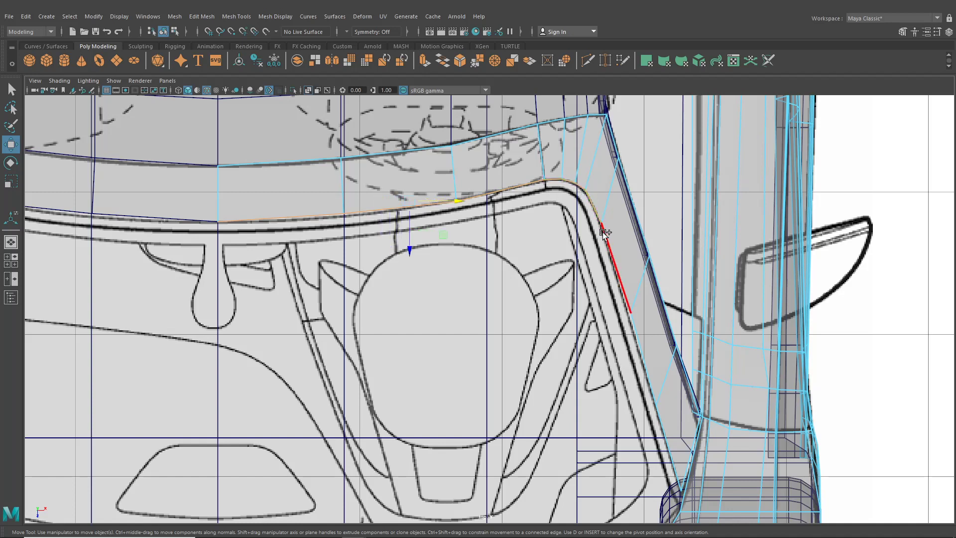
{"action": "left_click", "coordinate": [618, 269], "text": "shift"}
{"action": "left_click", "coordinate": [641, 343], "text": "shift"}
{"action": "left_click", "coordinate": [656, 421], "text": "shift"}
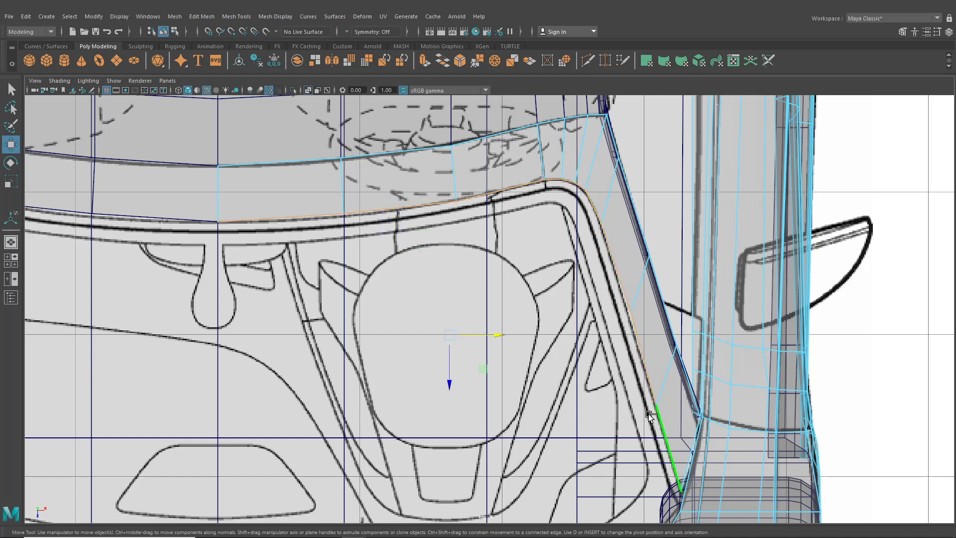
Step: Extrude the windshield frame edges inward to the blueprint line and check the new strip in perspective
{"action": "key", "text": "ctrl+e"}
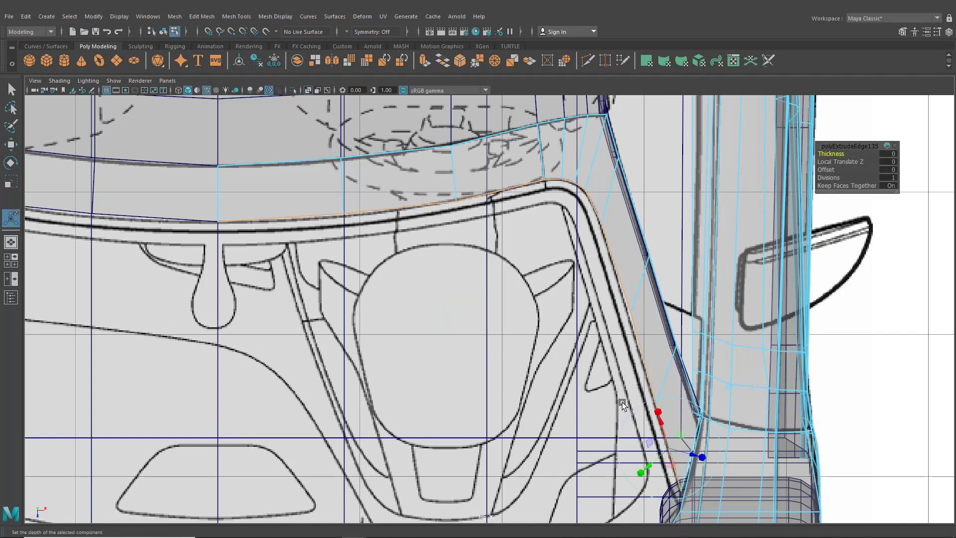
{"action": "left_click_drag", "start_coordinate": [650, 465], "coordinate": [646, 474]}
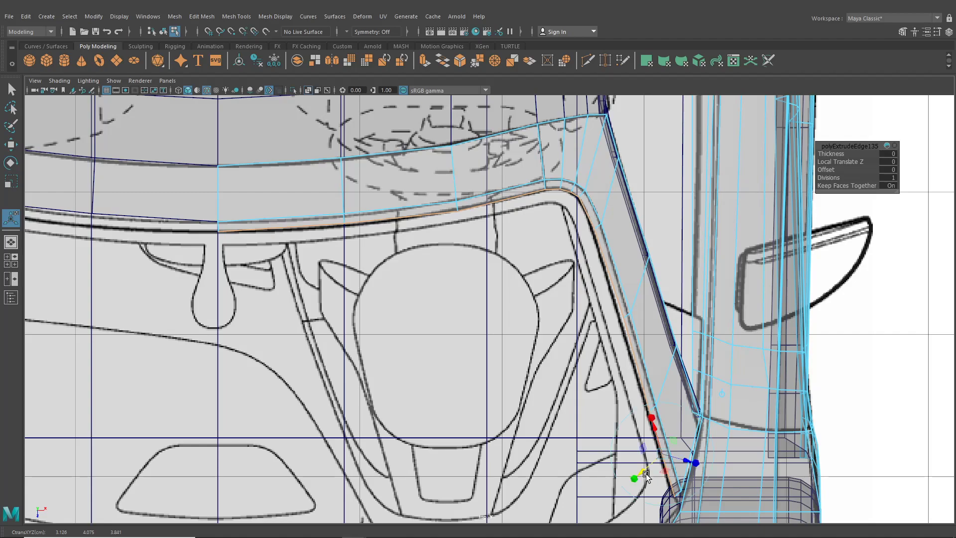
{"action": "left_click", "coordinate": [11, 243]}
{"action": "left_click_drag", "start_coordinate": [257, 294], "coordinate": [312, 271], "text": "alt"}
{"action": "right_click_drag", "start_coordinate": [312, 271], "coordinate": [371, 314], "text": "alt"}
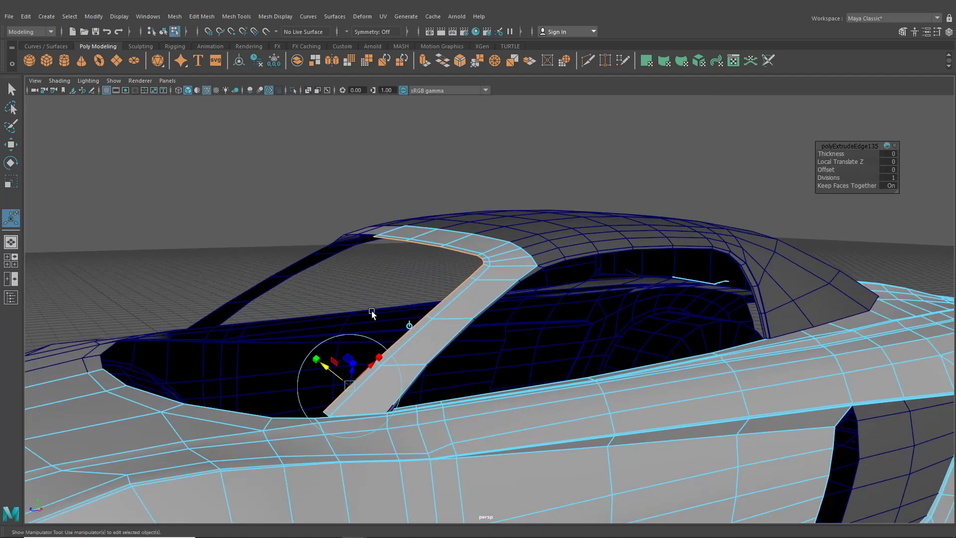
{"action": "left_click_drag", "start_coordinate": [372, 313], "coordinate": [330, 304], "text": "alt"}
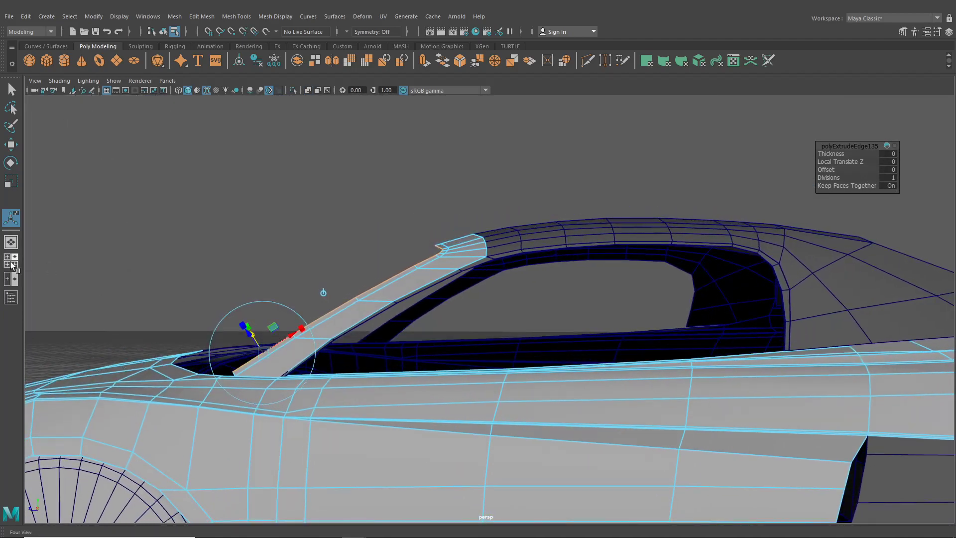
Step: Compare the extruded windshield strip with the side blueprint and examine its corner and pillar in perspective
{"action": "left_click", "coordinate": [14, 260]}
{"action": "right_click_drag", "start_coordinate": [589, 380], "coordinate": [637, 417], "text": "alt"}
{"action": "middle_click_drag", "start_coordinate": [638, 417], "coordinate": [648, 445], "text": "alt"}
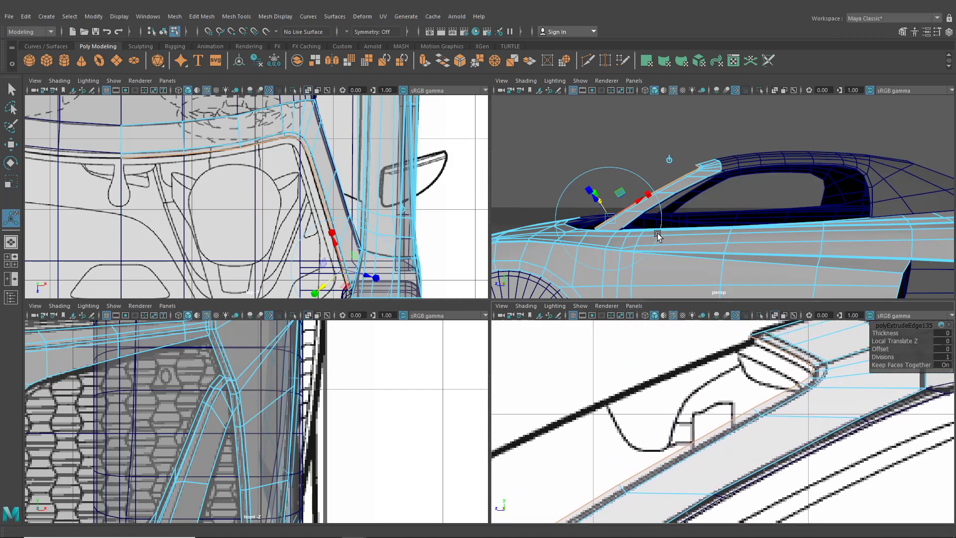
{"action": "key", "text": "space"}
{"action": "left_click_drag", "start_coordinate": [542, 287], "coordinate": [613, 326], "text": "alt"}
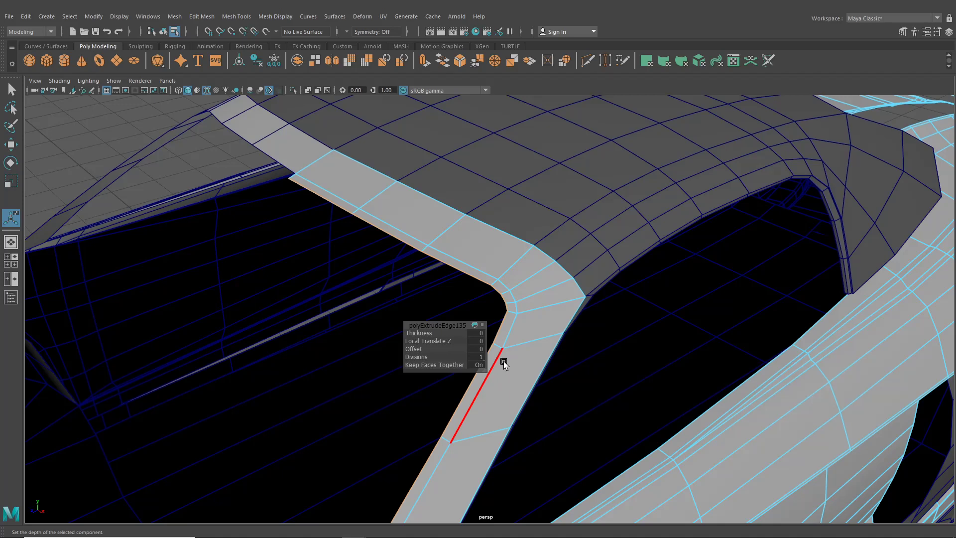
{"action": "scroll", "coordinate": [521, 331], "scroll_direction": "down", "scroll_amount": 5}
{"action": "left_click_drag", "start_coordinate": [489, 338], "coordinate": [527, 340], "text": "alt"}
{"action": "middle_click_drag", "start_coordinate": [528, 341], "coordinate": [537, 265], "text": "alt"}
{"action": "left_click_drag", "start_coordinate": [536, 265], "coordinate": [539, 260], "text": "alt"}
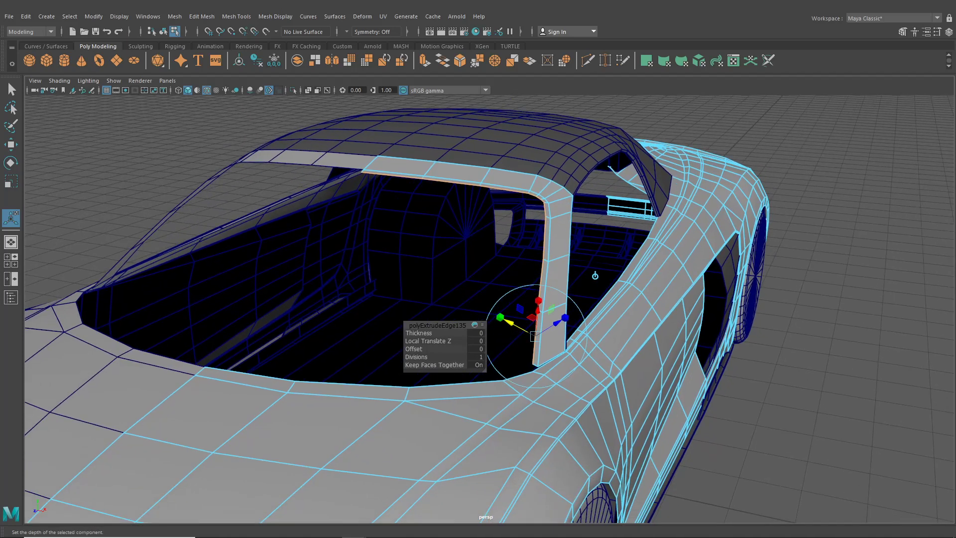
Step: Return to object selection and separate the body mesh so the windshield frame becomes its own object
{"action": "key", "text": "w"}
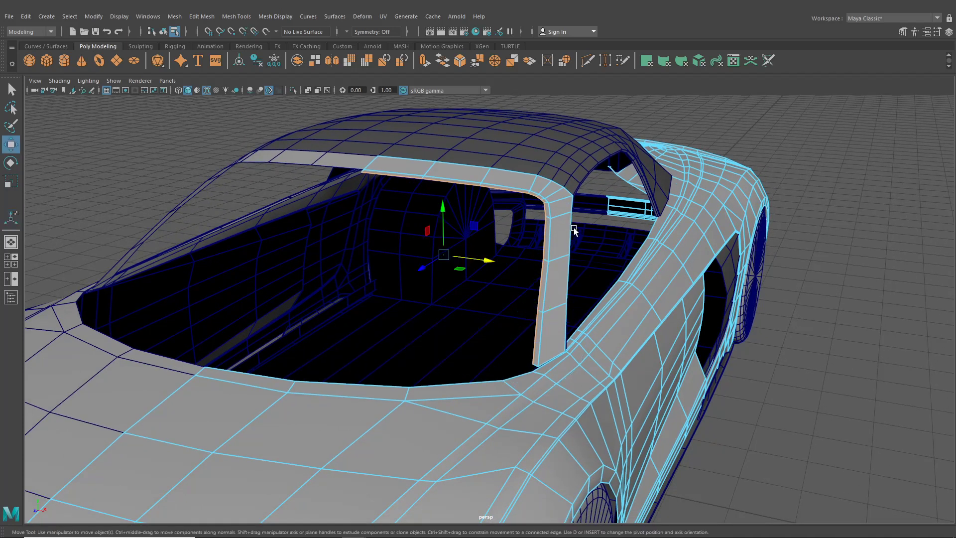
{"action": "left_click", "coordinate": [161, 32]}
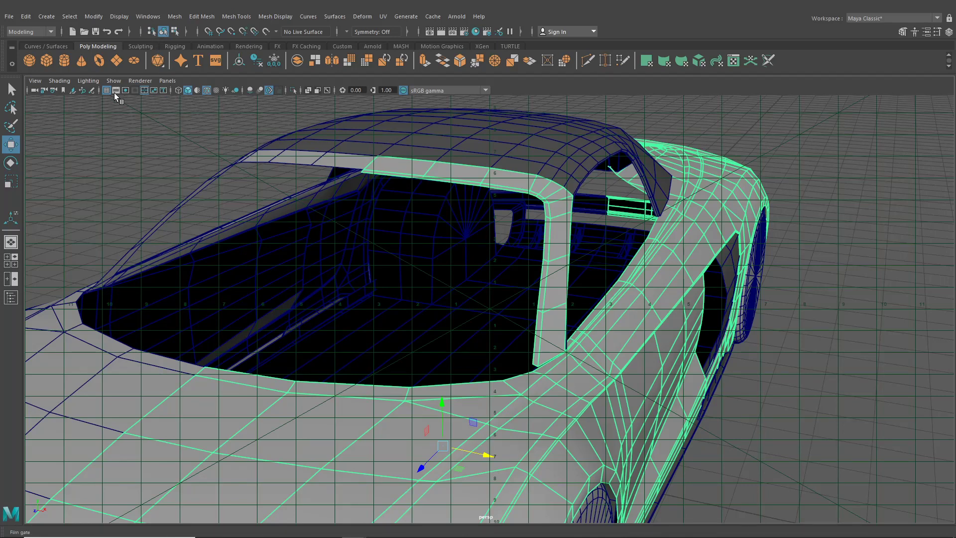
{"action": "left_click", "coordinate": [146, 93]}
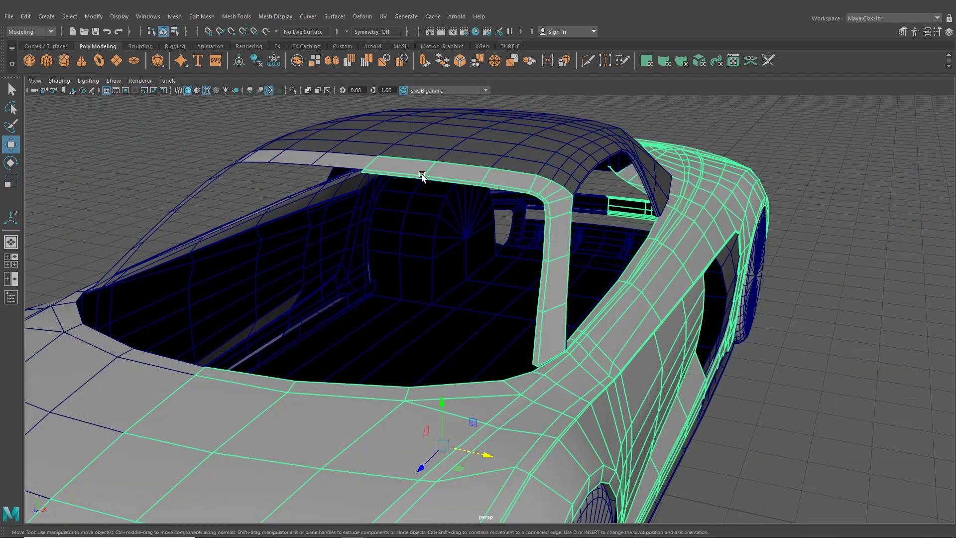
{"action": "left_click", "coordinate": [148, 16]}
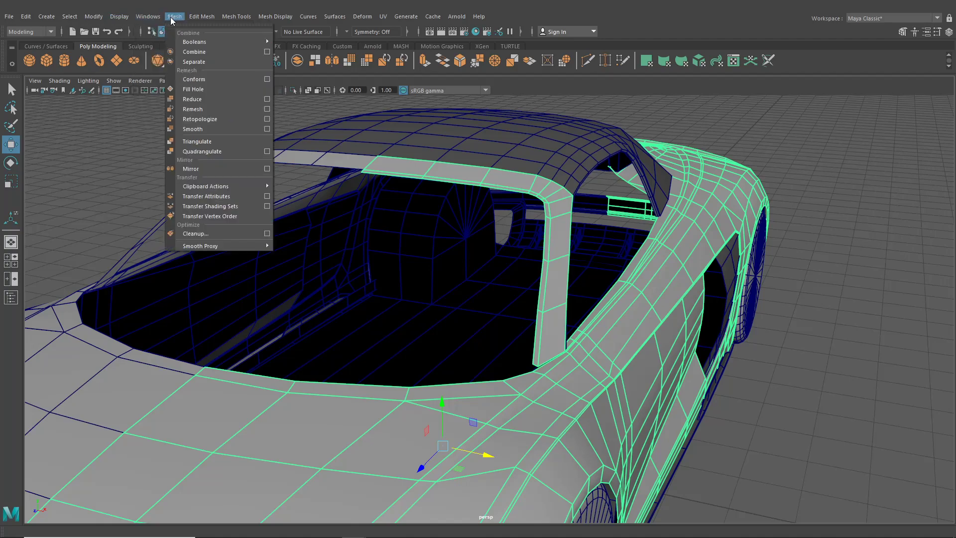
{"action": "left_click", "coordinate": [194, 61]}
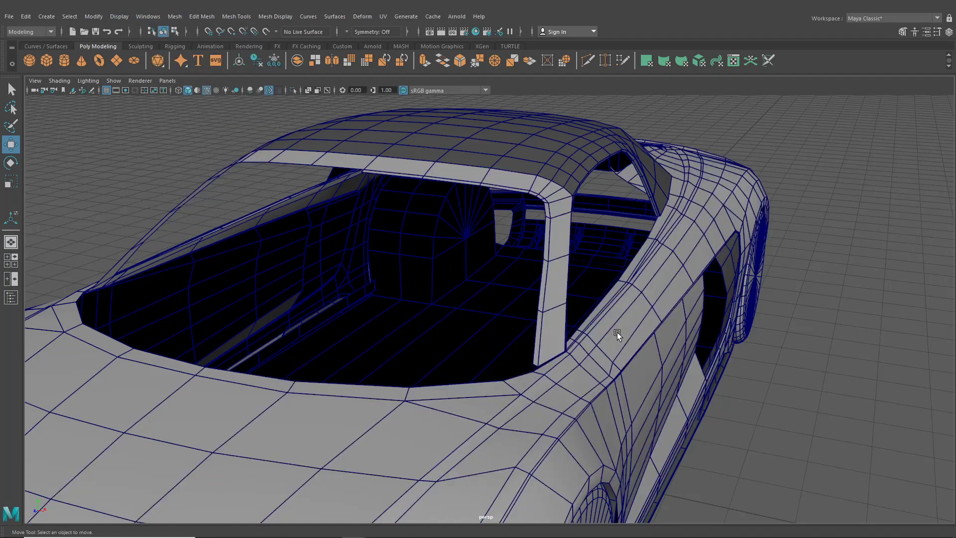
Step: Adjust the windshield pillar's bottom vertices where they meet the body, working in perspective
{"action": "left_click", "coordinate": [554, 295]}
{"action": "left_click_drag", "start_coordinate": [554, 295], "coordinate": [533, 298], "text": "alt"}
{"action": "right_click_drag", "start_coordinate": [533, 298], "coordinate": [491, 260]}
{"action": "scroll", "coordinate": [491, 260], "scroll_direction": "up", "scroll_amount": 3}
{"action": "left_click_drag", "start_coordinate": [504, 349], "coordinate": [519, 365]}
{"action": "left_click_drag", "start_coordinate": [472, 305], "coordinate": [470, 310]}
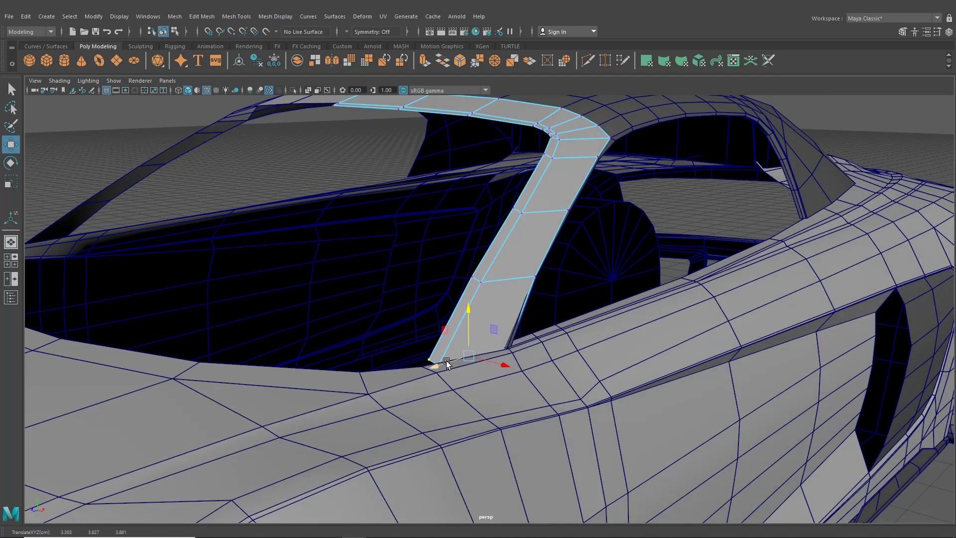
{"action": "left_click_drag", "start_coordinate": [446, 361], "coordinate": [520, 366]}
{"action": "left_click", "coordinate": [522, 377]}
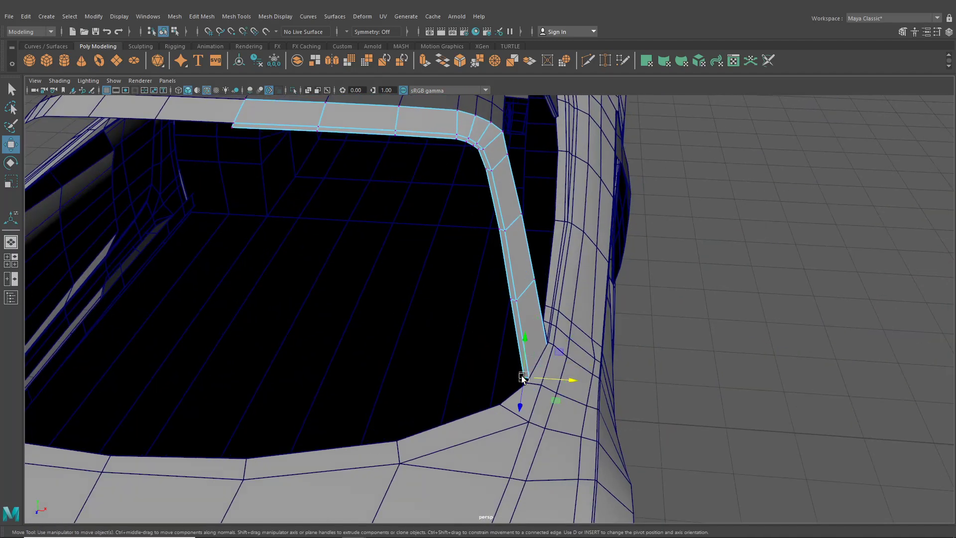
Step: Try to slide the pillar's bottom inner vertex with the Edge Slide transform constraint, ending with the constraint off
{"action": "left_click", "coordinate": [902, 32]}
{"action": "left_click", "coordinate": [888, 252]}
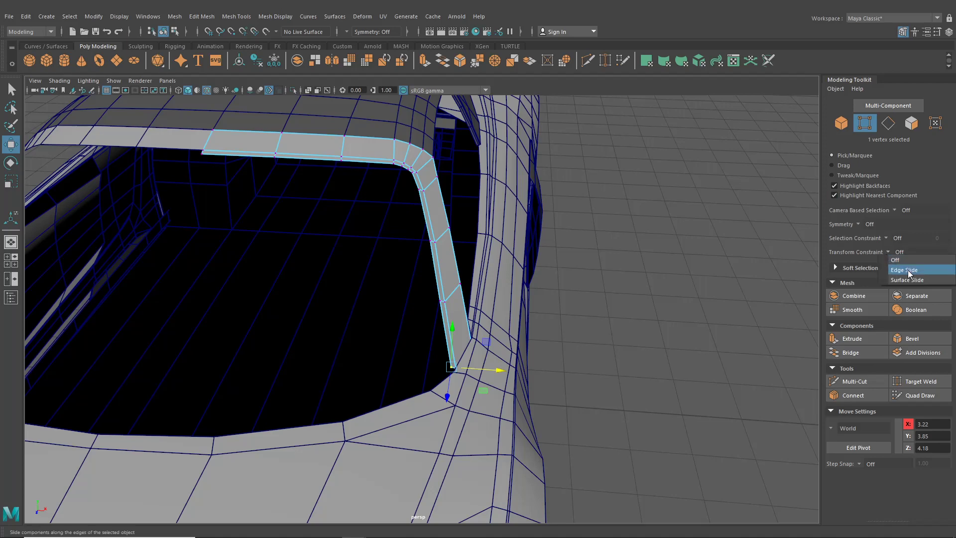
{"action": "left_click", "coordinate": [904, 272]}
{"action": "middle_click_drag", "start_coordinate": [473, 305], "coordinate": [524, 252], "text": "alt"}
{"action": "scroll", "coordinate": [520, 261], "scroll_direction": "up", "scroll_amount": 4}
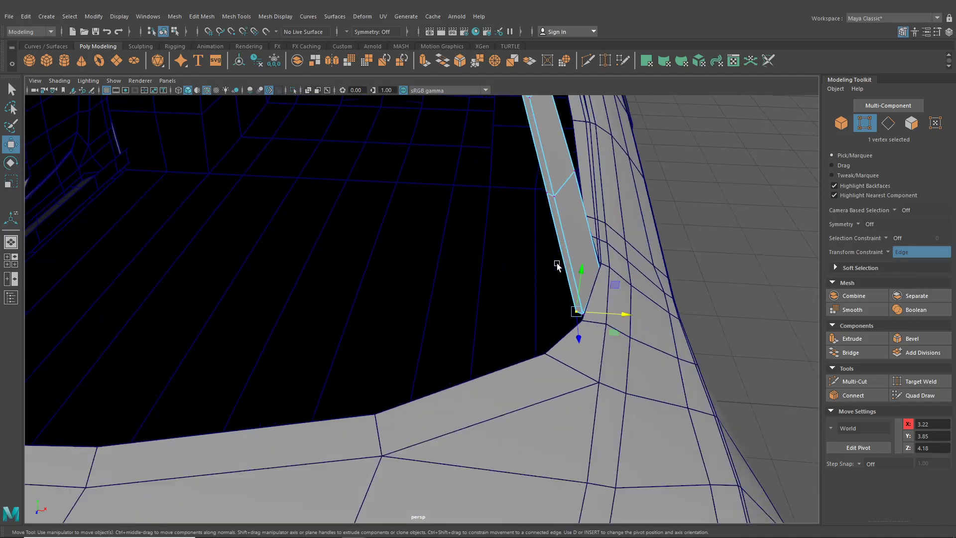
{"action": "left_click_drag", "start_coordinate": [581, 270], "coordinate": [583, 278]}
{"action": "left_click_drag", "start_coordinate": [578, 334], "coordinate": [578, 342]}
{"action": "left_click", "coordinate": [888, 253]}
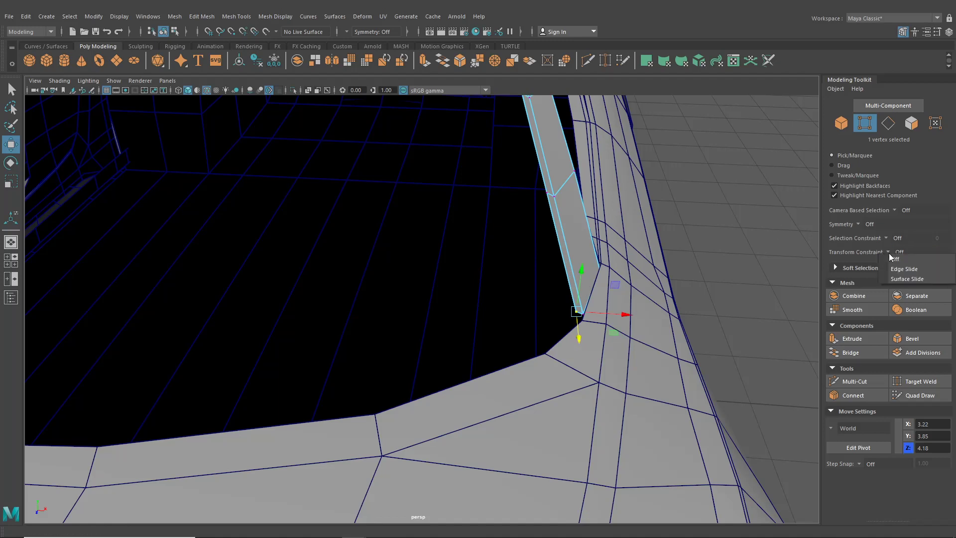
{"action": "left_click", "coordinate": [905, 261]}
Step: Move the pillar's bottom inner vertex down toward the windshield opening's corner and check the pillar from the side
{"action": "scroll", "coordinate": [563, 316], "scroll_direction": "up", "scroll_amount": 2}
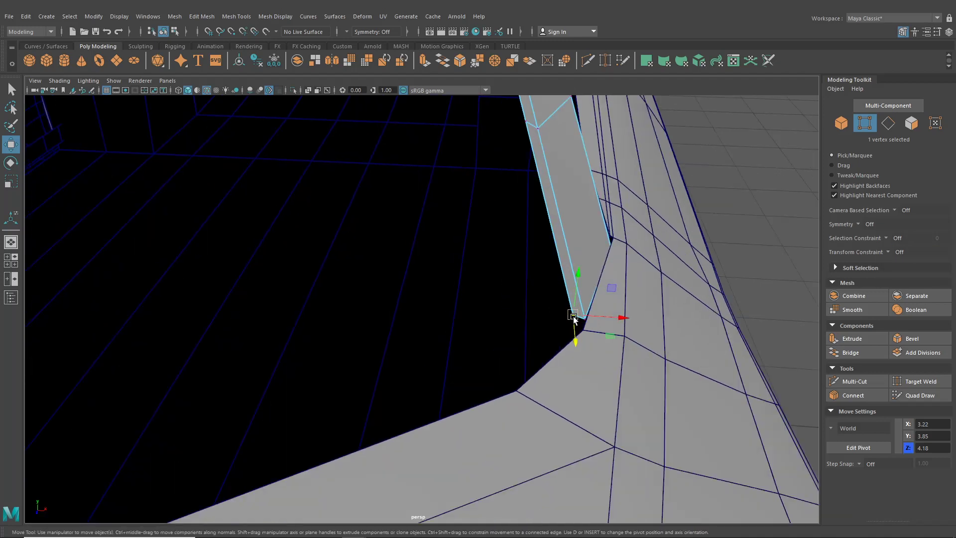
{"action": "left_click_drag", "start_coordinate": [595, 320], "coordinate": [576, 347]}
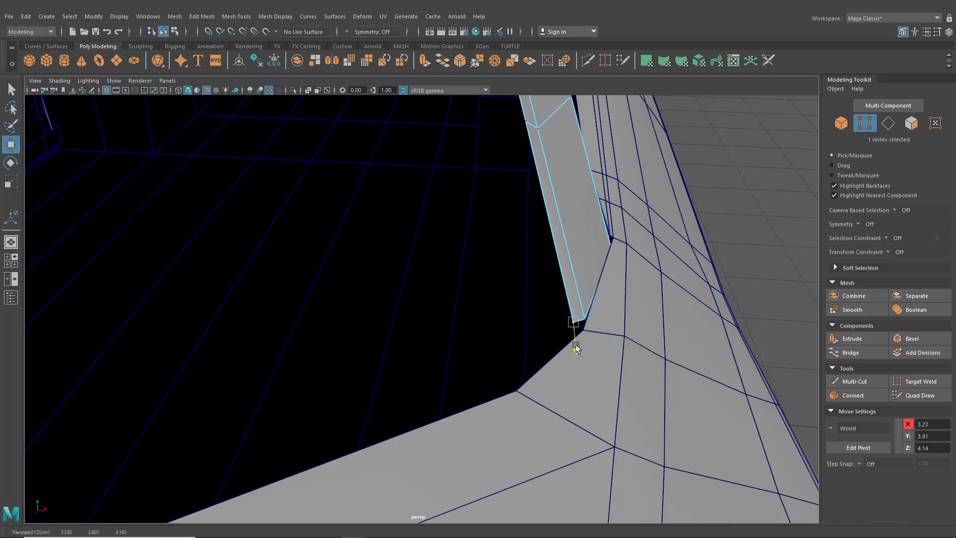
{"action": "scroll", "coordinate": [578, 239], "scroll_direction": "down", "scroll_amount": 8}
{"action": "left_click_drag", "start_coordinate": [578, 239], "coordinate": [536, 239], "text": "alt"}
{"action": "middle_click_drag", "start_coordinate": [536, 239], "coordinate": [687, 322], "text": "alt"}
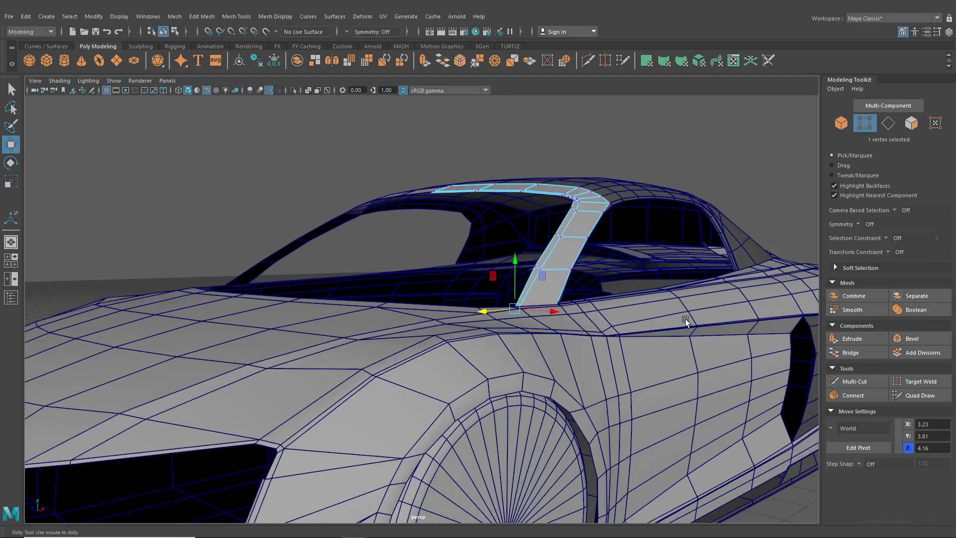
{"action": "scroll", "coordinate": [682, 322], "scroll_direction": "up", "scroll_amount": 2}
{"action": "left_click_drag", "start_coordinate": [678, 322], "coordinate": [554, 314], "text": "alt"}
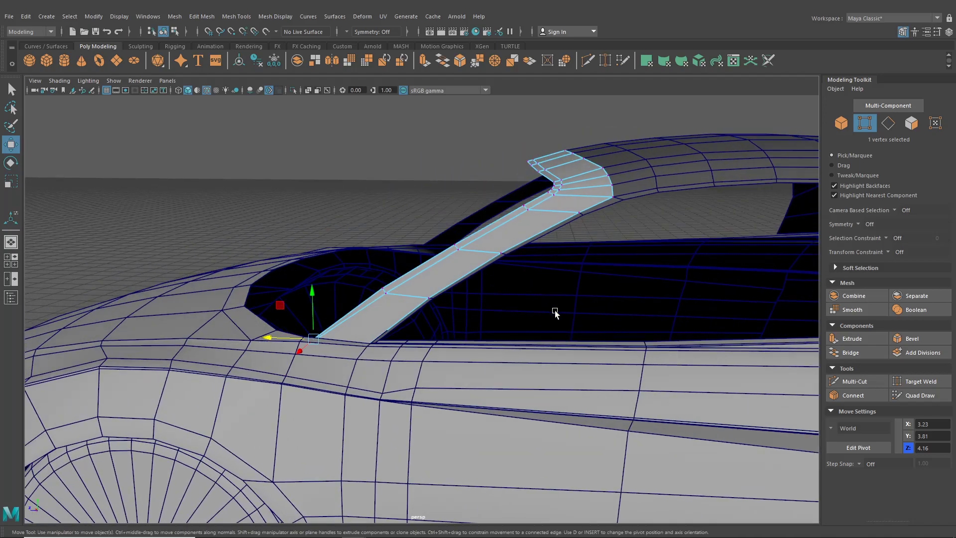
Step: Shift the windshield strip's inner corner vertices along Z to match the curved corner line in the side blueprint
{"action": "left_click", "coordinate": [18, 263]}
{"action": "key", "text": "space"}
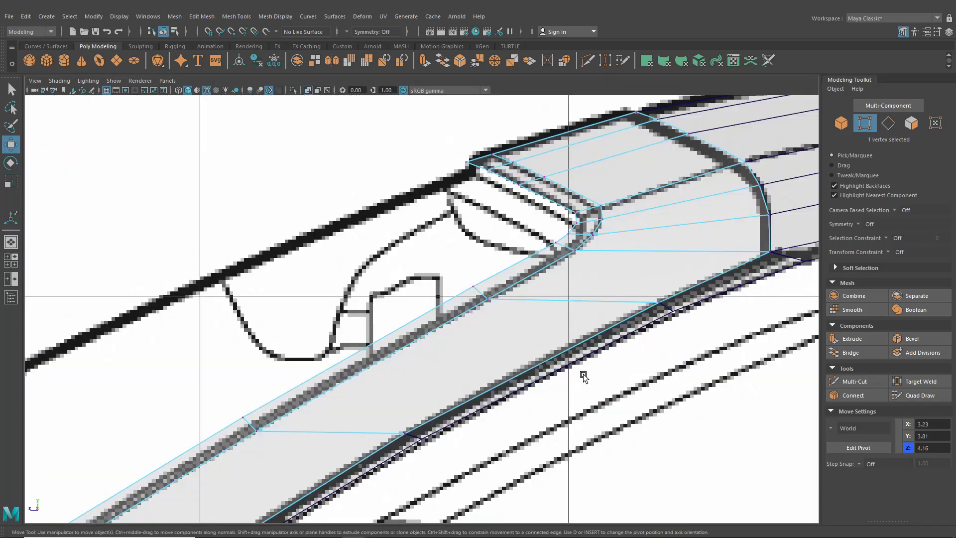
{"action": "scroll", "coordinate": [553, 324], "scroll_direction": "up", "scroll_amount": 2}
{"action": "scroll", "coordinate": [530, 271], "scroll_direction": "down", "scroll_amount": 3}
{"action": "scroll", "coordinate": [528, 311], "scroll_direction": "up", "scroll_amount": 4}
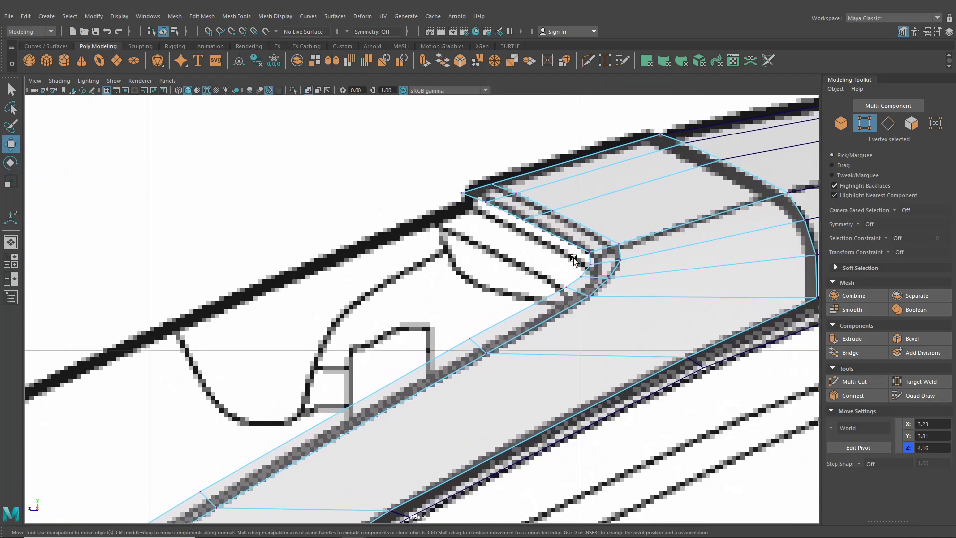
{"action": "left_click_drag", "start_coordinate": [594, 283], "coordinate": [594, 282], "text": "shift"}
{"action": "left_click_drag", "start_coordinate": [540, 273], "coordinate": [542, 274]}
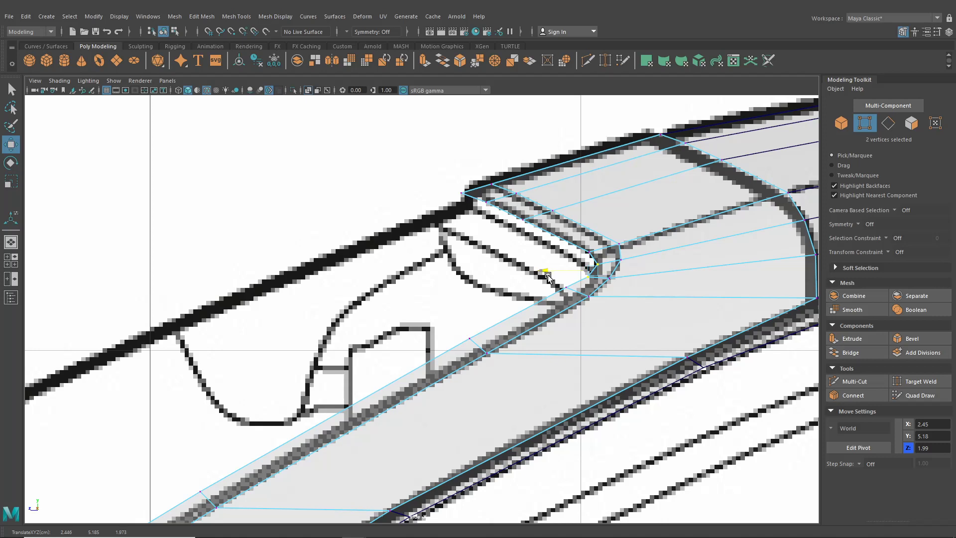
{"action": "left_click", "coordinate": [567, 293]}
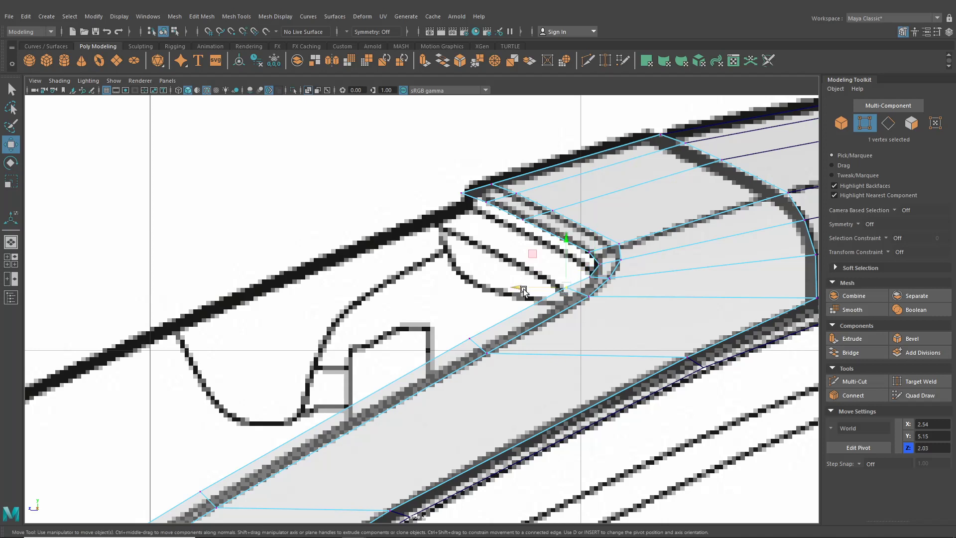
{"action": "left_click_drag", "start_coordinate": [524, 290], "coordinate": [535, 293]}
{"action": "scroll", "coordinate": [584, 298], "scroll_direction": "up", "scroll_amount": 1}
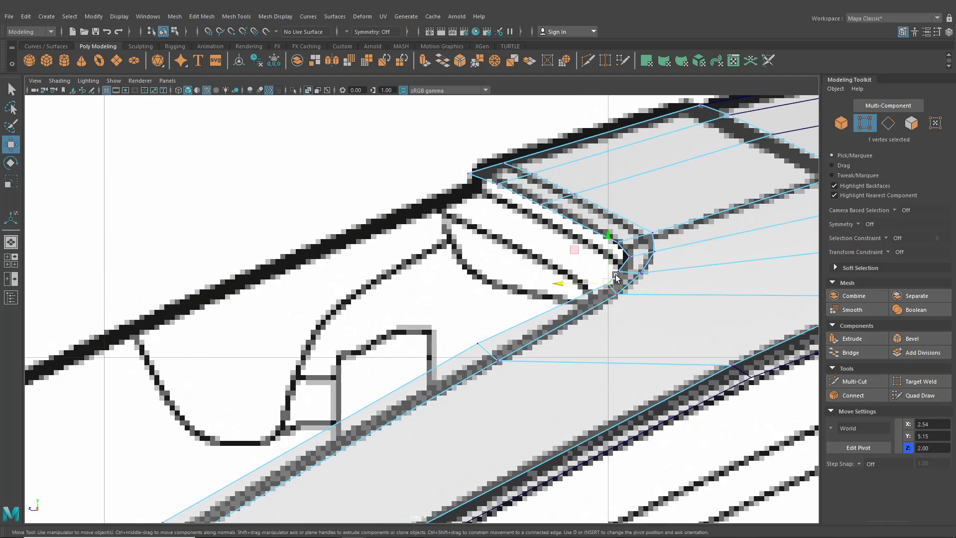
{"action": "left_click", "coordinate": [616, 273]}
{"action": "left_click_drag", "start_coordinate": [589, 271], "coordinate": [592, 272]}
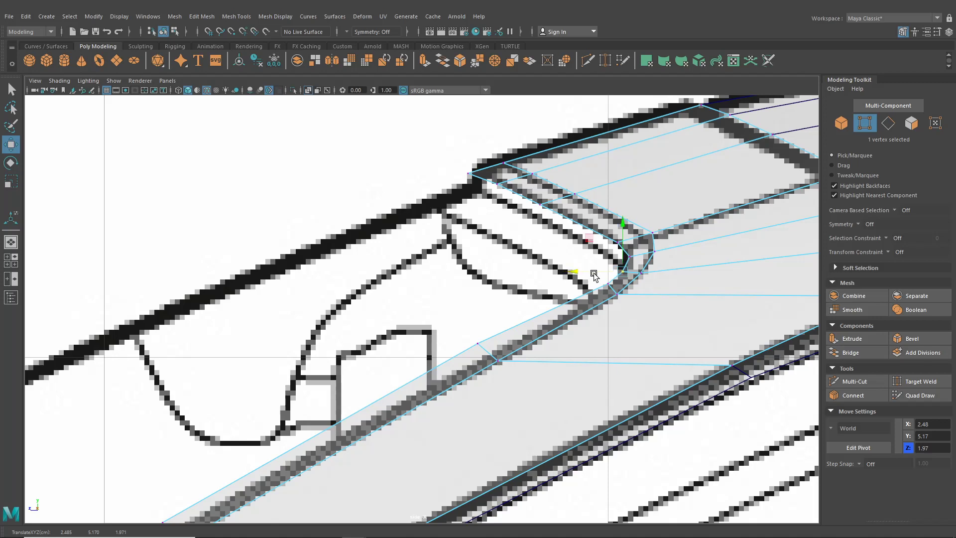
Step: Move the upper pillar's inner vertex onto the blueprint line and refine the vertex at the corner bend
{"action": "left_click", "coordinate": [479, 342]}
{"action": "left_click_drag", "start_coordinate": [480, 346], "coordinate": [493, 357]}
{"action": "scroll", "coordinate": [568, 301], "scroll_direction": "up", "scroll_amount": 1}
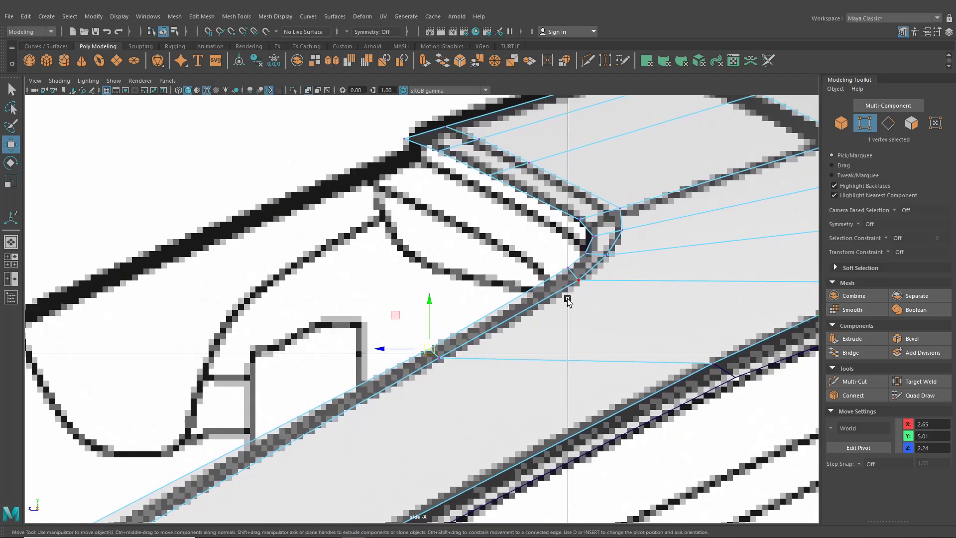
{"action": "left_click", "coordinate": [569, 267]}
{"action": "left_click_drag", "start_coordinate": [569, 267], "coordinate": [591, 258]}
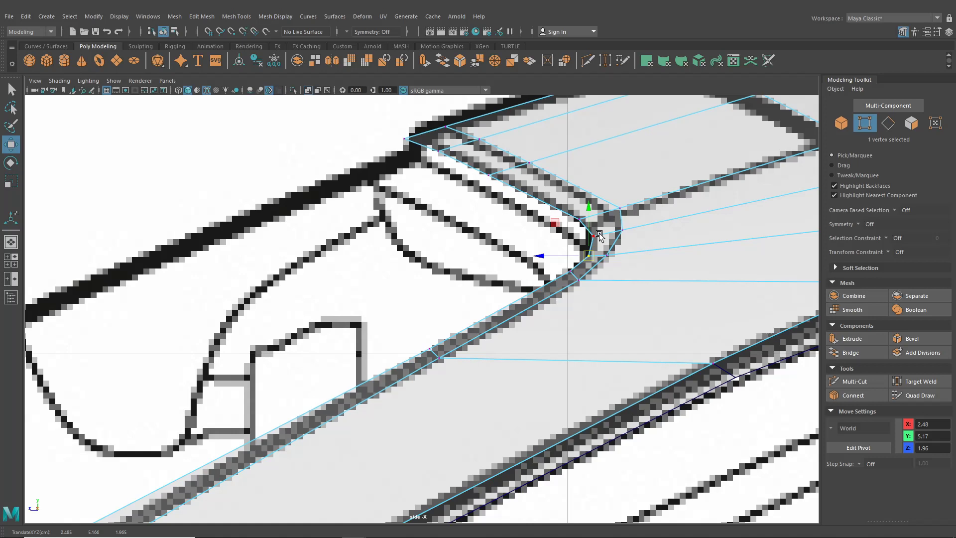
Step: Move the inner vertices of the middle and lower pillar onto the windshield line of the side blueprint
{"action": "middle_click_drag", "start_coordinate": [349, 380], "coordinate": [649, 176], "text": "alt"}
{"action": "left_click_drag", "start_coordinate": [347, 343], "coordinate": [360, 357]}
{"action": "middle_click_drag", "start_coordinate": [342, 379], "coordinate": [704, 149], "text": "alt"}
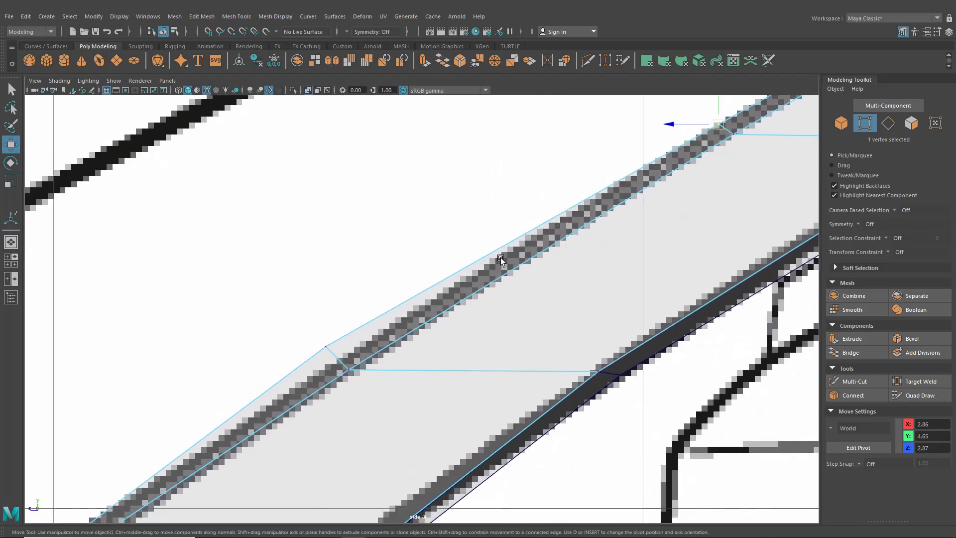
{"action": "left_click_drag", "start_coordinate": [313, 330], "coordinate": [334, 355]}
{"action": "left_click_drag", "start_coordinate": [328, 350], "coordinate": [339, 367]}
{"action": "scroll", "coordinate": [340, 374], "scroll_direction": "down", "scroll_amount": 5}
{"action": "scroll", "coordinate": [389, 355], "scroll_direction": "up", "scroll_amount": 4}
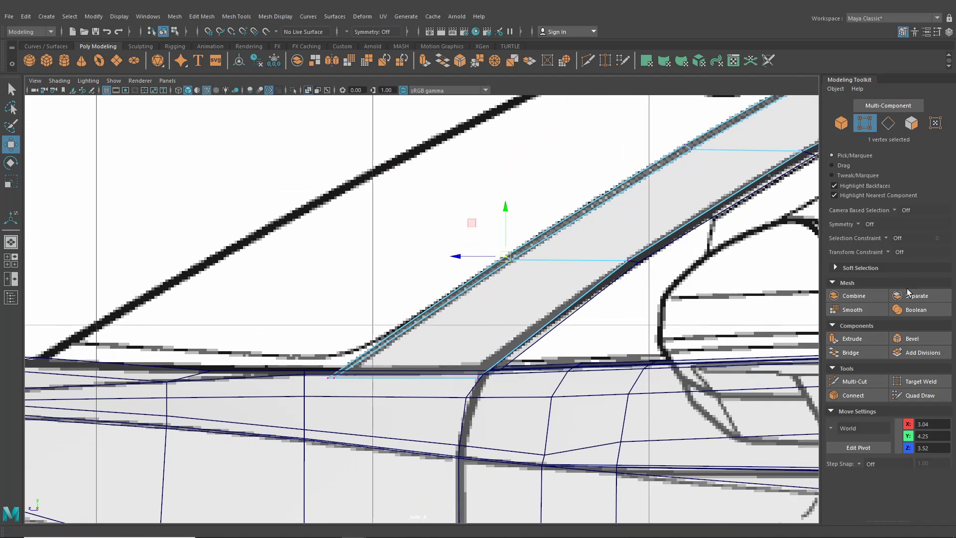
{"action": "scroll", "coordinate": [603, 270], "scroll_direction": "down", "scroll_amount": 5}
{"action": "scroll", "coordinate": [603, 270], "scroll_direction": "up", "scroll_amount": 1}
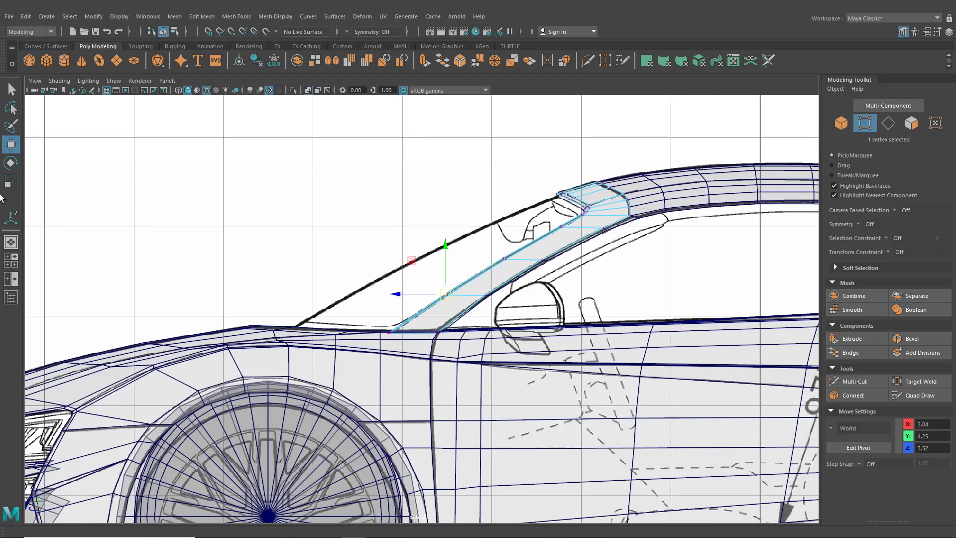
Step: Check the pillar in perspective and recheck the inner corner vertices against the side blueprint
{"action": "left_click", "coordinate": [11, 242]}
{"action": "mouse_move", "coordinate": [426, 304]}
{"action": "left_mouse_down", "text": "alt"}
{"action": "mouse_move", "coordinate": [510, 303]}
{"action": "mouse_move", "coordinate": [516, 288]}
{"action": "mouse_move", "coordinate": [432, 297]}
{"action": "left_mouse_up", "text": "alt"}
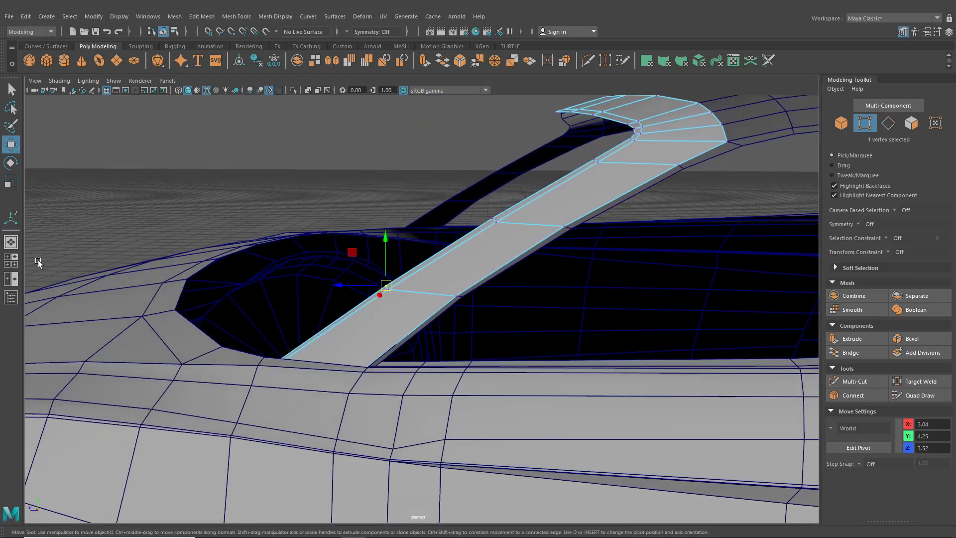
{"action": "left_click", "coordinate": [11, 260]}
{"action": "key", "text": "space"}
{"action": "scroll", "coordinate": [384, 393], "scroll_direction": "up", "scroll_amount": 10}
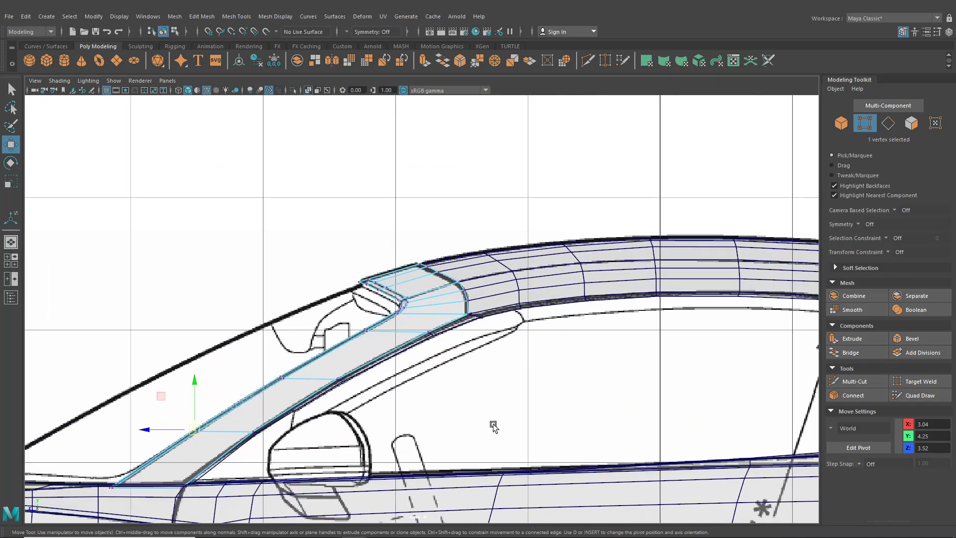
{"action": "scroll", "coordinate": [385, 393], "scroll_direction": "up", "scroll_amount": 3}
{"action": "middle_click_drag", "start_coordinate": [332, 357], "coordinate": [401, 367], "text": "alt"}
{"action": "scroll", "coordinate": [400, 361], "scroll_direction": "up", "scroll_amount": 3}
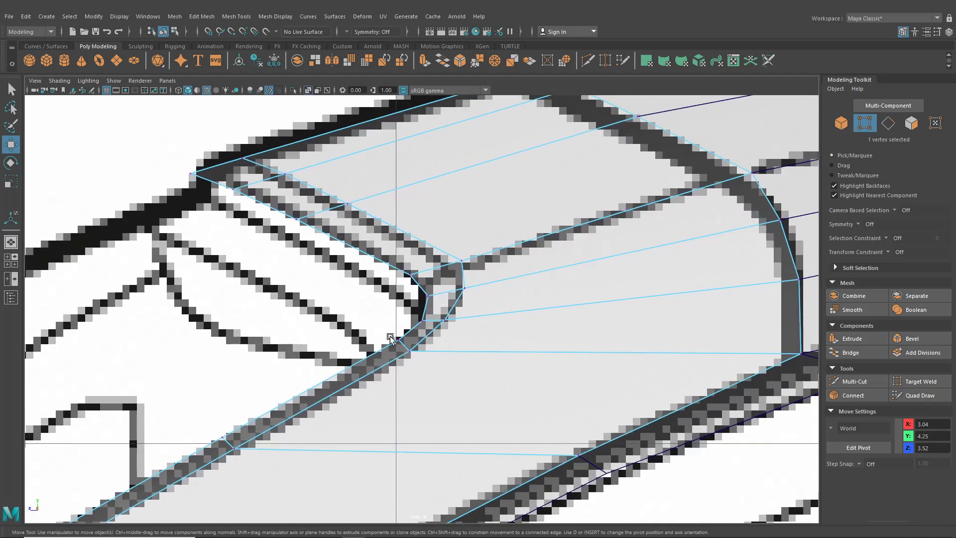
{"action": "left_click", "coordinate": [400, 342]}
{"action": "left_click_drag", "start_coordinate": [402, 344], "coordinate": [429, 326]}
{"action": "middle_click_drag", "start_coordinate": [400, 379], "coordinate": [510, 326], "text": "alt"}
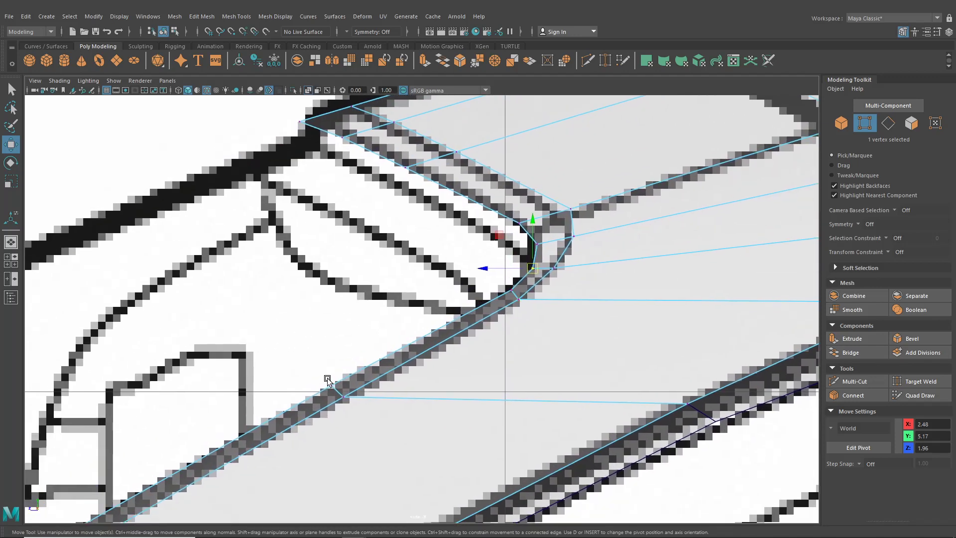
Step: Fine-tune the pillar's inner vertices one by one, working down from the corner along the side blueprint line
{"action": "left_click_drag", "start_coordinate": [314, 377], "coordinate": [337, 392]}
{"action": "middle_click_drag", "start_coordinate": [322, 398], "coordinate": [531, 305], "text": "alt"}
{"action": "scroll", "coordinate": [532, 305], "scroll_direction": "down", "scroll_amount": 3}
{"action": "scroll", "coordinate": [496, 311], "scroll_direction": "up", "scroll_amount": 3}
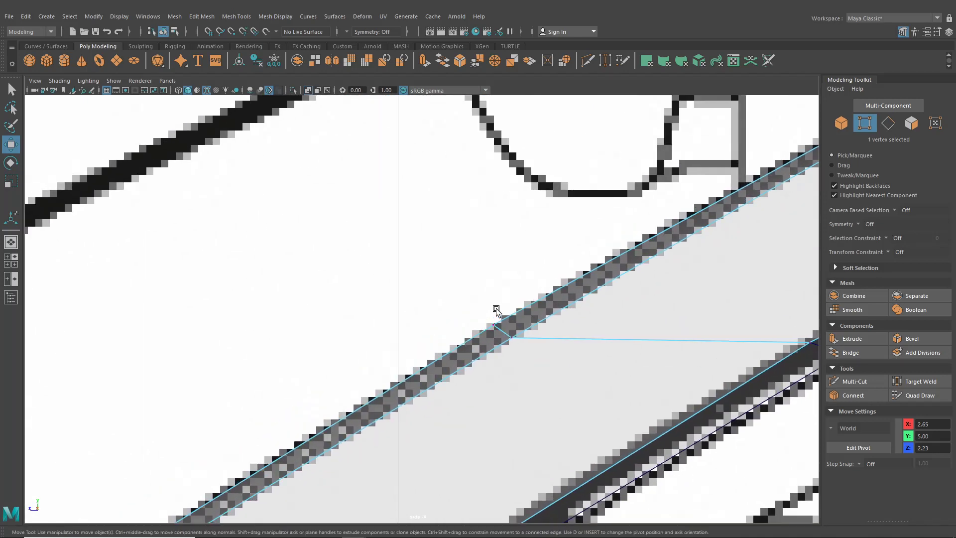
{"action": "left_click_drag", "start_coordinate": [498, 330], "coordinate": [503, 335]}
{"action": "scroll", "coordinate": [438, 372], "scroll_direction": "down", "scroll_amount": 3}
{"action": "scroll", "coordinate": [502, 322], "scroll_direction": "up", "scroll_amount": 3}
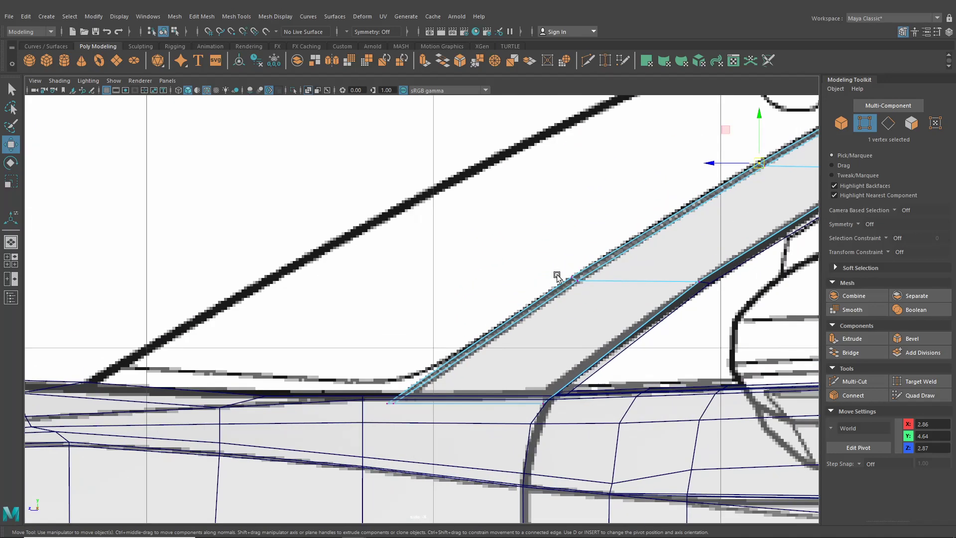
{"action": "left_click", "coordinate": [571, 278]}
{"action": "left_click_drag", "start_coordinate": [571, 279], "coordinate": [571, 282]}
Step: Examine the fitted windshield strip in perspective with its inner border edges selected
{"action": "left_click", "coordinate": [11, 242]}
{"action": "scroll", "coordinate": [386, 273], "scroll_direction": "down", "scroll_amount": 5}
{"action": "left_click_drag", "start_coordinate": [458, 275], "coordinate": [587, 281], "text": "alt"}
{"action": "middle_click_drag", "start_coordinate": [577, 282], "coordinate": [543, 325], "text": "alt"}
{"action": "scroll", "coordinate": [543, 325], "scroll_direction": "up", "scroll_amount": 4}
{"action": "right_click_drag", "start_coordinate": [447, 212], "coordinate": [442, 193]}
{"action": "middle_click_drag", "start_coordinate": [472, 258], "coordinate": [467, 307], "text": "alt"}
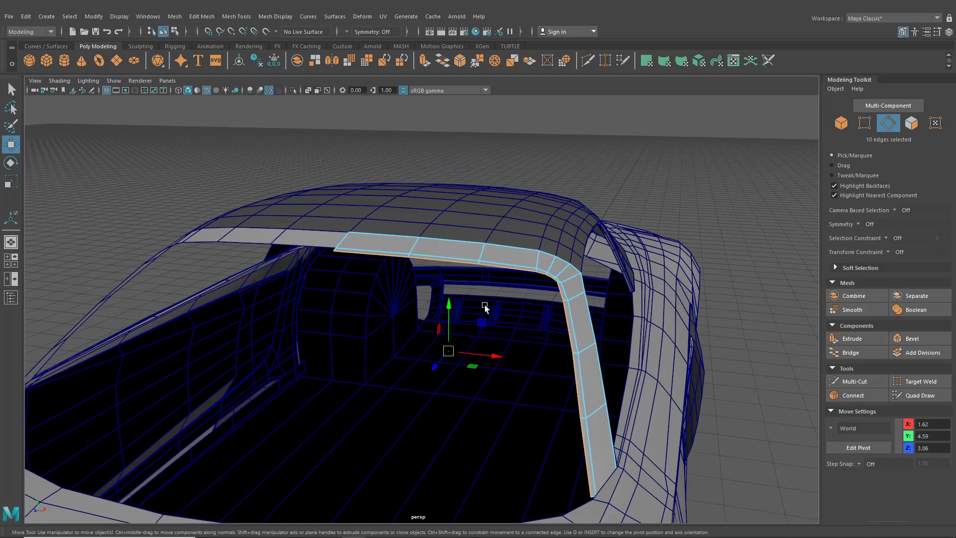
Step: Lower the inner vertex at the windshield corner and the next one down the pillar slightly in perspective
{"action": "middle_click_drag", "start_coordinate": [557, 279], "coordinate": [501, 313], "text": "alt"}
{"action": "scroll", "coordinate": [502, 321], "scroll_direction": "up", "scroll_amount": 4}
{"action": "left_click_drag", "start_coordinate": [504, 337], "coordinate": [518, 321], "text": "alt"}
{"action": "right_click_drag", "start_coordinate": [508, 331], "coordinate": [469, 252]}
{"action": "middle_click_drag", "start_coordinate": [569, 330], "coordinate": [514, 330], "text": "alt"}
{"action": "scroll", "coordinate": [523, 341], "scroll_direction": "up", "scroll_amount": 4}
{"action": "middle_click_drag", "start_coordinate": [546, 367], "coordinate": [468, 321], "text": "alt"}
{"action": "scroll", "coordinate": [458, 319], "scroll_direction": "up", "scroll_amount": 3}
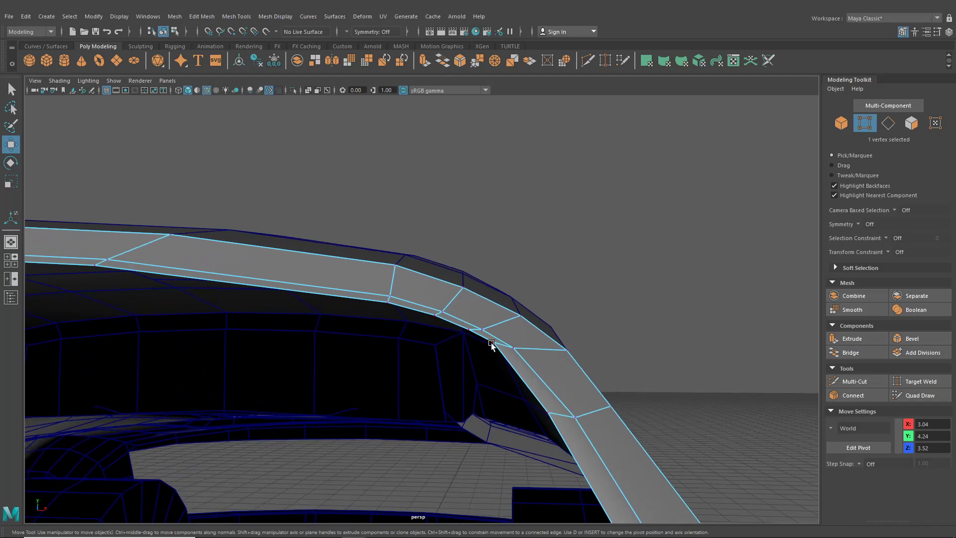
{"action": "left_click_drag", "start_coordinate": [492, 319], "coordinate": [496, 324]}
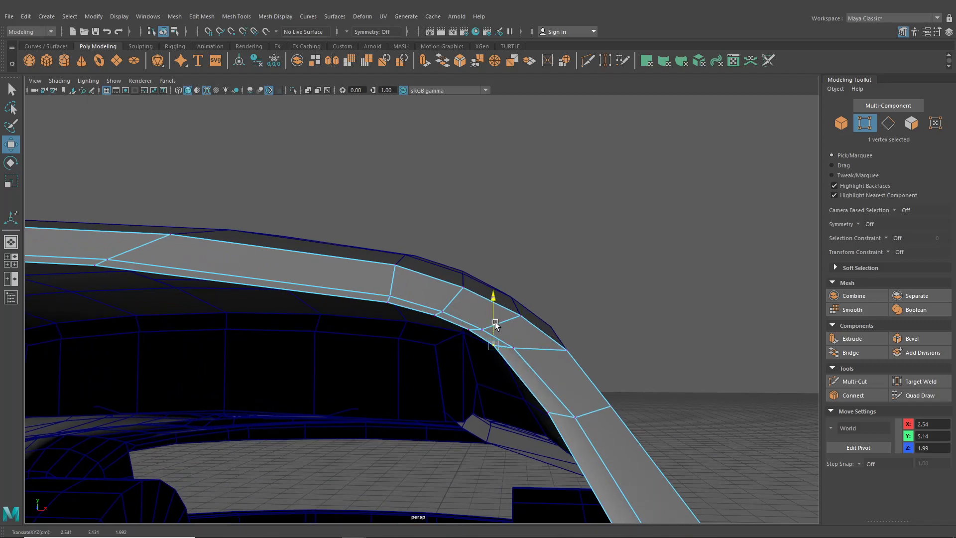
{"action": "left_click", "coordinate": [547, 412]}
{"action": "left_click_drag", "start_coordinate": [548, 384], "coordinate": [550, 389]}
{"action": "scroll", "coordinate": [554, 422], "scroll_direction": "down", "scroll_amount": 2}
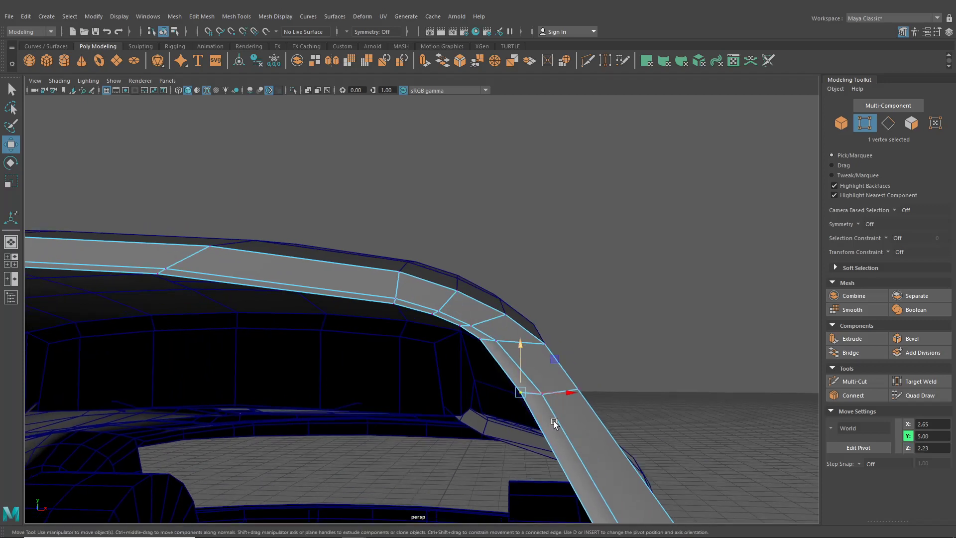
Step: Adjust the height of the next inner strip vertex further down the windshield pillar in perspective
{"action": "left_click_drag", "start_coordinate": [554, 422], "coordinate": [506, 371], "text": "alt"}
{"action": "left_click_drag", "start_coordinate": [539, 435], "coordinate": [481, 359], "text": "alt"}
{"action": "left_click", "coordinate": [500, 371]}
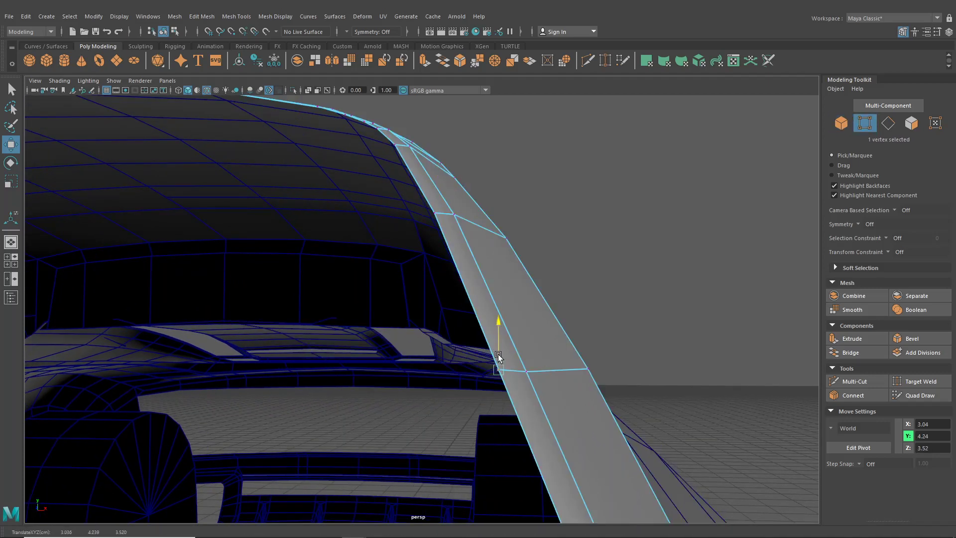
Step: In the top view, reposition the strip's inner vertices around the windshield's upper corner to follow the blueprint curve
{"action": "left_click", "coordinate": [12, 265]}
{"action": "key", "text": "space"}
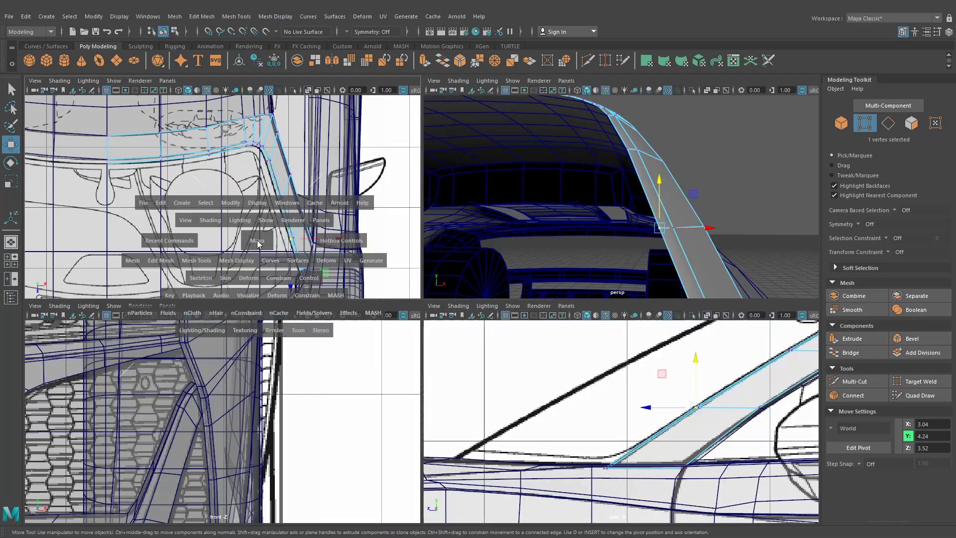
{"action": "middle_click_drag", "start_coordinate": [490, 269], "coordinate": [460, 291], "text": "alt"}
{"action": "scroll", "coordinate": [460, 291], "scroll_direction": "up", "scroll_amount": 6}
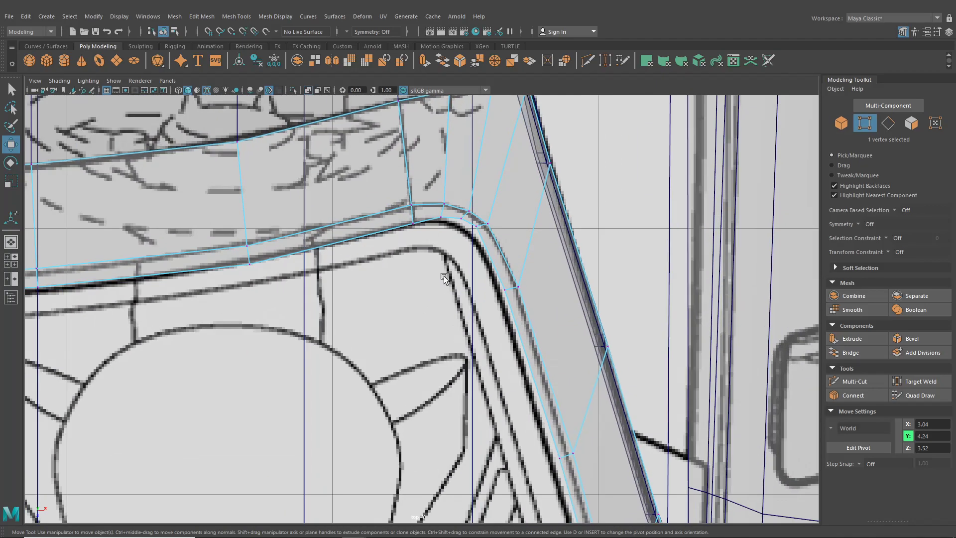
{"action": "scroll", "coordinate": [445, 279], "scroll_direction": "up", "scroll_amount": 1}
{"action": "middle_click_drag", "start_coordinate": [459, 234], "coordinate": [437, 308], "text": "alt"}
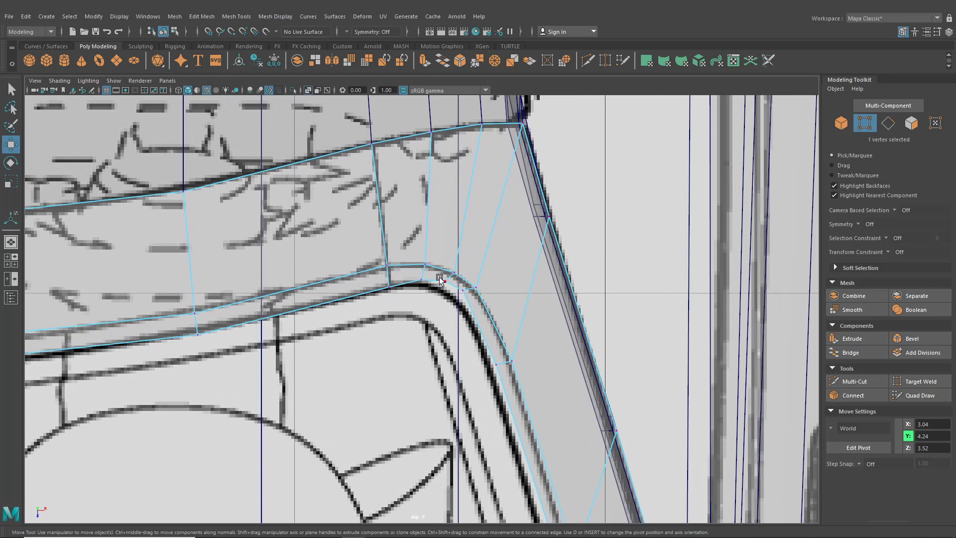
{"action": "left_click_drag", "start_coordinate": [439, 279], "coordinate": [476, 294]}
{"action": "left_click", "coordinate": [454, 274]}
{"action": "left_click", "coordinate": [463, 291]}
{"action": "left_click", "coordinate": [475, 289]}
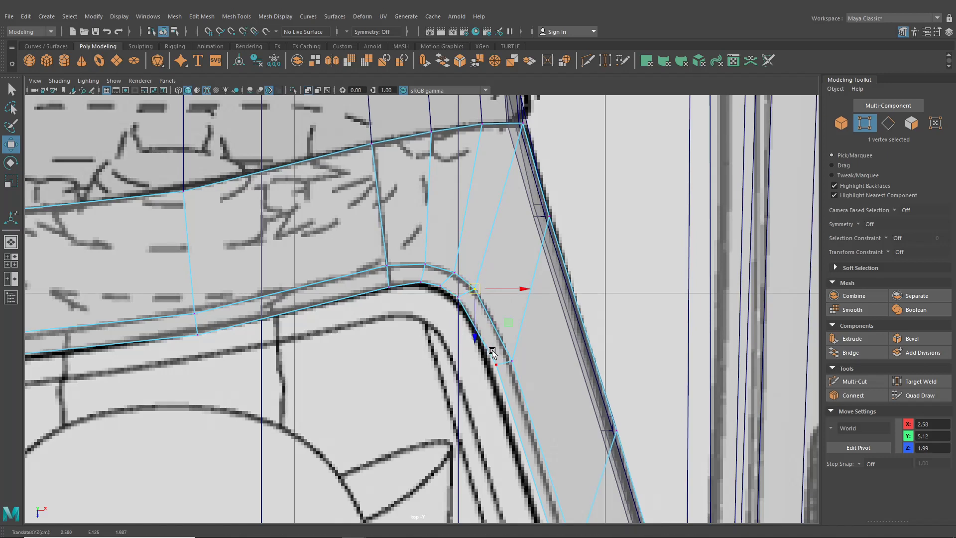
Step: Shift the strip's vertex pairs along X down the pillar to its base so they match the top-view blueprint line
{"action": "middle_click_drag", "start_coordinate": [490, 350], "coordinate": [483, 327], "text": "alt"}
{"action": "left_click_drag", "start_coordinate": [483, 327], "coordinate": [514, 340]}
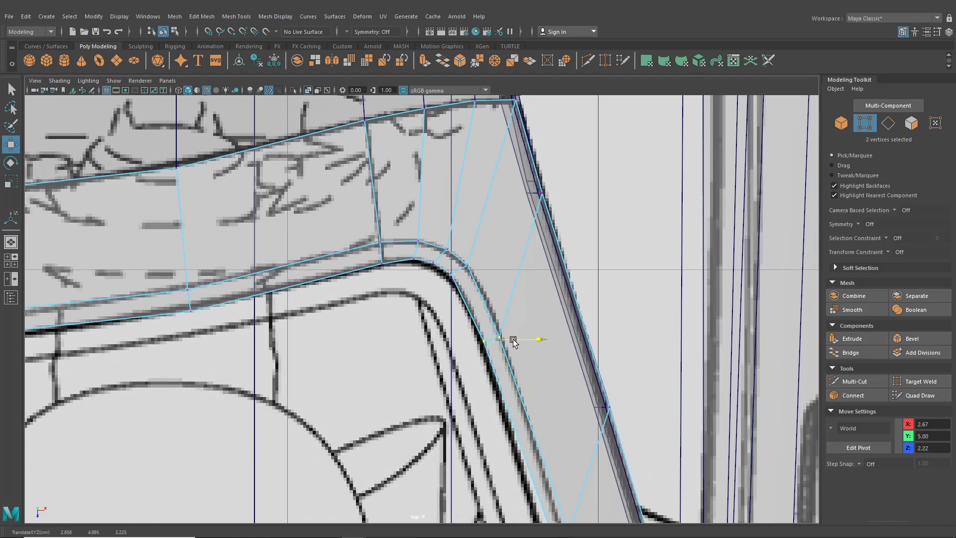
{"action": "middle_click_drag", "start_coordinate": [514, 343], "coordinate": [483, 185], "text": "alt"}
{"action": "left_click_drag", "start_coordinate": [483, 185], "coordinate": [549, 382]}
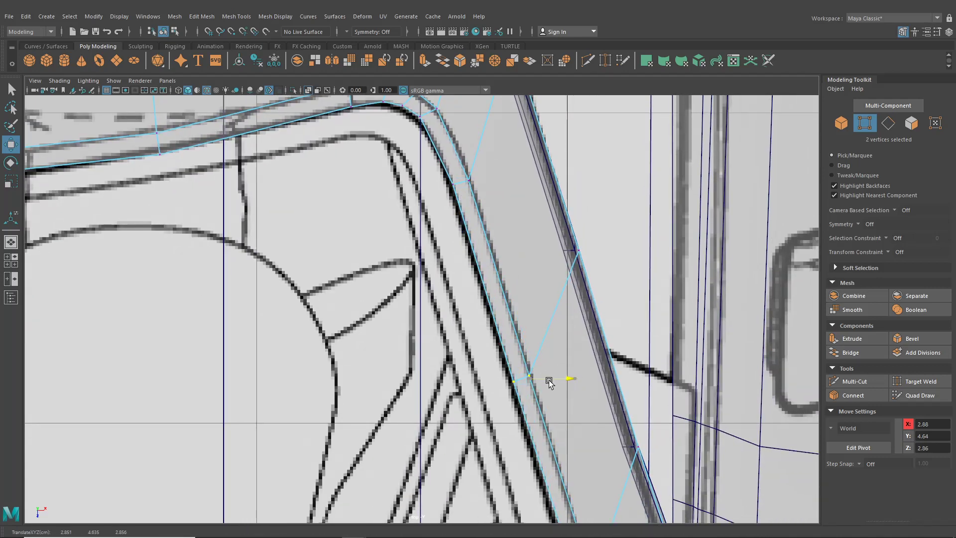
{"action": "middle_click_drag", "start_coordinate": [558, 443], "coordinate": [494, 209], "text": "alt"}
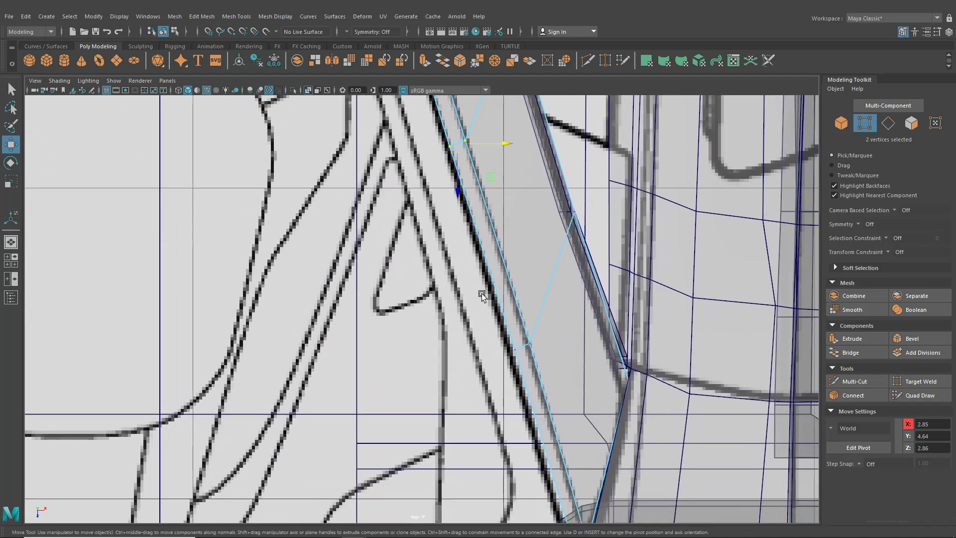
{"action": "left_click_drag", "start_coordinate": [482, 294], "coordinate": [558, 350]}
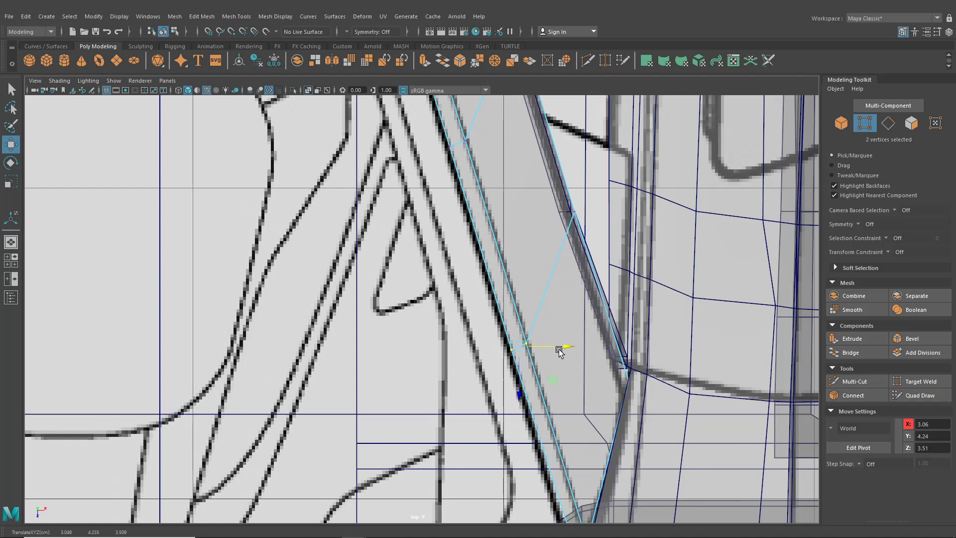
{"action": "middle_click_drag", "start_coordinate": [562, 387], "coordinate": [552, 300], "text": "alt"}
{"action": "left_click", "coordinate": [566, 468]}
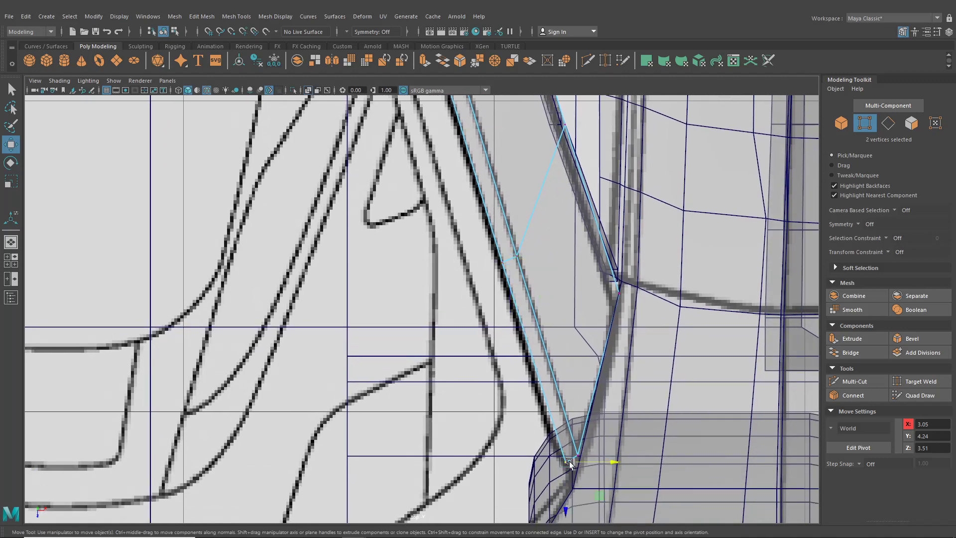
Step: Move the strip's vertex pair nearest the centre line along the roof edge slightly along Z to match the blueprint
{"action": "scroll", "coordinate": [518, 349], "scroll_direction": "down", "scroll_amount": 5}
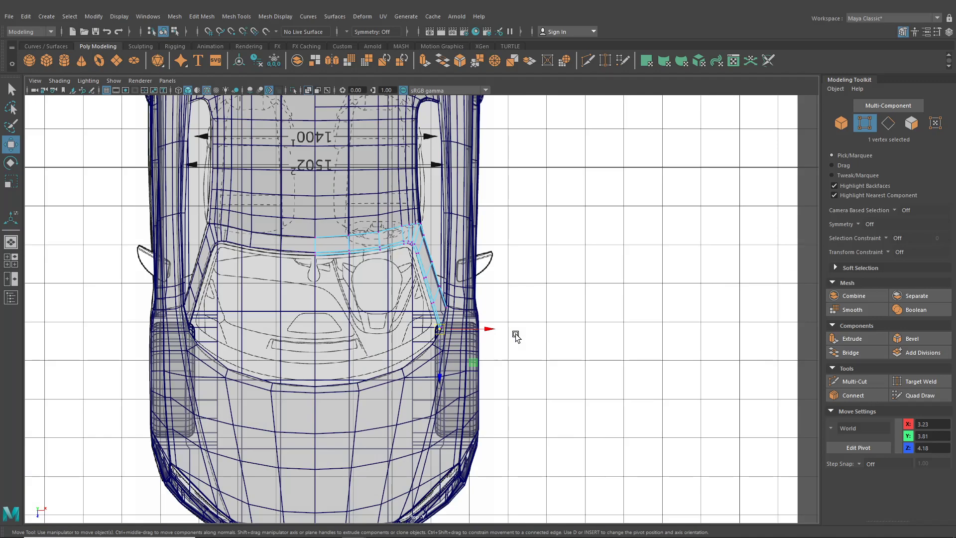
{"action": "scroll", "coordinate": [513, 335], "scroll_direction": "up", "scroll_amount": 6}
{"action": "scroll", "coordinate": [445, 390], "scroll_direction": "up", "scroll_amount": 2}
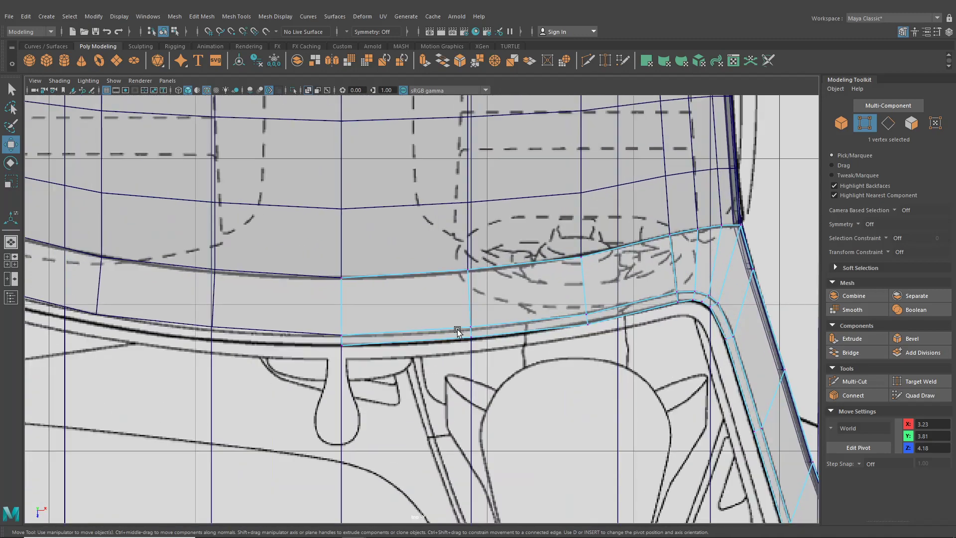
{"action": "left_click_drag", "start_coordinate": [472, 359], "coordinate": [471, 361]}
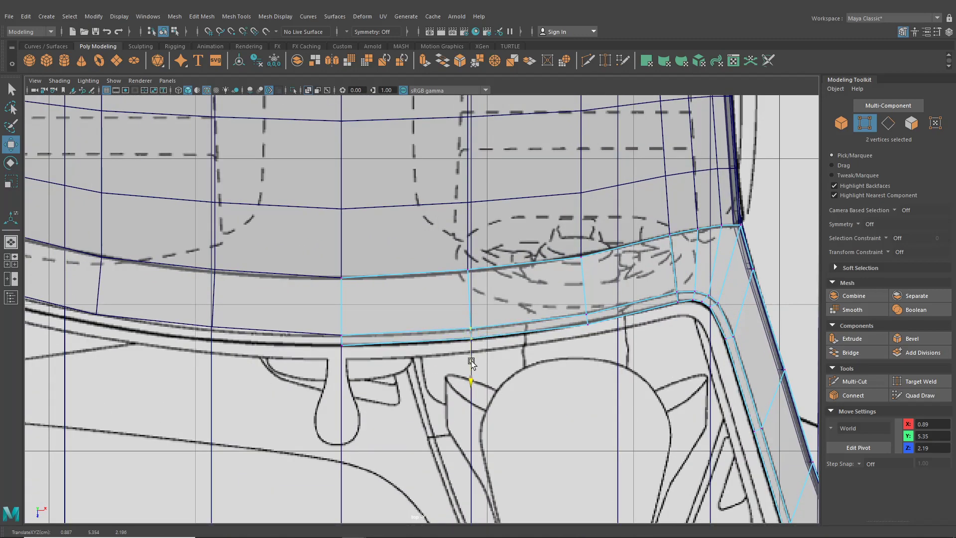
{"action": "middle_click_drag", "start_coordinate": [471, 360], "coordinate": [471, 363]}
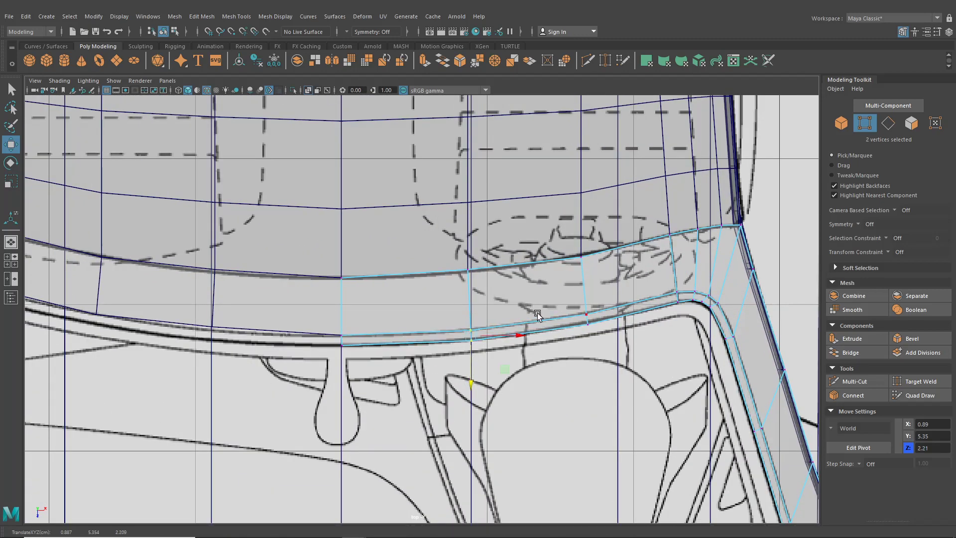
Step: Extrude the windshield strip's ten inner border edges with a Local Translate Z of -0.026 to form a thin lip
{"action": "left_click", "coordinate": [11, 242]}
{"action": "left_click_drag", "start_coordinate": [423, 318], "coordinate": [483, 337], "text": "alt"}
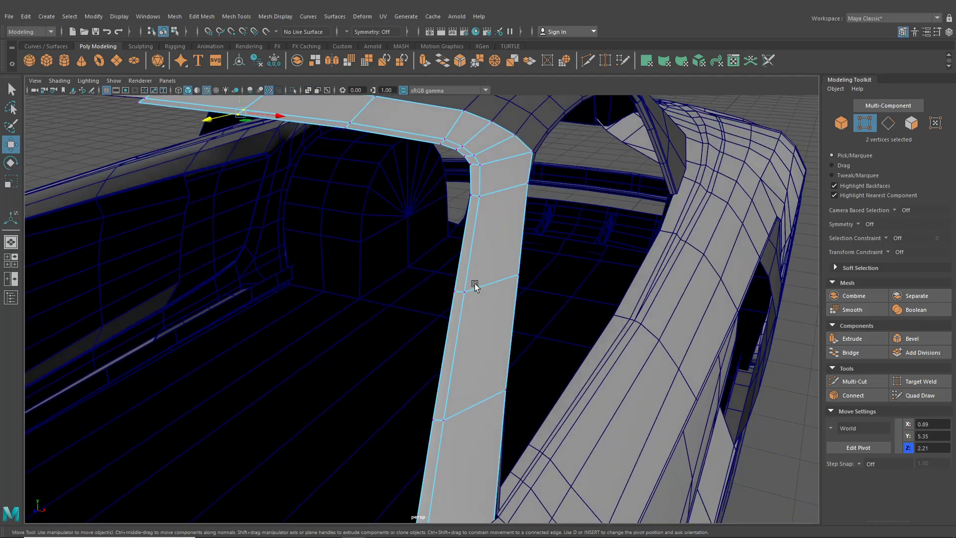
{"action": "mouse_move", "coordinate": [474, 283]}
{"action": "left_mouse_down", "text": "alt"}
{"action": "mouse_move", "coordinate": [498, 294]}
{"action": "mouse_move", "coordinate": [548, 277]}
{"action": "mouse_move", "coordinate": [473, 268]}
{"action": "left_mouse_up", "text": "alt"}
{"action": "right_click_drag", "start_coordinate": [450, 203], "coordinate": [381, 197]}
{"action": "key", "text": "ctrl+e"}
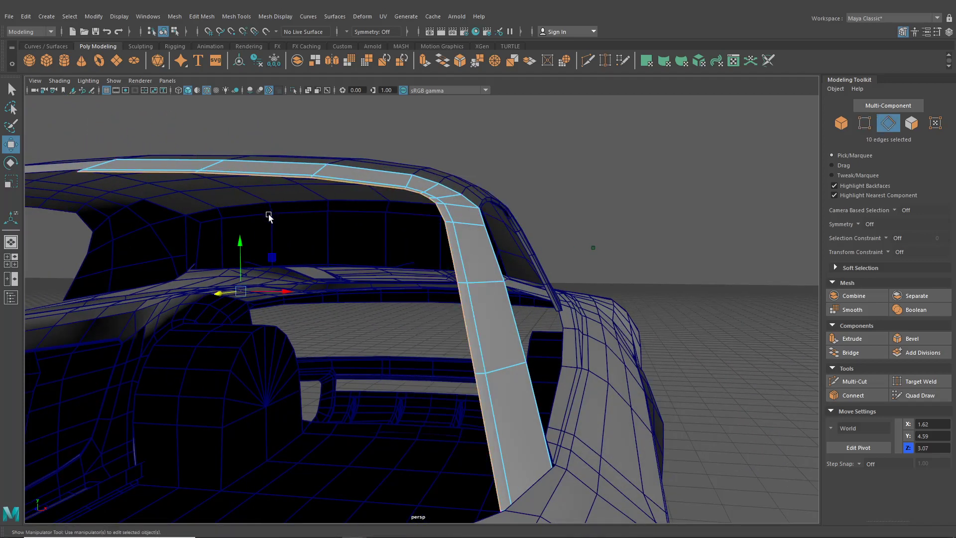
{"action": "scroll", "coordinate": [386, 239], "scroll_direction": "down", "scroll_amount": 2}
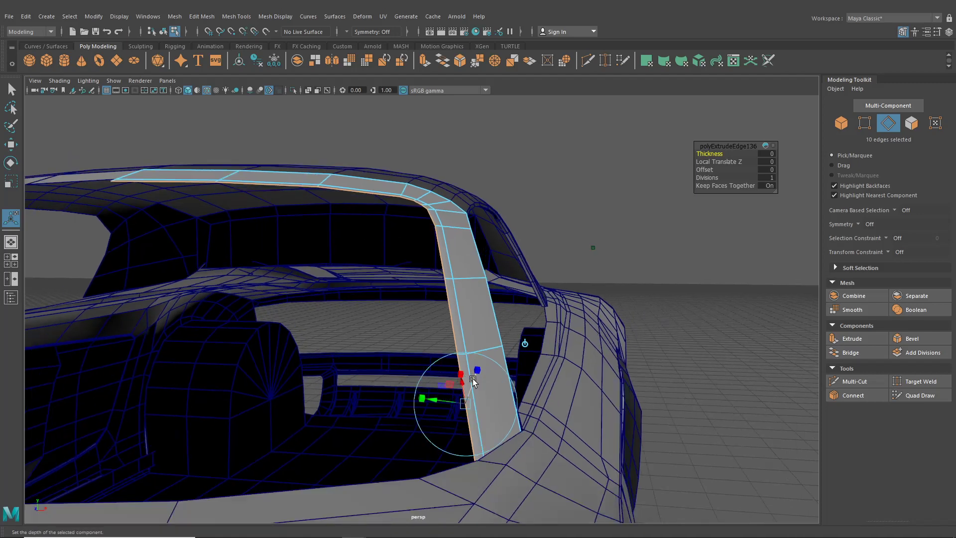
{"action": "left_click_drag", "start_coordinate": [473, 381], "coordinate": [541, 412]}
{"action": "left_click_drag", "start_coordinate": [457, 367], "coordinate": [381, 351], "text": "alt"}
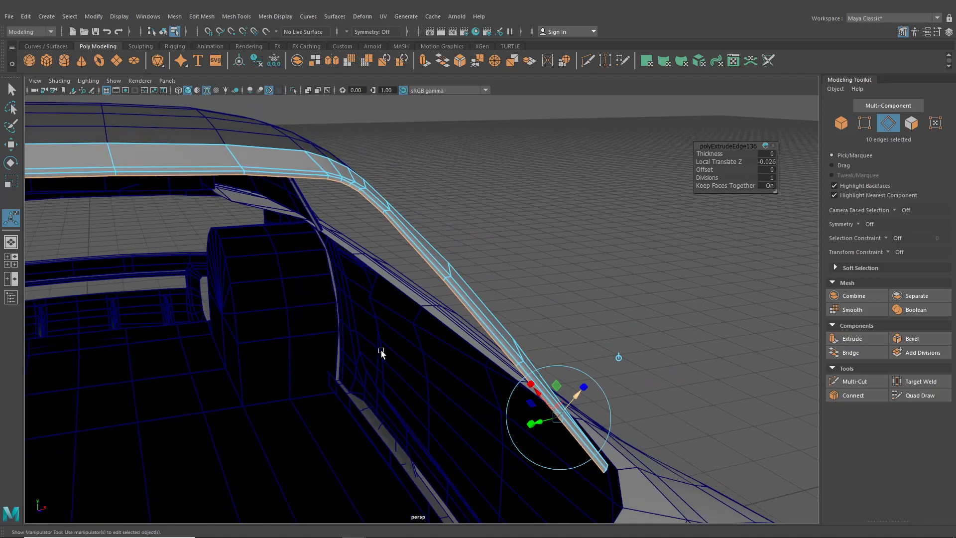
Step: Check the extruded lip against the top-view blueprint along the roof edge and corner, and inspect it in perspective
{"action": "left_click", "coordinate": [12, 262]}
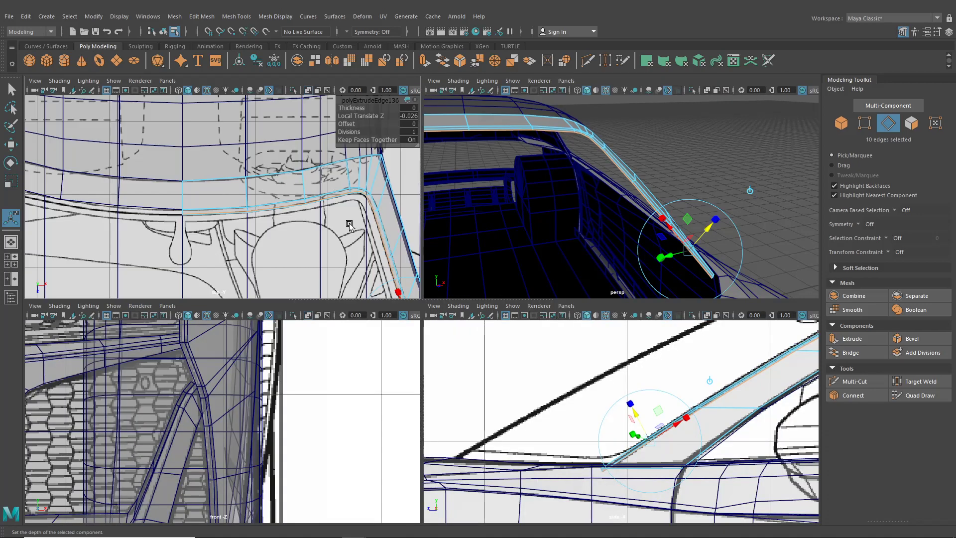
{"action": "scroll", "coordinate": [272, 206], "scroll_direction": "up", "scroll_amount": 5}
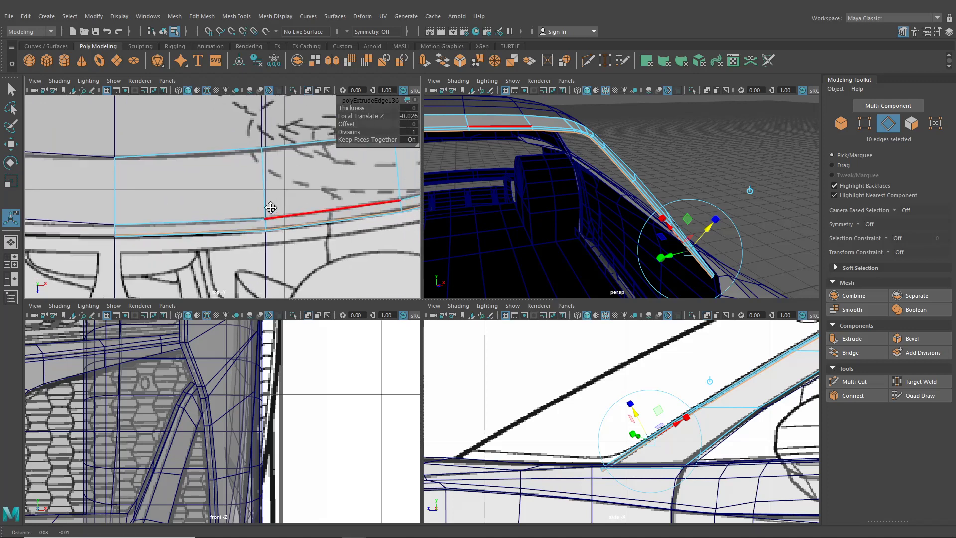
{"action": "middle_click_drag", "start_coordinate": [271, 207], "coordinate": [154, 200], "text": "alt"}
{"action": "middle_click_drag", "start_coordinate": [317, 202], "coordinate": [279, 155], "text": "alt"}
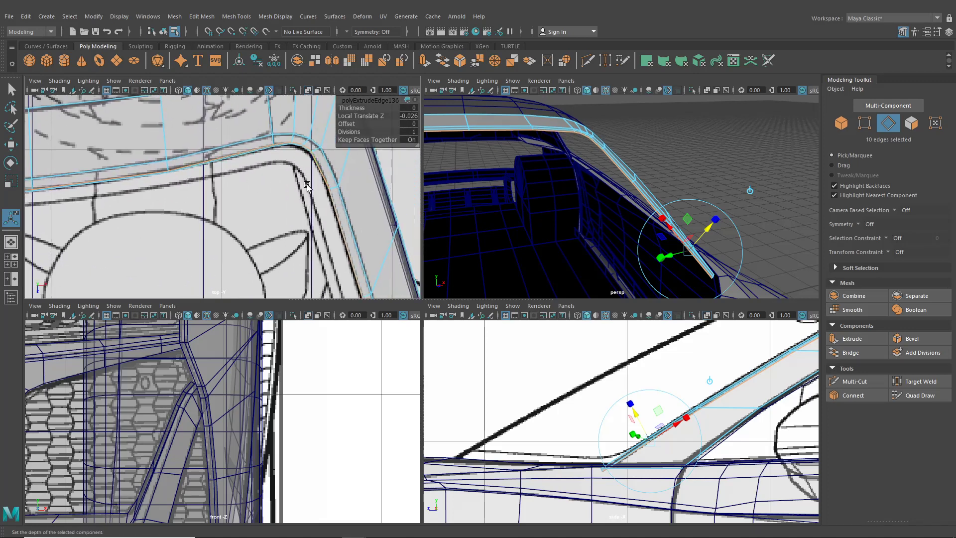
{"action": "scroll", "coordinate": [307, 185], "scroll_direction": "down", "scroll_amount": 6}
{"action": "scroll", "coordinate": [266, 241], "scroll_direction": "up", "scroll_amount": 4}
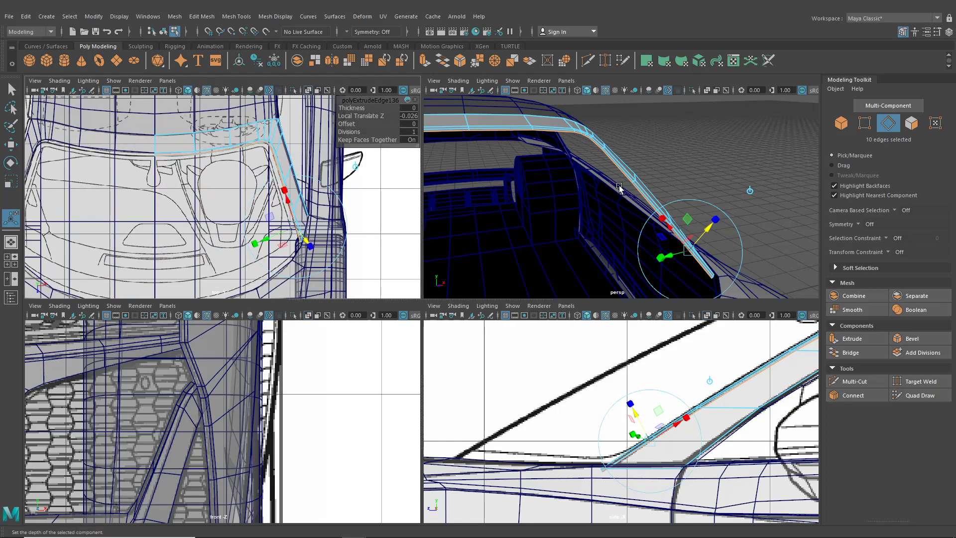
{"action": "key", "text": "space"}
{"action": "left_click_drag", "start_coordinate": [580, 181], "coordinate": [402, 231], "text": "alt"}
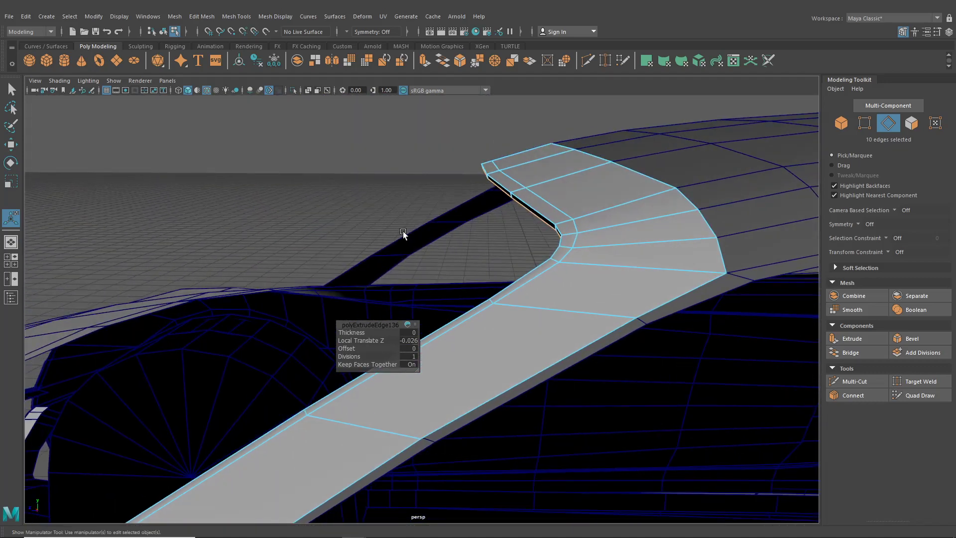
Step: Select the lip's five lower vertices along the roof edge and shift them slightly along Z
{"action": "right_click_drag", "start_coordinate": [492, 160], "coordinate": [459, 171]}
{"action": "middle_click_drag", "start_coordinate": [459, 171], "coordinate": [478, 216], "text": "alt"}
{"action": "scroll", "coordinate": [483, 217], "scroll_direction": "up", "scroll_amount": 2}
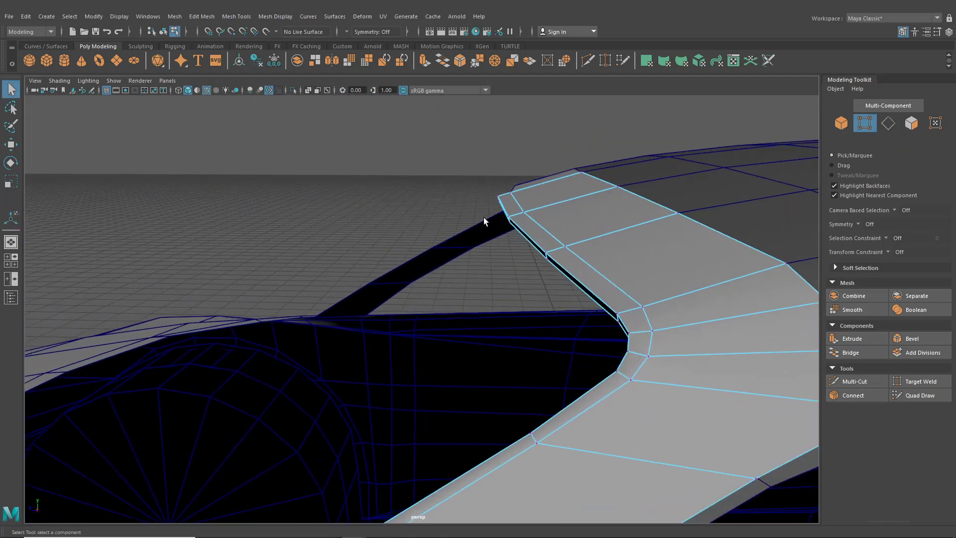
{"action": "left_click", "coordinate": [495, 202]}
{"action": "left_click", "coordinate": [504, 220], "text": "shift"}
{"action": "left_click", "coordinate": [546, 261], "text": "shift"}
{"action": "left_click_drag", "start_coordinate": [383, 282], "coordinate": [604, 283], "text": "alt"}
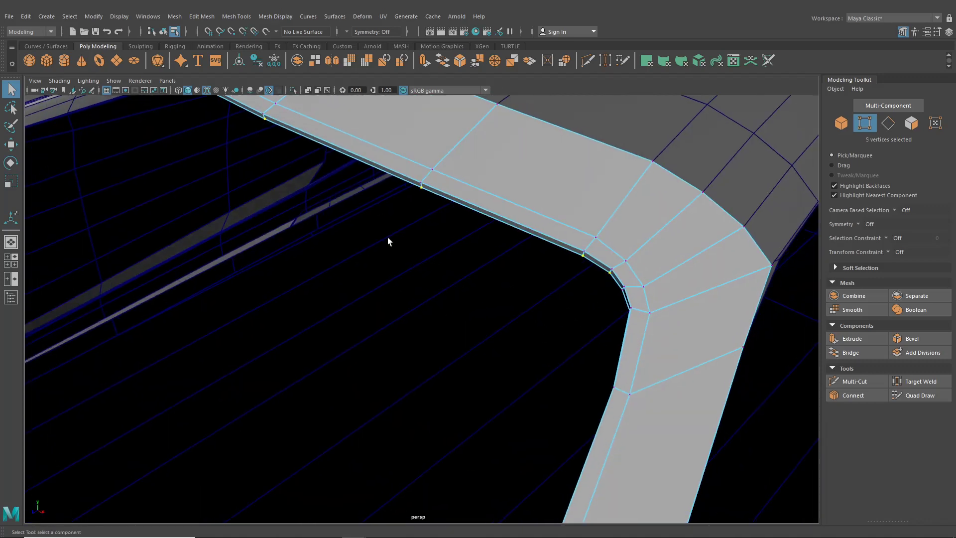
{"action": "key", "text": "w"}
{"action": "middle_click_drag", "start_coordinate": [300, 163], "coordinate": [300, 163]}
Step: Nudge the lip's corner vertex, select the lower lip vertices down to the pillar base with it, and shift them slightly along X
{"action": "left_click", "coordinate": [616, 294]}
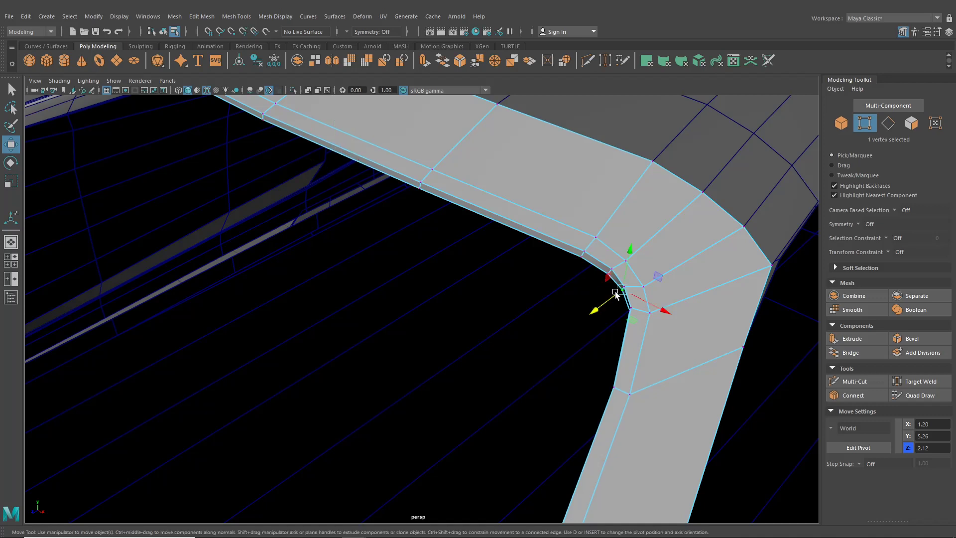
{"action": "left_click_drag", "start_coordinate": [638, 301], "coordinate": [636, 301]}
{"action": "left_click_drag", "start_coordinate": [637, 301], "coordinate": [680, 319], "text": "alt"}
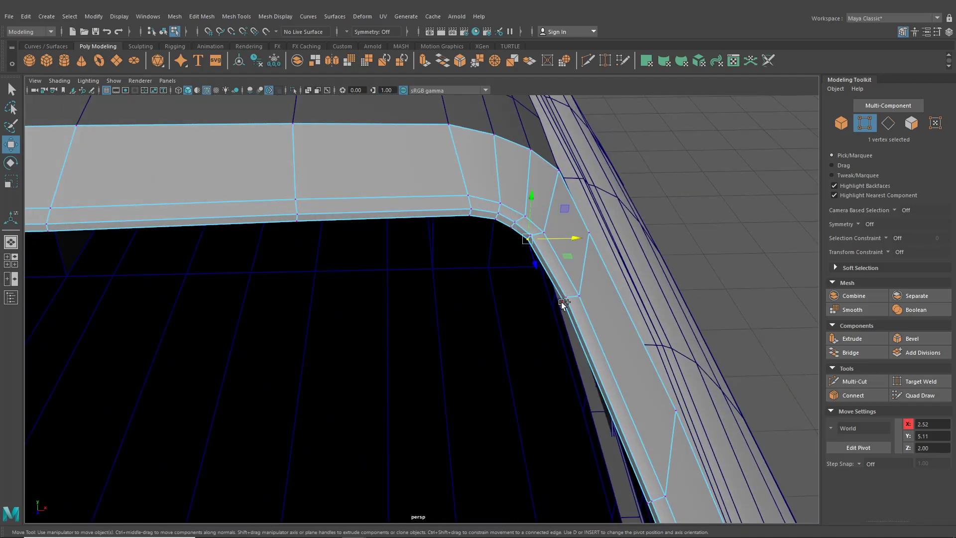
{"action": "left_click", "coordinate": [564, 299], "text": "shift"}
{"action": "left_click_drag", "start_coordinate": [564, 299], "coordinate": [513, 241], "text": "alt"}
{"action": "left_click", "coordinate": [504, 257], "text": "shift"}
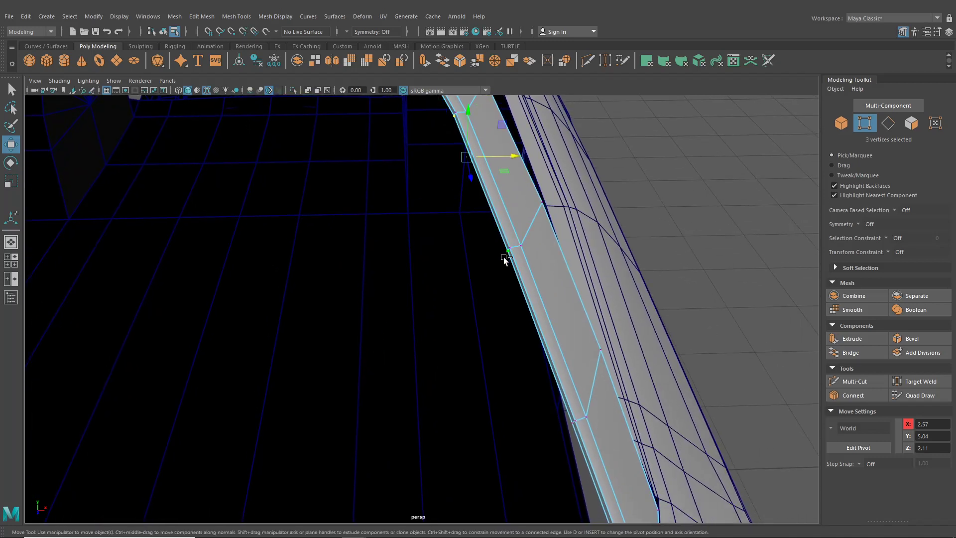
{"action": "left_click", "coordinate": [564, 425], "text": "shift"}
{"action": "left_click_drag", "start_coordinate": [553, 423], "coordinate": [479, 223], "text": "alt"}
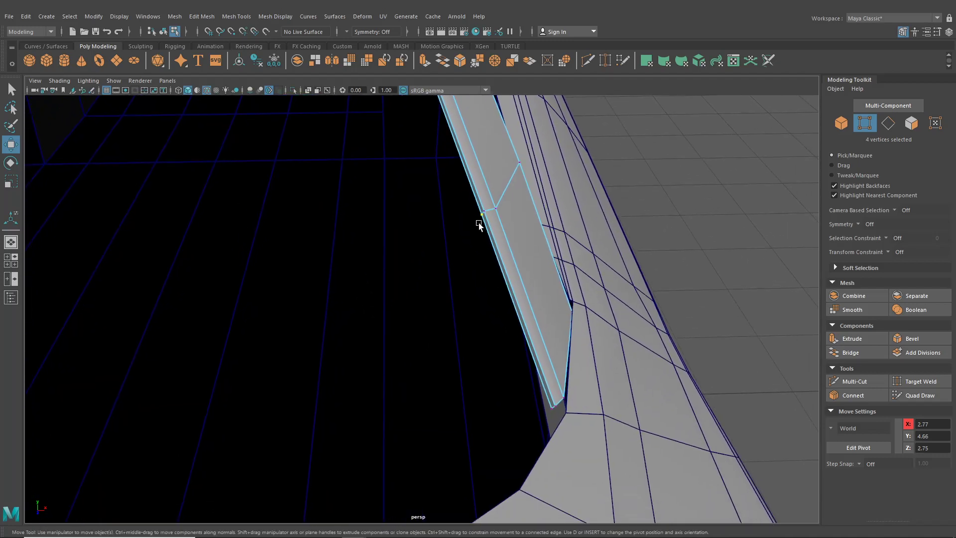
{"action": "left_click", "coordinate": [548, 407], "text": "shift"}
{"action": "left_click_drag", "start_coordinate": [505, 297], "coordinate": [509, 396], "text": "alt"}
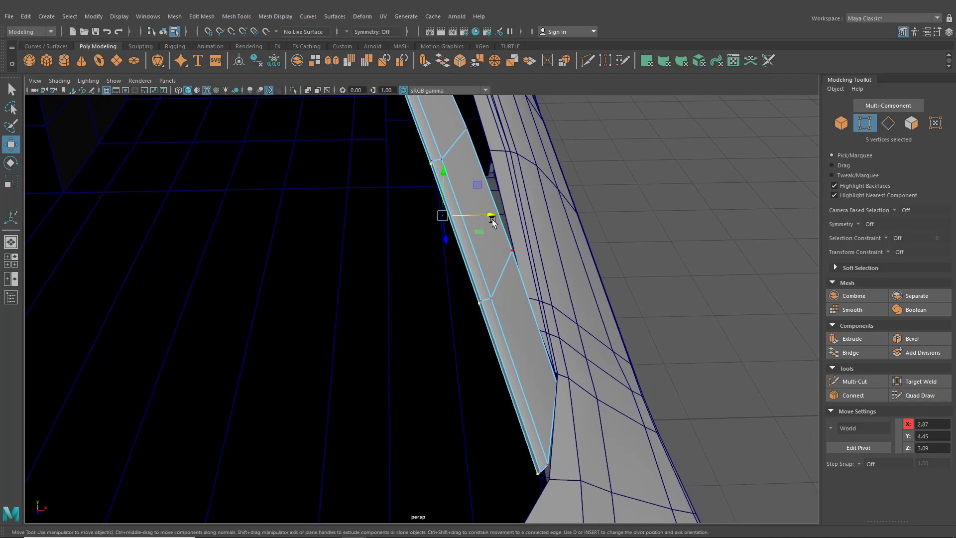
{"action": "left_click_drag", "start_coordinate": [490, 216], "coordinate": [486, 215]}
{"action": "scroll", "coordinate": [650, 338], "scroll_direction": "down", "scroll_amount": 3}
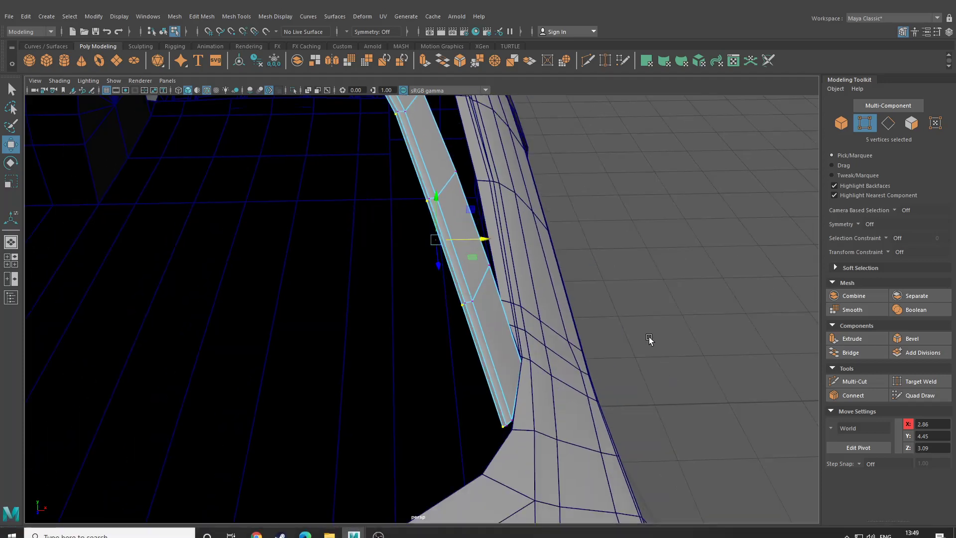
Step: Return to object mode and examine the windshield frame's lip along the roof edge, corner and pillar from several angles
{"action": "scroll", "coordinate": [649, 338], "scroll_direction": "down", "scroll_amount": 5}
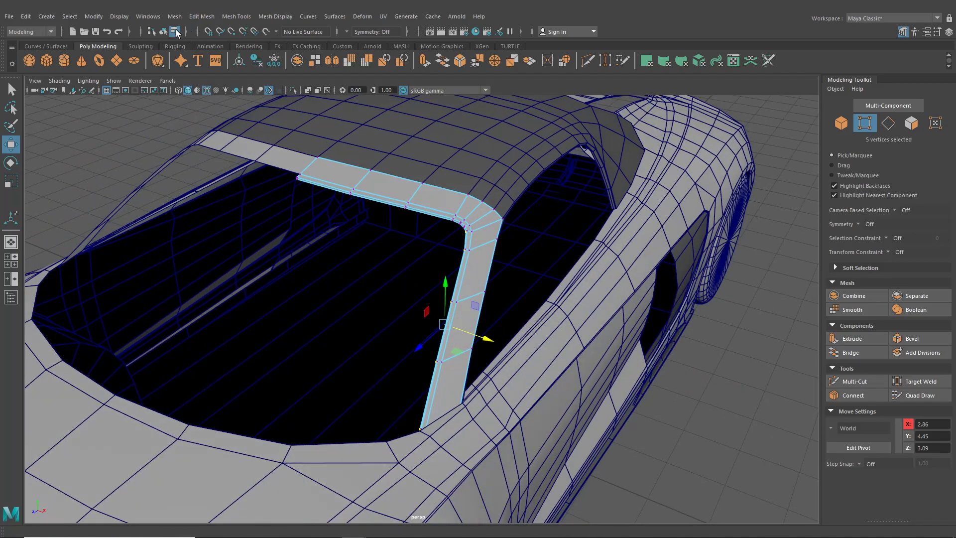
{"action": "left_click", "coordinate": [163, 31]}
{"action": "left_click", "coordinate": [207, 166]}
{"action": "left_click_drag", "start_coordinate": [208, 167], "coordinate": [369, 258], "text": "alt"}
{"action": "scroll", "coordinate": [369, 258], "scroll_direction": "up", "scroll_amount": 4}
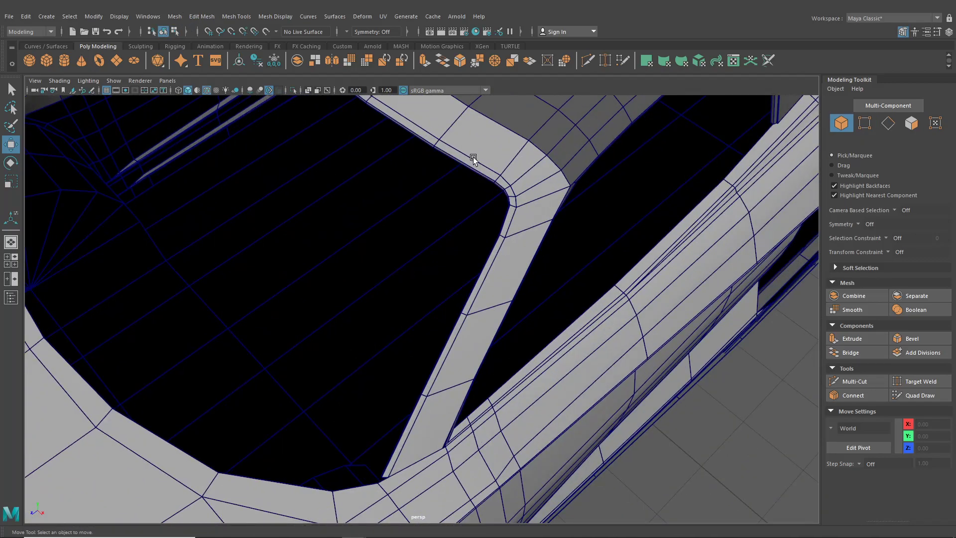
{"action": "scroll", "coordinate": [471, 328], "scroll_direction": "down", "scroll_amount": 5}
{"action": "left_click_drag", "start_coordinate": [399, 330], "coordinate": [422, 237], "text": "alt"}
{"action": "left_click", "coordinate": [417, 230]}
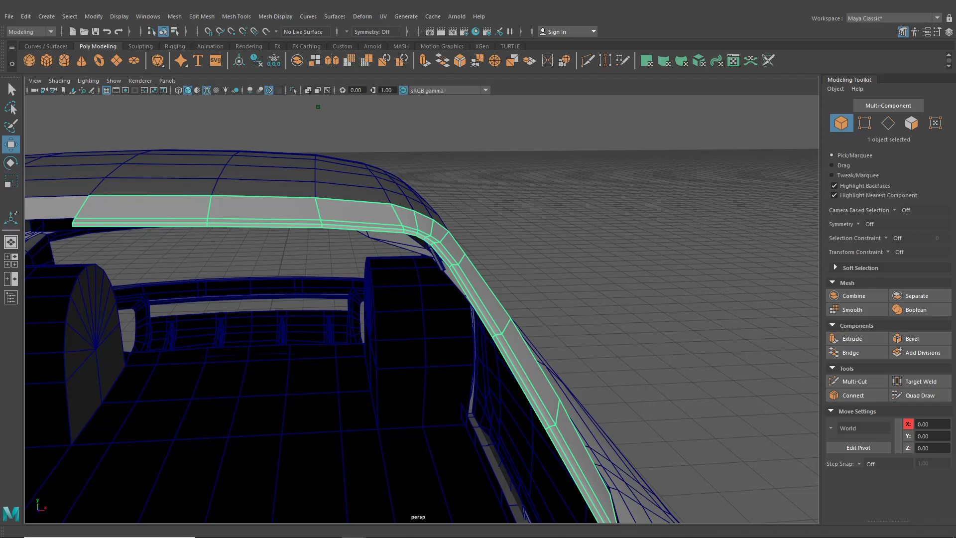
{"action": "scroll", "coordinate": [586, 276], "scroll_direction": "up", "scroll_amount": 3}
{"action": "left_click_drag", "start_coordinate": [586, 276], "coordinate": [427, 275], "text": "alt"}
{"action": "left_click", "coordinate": [174, 32]}
{"action": "left_click", "coordinate": [163, 31]}
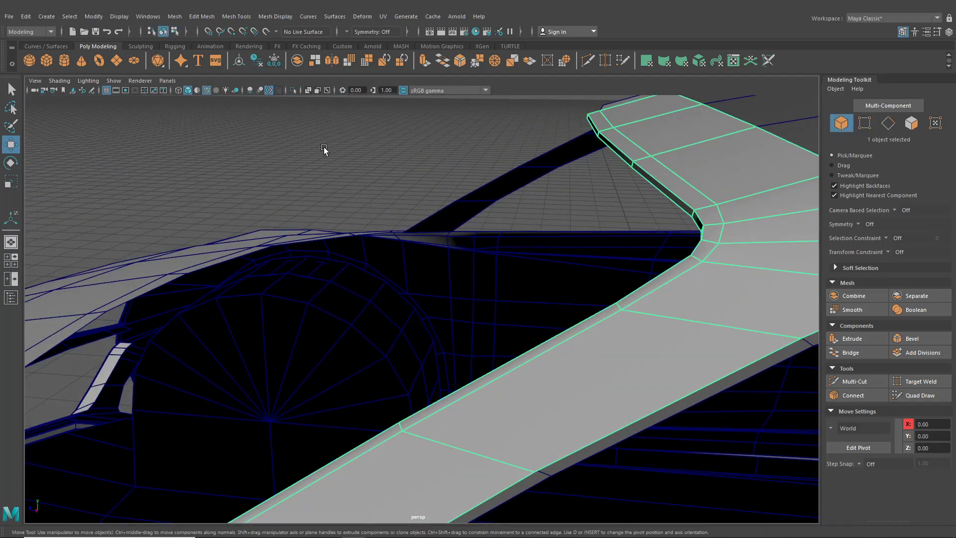
Step: Deselect the windshield frame and examine the frame, roof and car sides from the front and rear
{"action": "left_click", "coordinate": [324, 148]}
{"action": "scroll", "coordinate": [466, 215], "scroll_direction": "down", "scroll_amount": 2}
{"action": "scroll", "coordinate": [525, 204], "scroll_direction": "down", "scroll_amount": 2}
{"action": "left_click", "coordinate": [523, 205]}
{"action": "scroll", "coordinate": [530, 229], "scroll_direction": "down", "scroll_amount": 3}
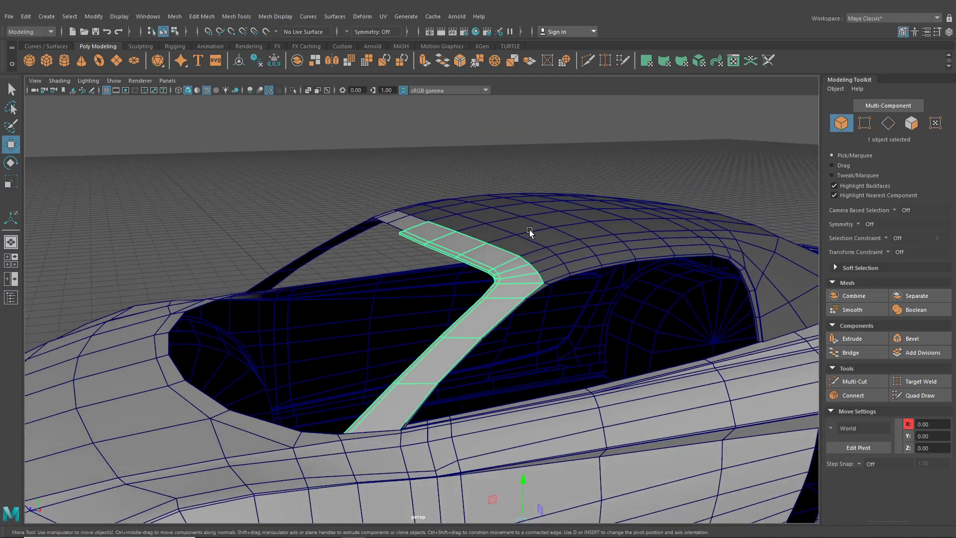
{"action": "left_click", "coordinate": [197, 195]}
{"action": "scroll", "coordinate": [234, 212], "scroll_direction": "down", "scroll_amount": 5}
{"action": "left_click_drag", "start_coordinate": [274, 229], "coordinate": [577, 315], "text": "alt"}
{"action": "scroll", "coordinate": [574, 337], "scroll_direction": "up", "scroll_amount": 5}
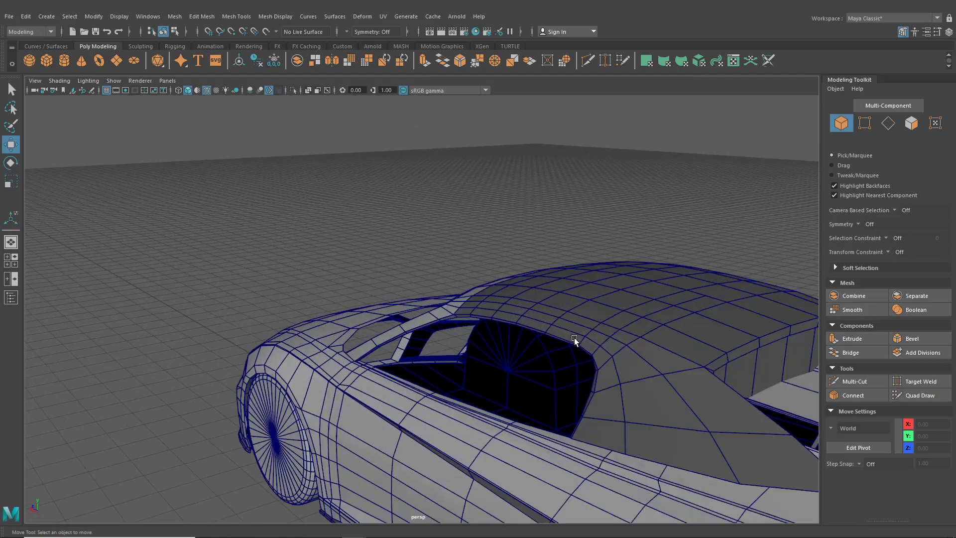
{"action": "middle_click_drag", "start_coordinate": [508, 337], "coordinate": [522, 295], "text": "alt"}
Step: Select the roof half and examine its rear edge, rear corner and front edge up close
{"action": "left_click", "coordinate": [410, 309]}
{"action": "left_click_drag", "start_coordinate": [410, 309], "coordinate": [495, 322], "text": "alt"}
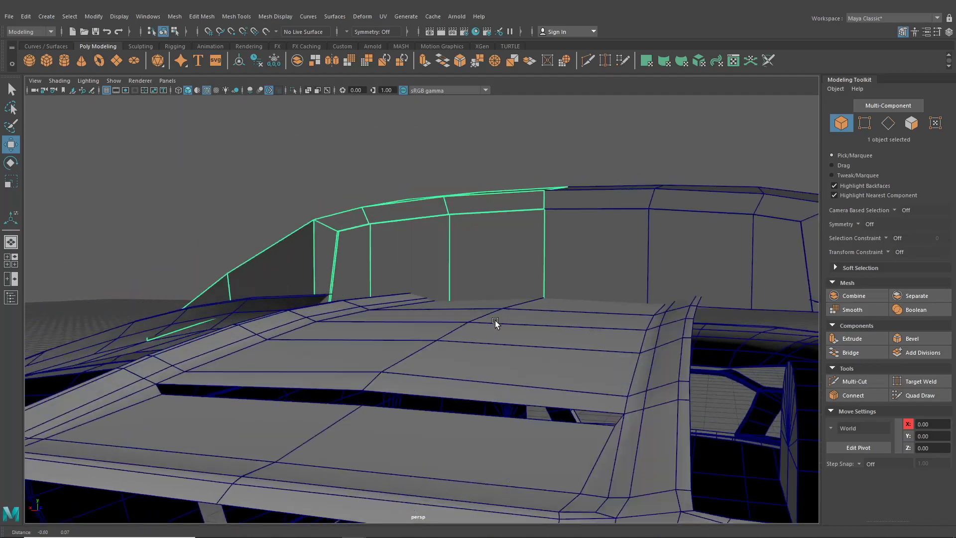
{"action": "scroll", "coordinate": [470, 305], "scroll_direction": "up", "scroll_amount": 4}
{"action": "left_click_drag", "start_coordinate": [396, 226], "coordinate": [356, 229], "text": "alt"}
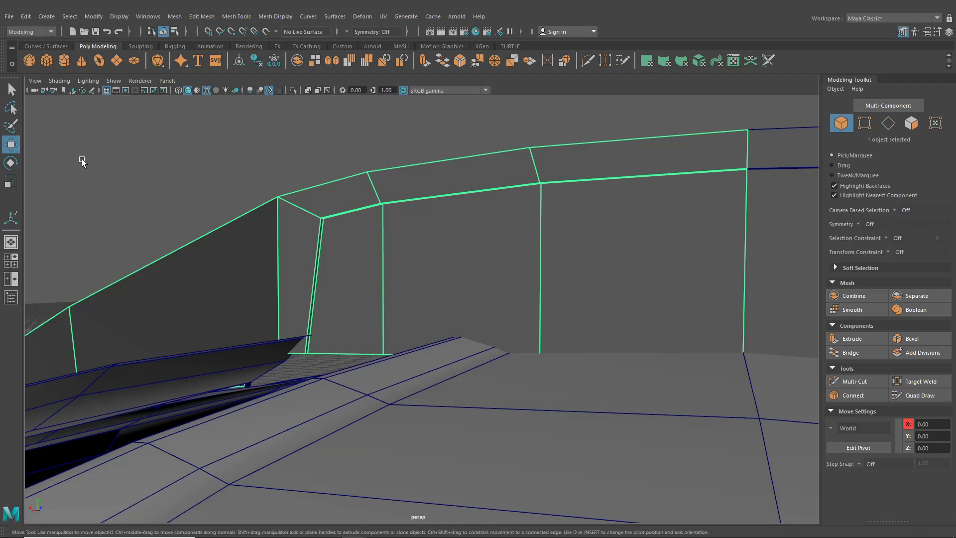
{"action": "left_click_drag", "start_coordinate": [241, 195], "coordinate": [457, 238], "text": "alt"}
{"action": "middle_click_drag", "start_coordinate": [457, 238], "coordinate": [498, 259], "text": "alt"}
{"action": "right_click_drag", "start_coordinate": [497, 259], "coordinate": [335, 306], "text": "alt"}
Step: In the top view, select the lengthwise strip of eight roof faces near the side, from the windshield edge to the rear window
{"action": "key", "text": "space"}
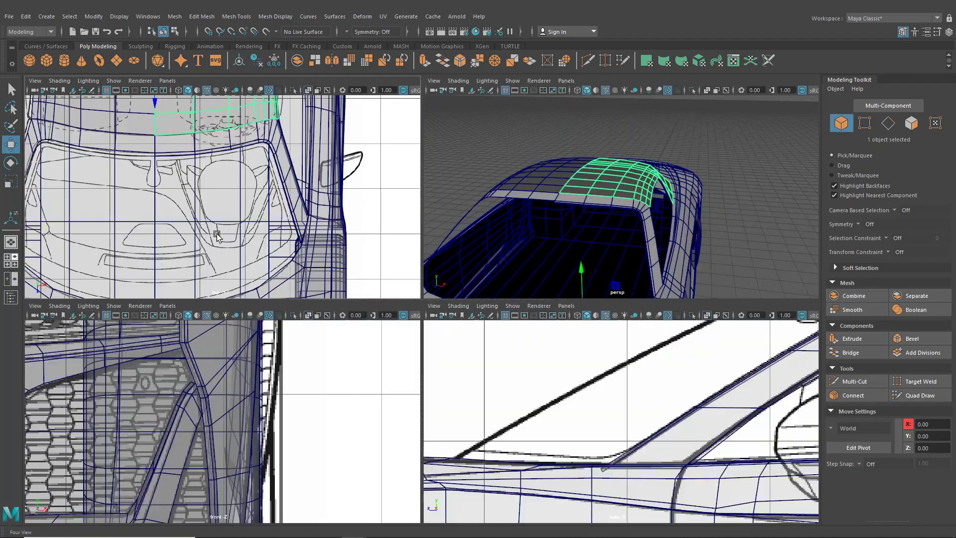
{"action": "key", "text": "space"}
{"action": "middle_click_drag", "start_coordinate": [322, 191], "coordinate": [316, 375], "text": "alt"}
{"action": "right_click_drag", "start_coordinate": [408, 199], "coordinate": [410, 226]}
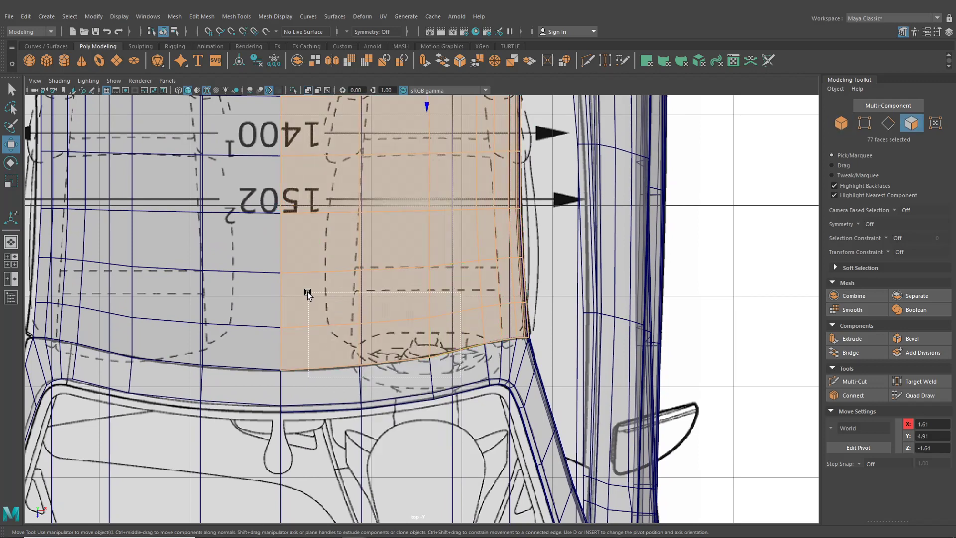
{"action": "left_click_drag", "start_coordinate": [307, 292], "coordinate": [309, 294]}
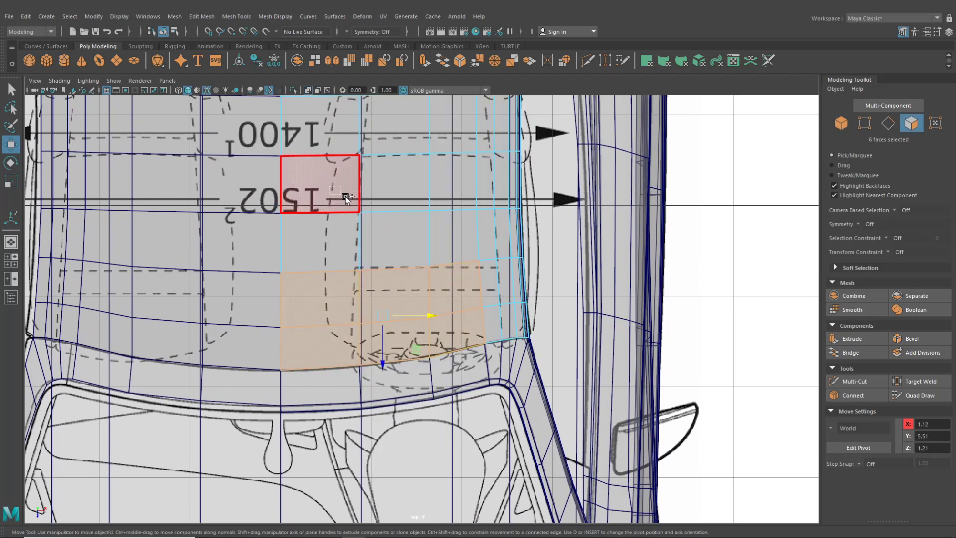
{"action": "left_click", "coordinate": [491, 323]}
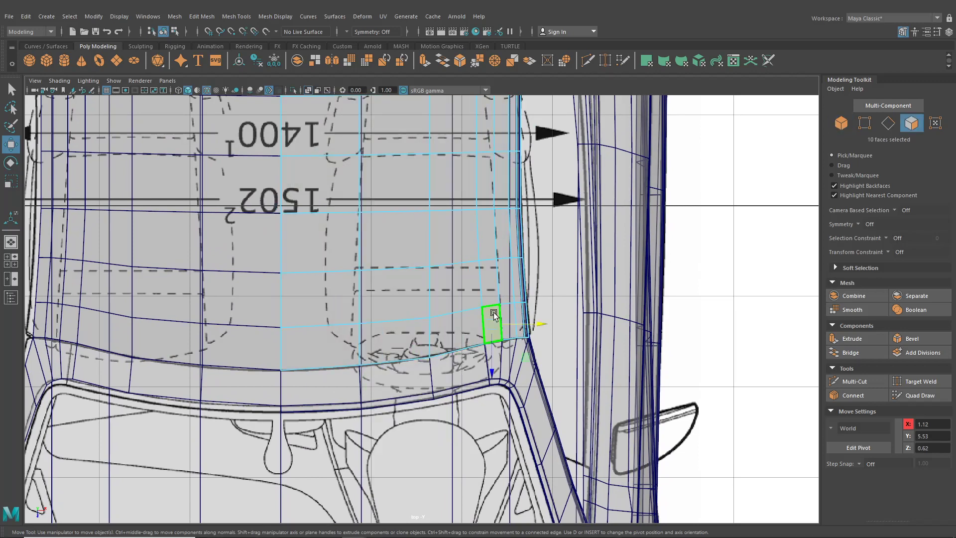
{"action": "left_click", "coordinate": [489, 283], "text": "shift"}
{"action": "left_click", "coordinate": [484, 252], "text": "shift"}
{"action": "left_click", "coordinate": [484, 182], "text": "shift"}
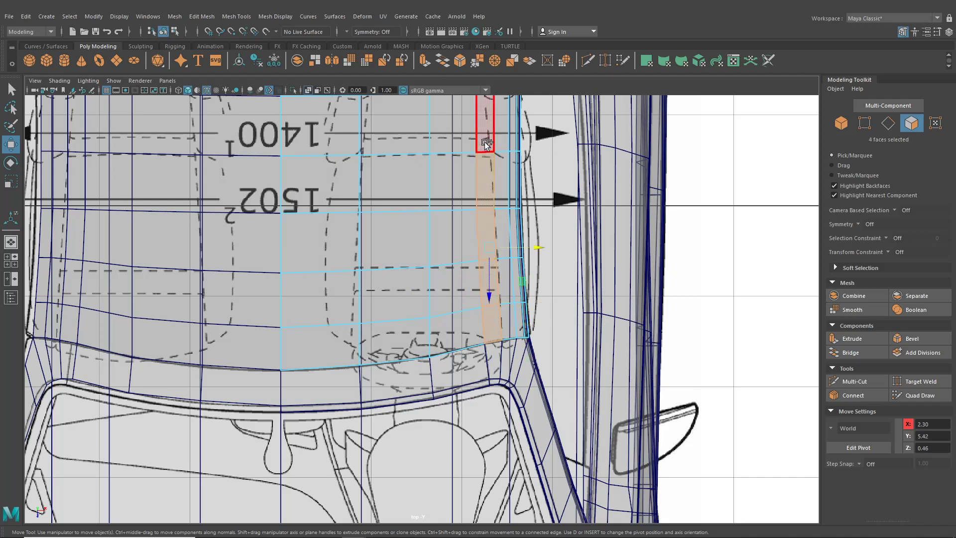
{"action": "left_click", "coordinate": [484, 143], "text": "shift"}
{"action": "middle_click_drag", "start_coordinate": [485, 143], "coordinate": [479, 340], "text": "alt"}
{"action": "left_click", "coordinate": [480, 275], "text": "shift"}
{"action": "left_click", "coordinate": [478, 235], "text": "shift"}
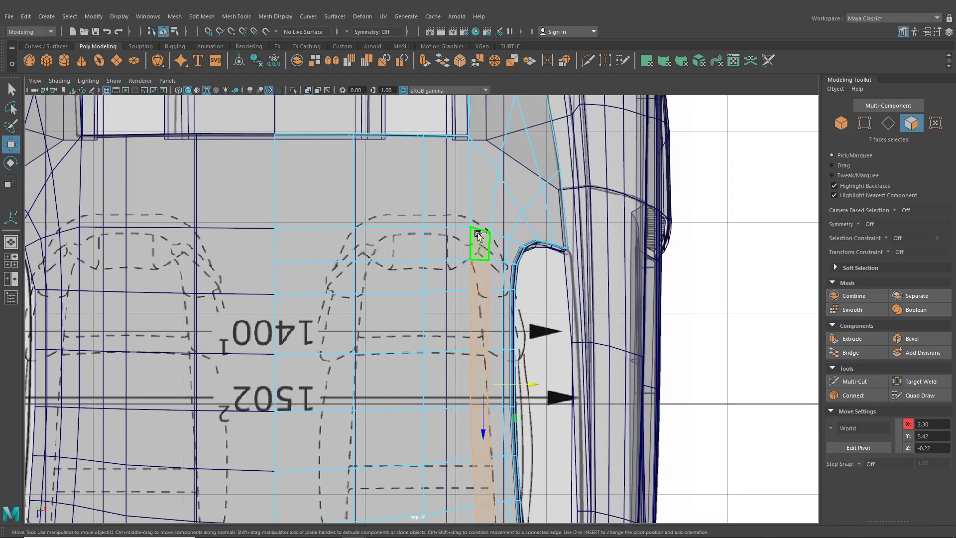
{"action": "left_click", "coordinate": [477, 211], "text": "shift"}
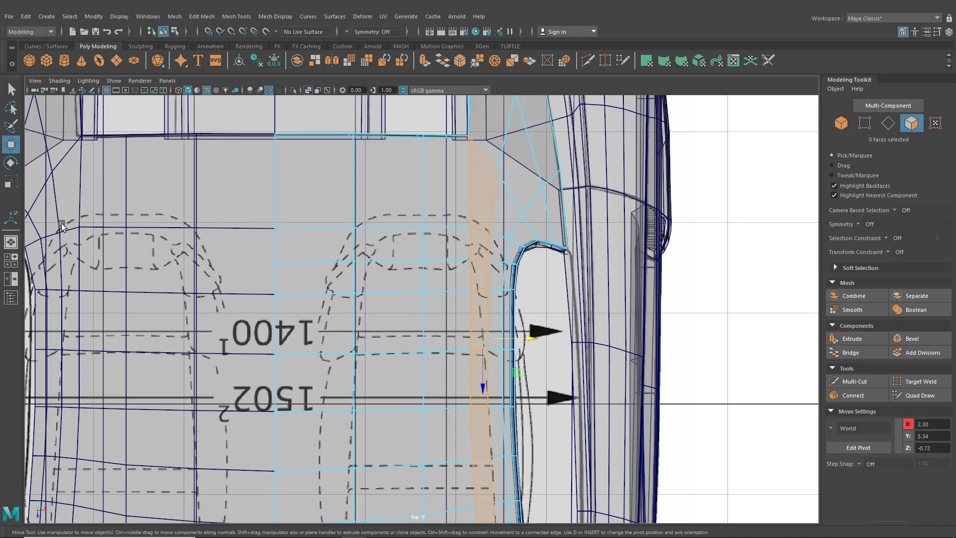
Step: Extrude the strip of eight roof faces, raise it slightly in perspective, and check it from the front
{"action": "left_click", "coordinate": [10, 246]}
{"action": "left_click_drag", "start_coordinate": [478, 264], "coordinate": [373, 262], "text": "alt"}
{"action": "left_click_drag", "start_coordinate": [568, 269], "coordinate": [528, 305], "text": "alt"}
{"action": "scroll", "coordinate": [480, 277], "scroll_direction": "up", "scroll_amount": 3}
{"action": "key", "text": "ctrl+e"}
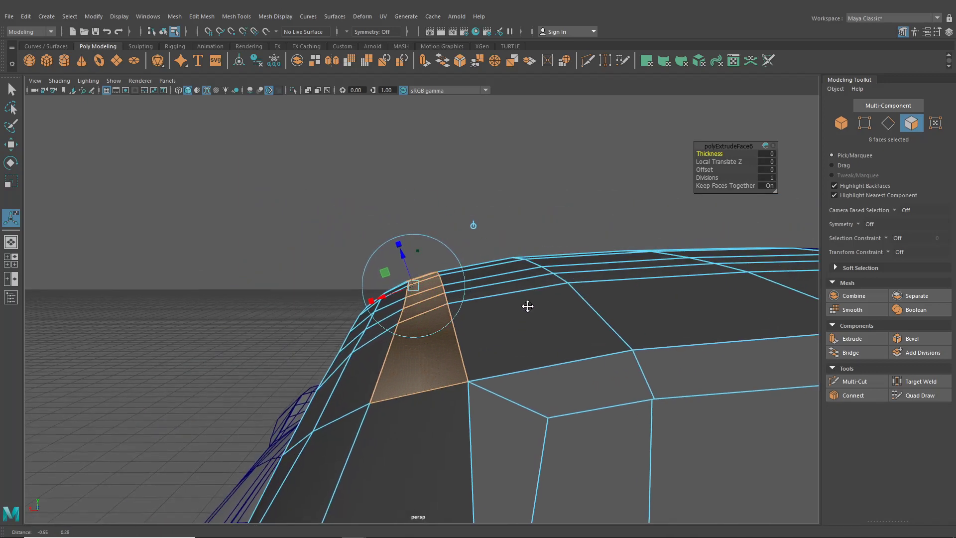
{"action": "middle_click_drag", "start_coordinate": [527, 306], "coordinate": [515, 311], "text": "alt"}
{"action": "left_click", "coordinate": [466, 230]}
{"action": "scroll", "coordinate": [414, 285], "scroll_direction": "up", "scroll_amount": 2}
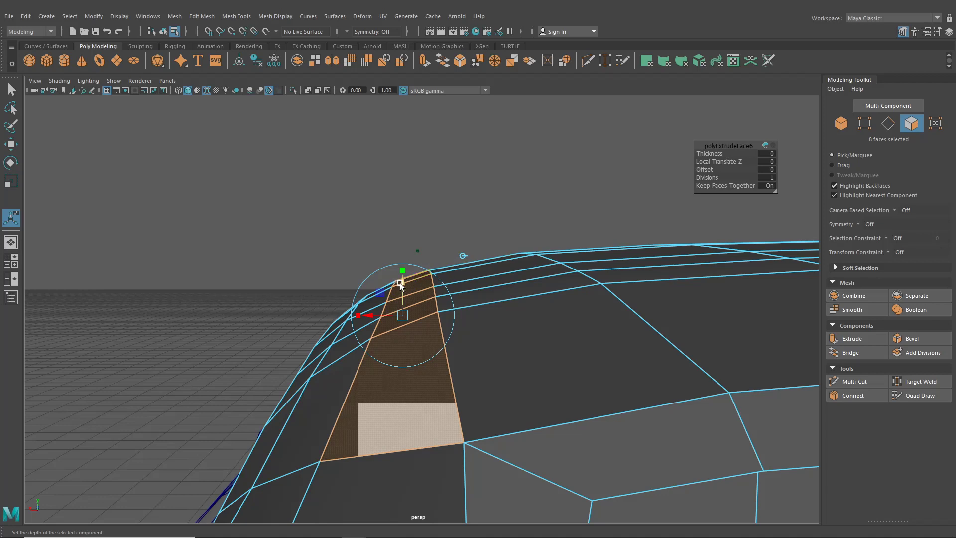
{"action": "left_click_drag", "start_coordinate": [399, 283], "coordinate": [403, 280]}
{"action": "left_click_drag", "start_coordinate": [449, 294], "coordinate": [418, 307], "text": "alt"}
{"action": "left_click_drag", "start_coordinate": [310, 293], "coordinate": [458, 288]}
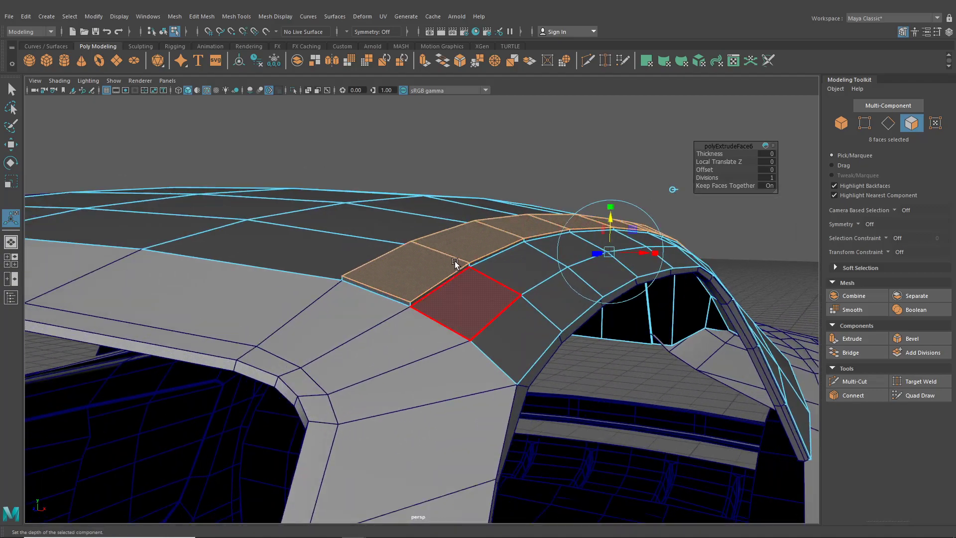
Step: Weld the extruded strip's doubled vertices onto the neighbouring roof vertices along its edge with Target Weld
{"action": "left_click", "coordinate": [604, 60]}
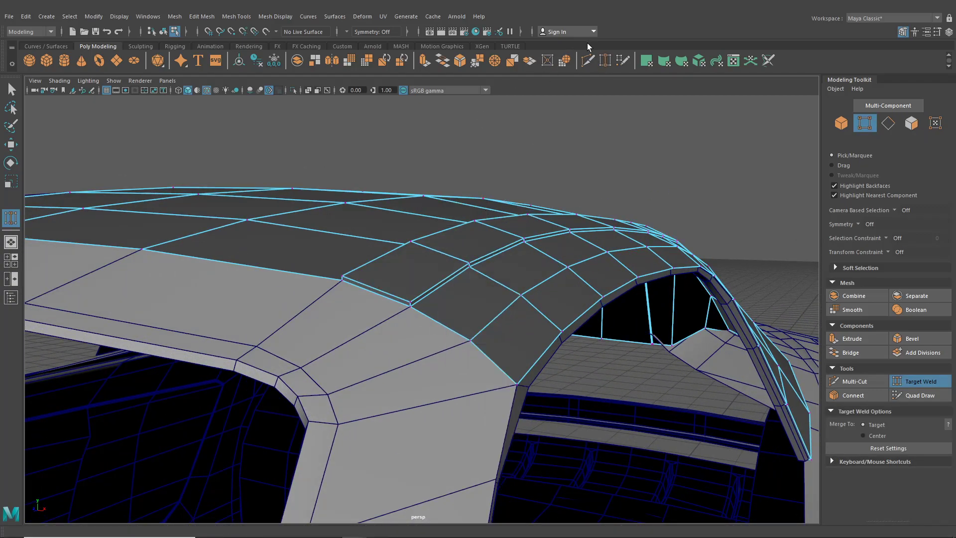
{"action": "left_click_drag", "start_coordinate": [434, 265], "coordinate": [450, 345], "text": "alt"}
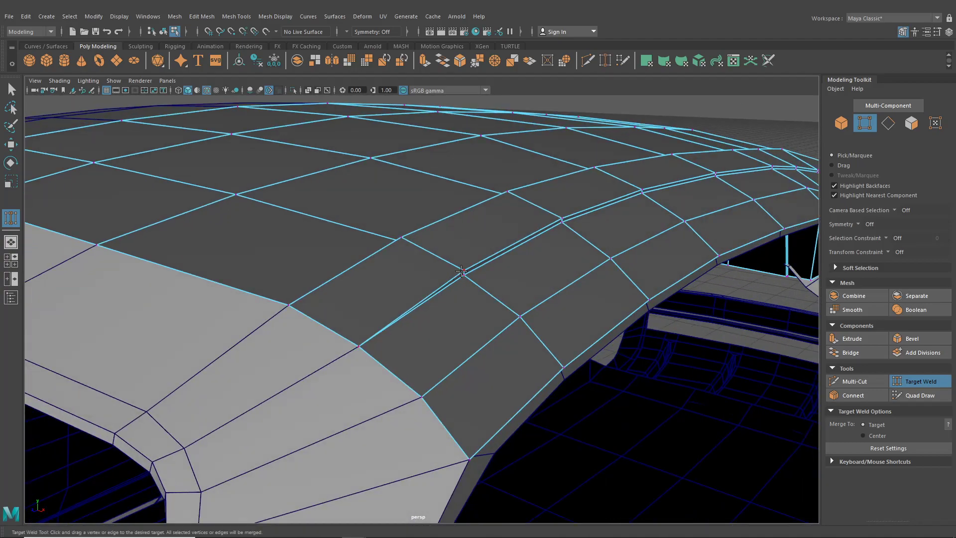
{"action": "left_click_drag", "start_coordinate": [464, 272], "coordinate": [499, 274]}
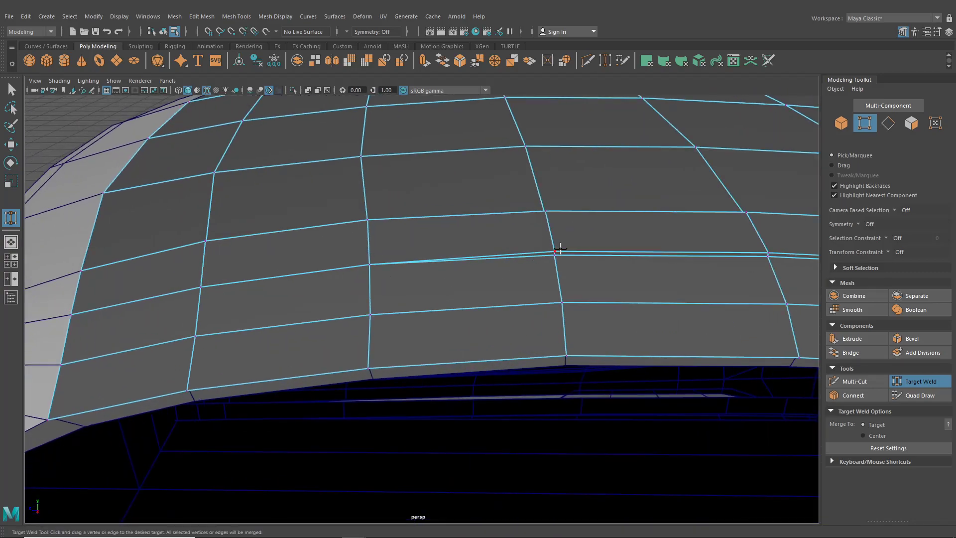
{"action": "left_click_drag", "start_coordinate": [556, 255], "coordinate": [506, 260], "text": "alt"}
{"action": "left_click_drag", "start_coordinate": [727, 273], "coordinate": [560, 283], "text": "alt"}
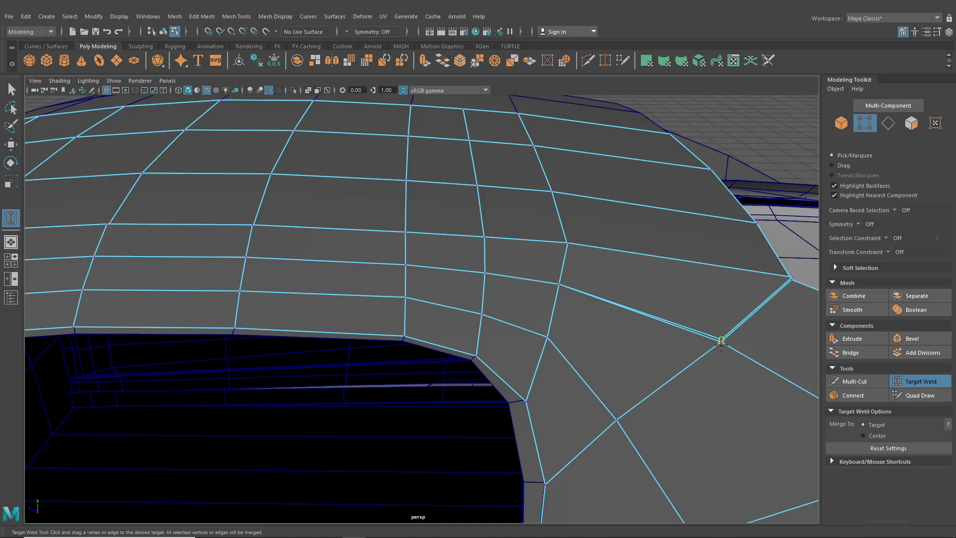
{"action": "left_click_drag", "start_coordinate": [721, 343], "coordinate": [389, 391], "text": "alt"}
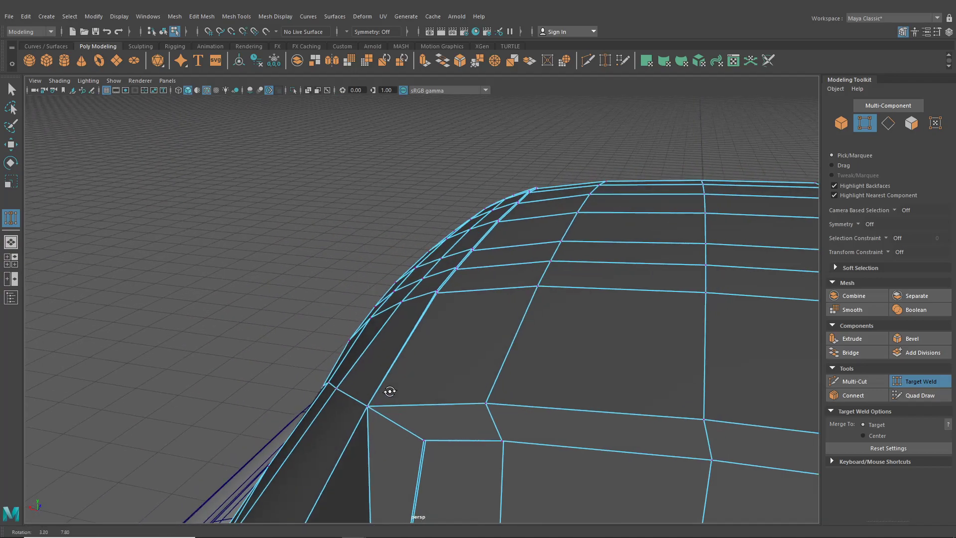
Step: Return the roof to object mode, deselect it, and inspect the roof and the front of the car
{"action": "left_click", "coordinate": [163, 31]}
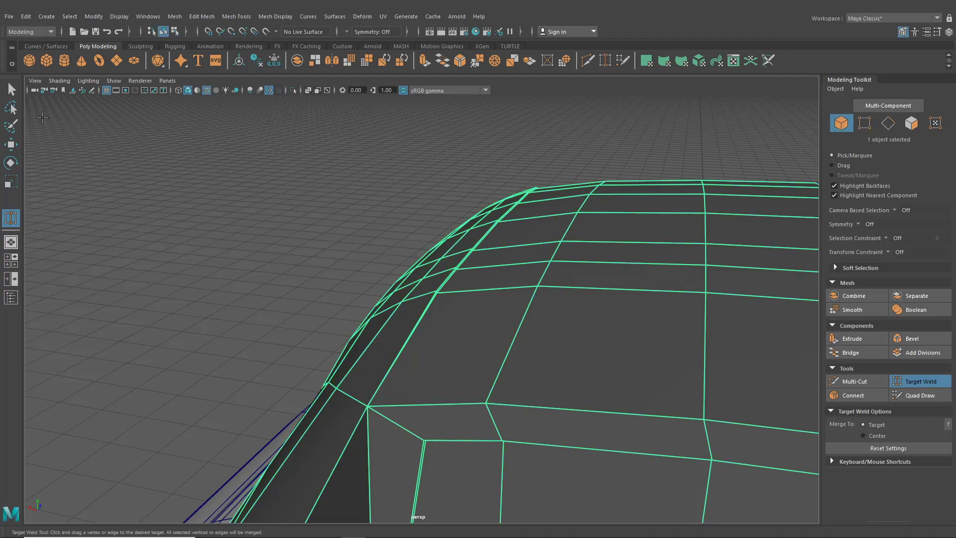
{"action": "left_click", "coordinate": [11, 90]}
{"action": "left_click_drag", "start_coordinate": [443, 262], "coordinate": [572, 297], "text": "alt"}
{"action": "scroll", "coordinate": [642, 271], "scroll_direction": "down", "scroll_amount": 5}
{"action": "scroll", "coordinate": [646, 235], "scroll_direction": "down", "scroll_amount": 5}
{"action": "scroll", "coordinate": [453, 265], "scroll_direction": "up", "scroll_amount": 3}
{"action": "middle_click_drag", "start_coordinate": [424, 318], "coordinate": [501, 335], "text": "alt"}
{"action": "scroll", "coordinate": [502, 335], "scroll_direction": "up", "scroll_amount": 6}
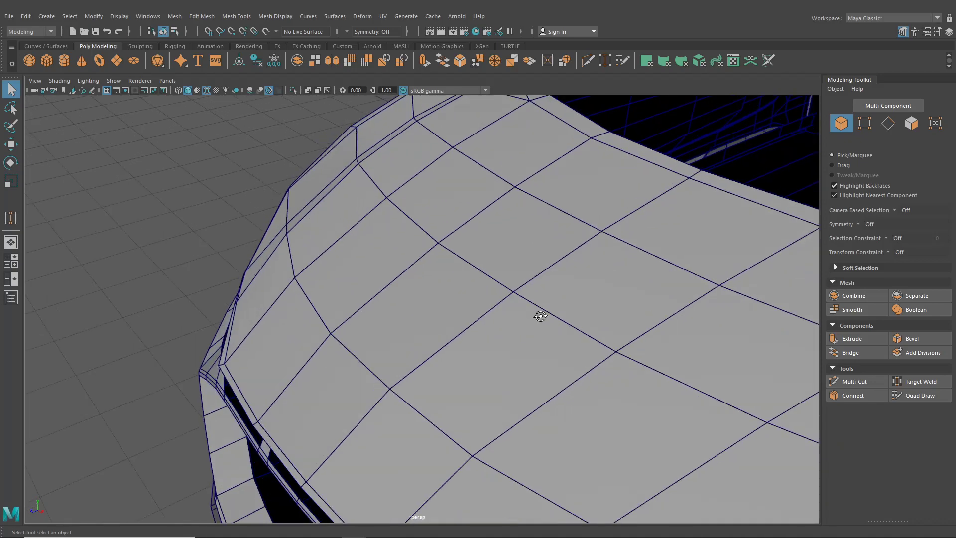
Step: Select the front body and, in the front view, nudge the vertex at the slot's outer hood corner, then select the slot's four lower end vertices
{"action": "left_click_drag", "start_coordinate": [539, 315], "coordinate": [515, 317], "text": "alt"}
{"action": "left_click", "coordinate": [553, 322]}
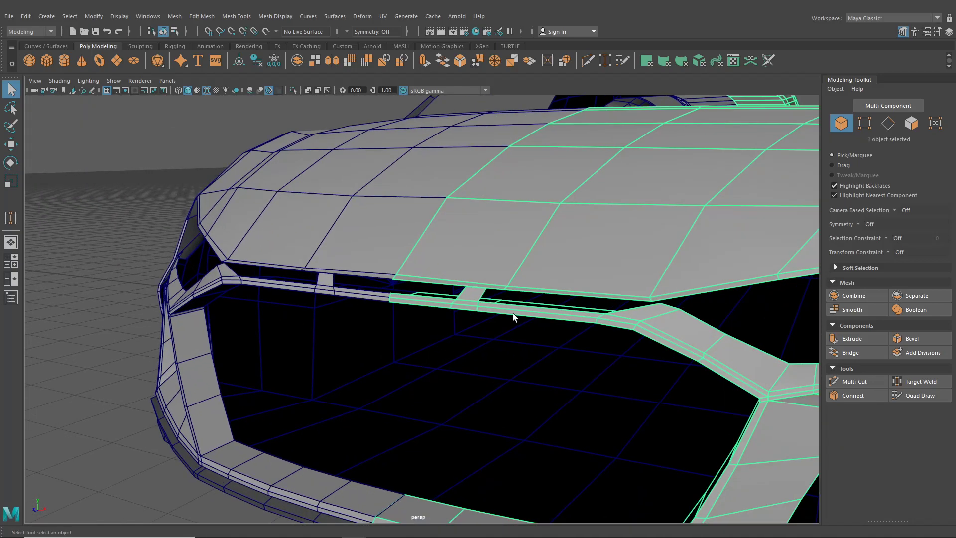
{"action": "right_click_drag", "start_coordinate": [470, 252], "coordinate": [468, 238]}
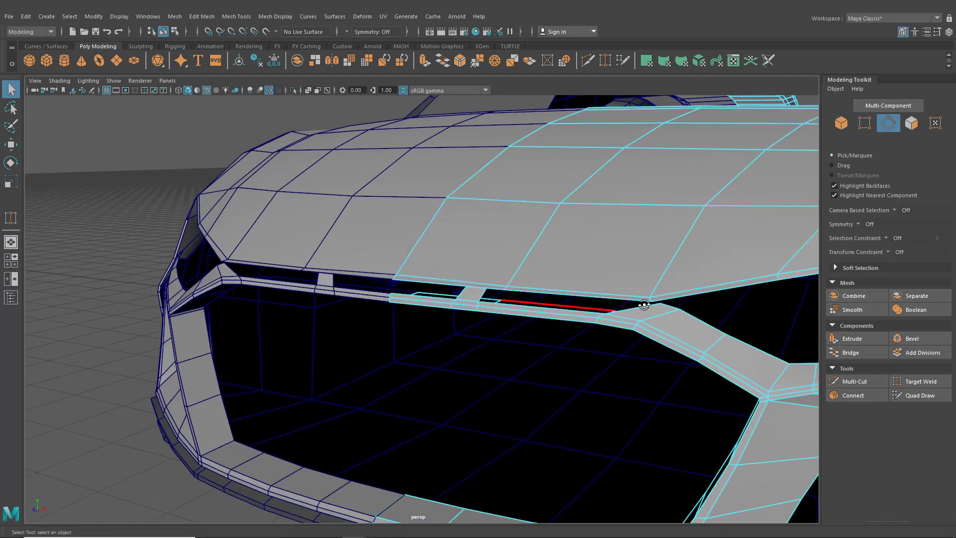
{"action": "scroll", "coordinate": [644, 305], "scroll_direction": "down", "scroll_amount": 5}
{"action": "left_click", "coordinate": [12, 259]}
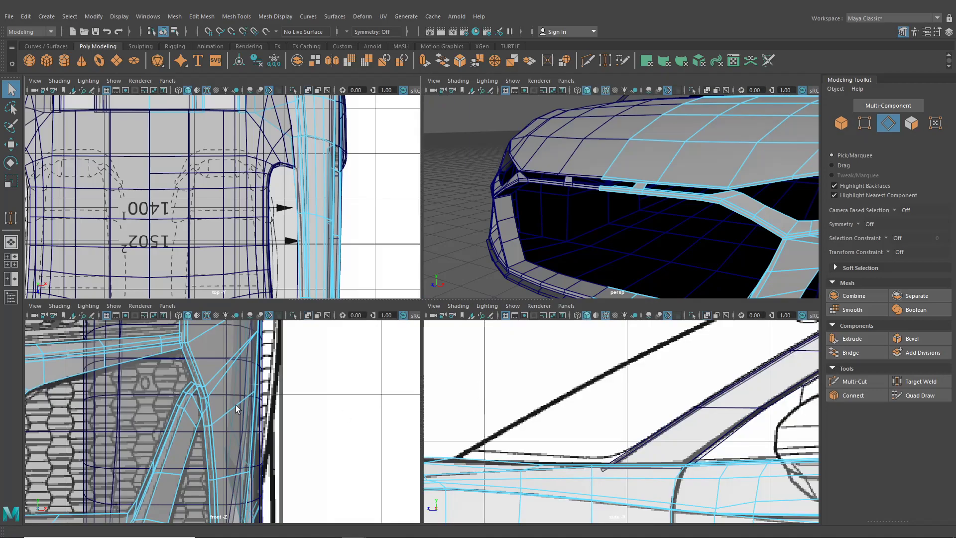
{"action": "key", "text": "space"}
{"action": "scroll", "coordinate": [251, 402], "scroll_direction": "up", "scroll_amount": 10}
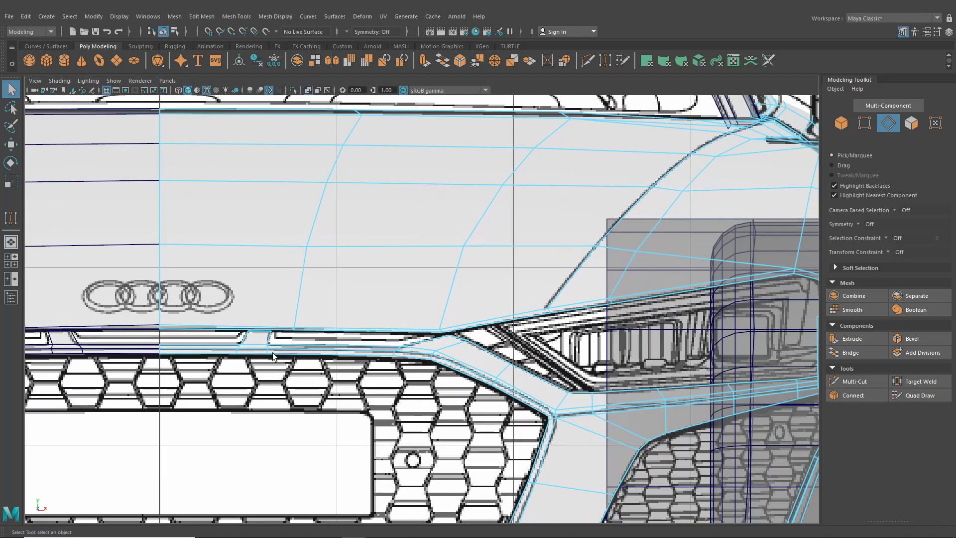
{"action": "left_click", "coordinate": [8, 146]}
{"action": "scroll", "coordinate": [480, 348], "scroll_direction": "up", "scroll_amount": 5}
{"action": "right_click_drag", "start_coordinate": [480, 271], "coordinate": [444, 319]}
{"action": "scroll", "coordinate": [445, 319], "scroll_direction": "up", "scroll_amount": 2}
{"action": "left_click", "coordinate": [479, 362]}
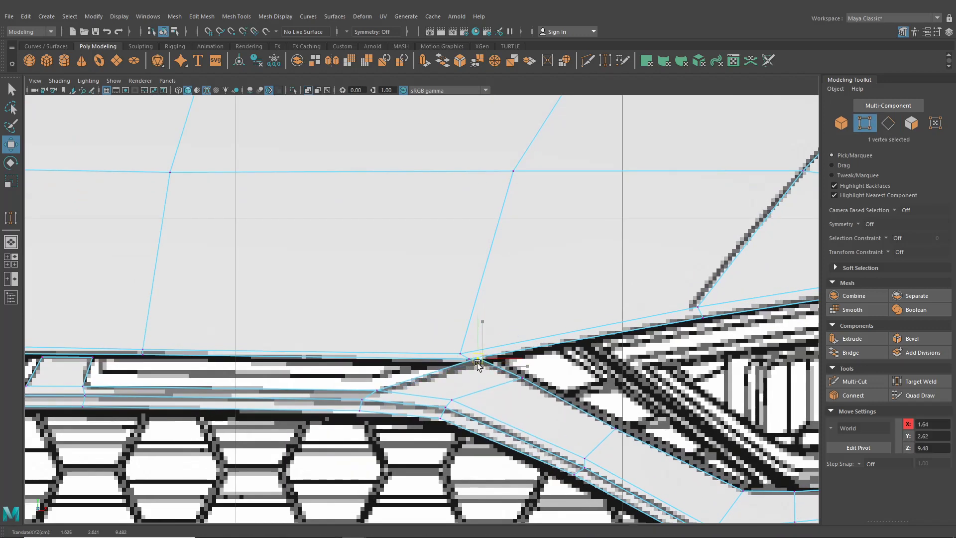
{"action": "left_click_drag", "start_coordinate": [353, 386], "coordinate": [386, 413]}
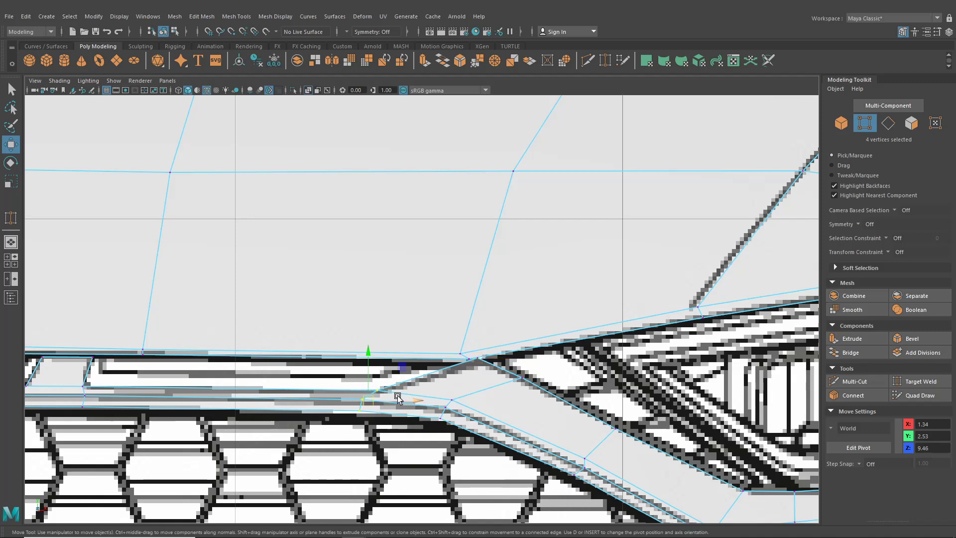
Step: In perspective, select the five border edges of the two narrow slots between the hood and the grille frame
{"action": "left_click", "coordinate": [11, 243]}
{"action": "left_click_drag", "start_coordinate": [303, 301], "coordinate": [409, 309], "text": "alt"}
{"action": "right_click_drag", "start_coordinate": [421, 252], "coordinate": [420, 227]}
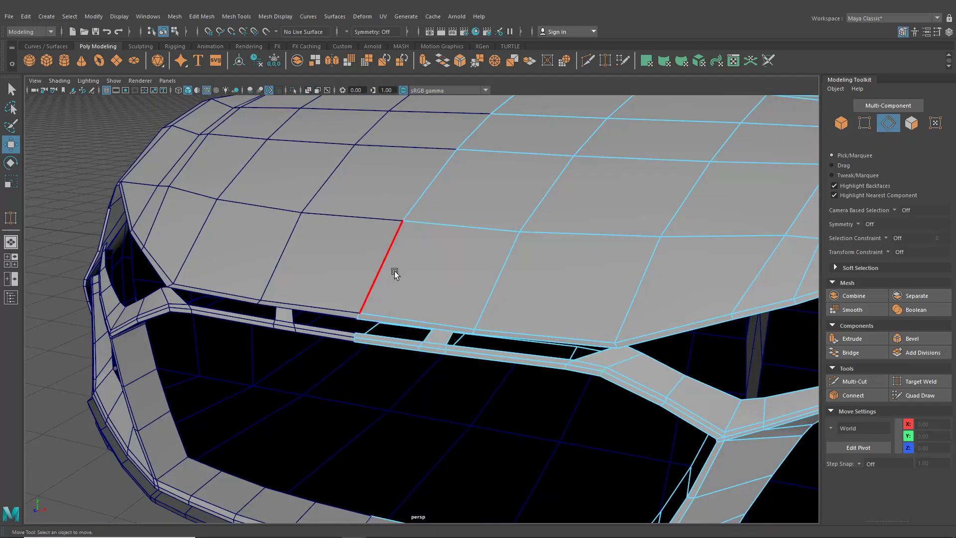
{"action": "left_click_drag", "start_coordinate": [394, 271], "coordinate": [380, 256], "text": "alt"}
{"action": "left_click", "coordinate": [327, 256]}
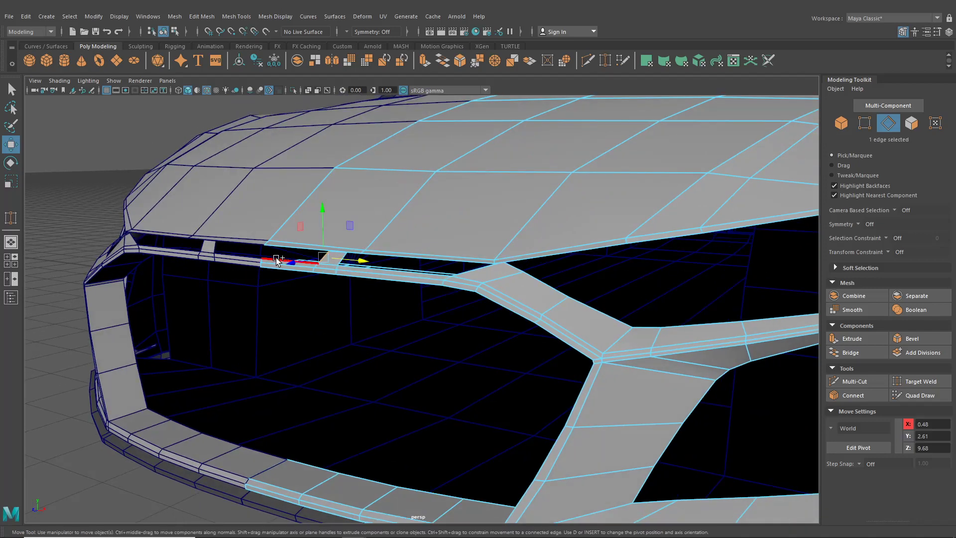
{"action": "left_click", "coordinate": [278, 260], "text": "shift"}
{"action": "middle_click_drag", "start_coordinate": [285, 255], "coordinate": [352, 332], "text": "alt"}
{"action": "scroll", "coordinate": [353, 332], "scroll_direction": "up", "scroll_amount": 3}
{"action": "scroll", "coordinate": [352, 333], "scroll_direction": "up", "scroll_amount": 3}
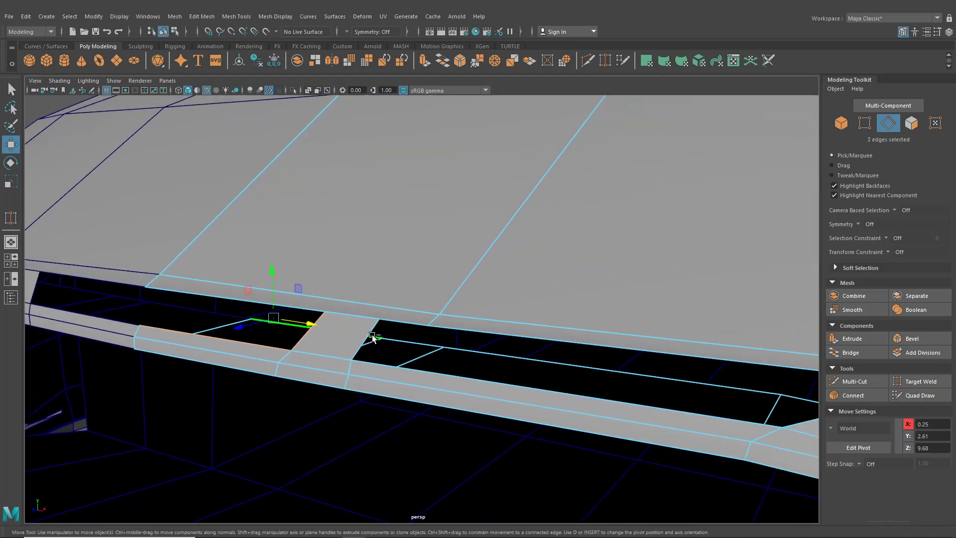
{"action": "left_click", "coordinate": [379, 365], "text": "shift"}
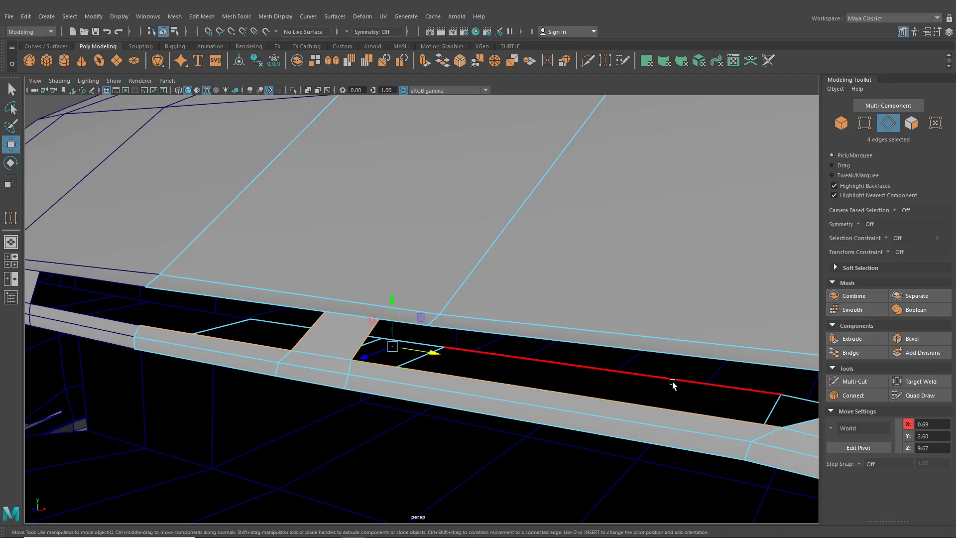
{"action": "middle_click_drag", "start_coordinate": [678, 386], "coordinate": [548, 368], "text": "alt"}
{"action": "left_click", "coordinate": [510, 330], "text": "shift"}
{"action": "scroll", "coordinate": [506, 352], "scroll_direction": "down", "scroll_amount": 5}
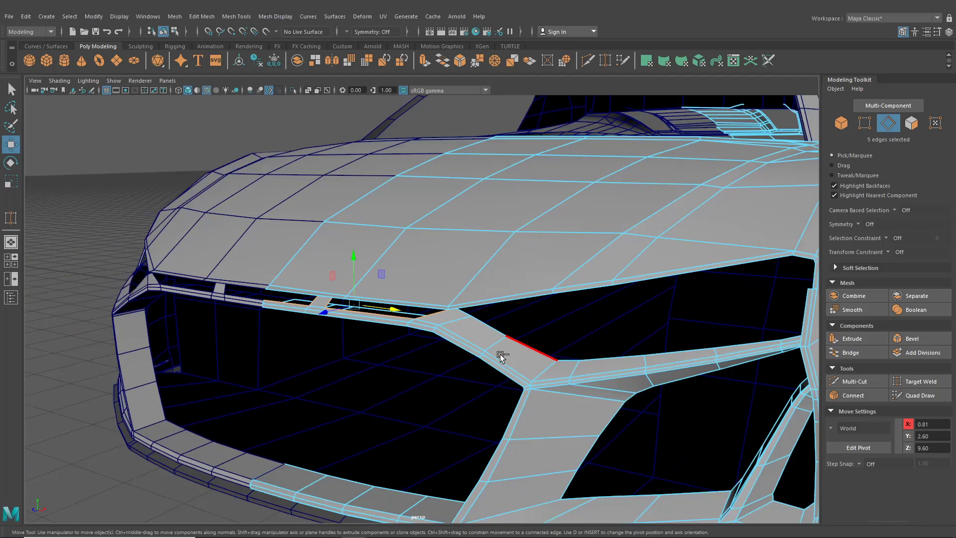
Step: Extrude the five slot border edges and pull the new faces back into the slots
{"action": "key", "text": "ctrl+e"}
{"action": "left_click", "coordinate": [346, 244]}
{"action": "left_click_drag", "start_coordinate": [352, 260], "coordinate": [327, 292], "text": "alt"}
{"action": "middle_click_drag", "start_coordinate": [326, 292], "coordinate": [453, 285], "text": "alt"}
{"action": "scroll", "coordinate": [453, 285], "scroll_direction": "up", "scroll_amount": 5}
{"action": "left_click_drag", "start_coordinate": [366, 302], "coordinate": [448, 313]}
Step: Fine-tune the depth of the extruded slot edges and check them from the side and front
{"action": "middle_click_drag", "start_coordinate": [448, 319], "coordinate": [279, 343], "text": "alt"}
{"action": "right_click_drag", "start_coordinate": [278, 344], "coordinate": [391, 363], "text": "alt"}
{"action": "middle_click_drag", "start_coordinate": [390, 363], "coordinate": [327, 363], "text": "alt"}
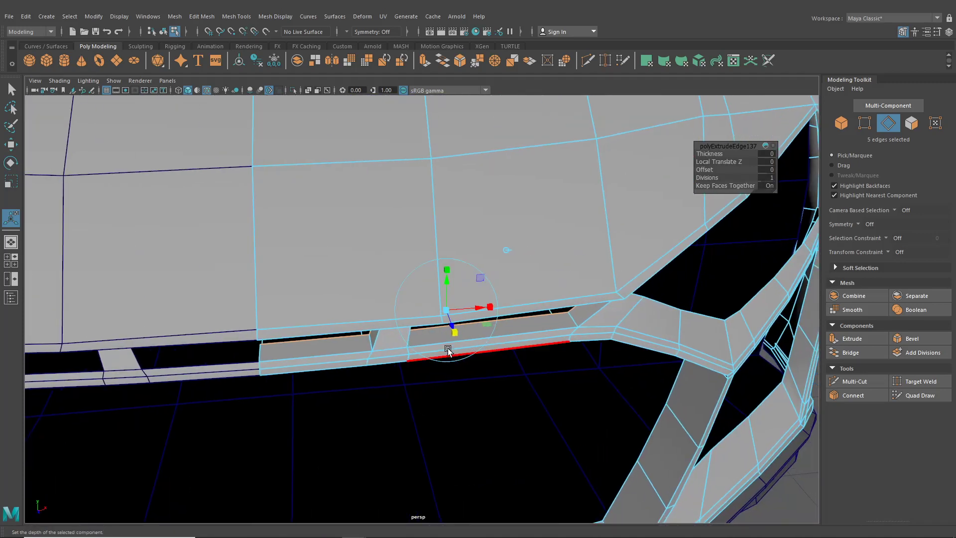
{"action": "left_click_drag", "start_coordinate": [453, 326], "coordinate": [448, 321]}
{"action": "left_click_drag", "start_coordinate": [451, 325], "coordinate": [466, 227], "text": "alt"}
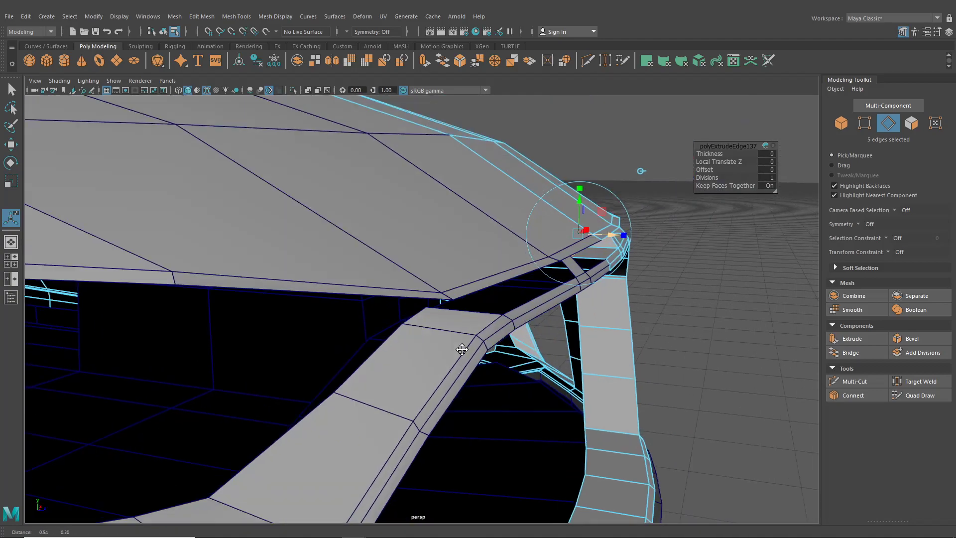
{"action": "middle_click_drag", "start_coordinate": [466, 227], "coordinate": [358, 353], "text": "alt"}
{"action": "left_click_drag", "start_coordinate": [510, 249], "coordinate": [283, 258]}
{"action": "scroll", "coordinate": [500, 250], "scroll_direction": "down", "scroll_amount": 6}
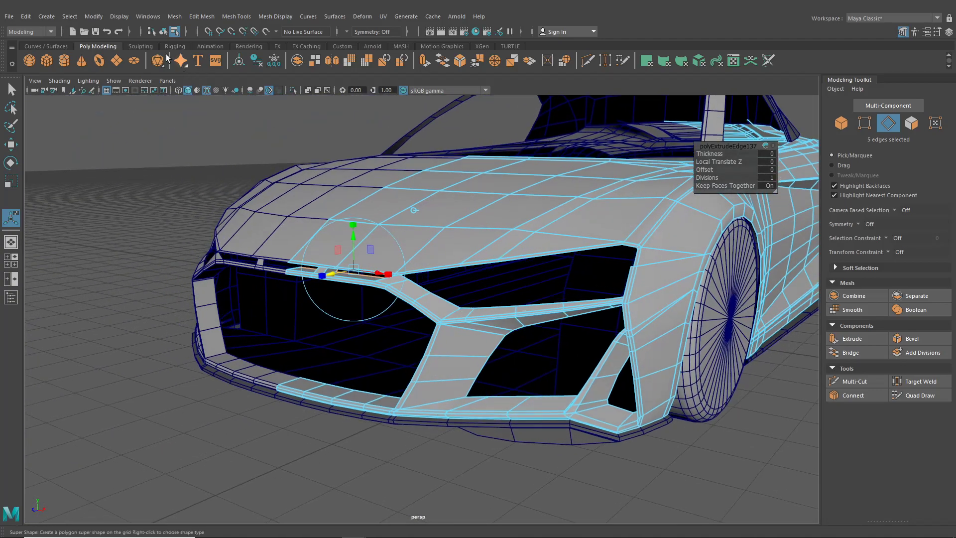
Step: Clear the component selection and examine the hood slots and headlight openings on the car's front from several angles
{"action": "left_click", "coordinate": [165, 31]}
{"action": "left_click", "coordinate": [131, 230]}
{"action": "scroll", "coordinate": [239, 289], "scroll_direction": "up", "scroll_amount": 4}
{"action": "left_click_drag", "start_coordinate": [247, 292], "coordinate": [309, 333], "text": "alt"}
{"action": "scroll", "coordinate": [309, 338], "scroll_direction": "down", "scroll_amount": 3}
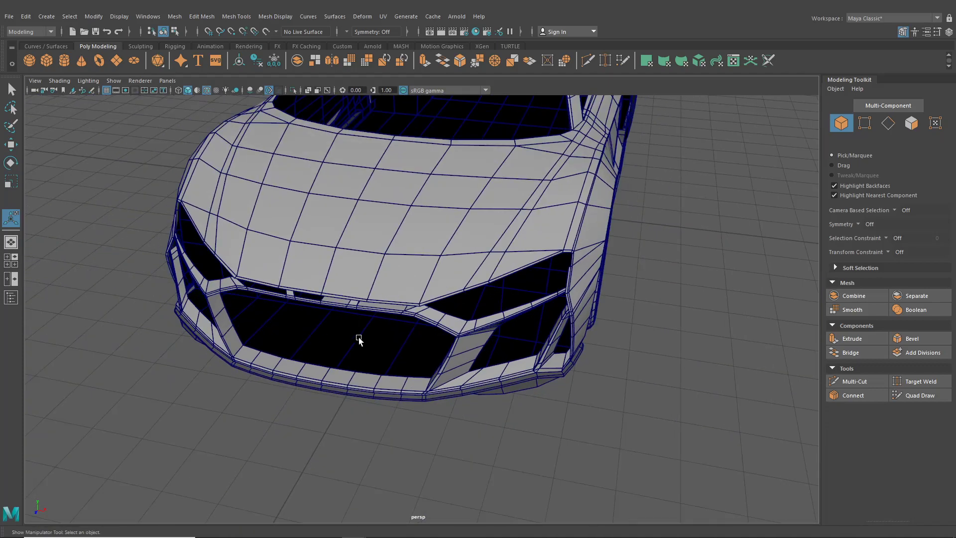
{"action": "left_click_drag", "start_coordinate": [464, 351], "coordinate": [448, 343], "text": "alt"}
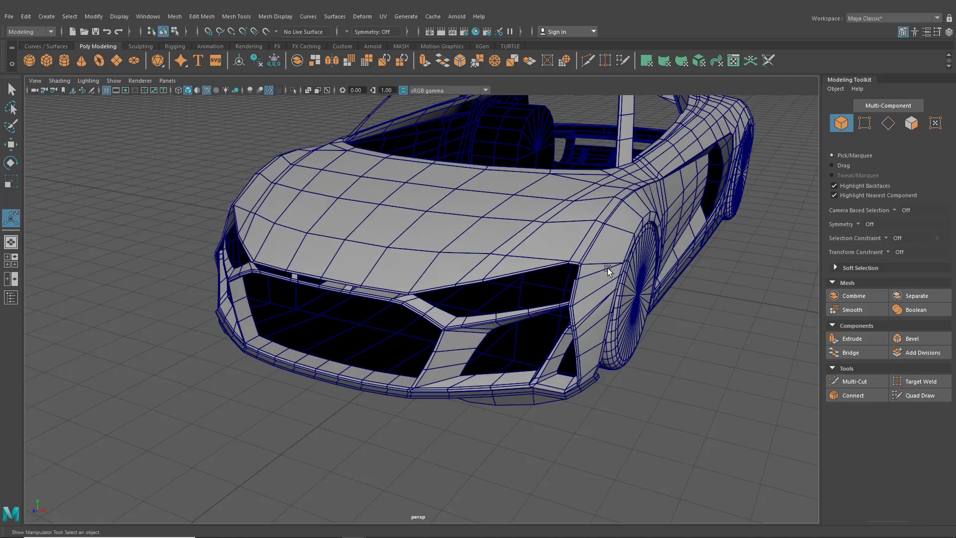
{"action": "left_click_drag", "start_coordinate": [316, 333], "coordinate": [342, 335], "text": "alt"}
{"action": "middle_click_drag", "start_coordinate": [341, 335], "coordinate": [351, 368], "text": "alt"}
{"action": "scroll", "coordinate": [352, 372], "scroll_direction": "up", "scroll_amount": 4}
{"action": "left_click_drag", "start_coordinate": [352, 374], "coordinate": [379, 361], "text": "alt"}
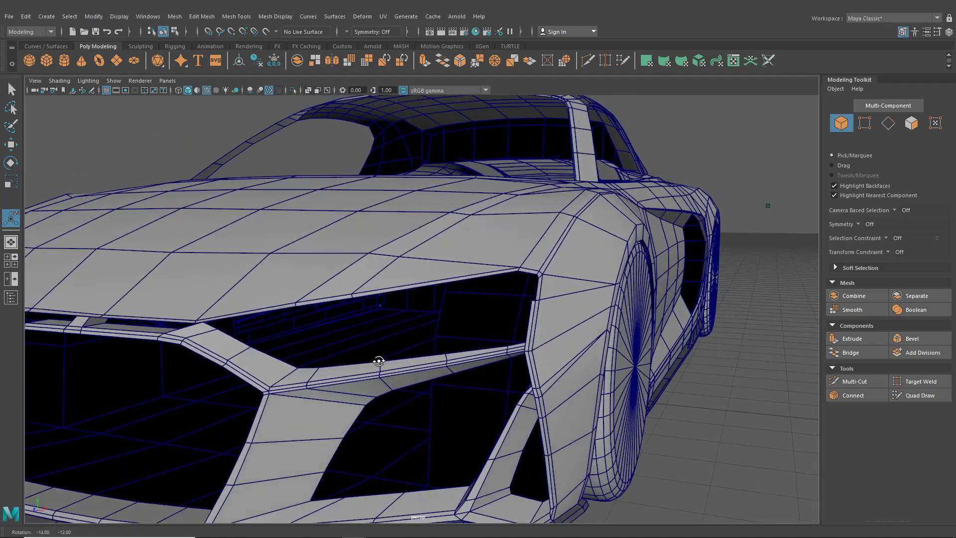
Step: Select the eight border edges running from the headlight opening's upper outer corner along the hood's front rim
{"action": "right_click_drag", "start_coordinate": [399, 253], "coordinate": [400, 225]}
{"action": "scroll", "coordinate": [532, 266], "scroll_direction": "up", "scroll_amount": 3}
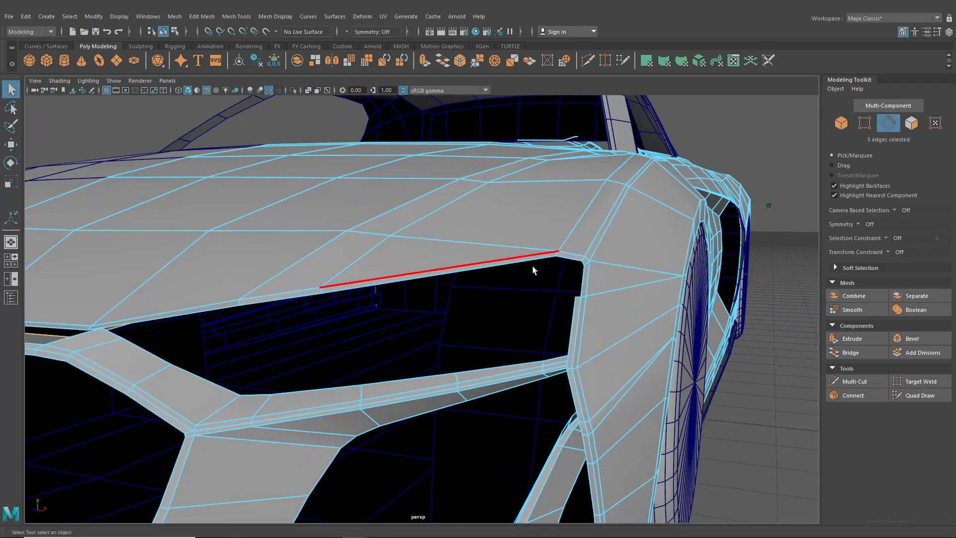
{"action": "left_click", "coordinate": [579, 277]}
{"action": "middle_click_drag", "start_coordinate": [578, 274], "coordinate": [518, 319], "text": "alt"}
{"action": "scroll", "coordinate": [519, 320], "scroll_direction": "up", "scroll_amount": 3}
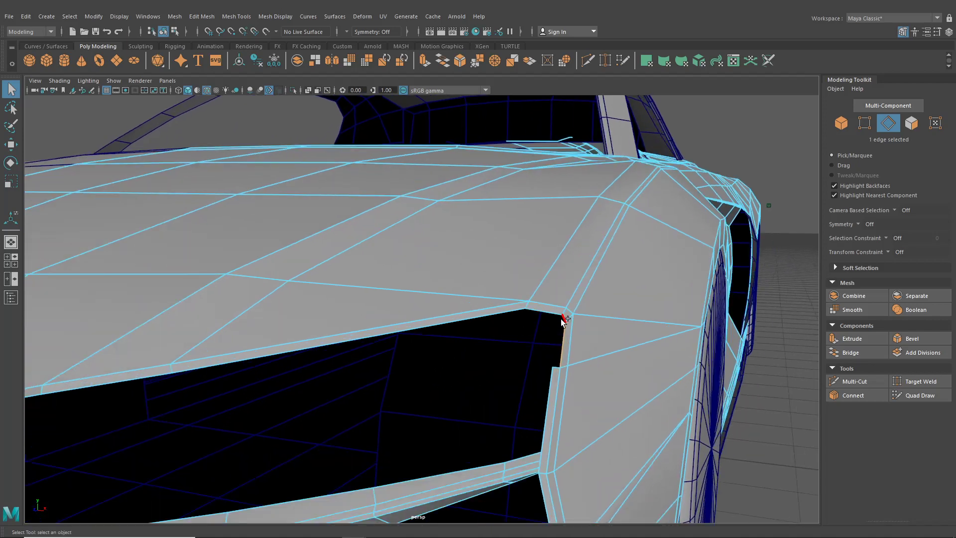
{"action": "left_click", "coordinate": [450, 327], "text": "shift"}
{"action": "scroll", "coordinate": [434, 345], "scroll_direction": "down", "scroll_amount": 3}
{"action": "middle_click_drag", "start_coordinate": [434, 344], "coordinate": [590, 327], "text": "alt"}
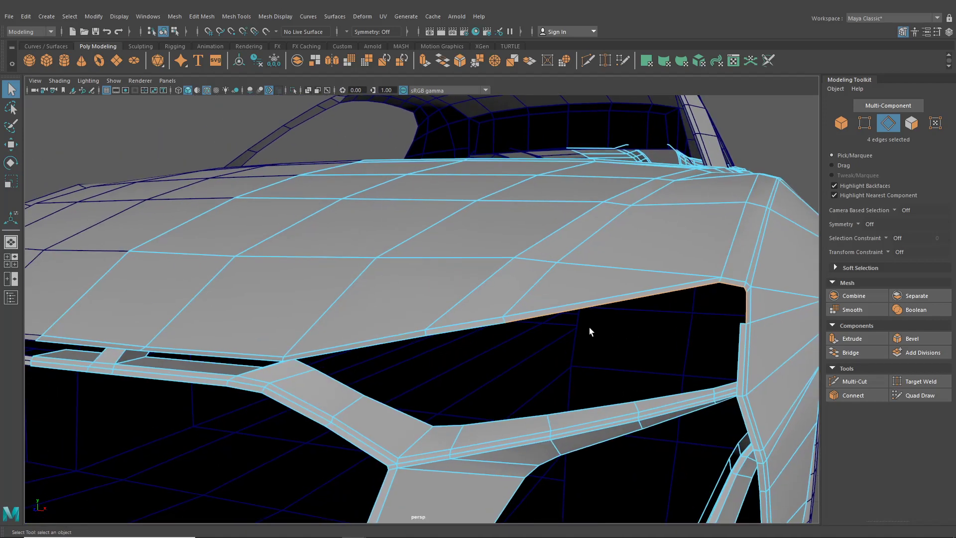
{"action": "left_click", "coordinate": [459, 334], "text": "shift"}
{"action": "left_click", "coordinate": [373, 345], "text": "shift"}
{"action": "left_click", "coordinate": [224, 356], "text": "shift"}
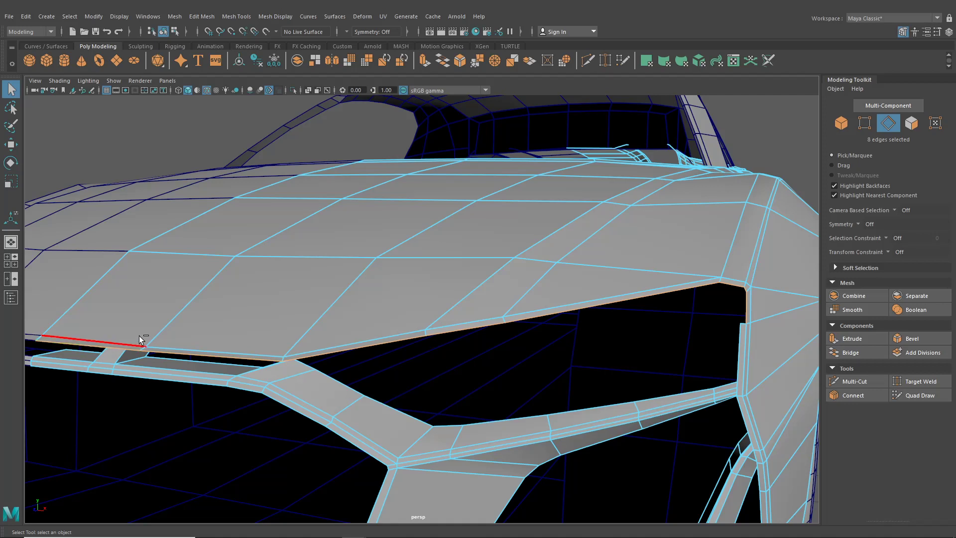
Step: Extrude the eight hood and headlight border edges inward with a Local Translate Z of -0.017
{"action": "key", "text": "ctrl+e"}
{"action": "left_click_drag", "start_coordinate": [771, 301], "coordinate": [769, 300]}
{"action": "middle_click_drag", "start_coordinate": [769, 299], "coordinate": [626, 321], "text": "alt"}
{"action": "scroll", "coordinate": [626, 322], "scroll_direction": "up", "scroll_amount": 2}
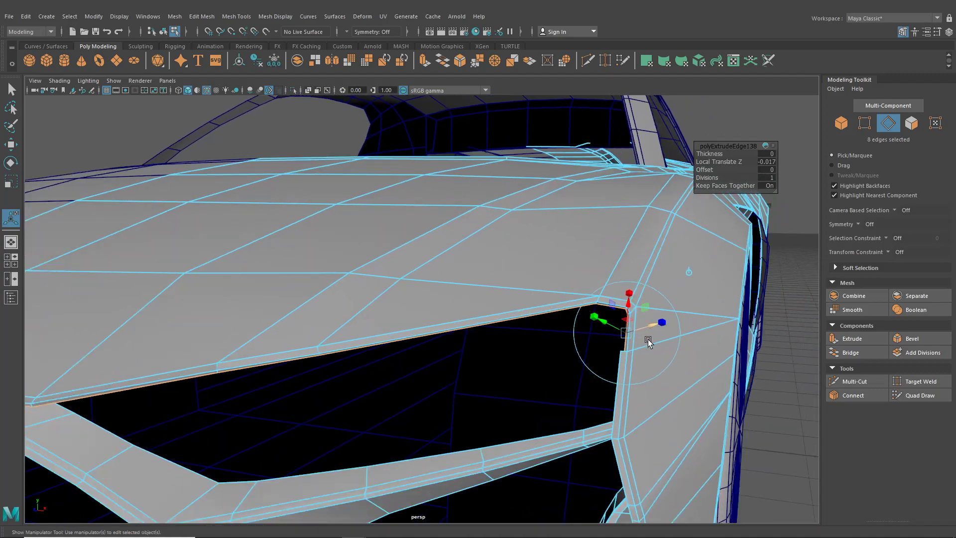
Step: Examine the extruded lip along the hood rim and at the headlight opening's outer corner
{"action": "left_click_drag", "start_coordinate": [645, 337], "coordinate": [651, 344], "text": "alt"}
{"action": "middle_click_drag", "start_coordinate": [650, 344], "coordinate": [566, 354], "text": "alt"}
{"action": "scroll", "coordinate": [566, 355], "scroll_direction": "up", "scroll_amount": 2}
{"action": "left_click_drag", "start_coordinate": [566, 356], "coordinate": [471, 418], "text": "alt"}
{"action": "right_click_drag", "start_coordinate": [471, 419], "coordinate": [184, 378], "text": "alt"}
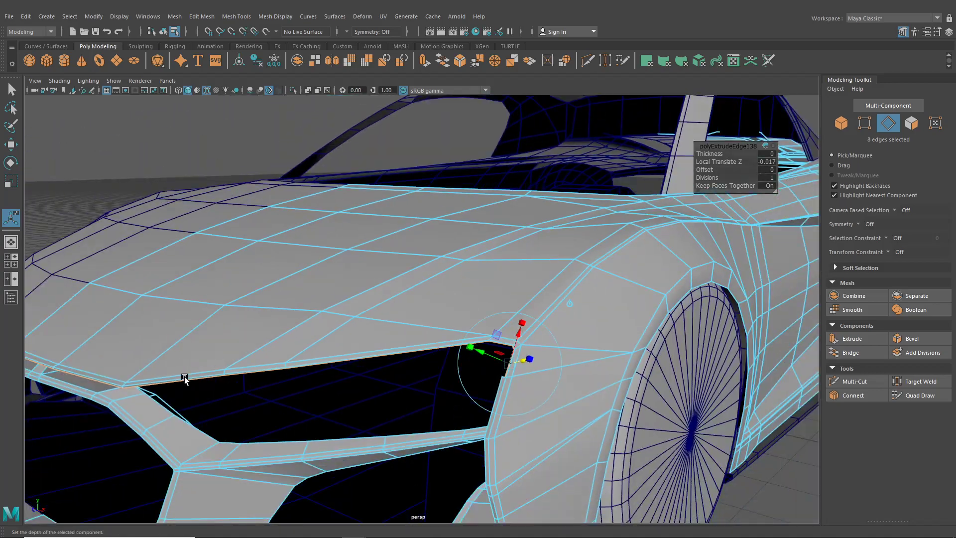
{"action": "left_click_drag", "start_coordinate": [446, 414], "coordinate": [471, 396], "text": "alt"}
{"action": "middle_click_drag", "start_coordinate": [470, 395], "coordinate": [548, 384], "text": "alt"}
{"action": "left_click_drag", "start_coordinate": [548, 384], "coordinate": [503, 360], "text": "alt"}
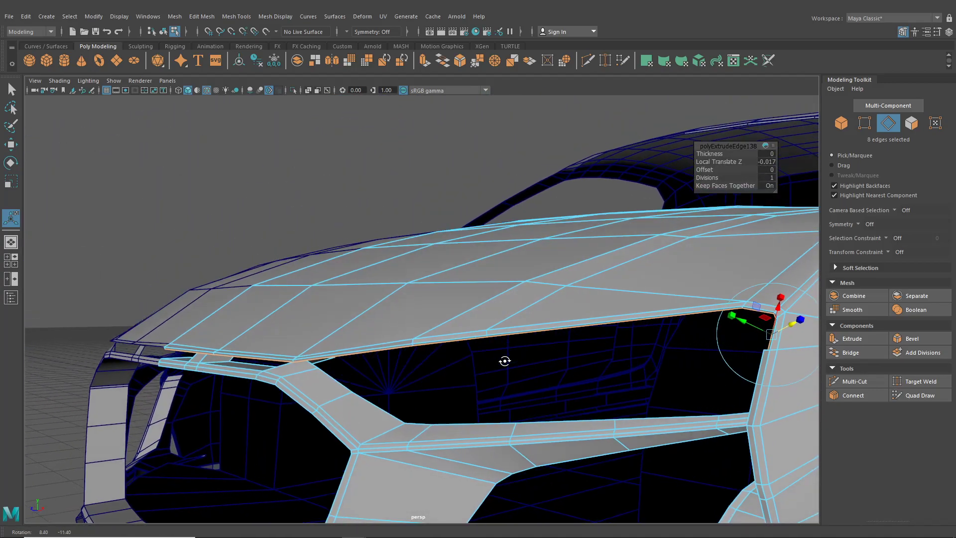
{"action": "middle_click_drag", "start_coordinate": [503, 360], "coordinate": [420, 359], "text": "alt"}
{"action": "scroll", "coordinate": [419, 359], "scroll_direction": "up", "scroll_amount": 3}
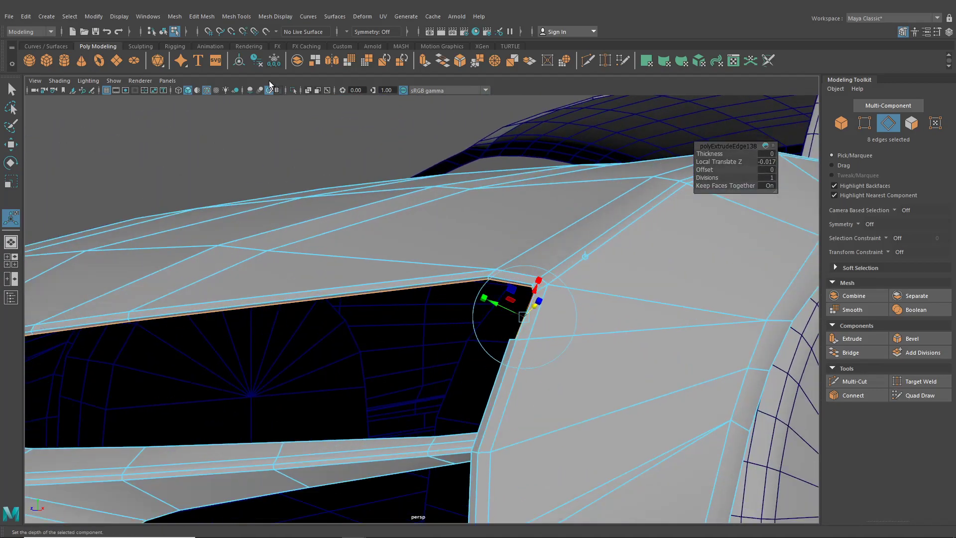
Step: Target-weld the end vertex of the new lip to the side strip of the headlight opening
{"action": "left_click", "coordinate": [165, 34]}
{"action": "left_click_drag", "start_coordinate": [313, 154], "coordinate": [350, 160], "text": "alt"}
{"action": "middle_click_drag", "start_coordinate": [473, 202], "coordinate": [382, 188], "text": "alt"}
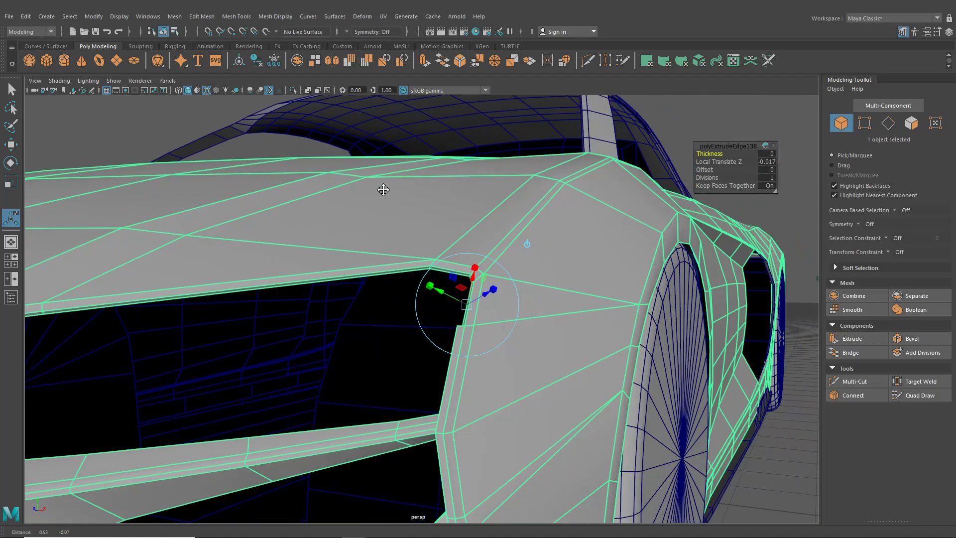
{"action": "left_click", "coordinate": [676, 134]}
{"action": "scroll", "coordinate": [536, 288], "scroll_direction": "up", "scroll_amount": 3}
{"action": "right_click_drag", "start_coordinate": [534, 253], "coordinate": [490, 260]}
{"action": "left_click_drag", "start_coordinate": [478, 318], "coordinate": [703, 308], "text": "alt"}
{"action": "left_click", "coordinate": [604, 61]}
{"action": "scroll", "coordinate": [659, 336], "scroll_direction": "up", "scroll_amount": 3}
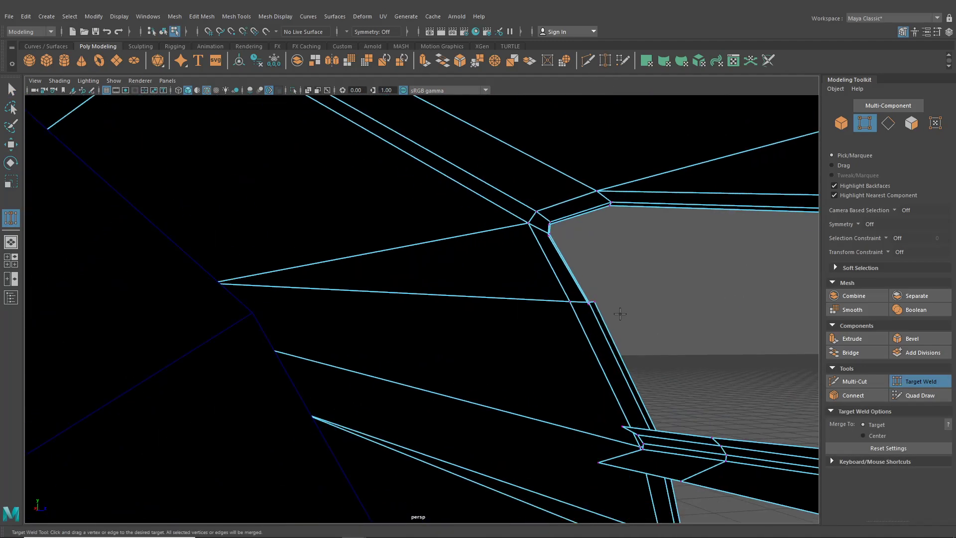
{"action": "left_click_drag", "start_coordinate": [608, 309], "coordinate": [428, 325], "text": "alt"}
Step: Adjust the position of the vertices at the headlight opening's upper outer corner and check the fit from the side
{"action": "left_click", "coordinate": [10, 148]}
{"action": "right_click_drag", "start_coordinate": [258, 180], "coordinate": [214, 178]}
{"action": "left_click", "coordinate": [538, 257]}
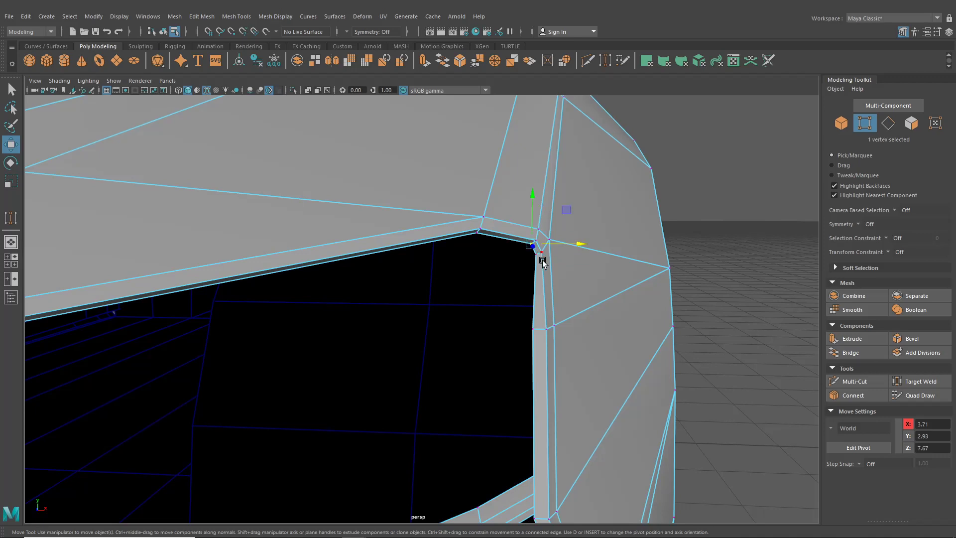
{"action": "left_click_drag", "start_coordinate": [542, 263], "coordinate": [577, 264], "text": "alt"}
{"action": "scroll", "coordinate": [574, 256], "scroll_direction": "down", "scroll_amount": 3}
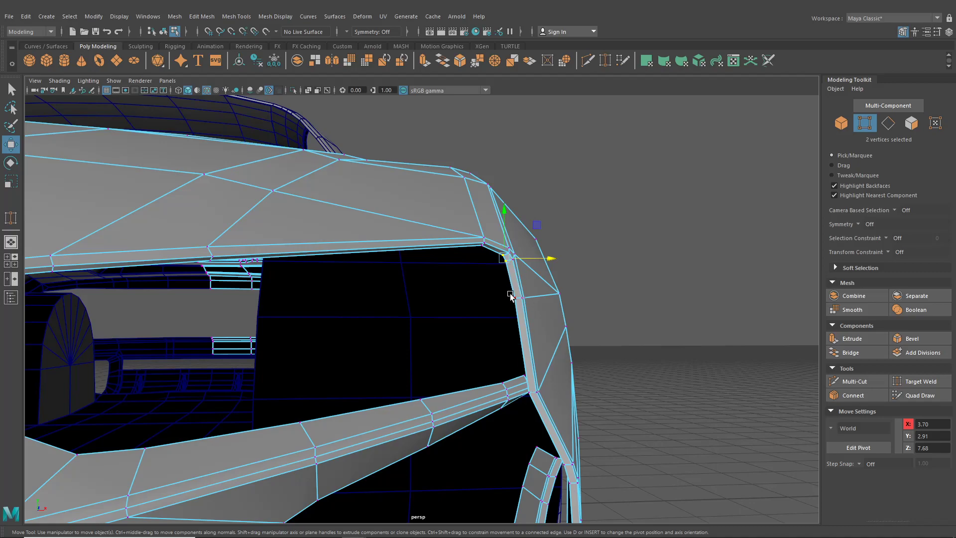
{"action": "left_click_drag", "start_coordinate": [510, 295], "coordinate": [388, 313], "text": "alt"}
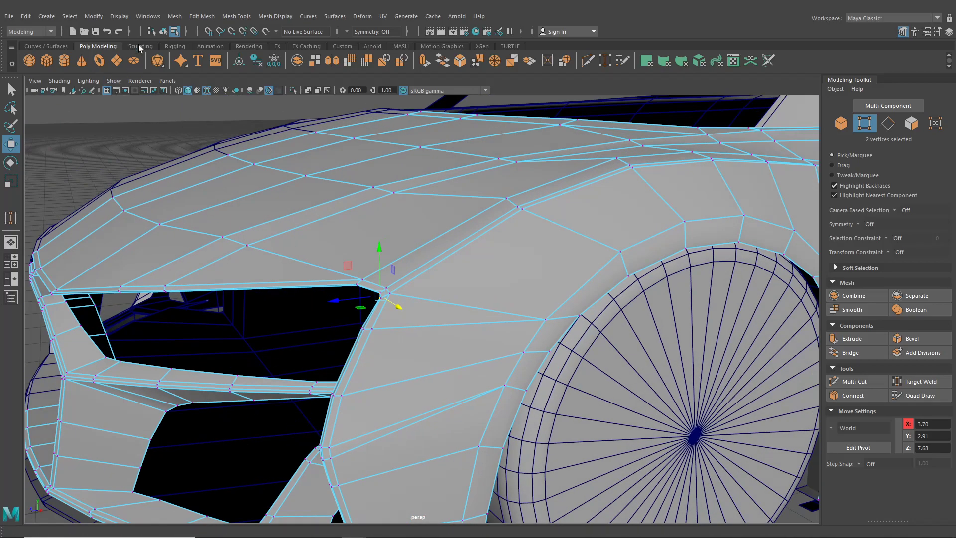
Step: Select the front splitter's lower vertices along its middle section from underneath and move them back along Z
{"action": "left_click", "coordinate": [163, 32]}
{"action": "left_click", "coordinate": [143, 136]}
{"action": "scroll", "coordinate": [144, 139], "scroll_direction": "down", "scroll_amount": 5}
{"action": "left_click_drag", "start_coordinate": [213, 213], "coordinate": [267, 196], "text": "alt"}
{"action": "left_click_drag", "start_coordinate": [351, 253], "coordinate": [456, 166], "text": "alt"}
{"action": "left_click", "coordinate": [460, 187]}
{"action": "right_click_drag", "start_coordinate": [455, 162], "coordinate": [405, 162]}
{"action": "left_click", "coordinate": [311, 160]}
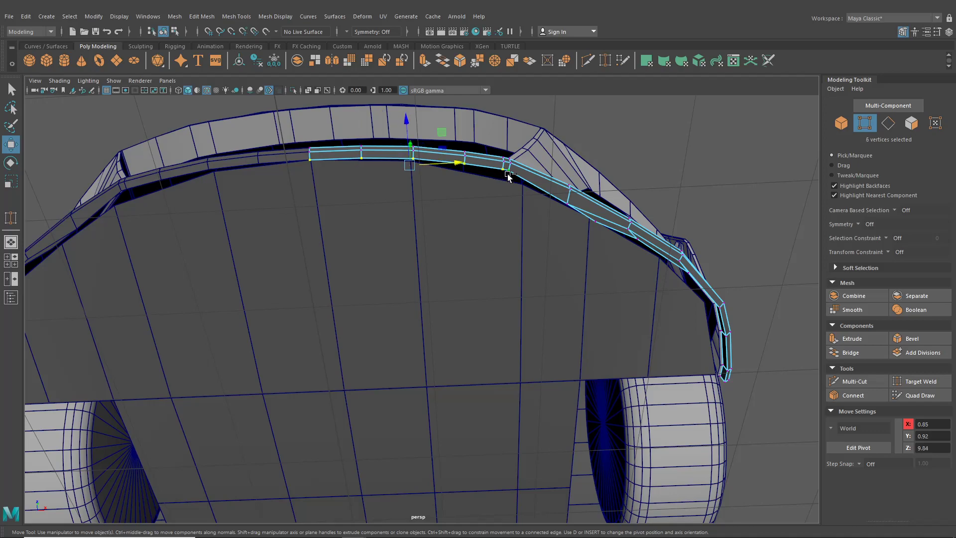
{"action": "left_click_drag", "start_coordinate": [398, 125], "coordinate": [392, 189]}
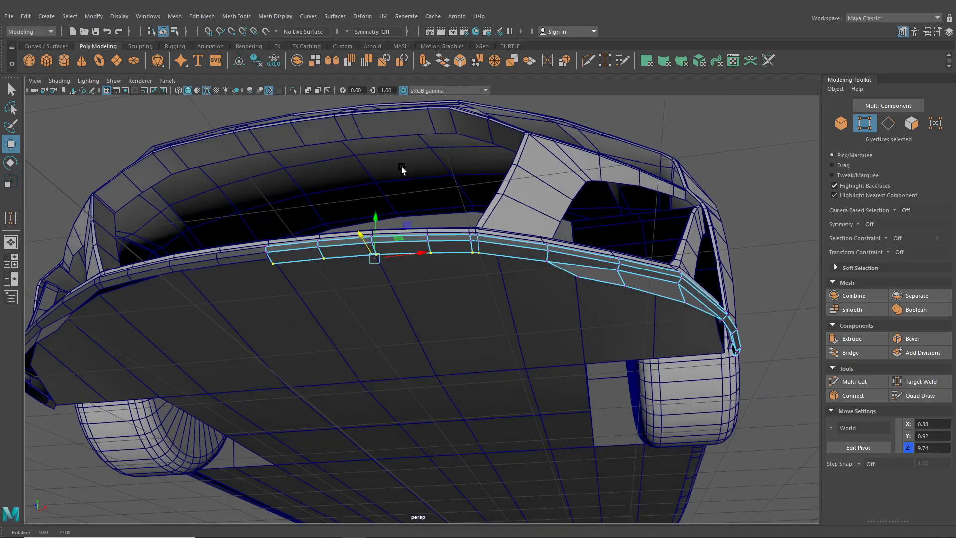
Step: Fine-tune the height of the six selected splitter vertices against the blueprint in the front view
{"action": "left_click", "coordinate": [11, 260]}
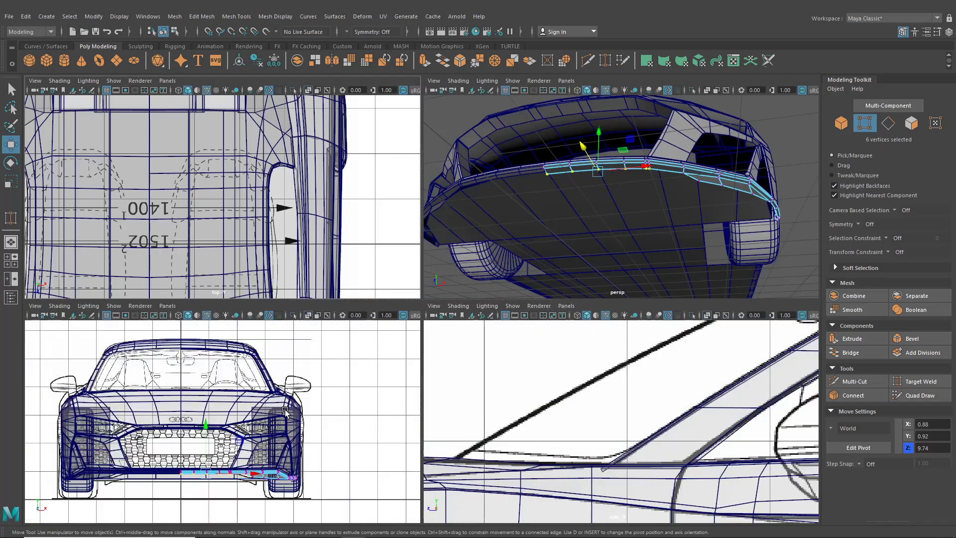
{"action": "scroll", "coordinate": [286, 390], "scroll_direction": "up", "scroll_amount": 3}
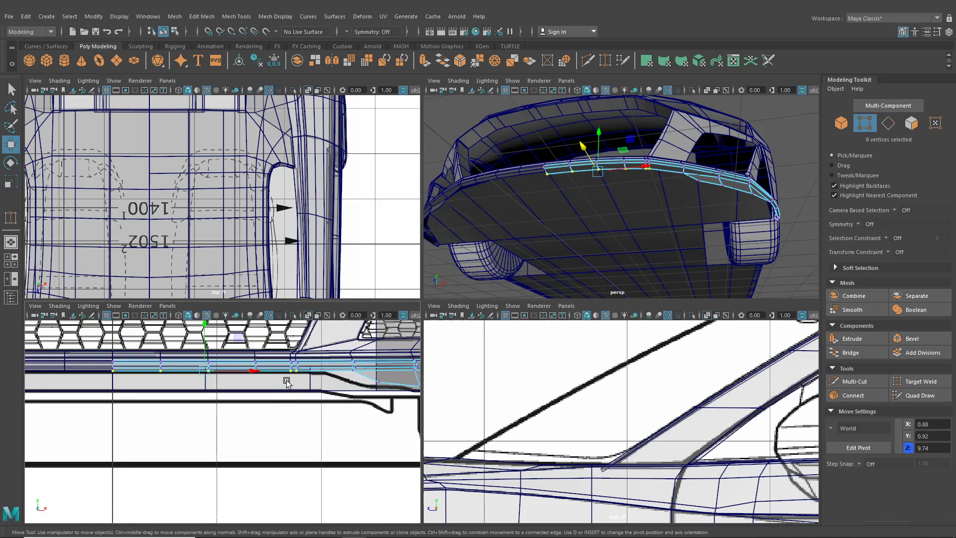
{"action": "middle_click_drag", "start_coordinate": [324, 384], "coordinate": [282, 384], "text": "alt"}
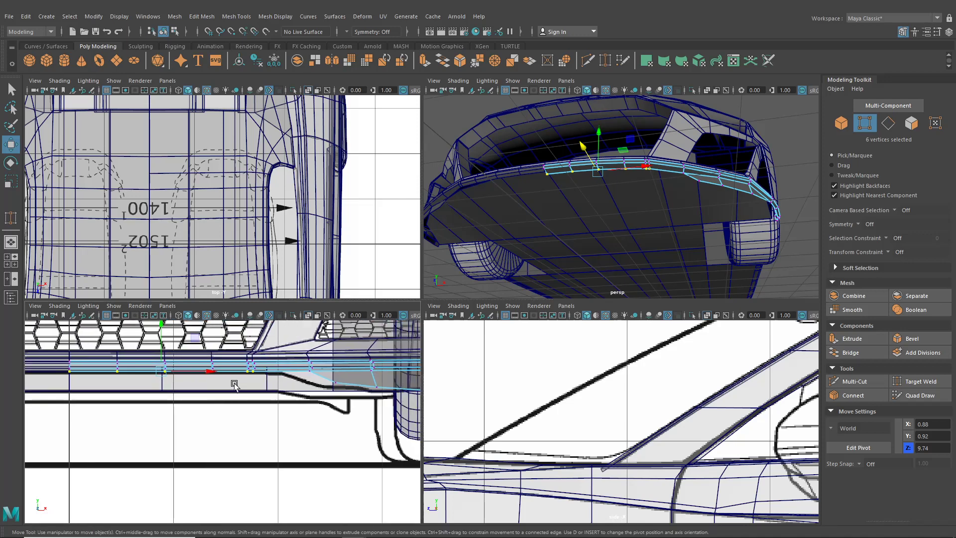
{"action": "scroll", "coordinate": [199, 358], "scroll_direction": "up", "scroll_amount": 2}
{"action": "left_click_drag", "start_coordinate": [151, 332], "coordinate": [152, 333]}
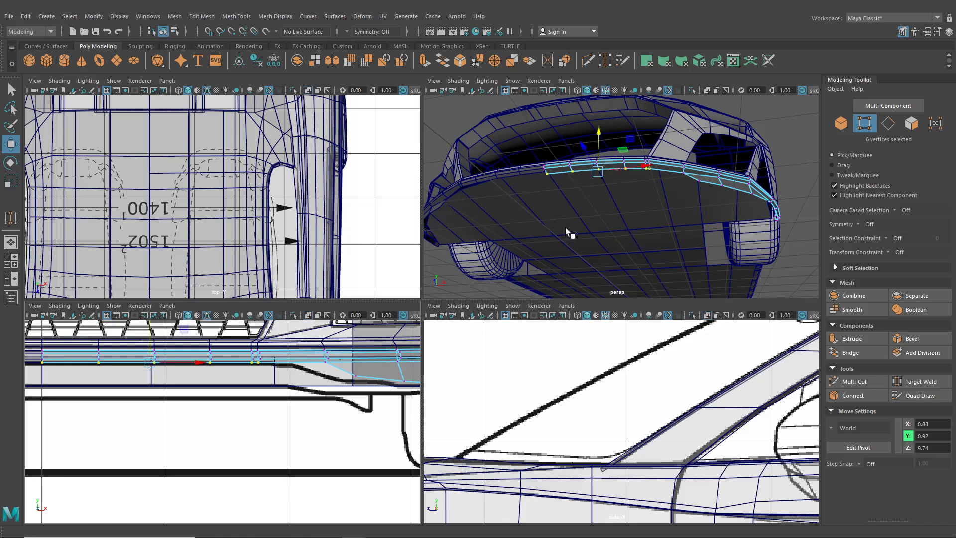
Step: In perspective, select the six lower border edges along the front splitter's middle section
{"action": "key", "text": "space"}
{"action": "right_click_drag", "start_coordinate": [443, 264], "coordinate": [348, 252]}
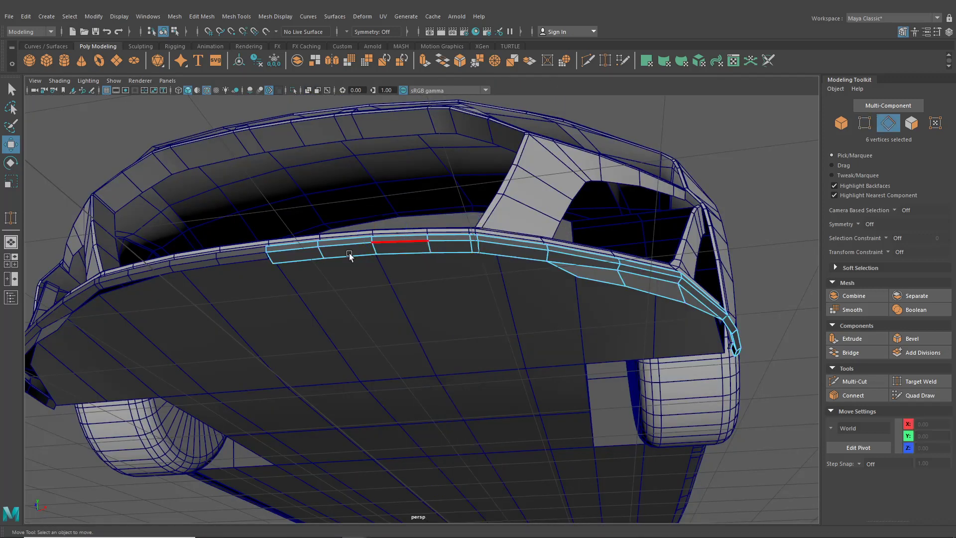
{"action": "left_click", "coordinate": [346, 261]}
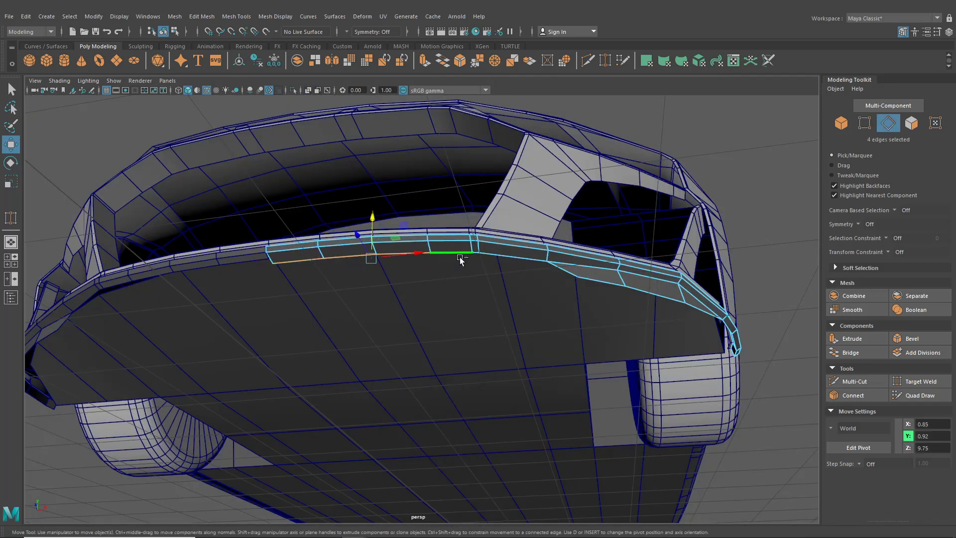
{"action": "left_click", "coordinate": [473, 256], "text": "shift"}
{"action": "left_click", "coordinate": [528, 260], "text": "shift"}
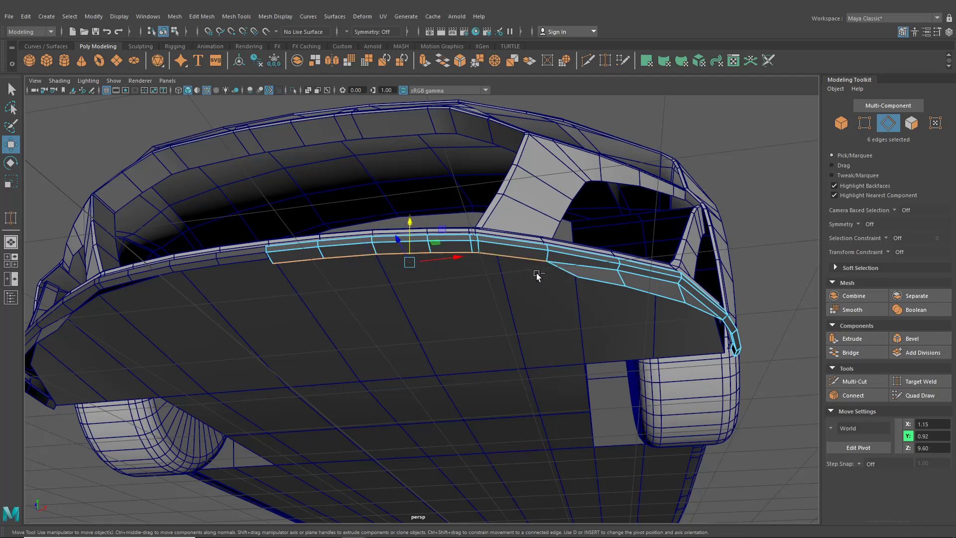
Step: Try to extrude five splitter edges straight down to the blueprint line and compare them in the front and side views
{"action": "key", "text": "ctrl+e"}
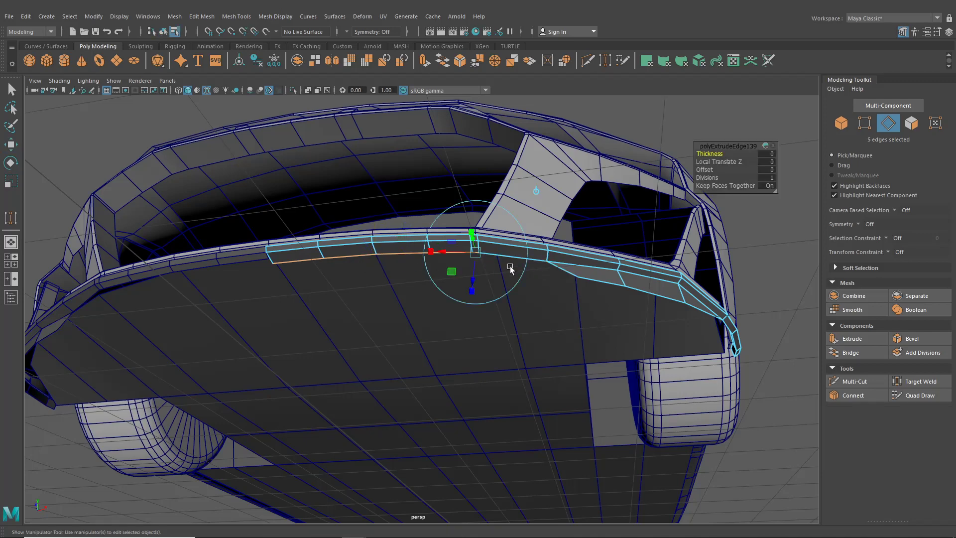
{"action": "left_click_drag", "start_coordinate": [525, 218], "coordinate": [324, 305], "text": "alt"}
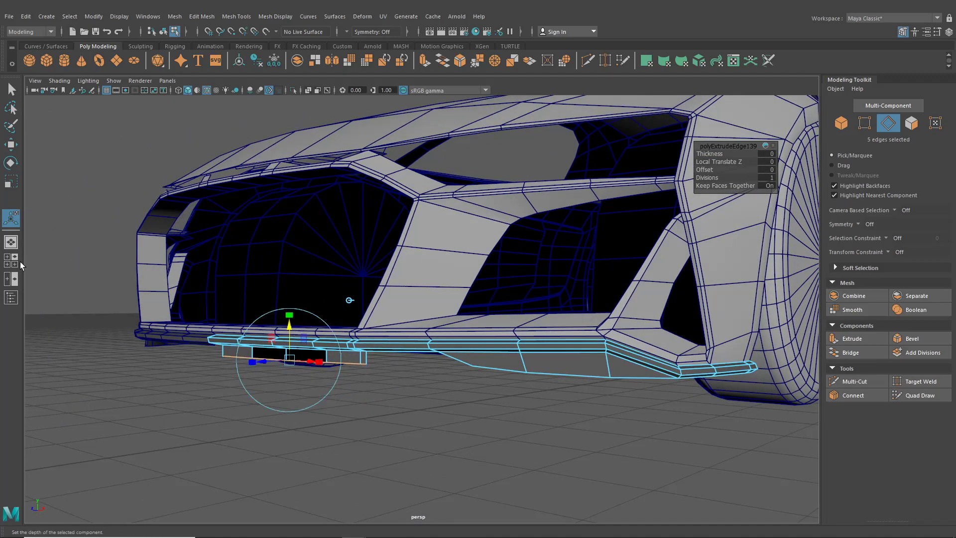
{"action": "key", "text": "space"}
{"action": "left_click_drag", "start_coordinate": [151, 343], "coordinate": [151, 350]}
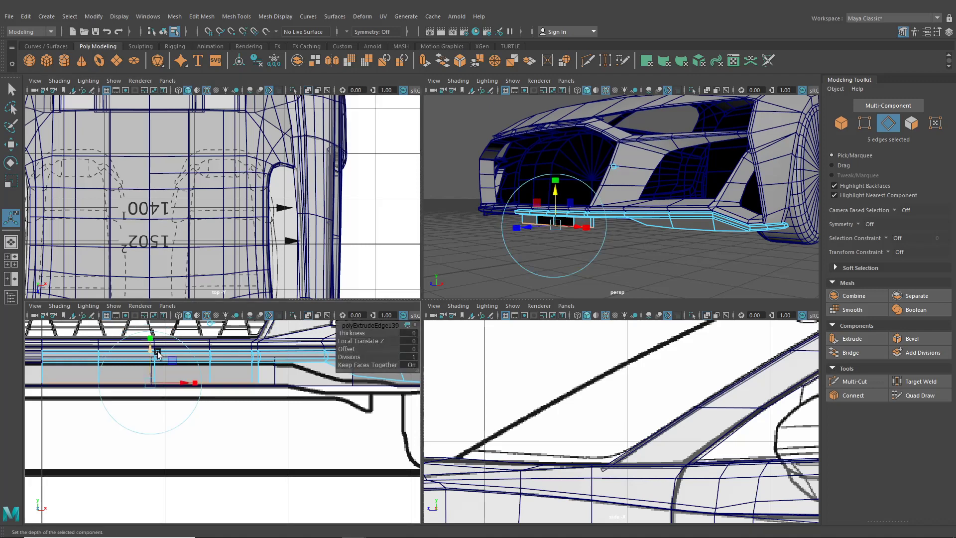
{"action": "scroll", "coordinate": [548, 366], "scroll_direction": "down", "scroll_amount": 6}
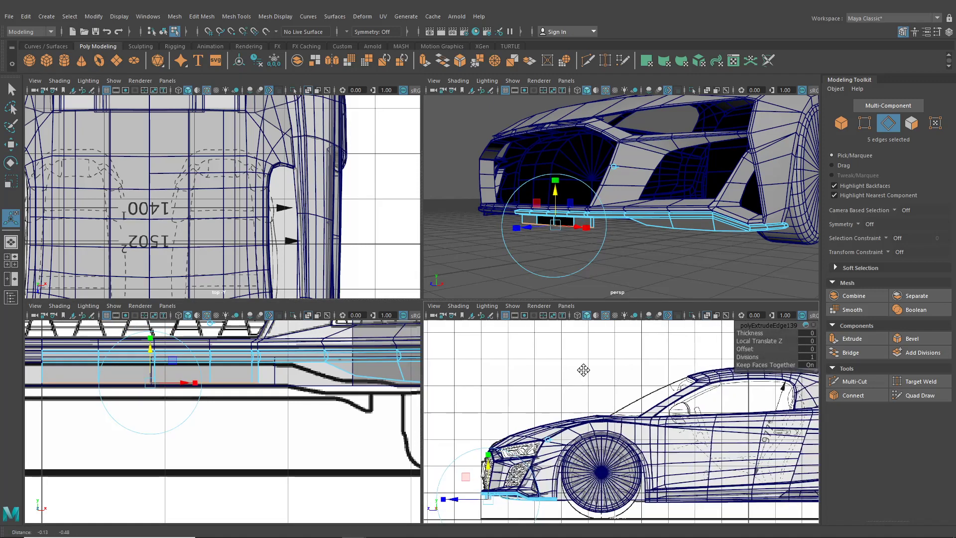
{"action": "scroll", "coordinate": [632, 384], "scroll_direction": "up", "scroll_amount": 8}
{"action": "scroll", "coordinate": [632, 383], "scroll_direction": "up", "scroll_amount": 5}
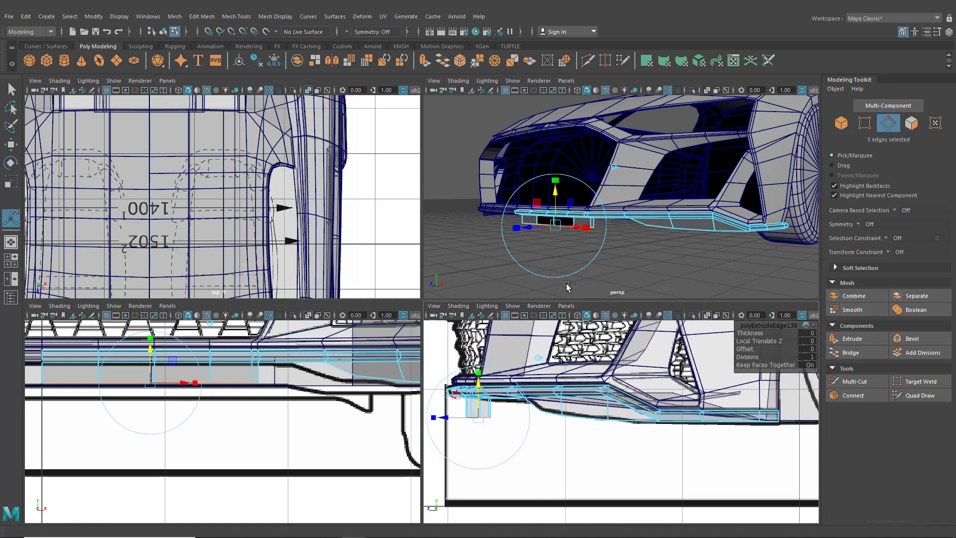
Step: Undo the downward extrusion of the splitter edges, going back to the six-edge selection
{"action": "key", "text": "ctrl+z"}
{"action": "key", "text": "ctrl+z"}
{"action": "key", "text": "ctrl+z"}
{"action": "key", "text": "ctrl+z"}
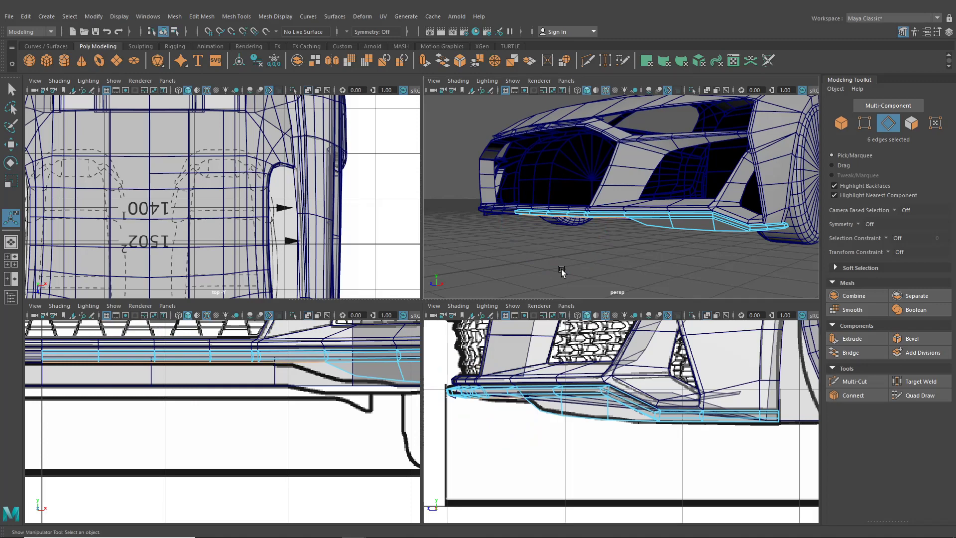
Step: Drop one edge from the selection and extrude the remaining five lower splitter edges a short distance straight down in world space
{"action": "mouse_move", "coordinate": [560, 269]}
{"action": "left_mouse_down", "text": "alt"}
{"action": "mouse_move", "coordinate": [559, 231]}
{"action": "mouse_move", "coordinate": [599, 211]}
{"action": "mouse_move", "coordinate": [610, 248]}
{"action": "mouse_move", "coordinate": [610, 213]}
{"action": "mouse_move", "coordinate": [606, 222]}
{"action": "mouse_move", "coordinate": [637, 221]}
{"action": "mouse_move", "coordinate": [623, 237]}
{"action": "mouse_move", "coordinate": [555, 253]}
{"action": "left_mouse_up", "text": "alt"}
{"action": "left_click_drag", "start_coordinate": [568, 258], "coordinate": [574, 256], "text": "alt"}
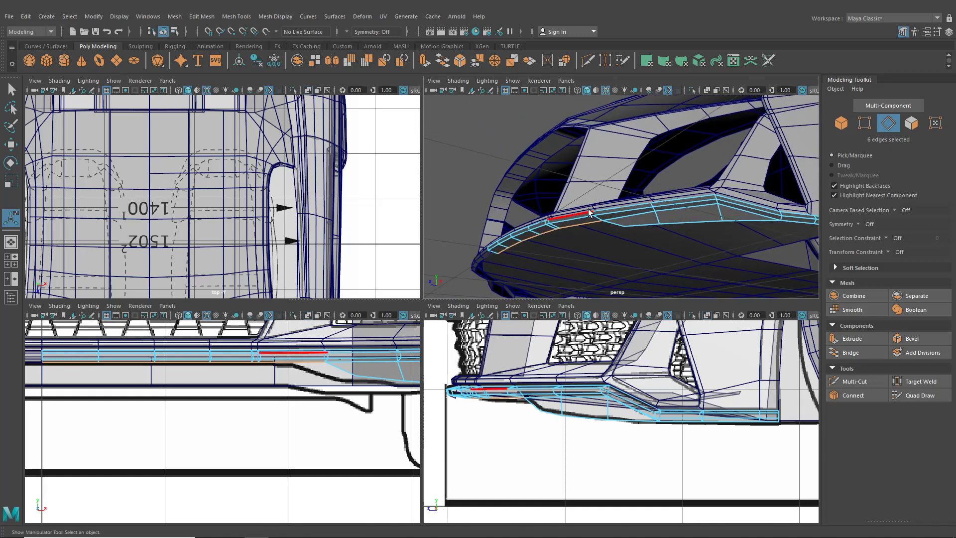
{"action": "left_click_drag", "start_coordinate": [512, 217], "coordinate": [611, 226], "text": "alt"}
{"action": "key", "text": "ctrl+e"}
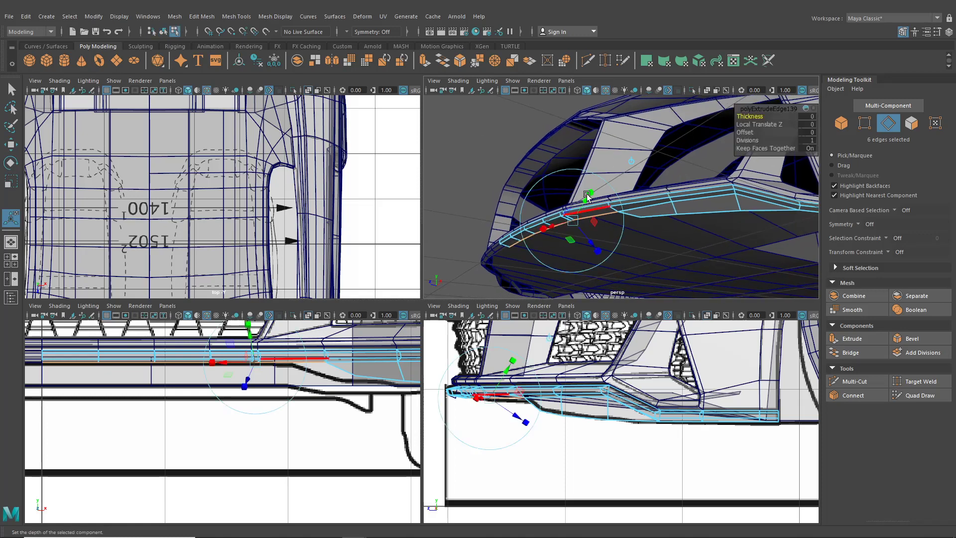
{"action": "key", "text": "ctrl+z"}
{"action": "left_click", "coordinate": [600, 214], "text": "ctrl"}
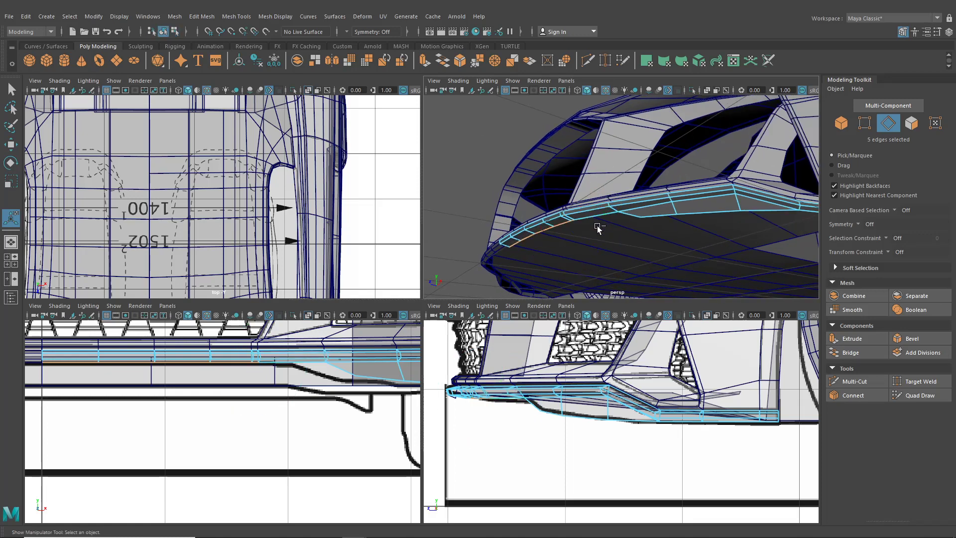
{"action": "key", "text": "ctrl+e"}
{"action": "left_click", "coordinate": [631, 161]}
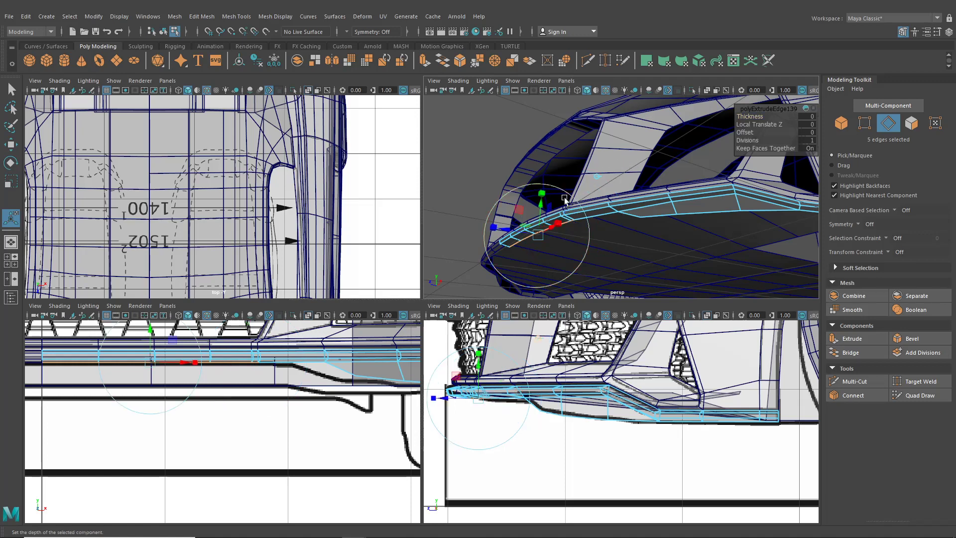
{"action": "left_click_drag", "start_coordinate": [541, 202], "coordinate": [540, 206]}
{"action": "left_click", "coordinate": [163, 31]}
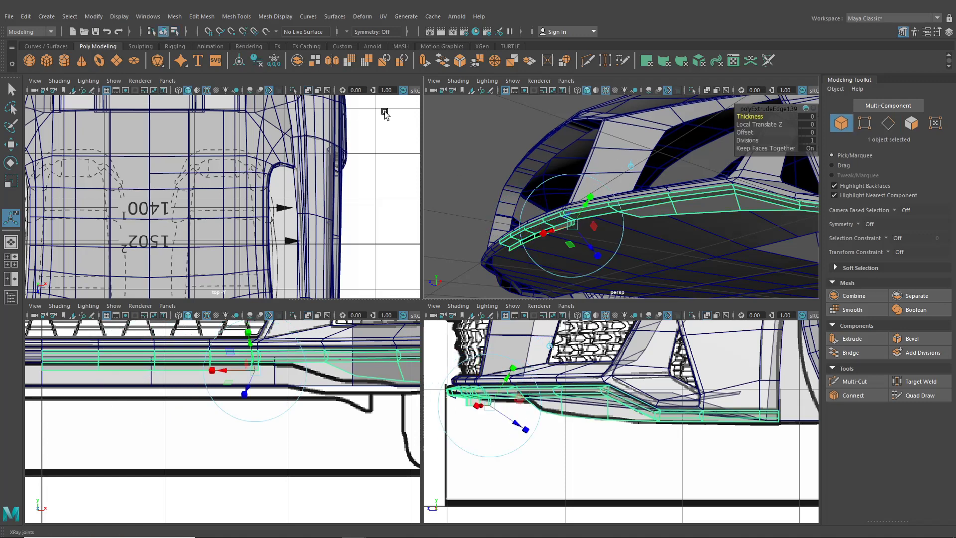
{"action": "left_click", "coordinate": [482, 154]}
Step: Reverse the normals of two newly extruded faces at the middle of the front splitter and return to object mode
{"action": "scroll", "coordinate": [515, 171], "scroll_direction": "down", "scroll_amount": 6}
{"action": "left_click_drag", "start_coordinate": [517, 172], "coordinate": [598, 216], "text": "alt"}
{"action": "scroll", "coordinate": [630, 250], "scroll_direction": "up", "scroll_amount": 8}
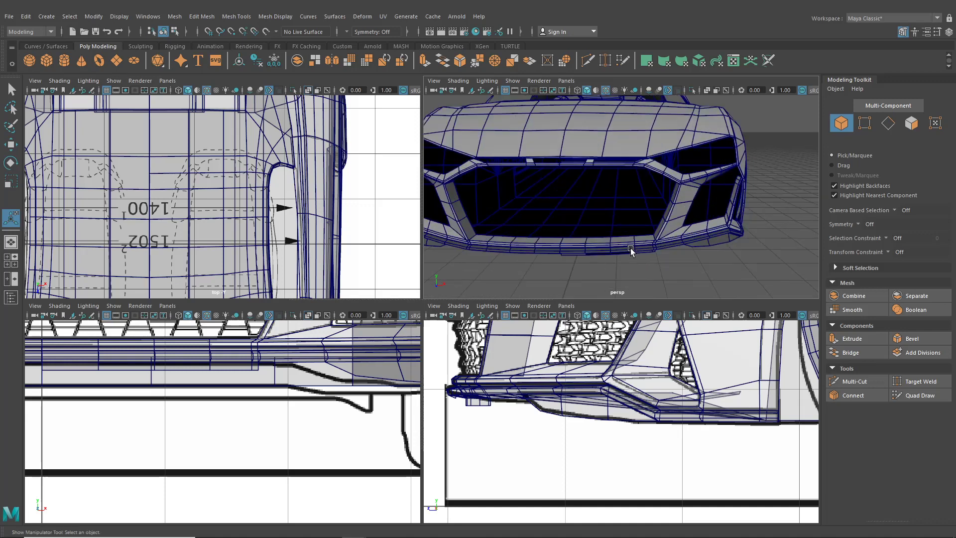
{"action": "scroll", "coordinate": [622, 257], "scroll_direction": "down", "scroll_amount": 5}
{"action": "right_click_drag", "start_coordinate": [617, 223], "coordinate": [617, 238]}
{"action": "left_click", "coordinate": [617, 238]}
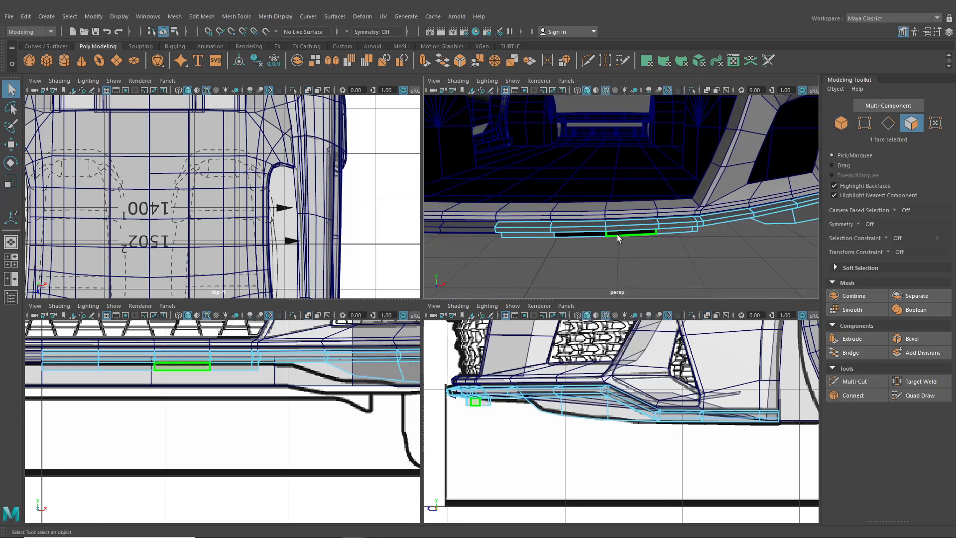
{"action": "left_click", "coordinate": [576, 240], "text": "shift"}
{"action": "left_click", "coordinate": [275, 16]}
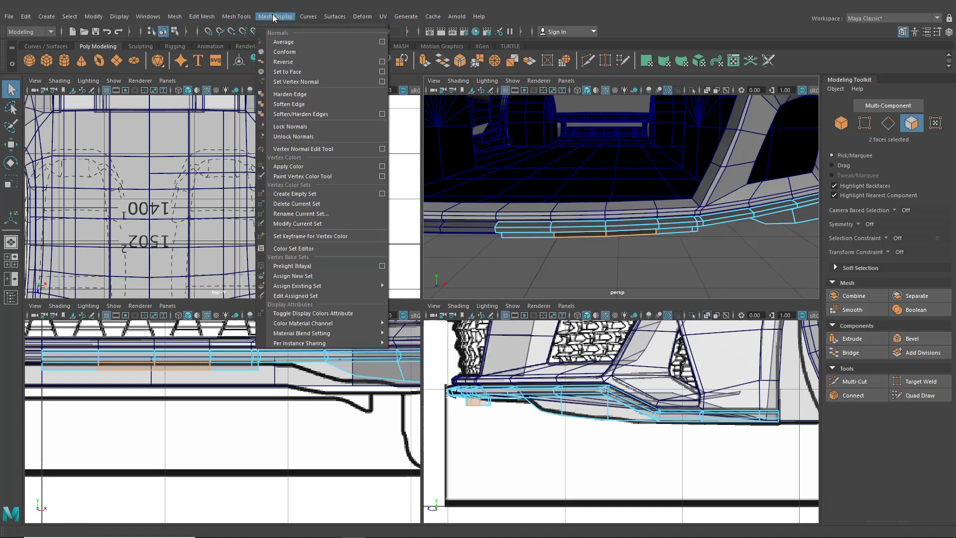
{"action": "left_click", "coordinate": [297, 63]}
{"action": "key", "text": "F8"}
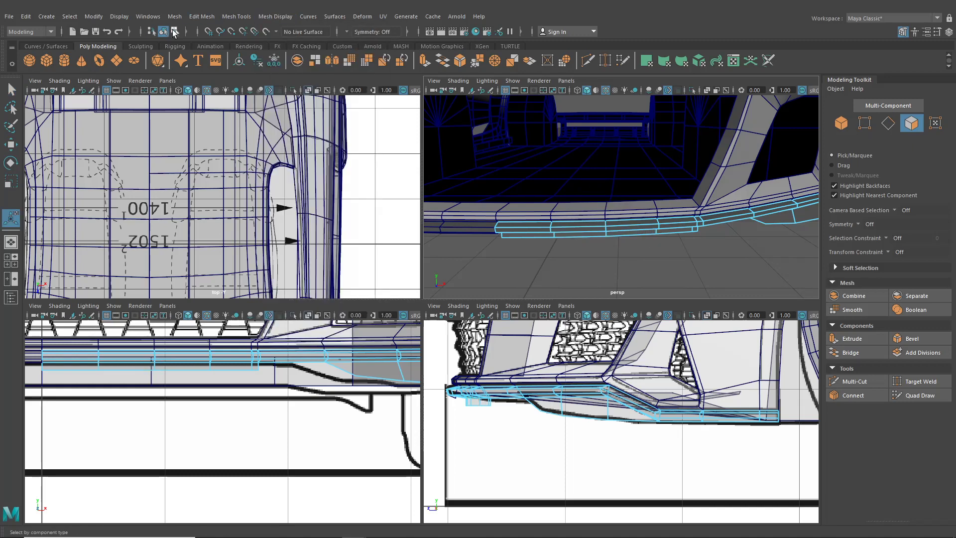
{"action": "left_click", "coordinate": [622, 255]}
Step: Maximize the perspective view and examine the whole car body from the front, side and rear
{"action": "key", "text": "space"}
{"action": "scroll", "coordinate": [622, 257], "scroll_direction": "down", "scroll_amount": 5}
{"action": "left_click_drag", "start_coordinate": [623, 257], "coordinate": [367, 294], "text": "alt"}
{"action": "scroll", "coordinate": [589, 284], "scroll_direction": "down", "scroll_amount": 2}
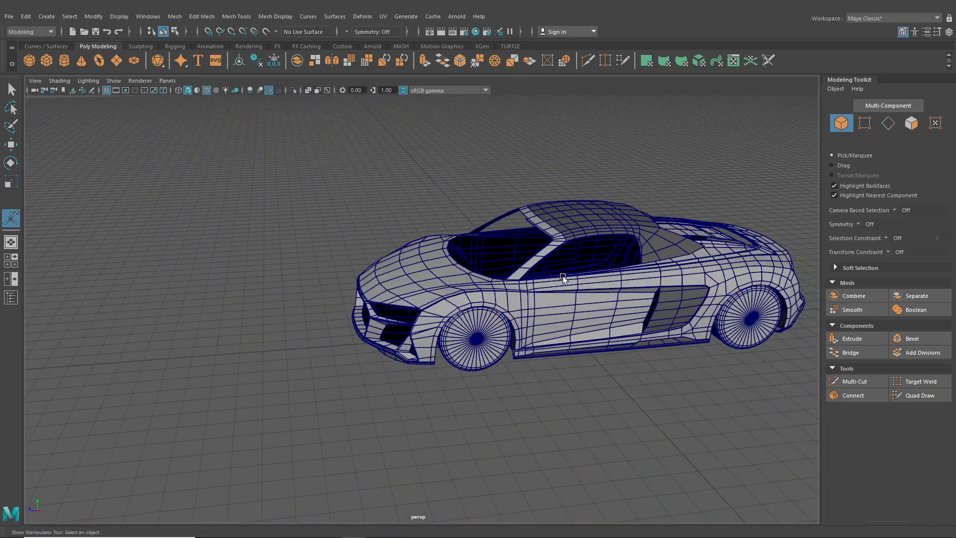
{"action": "scroll", "coordinate": [562, 277], "scroll_direction": "up", "scroll_amount": 4}
{"action": "left_click_drag", "start_coordinate": [563, 277], "coordinate": [640, 279], "text": "alt"}
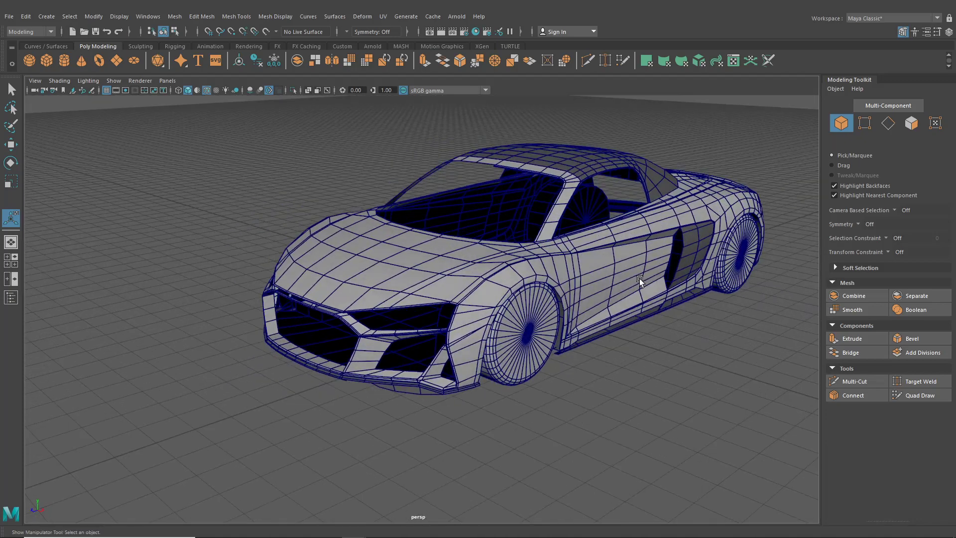
{"action": "middle_click_drag", "start_coordinate": [639, 279], "coordinate": [493, 284], "text": "alt"}
{"action": "scroll", "coordinate": [493, 284], "scroll_direction": "up", "scroll_amount": 3}
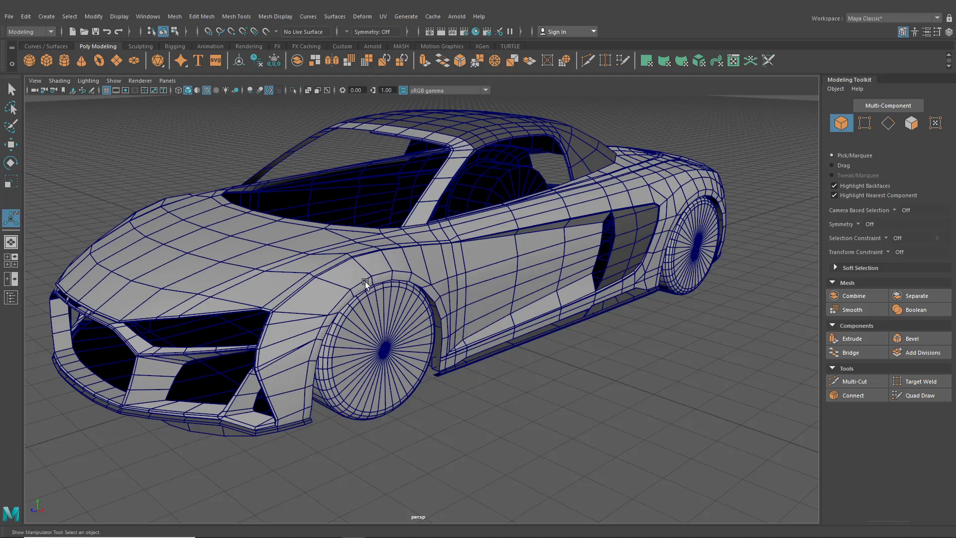
{"action": "left_click_drag", "start_coordinate": [486, 252], "coordinate": [478, 276], "text": "alt"}
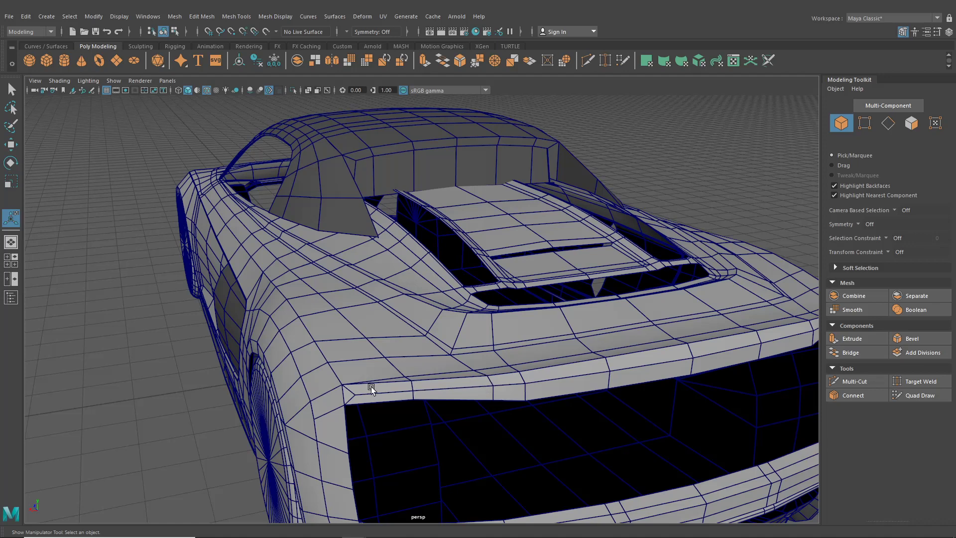
{"action": "right_click_drag", "start_coordinate": [373, 251], "coordinate": [375, 286]}
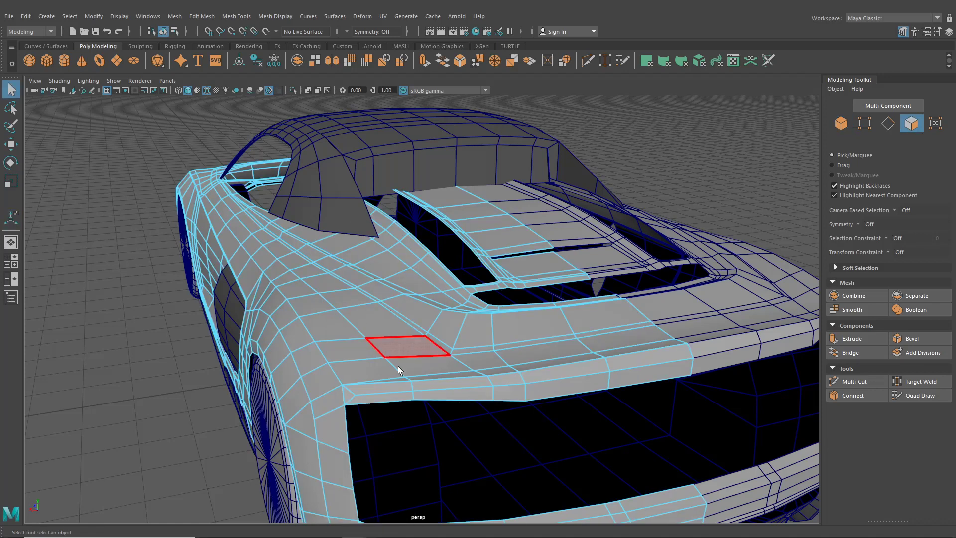
{"action": "left_click", "coordinate": [384, 390]}
{"action": "left_click", "coordinate": [502, 378], "text": "shift"}
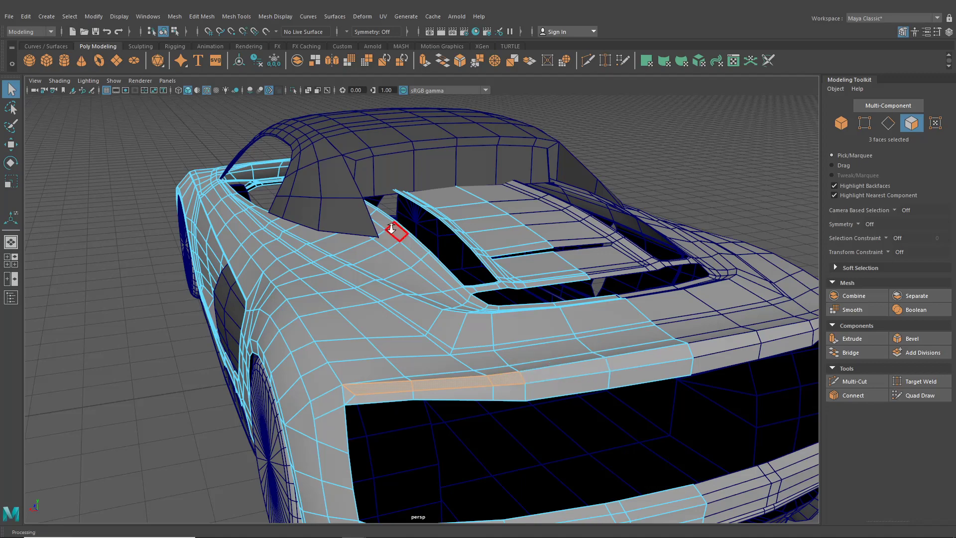
{"action": "scroll", "coordinate": [393, 226], "scroll_direction": "down", "scroll_amount": 5}
{"action": "left_click_drag", "start_coordinate": [393, 226], "coordinate": [491, 240], "text": "alt"}
{"action": "left_click", "coordinate": [152, 32]}
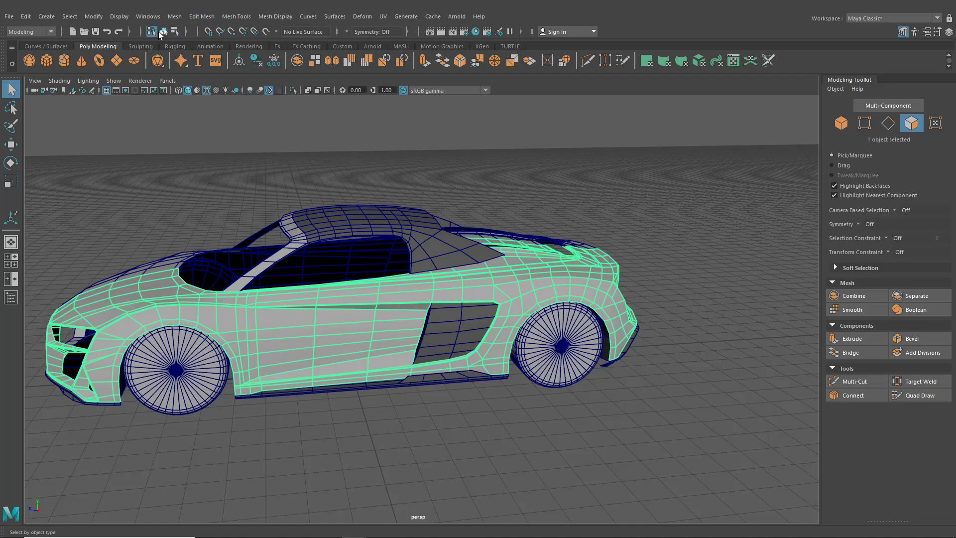
{"action": "left_click", "coordinate": [162, 33]}
{"action": "left_click", "coordinate": [203, 128]}
{"action": "left_click_drag", "start_coordinate": [319, 189], "coordinate": [399, 214], "text": "alt"}
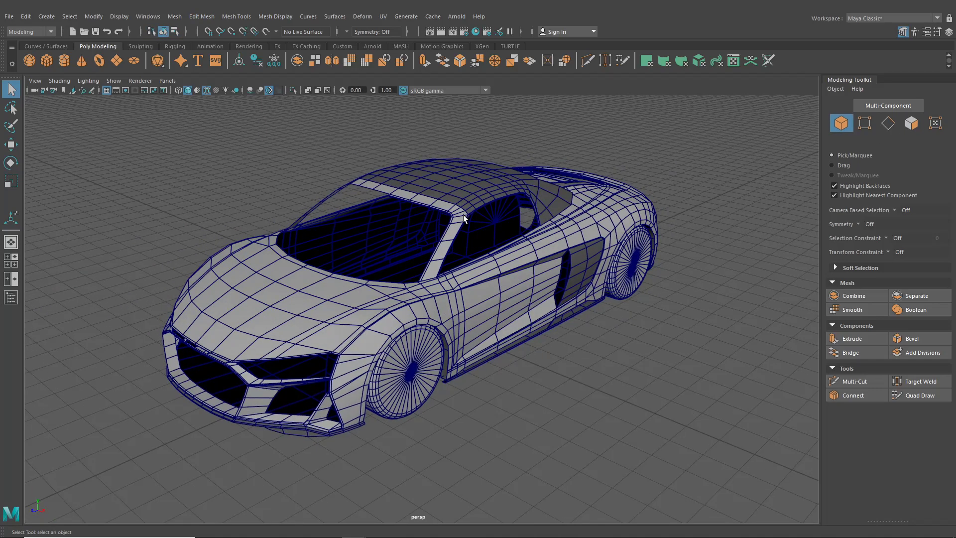
{"action": "left_click_drag", "start_coordinate": [463, 214], "coordinate": [481, 255], "text": "alt"}
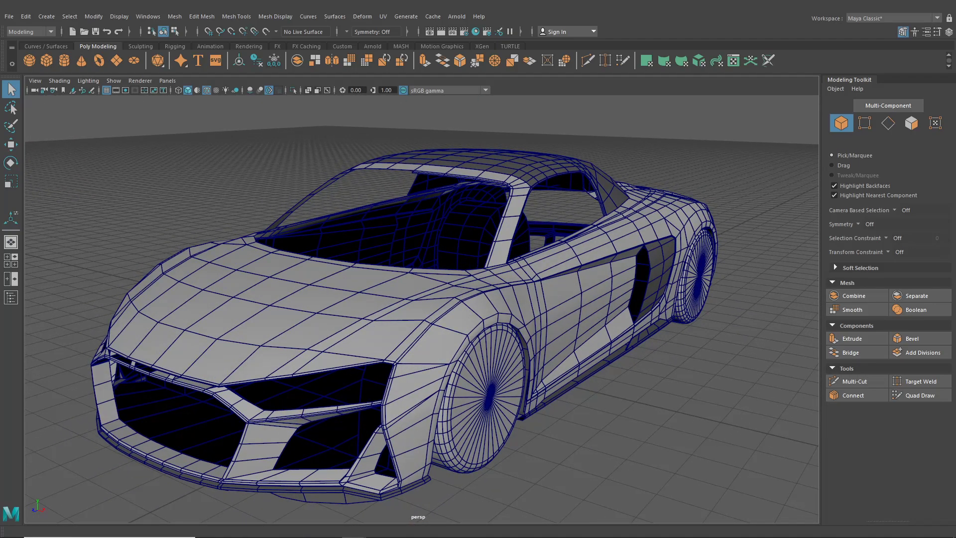